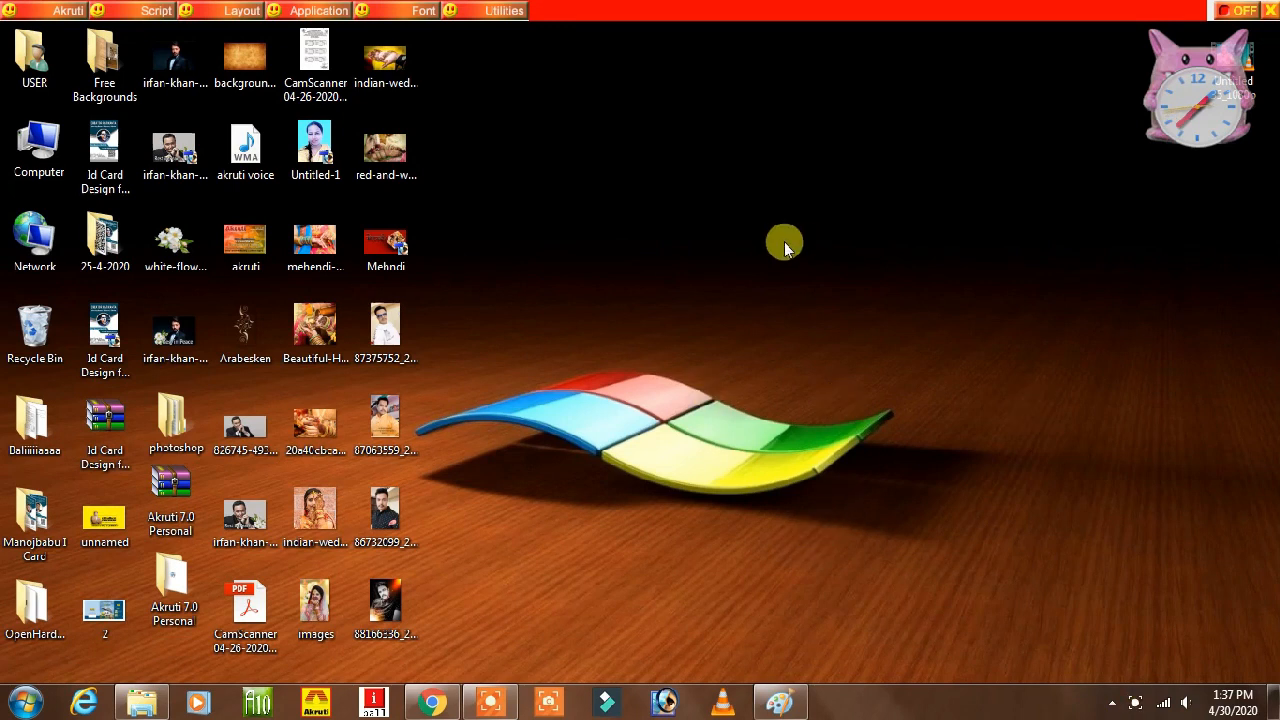
- Launch Adobe Photoshop from the desktop and dismiss its firewall error dialog
right_click(762, 262)
left_click(808, 315)
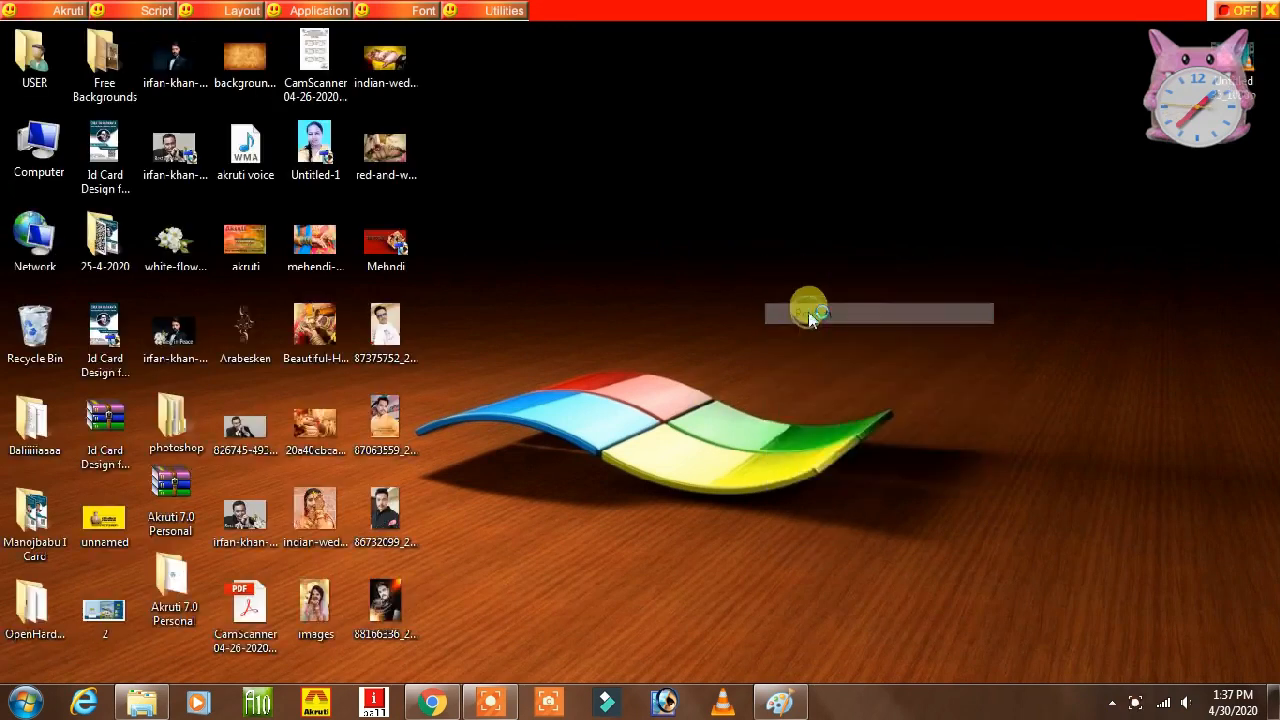
left_click(668, 704)
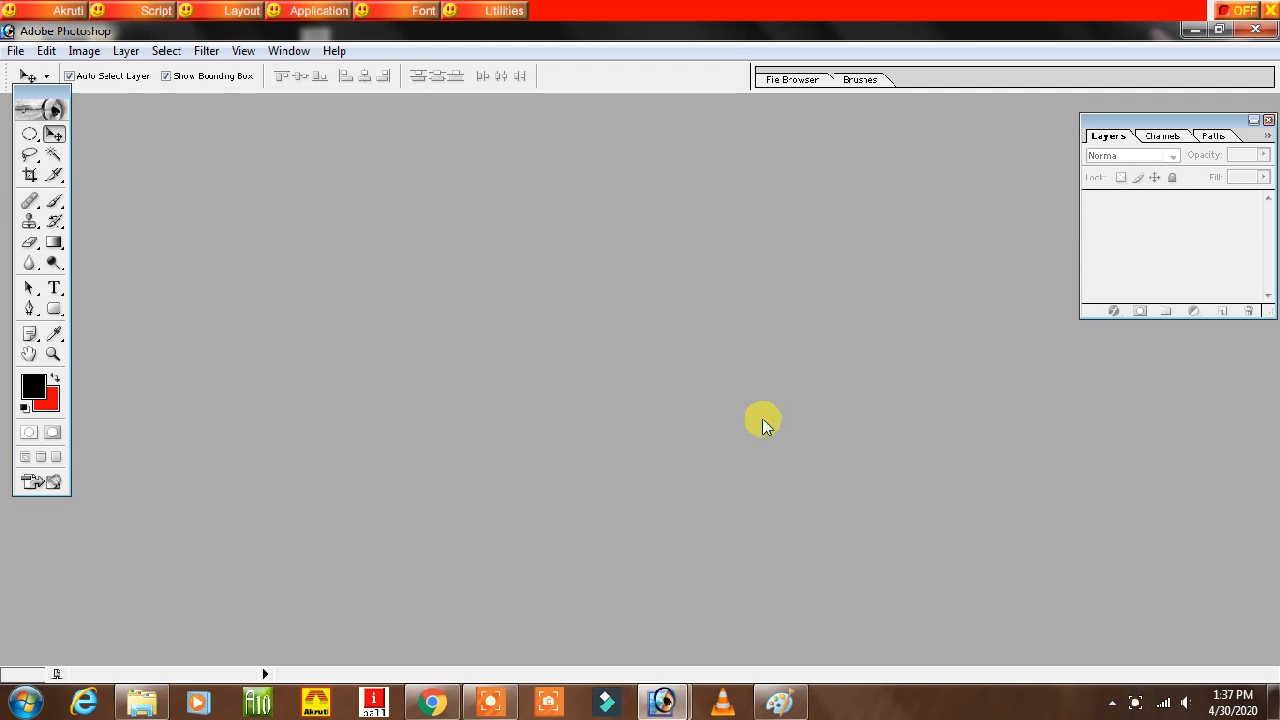
mouse_move(662, 702)
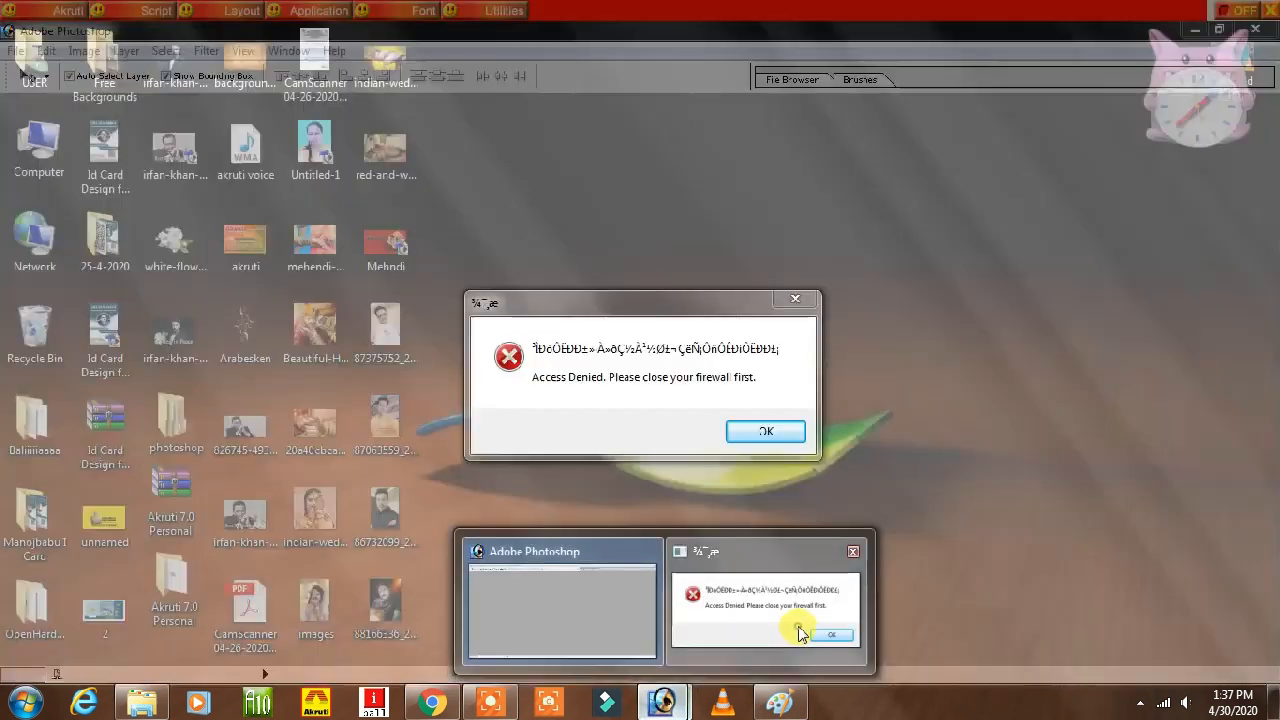
left_click(800, 632)
left_click(771, 431)
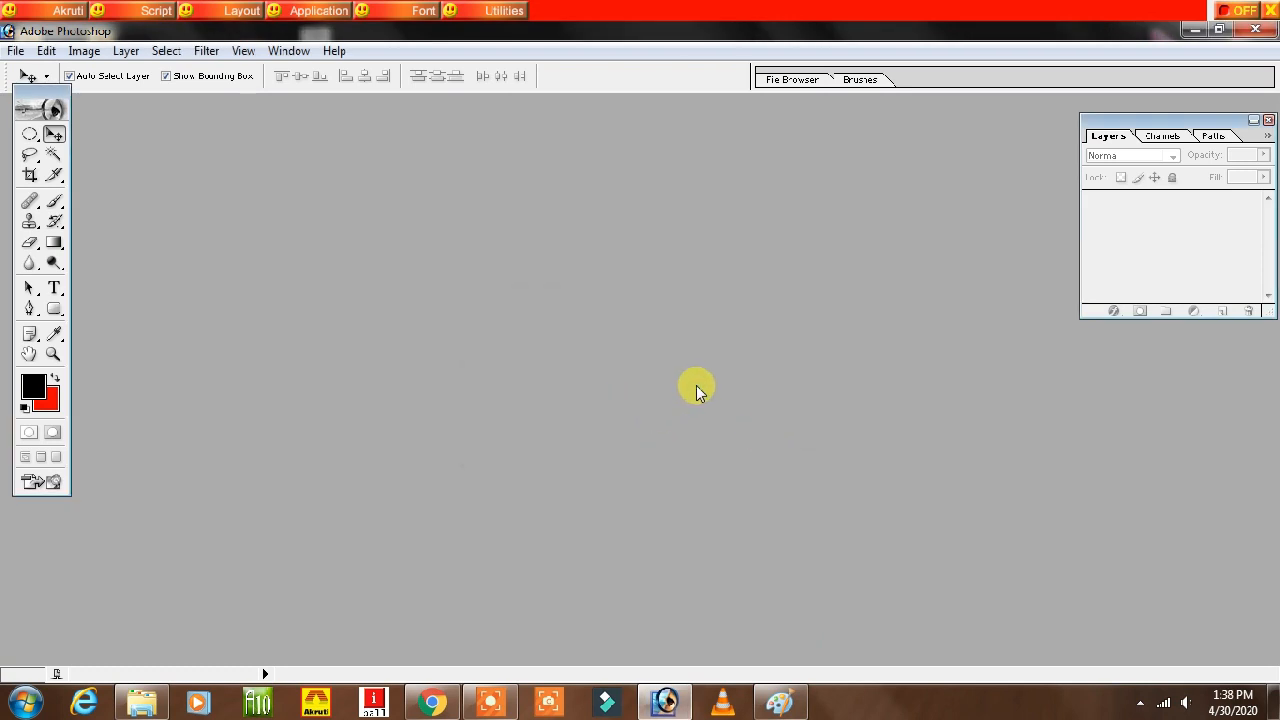
- Create a white RGB document from the 1280 x 720 HDTV 720P preset with a custom resolution in pixels/inch
key("ctrl+n")
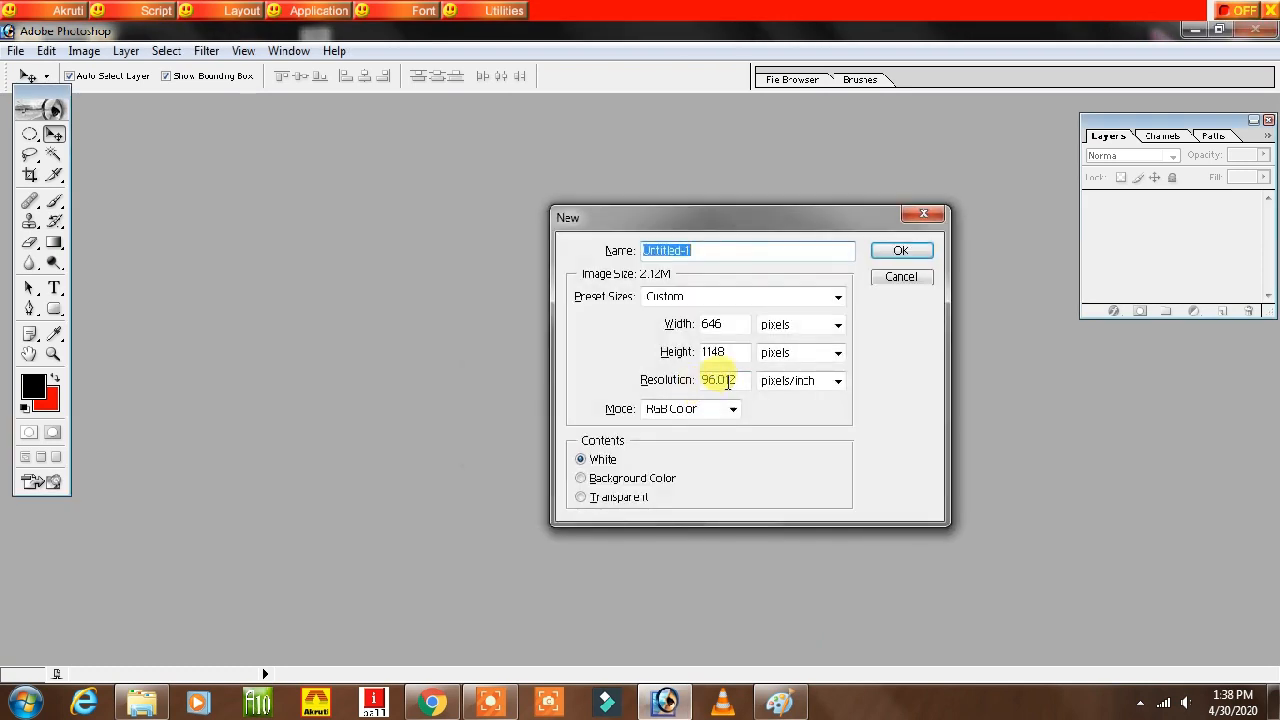
left_click(838, 297)
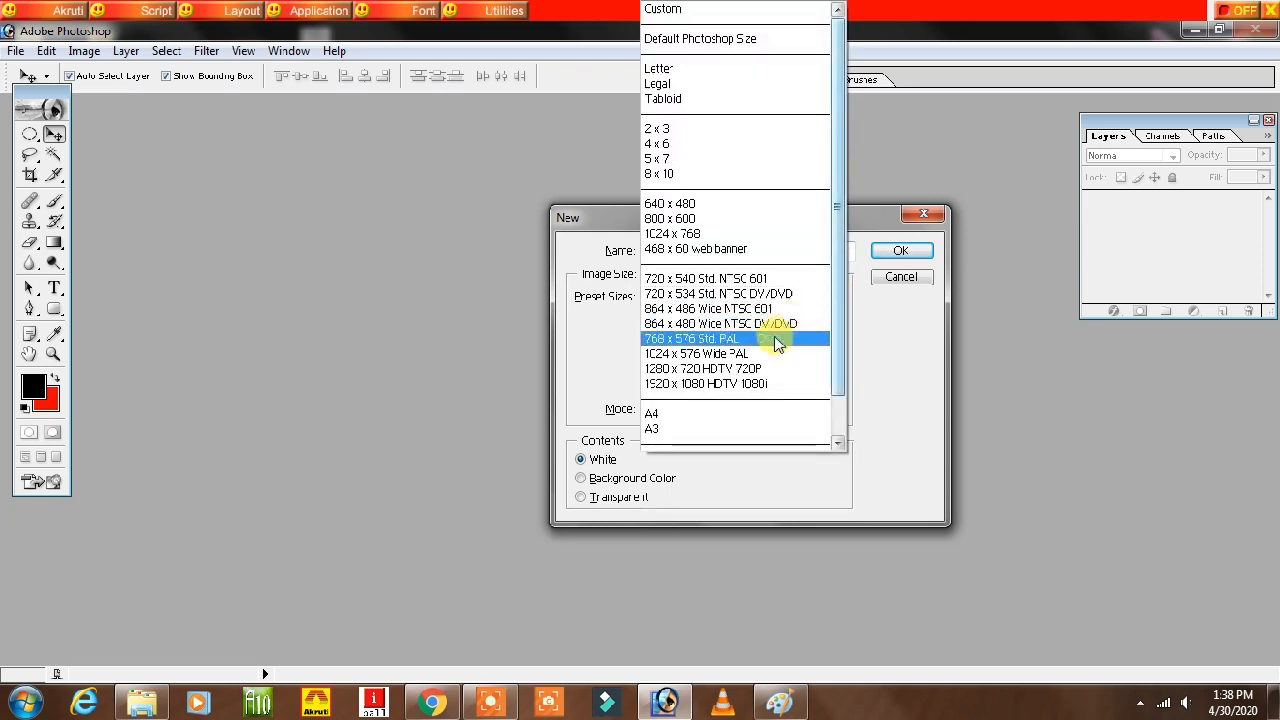
left_click(712, 375)
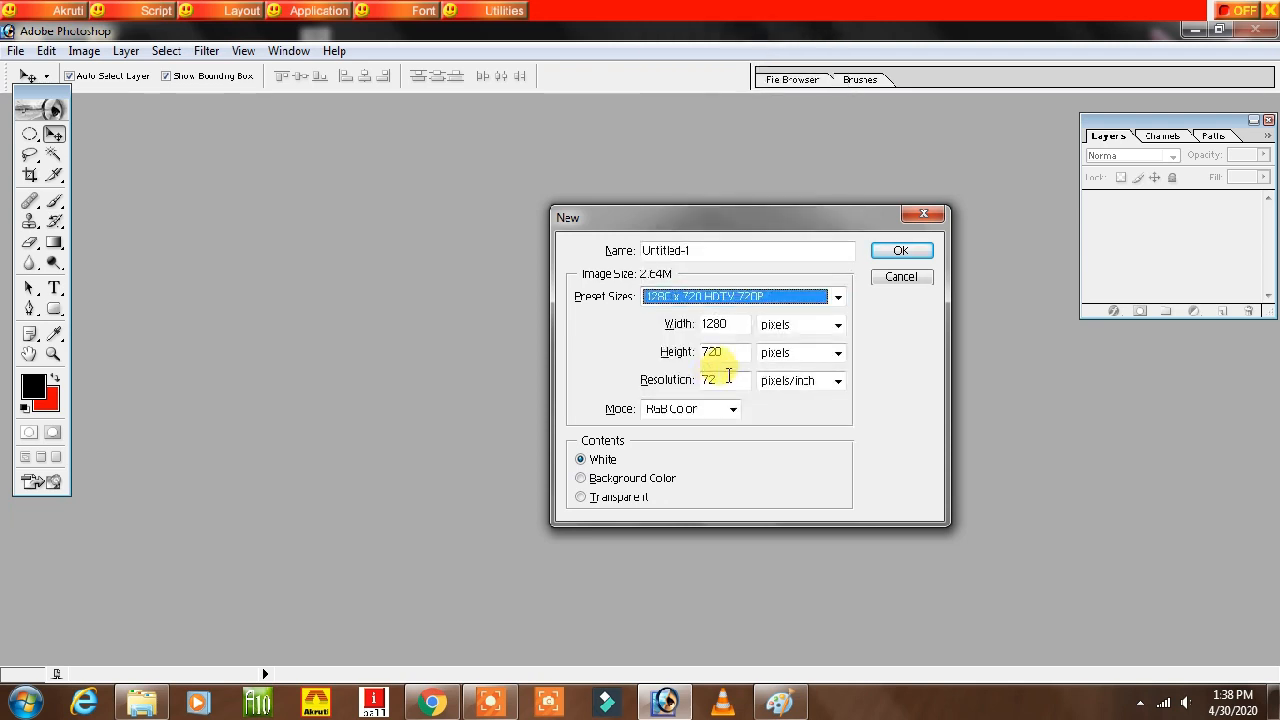
double_click(724, 379)
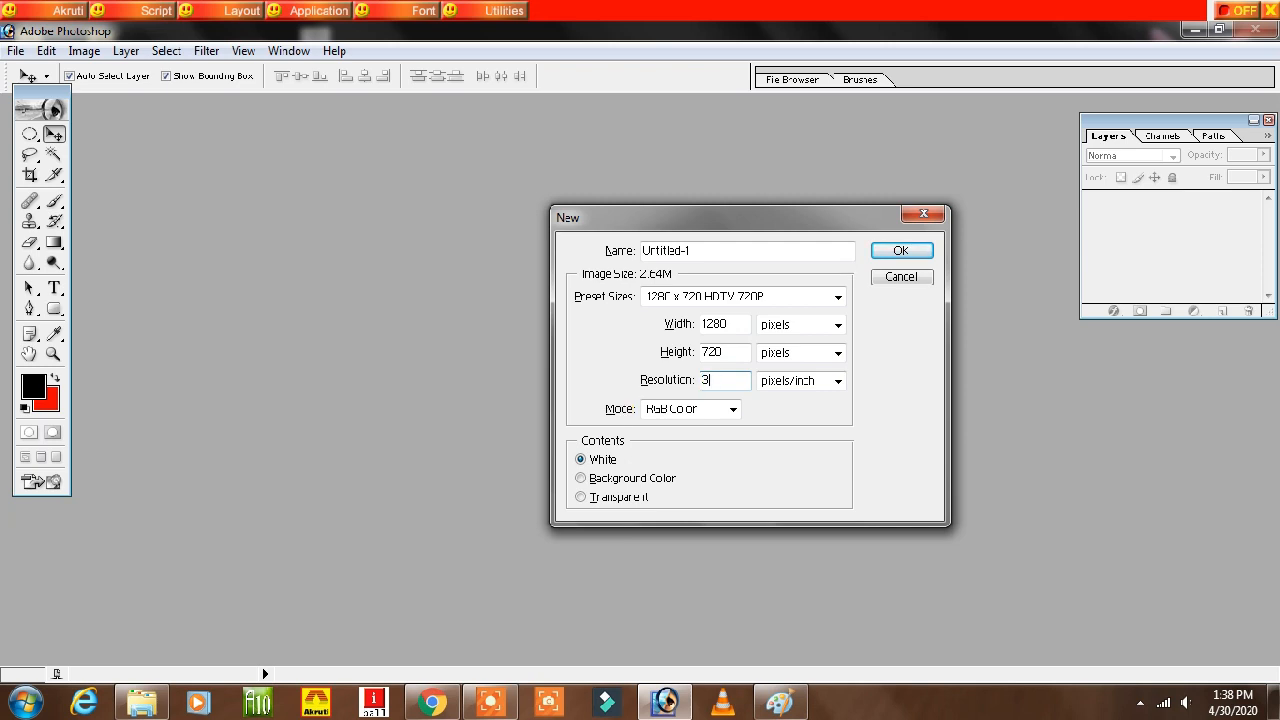
left_click(886, 250)
left_click_drag(662, 117, 762, 148)
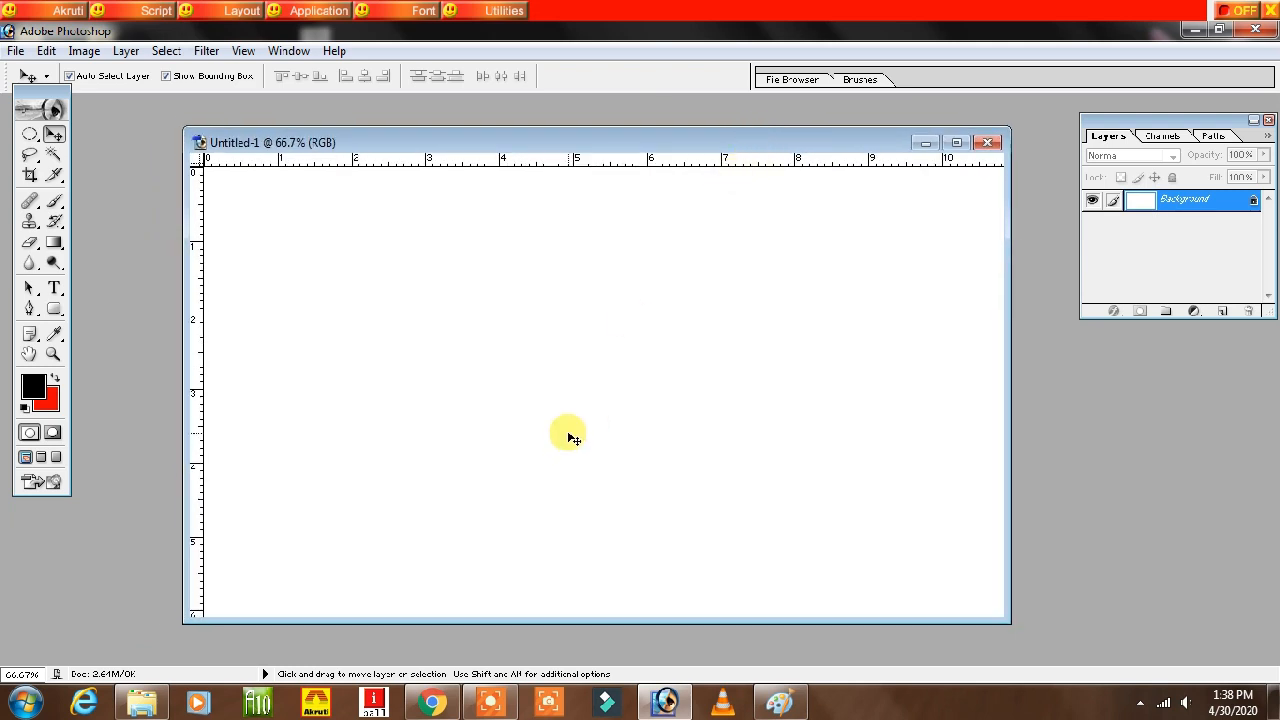
mouse_move(759, 150)
left_mouse_down()
mouse_move(755, 176)
mouse_move(754, 143)
left_mouse_up()
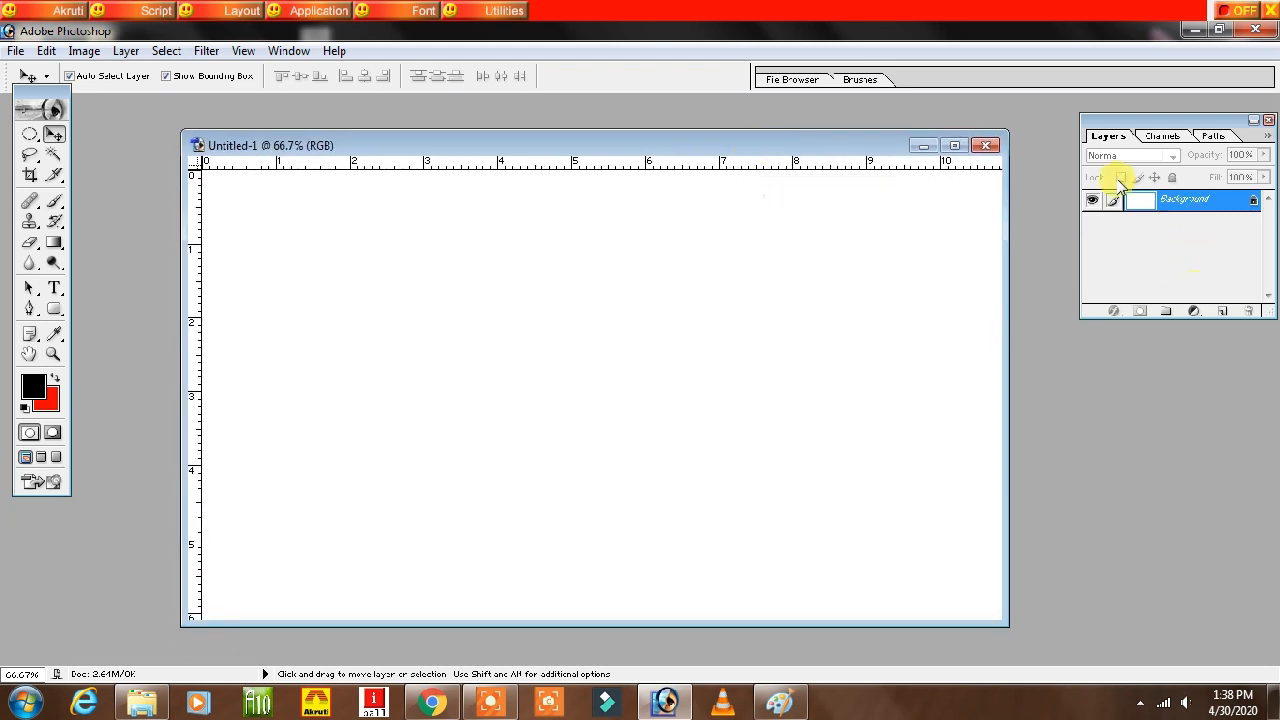
- Add a new layer and draw a wireframe cube near the middle of its preview with the 3D Transform filter
left_click(1219, 312)
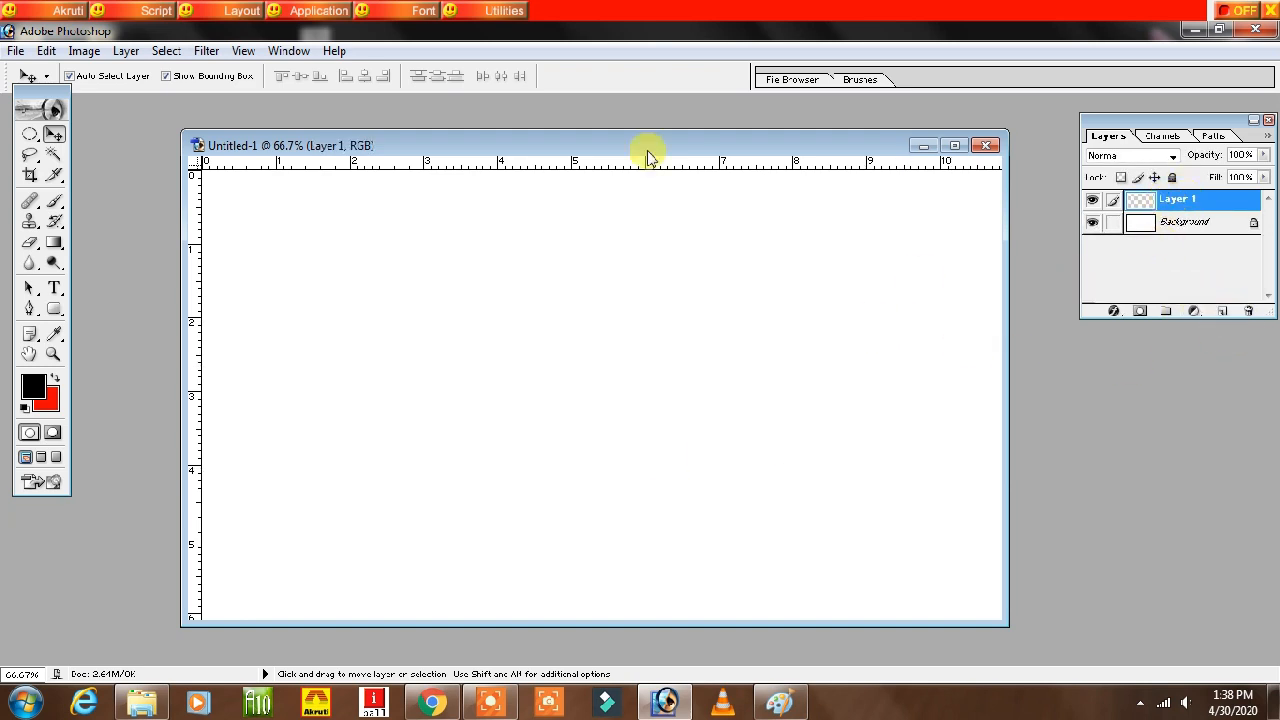
left_click_drag(650, 150, 649, 148)
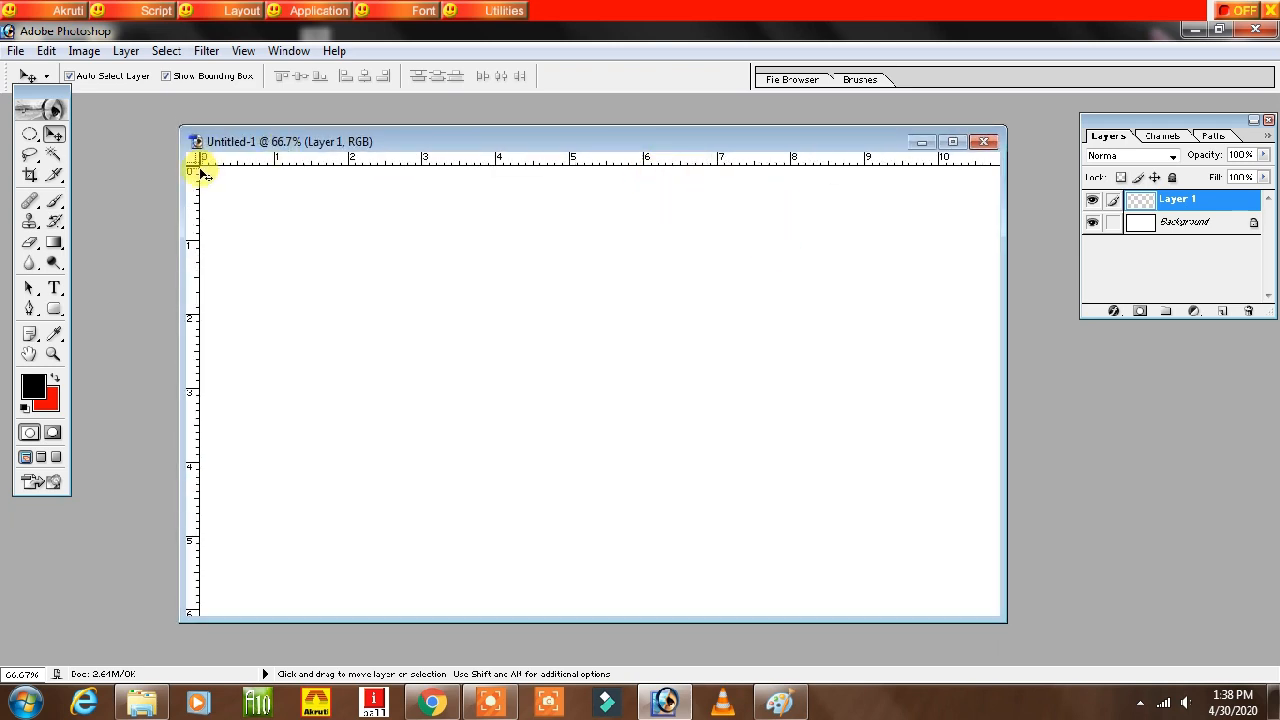
left_click(205, 51)
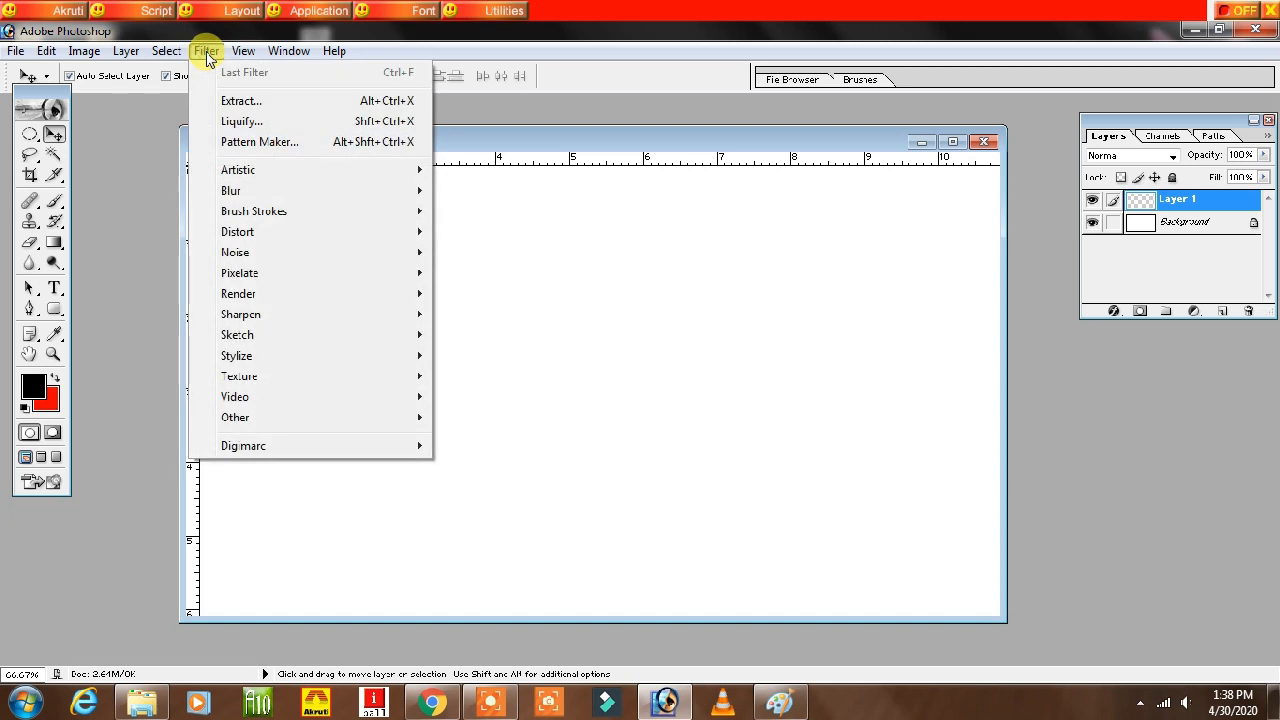
mouse_move(255, 290)
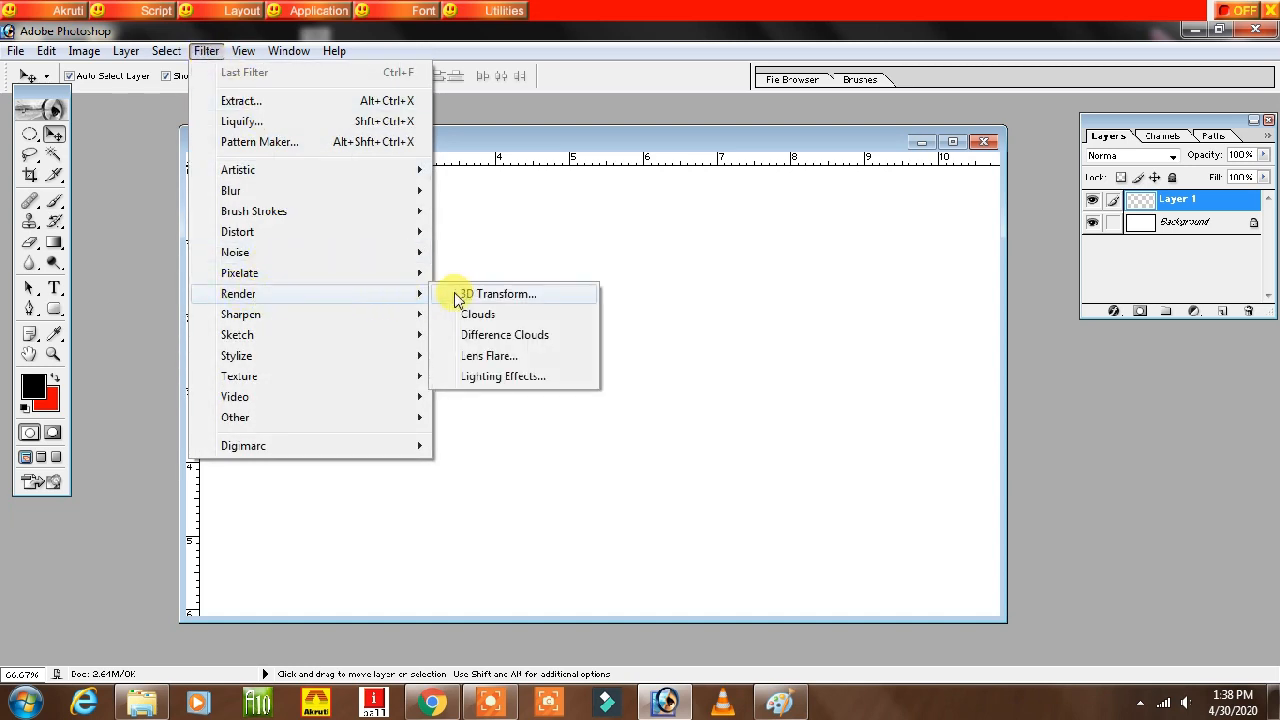
left_click(513, 302)
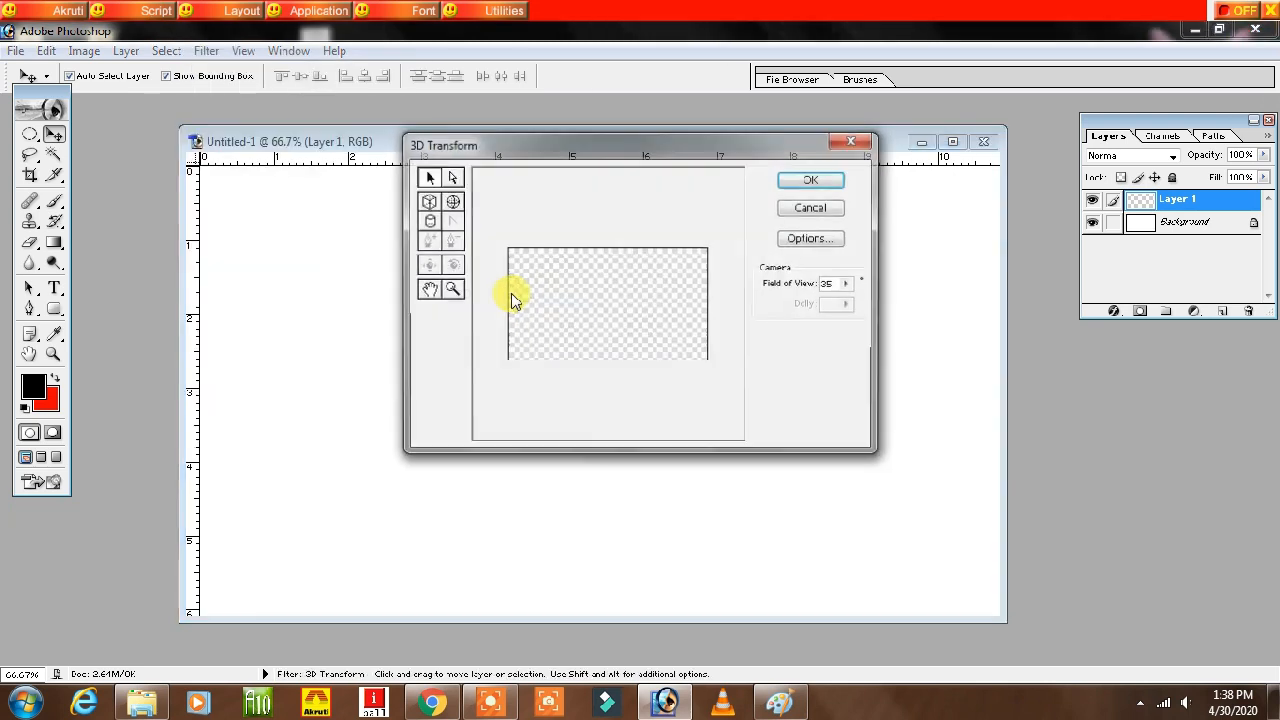
left_click_drag(607, 143, 470, 124)
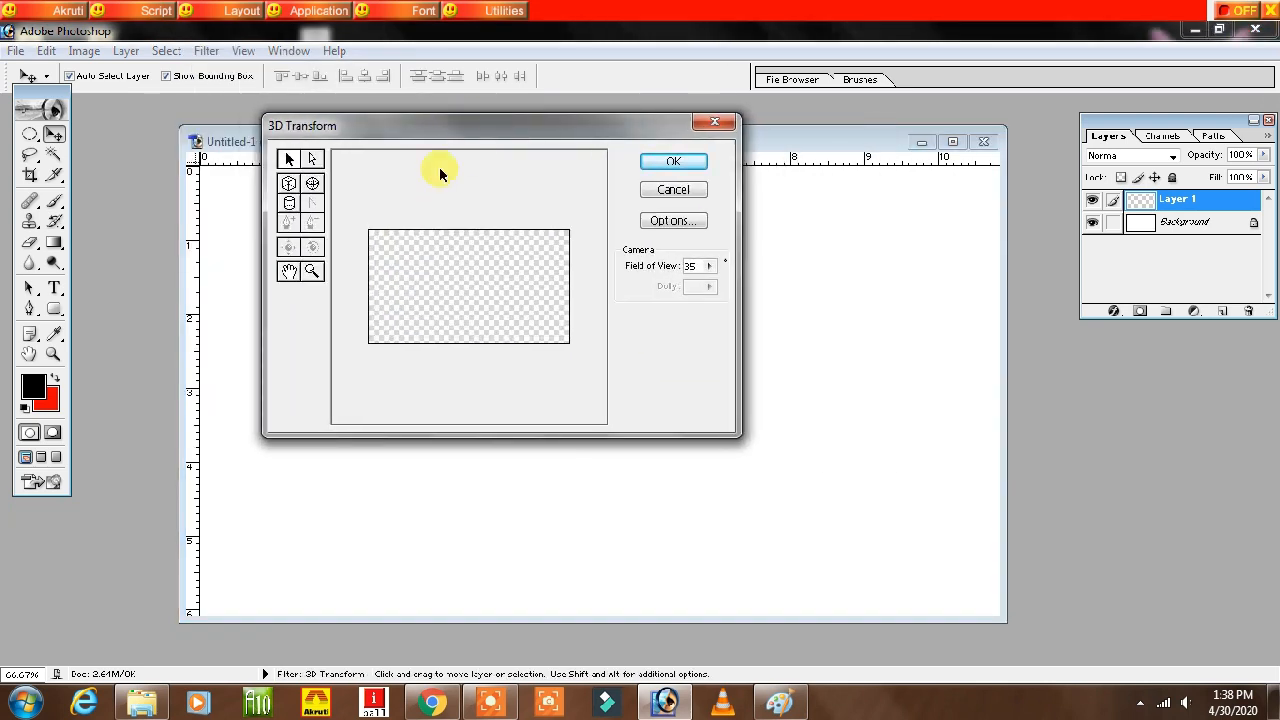
left_click(289, 185)
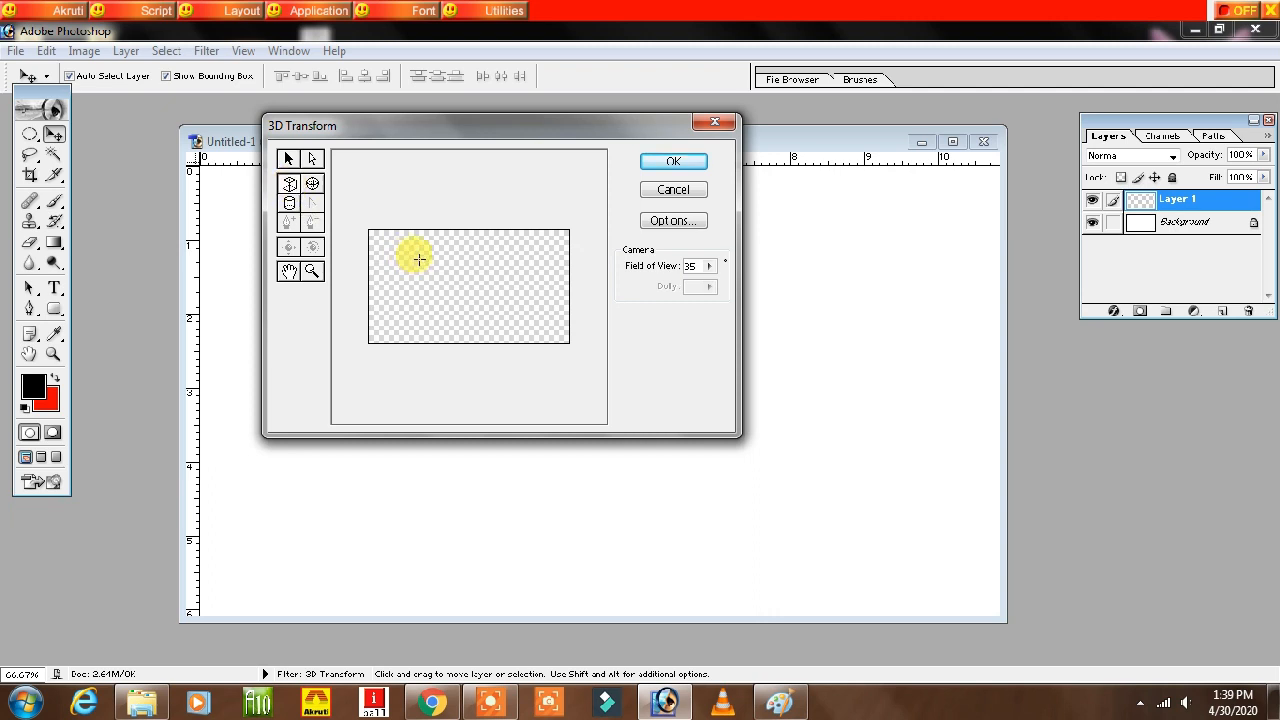
left_click_drag(421, 263, 493, 312)
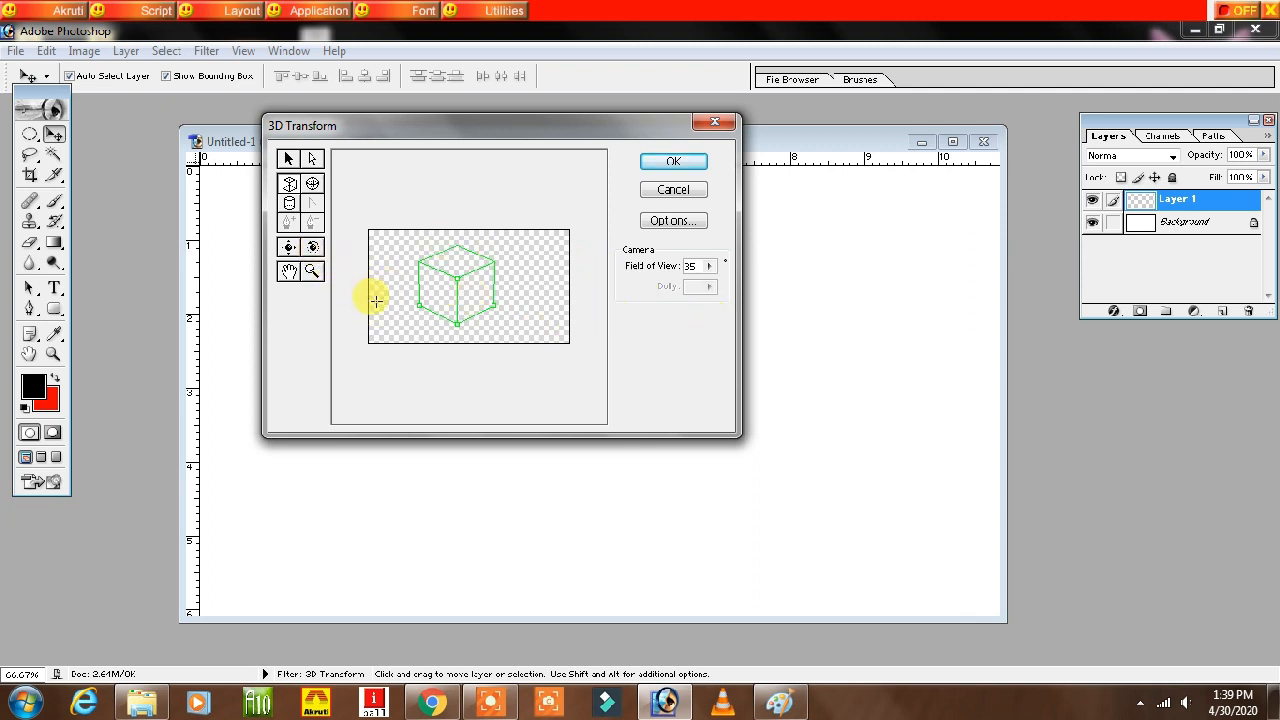
- Rotate the cube in 3D until three shaded faces show and render it onto the layer
left_click(312, 249)
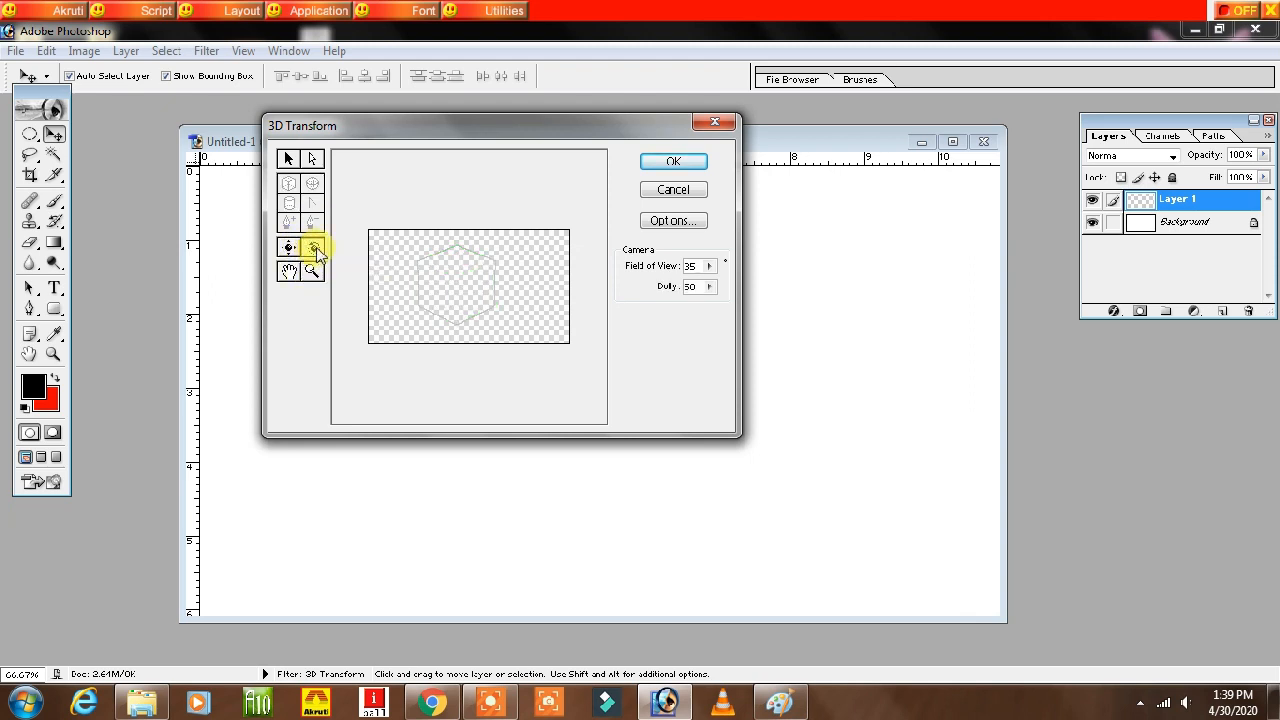
mouse_move(424, 246)
left_mouse_down()
mouse_move(500, 246)
mouse_move(525, 263)
mouse_move(603, 334)
mouse_move(614, 389)
mouse_move(499, 381)
mouse_move(400, 120)
mouse_move(457, 77)
mouse_move(586, 251)
mouse_move(726, 334)
mouse_move(737, 355)
mouse_move(737, 297)
mouse_move(729, 316)
mouse_move(747, 304)
left_mouse_up()
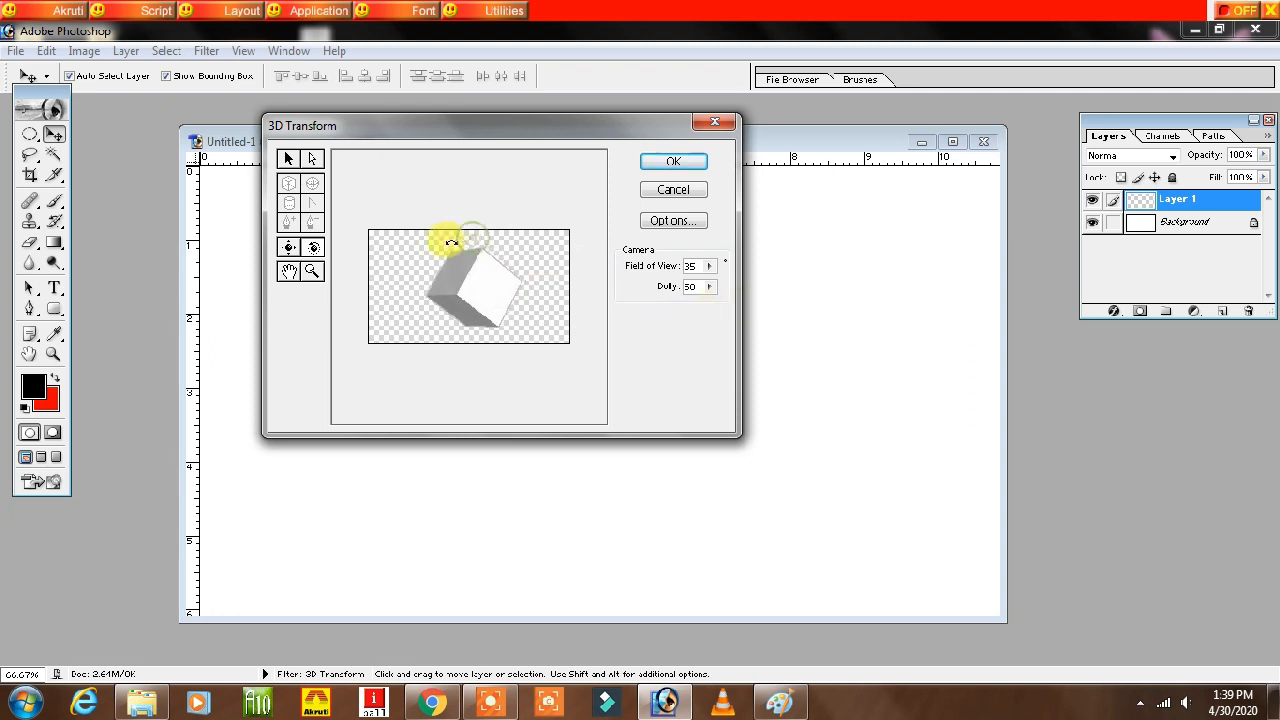
left_click_drag(451, 242, 472, 236)
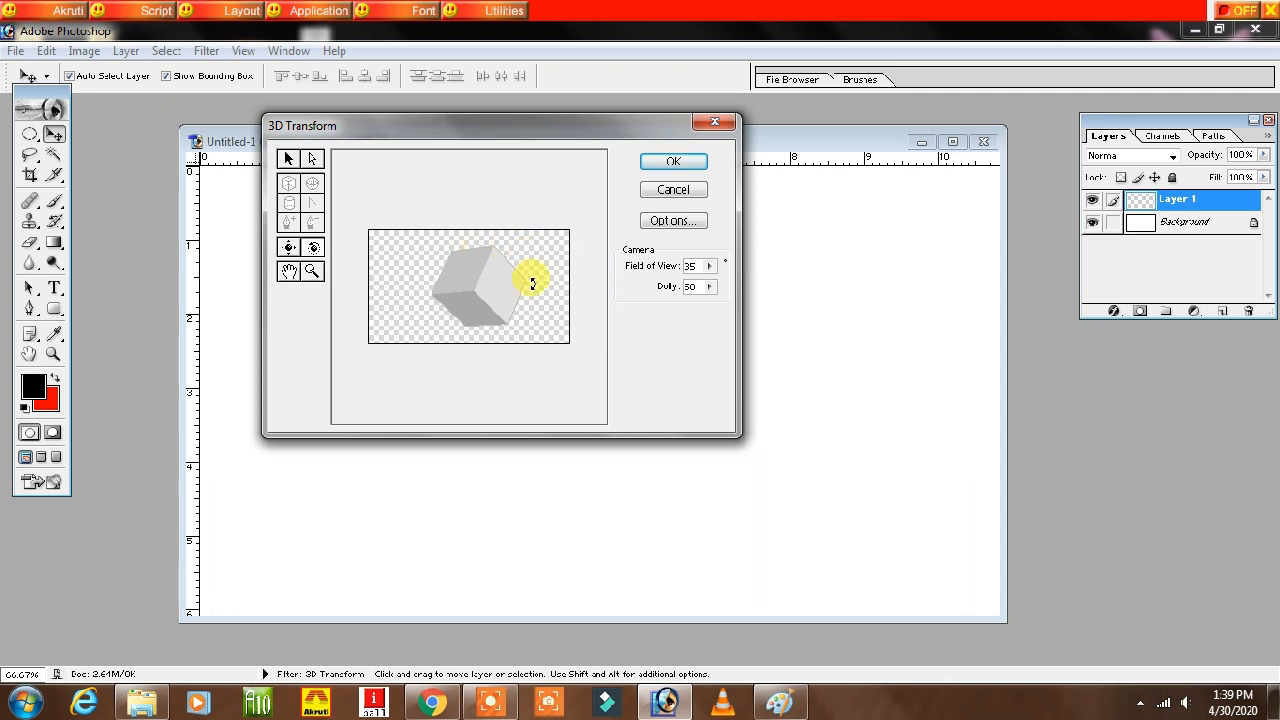
mouse_move(536, 282)
left_mouse_down()
mouse_move(540, 266)
mouse_move(528, 276)
mouse_move(557, 279)
left_mouse_up()
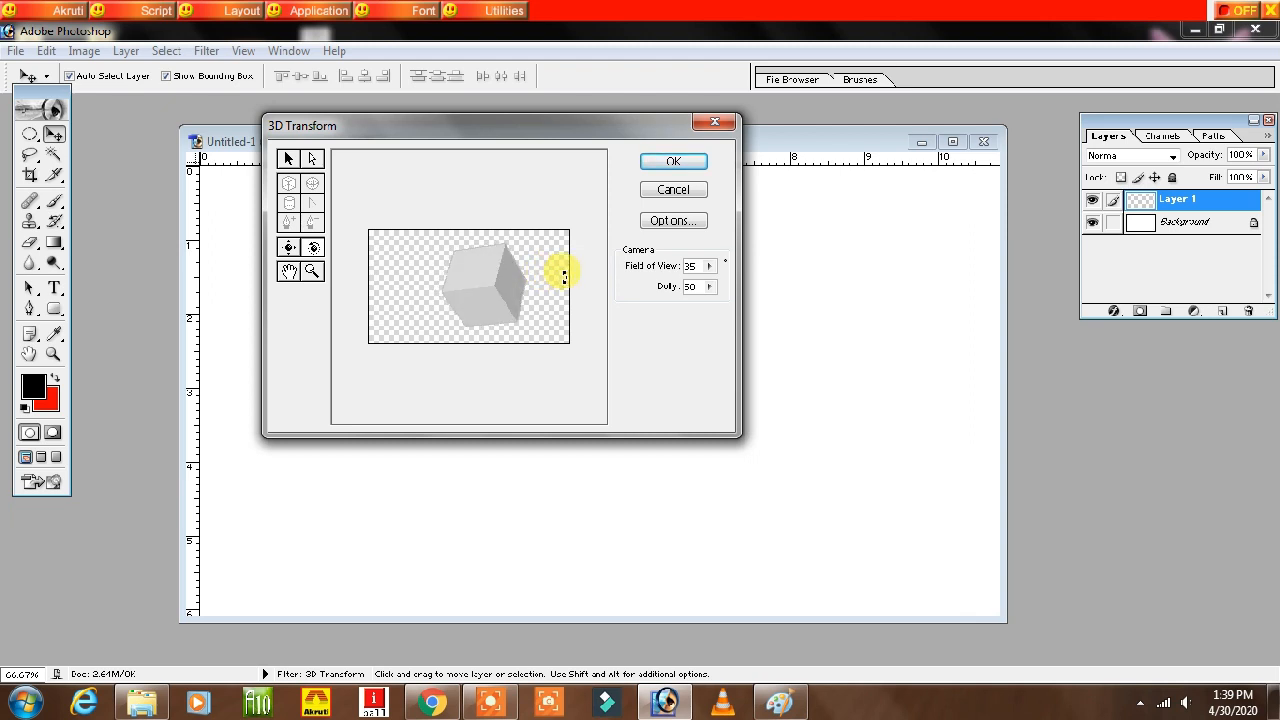
left_click(672, 165)
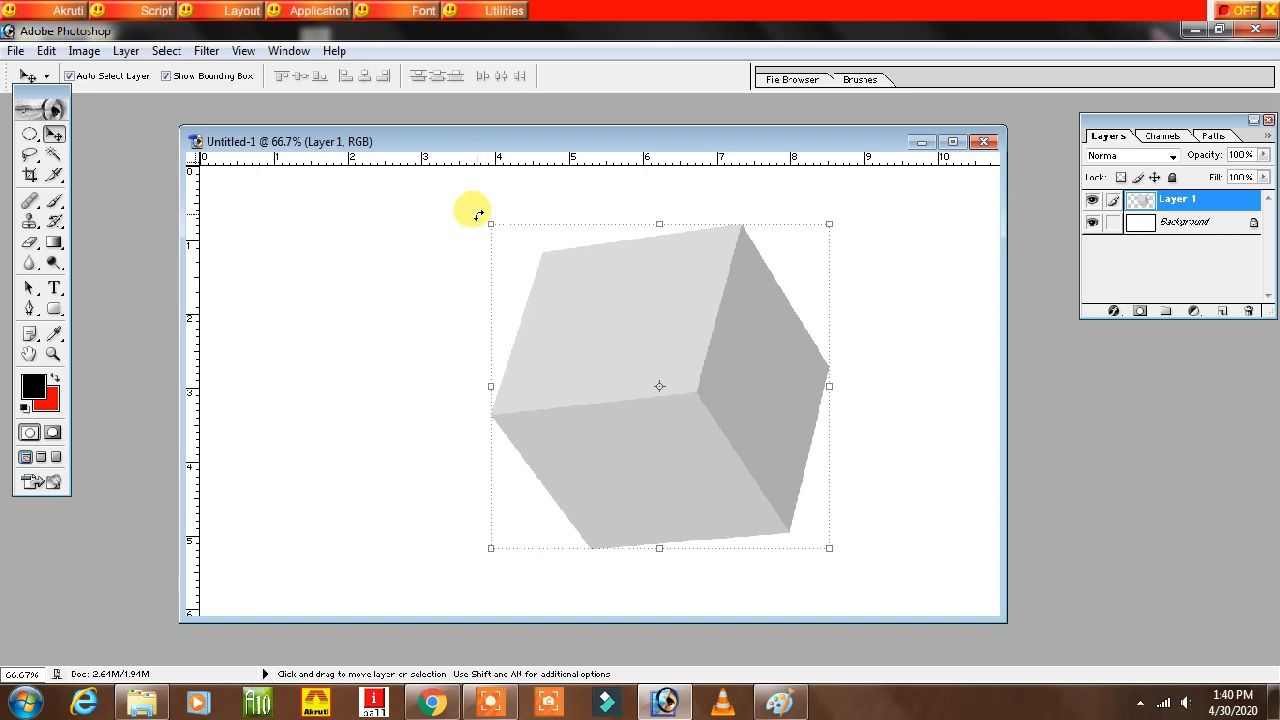
- Rotate the rendered cube by about -137° and distort it by pulling its rightmost corner slightly outward
left_click_drag(477, 209, 670, 545)
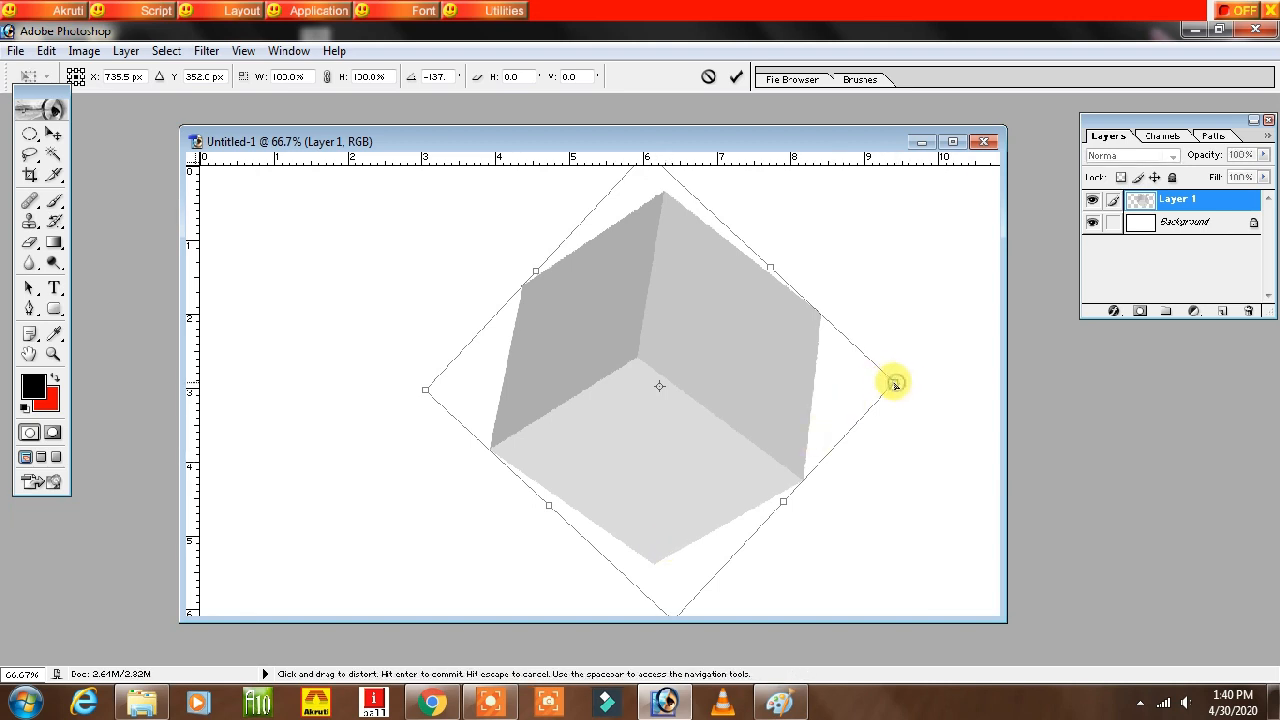
left_click_drag(895, 384, 920, 389)
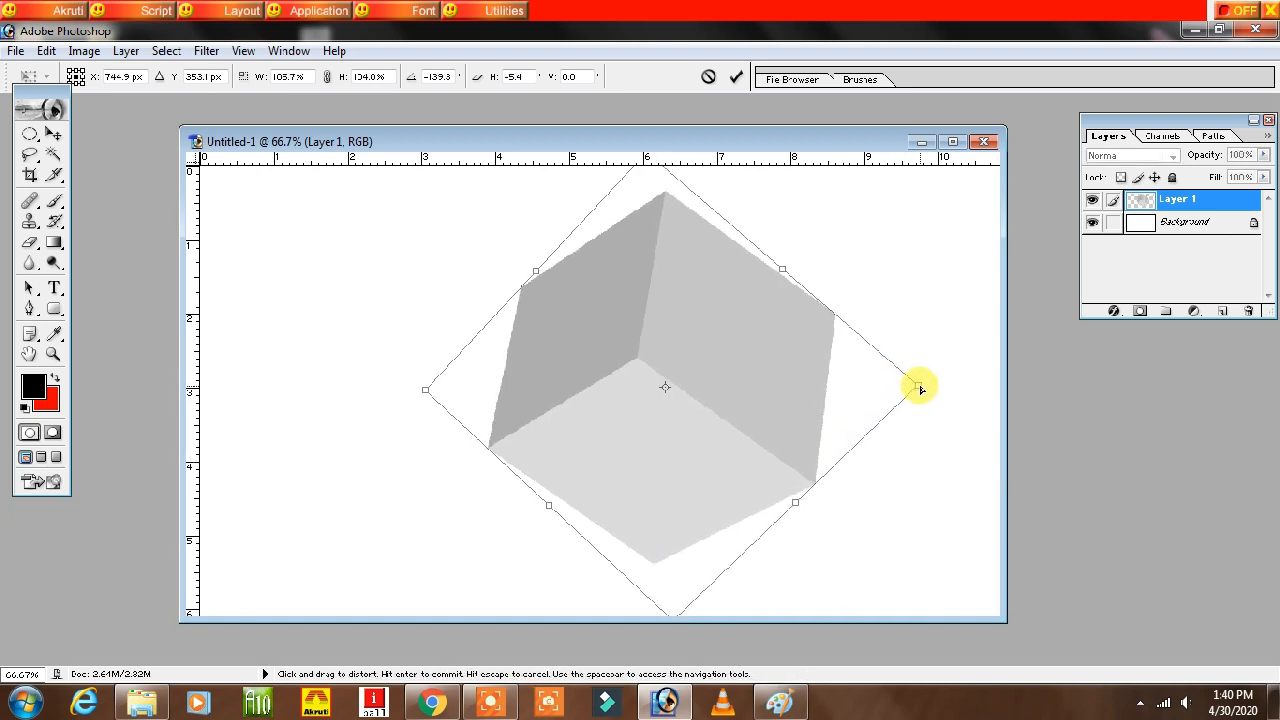
key("Return")
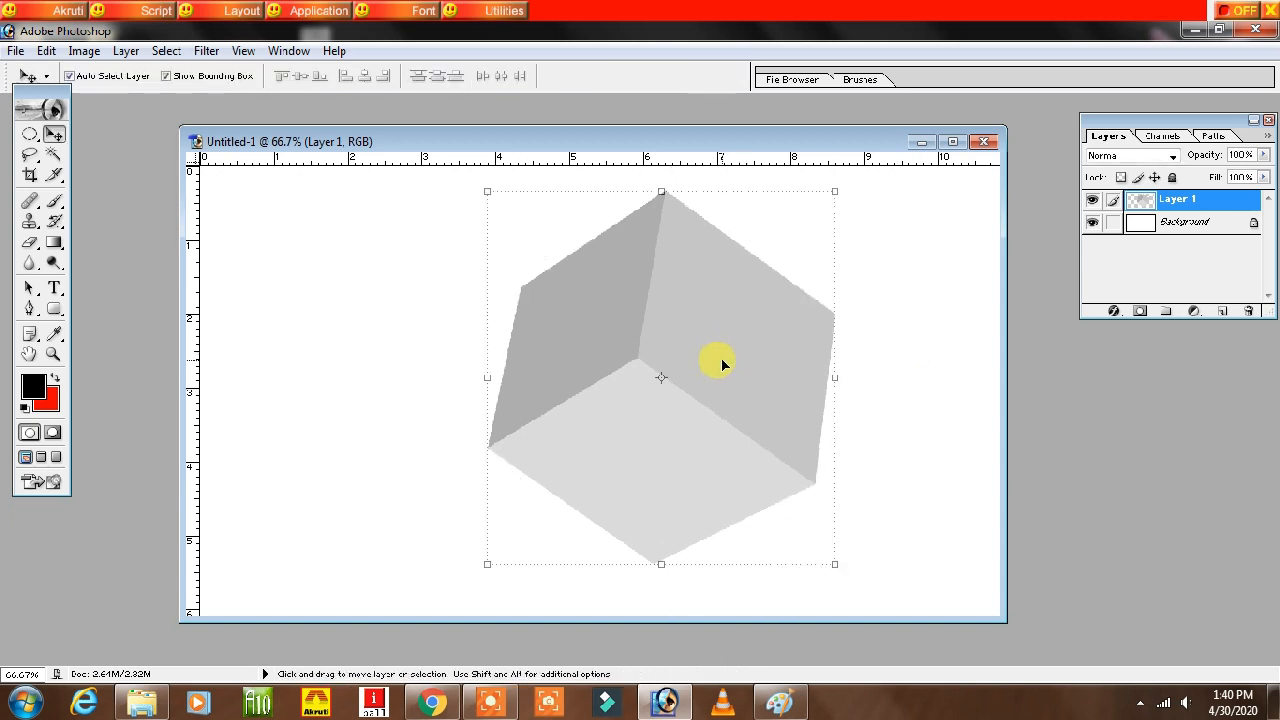
- Move the cube into the right half of the canvas, scaling it proportionally first to 89.2% and again to 104.4%
left_click_drag(723, 363, 737, 363)
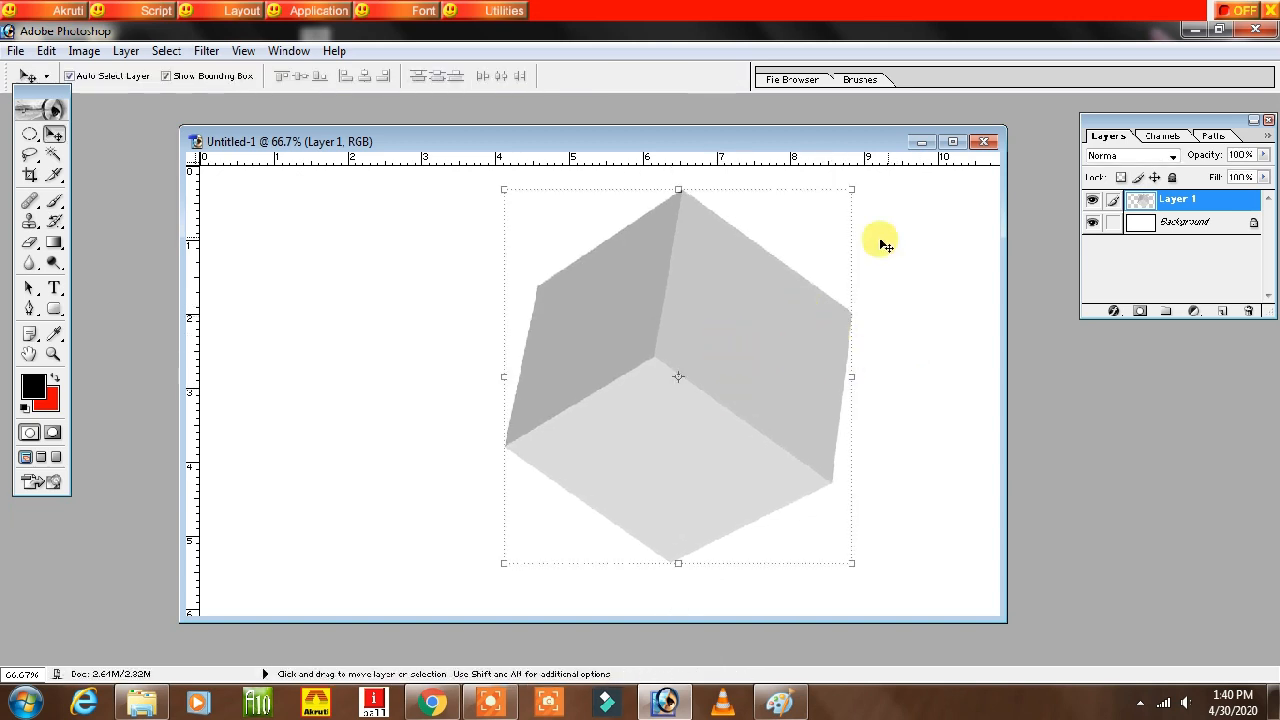
left_click_drag(500, 188, 553, 215)
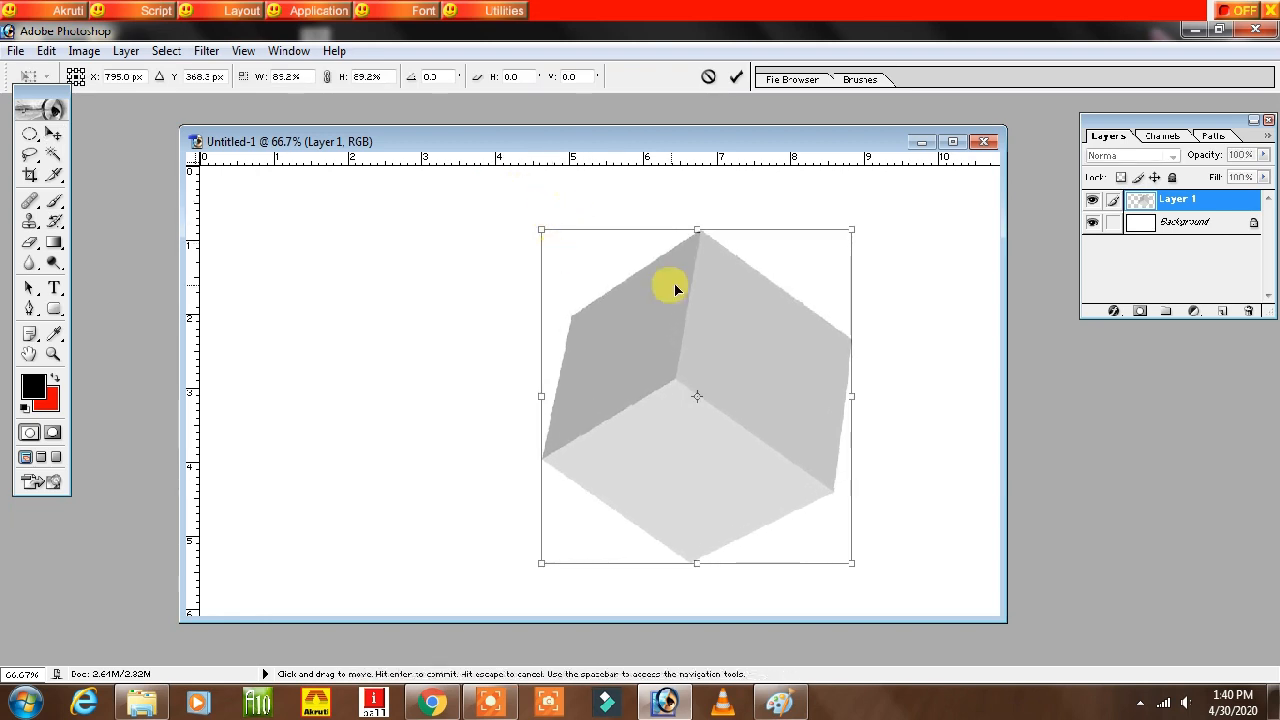
key("Return")
left_click_drag(681, 320, 714, 309)
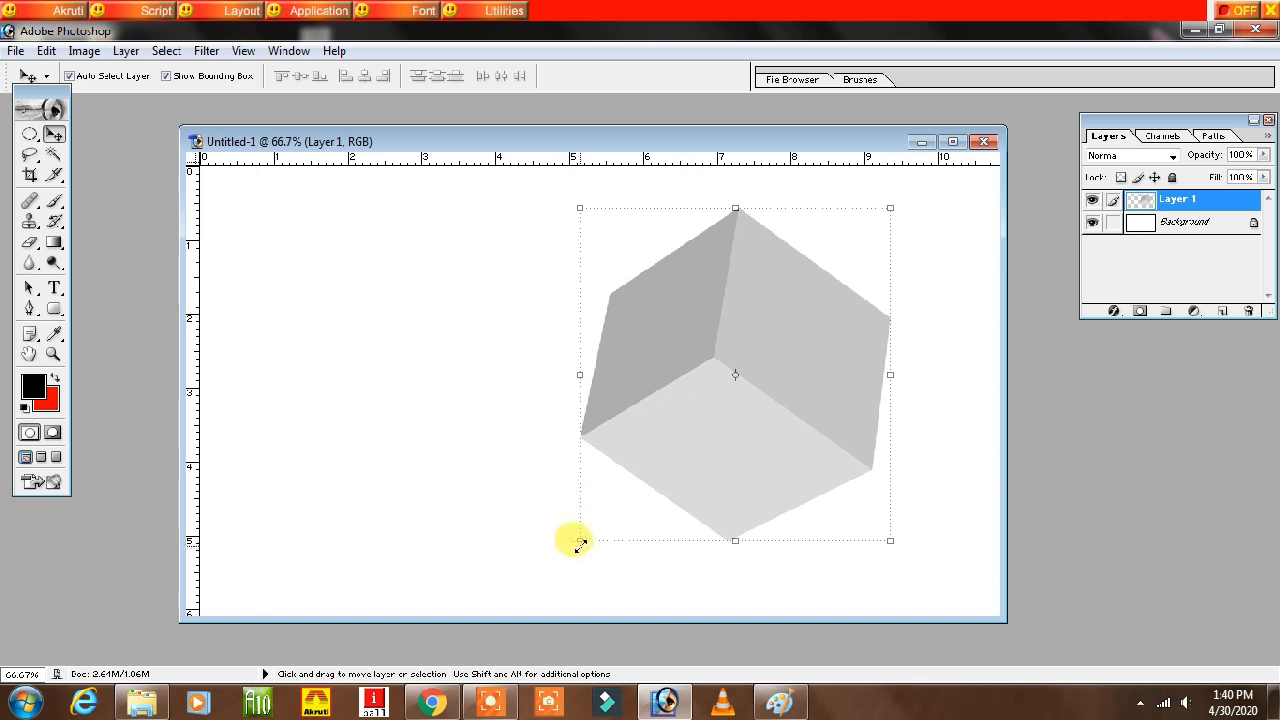
left_click_drag(580, 542, 565, 557)
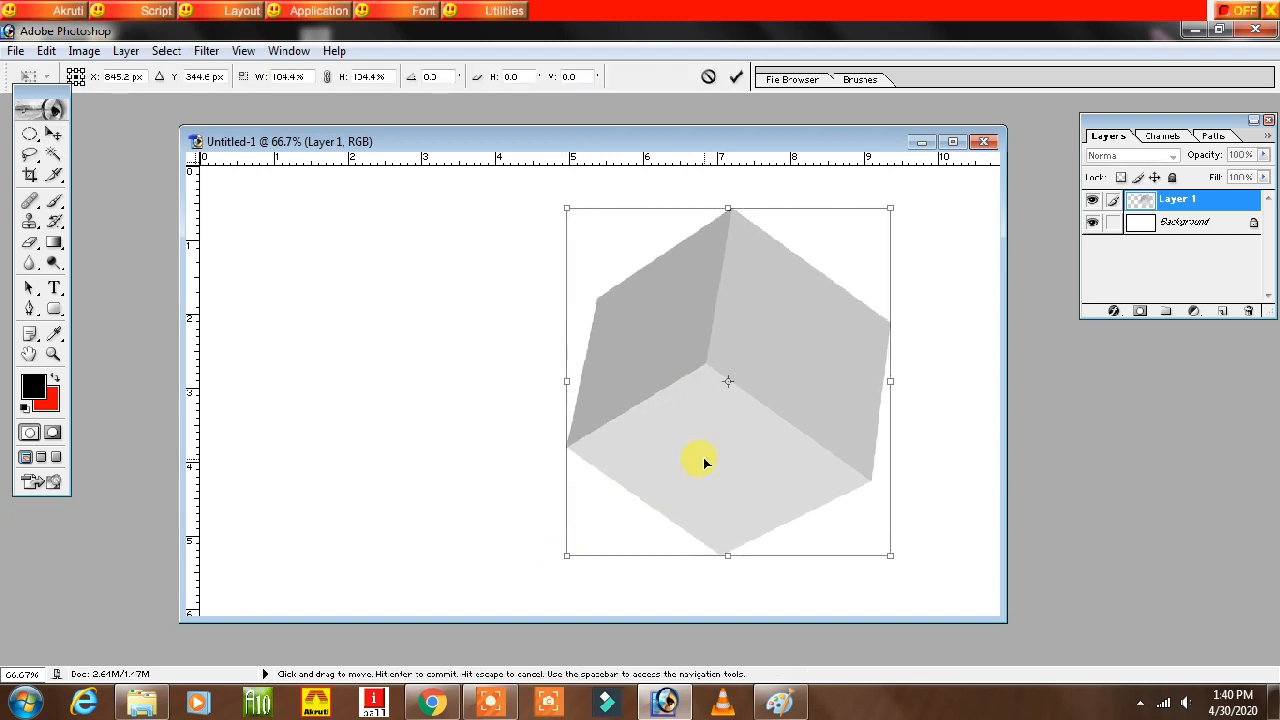
key("Return")
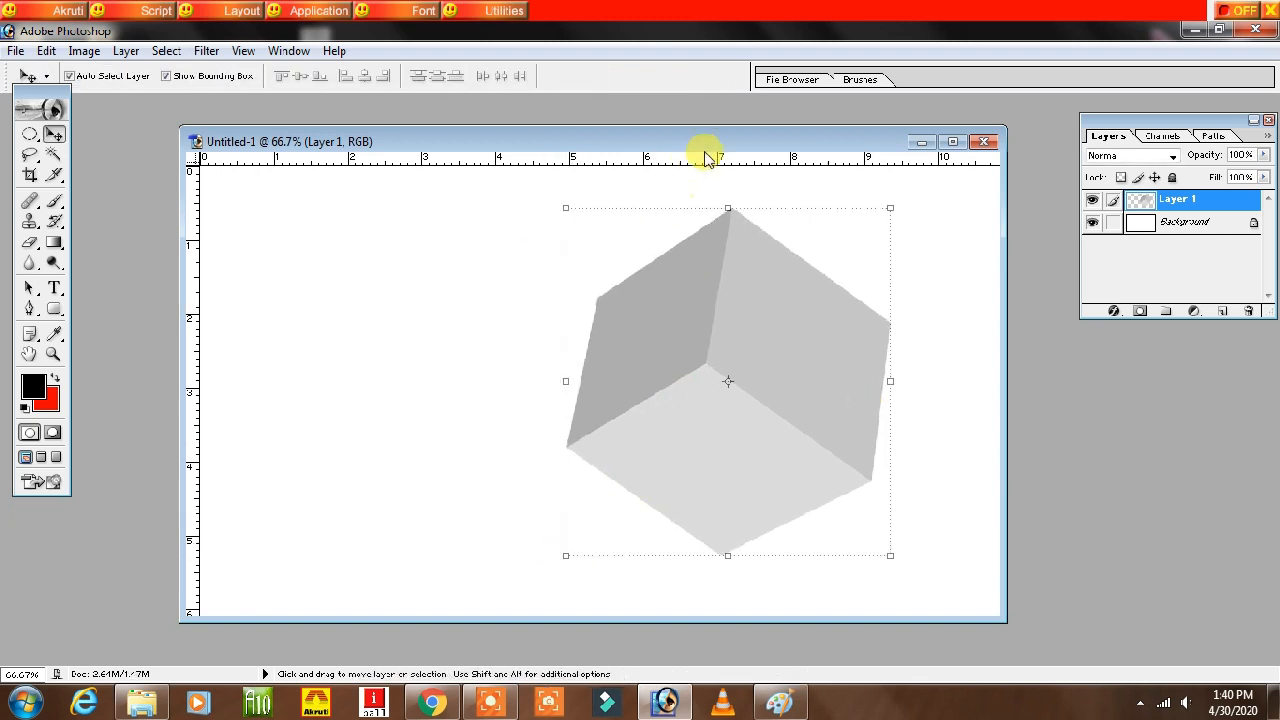
- Save the document on the Desktop as "3d create" in Photoshop (PSD) format with layers
left_click_drag(705, 145, 669, 140)
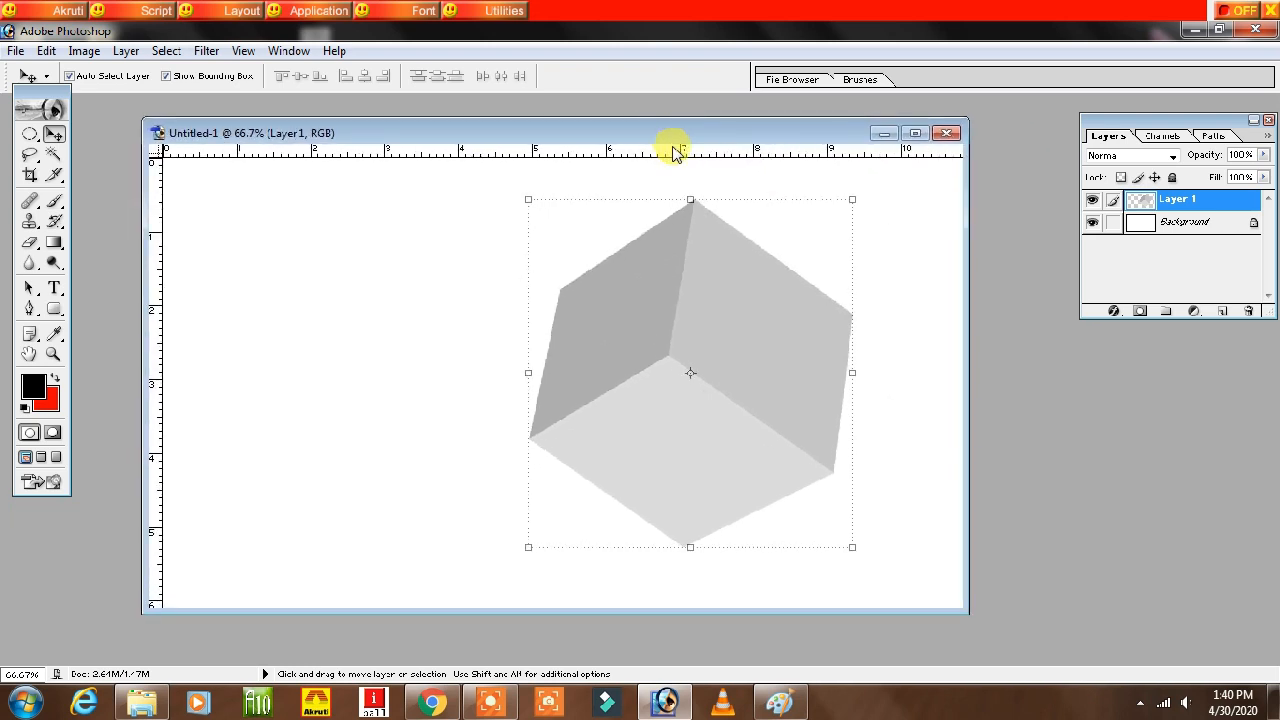
key("ctrl+o")
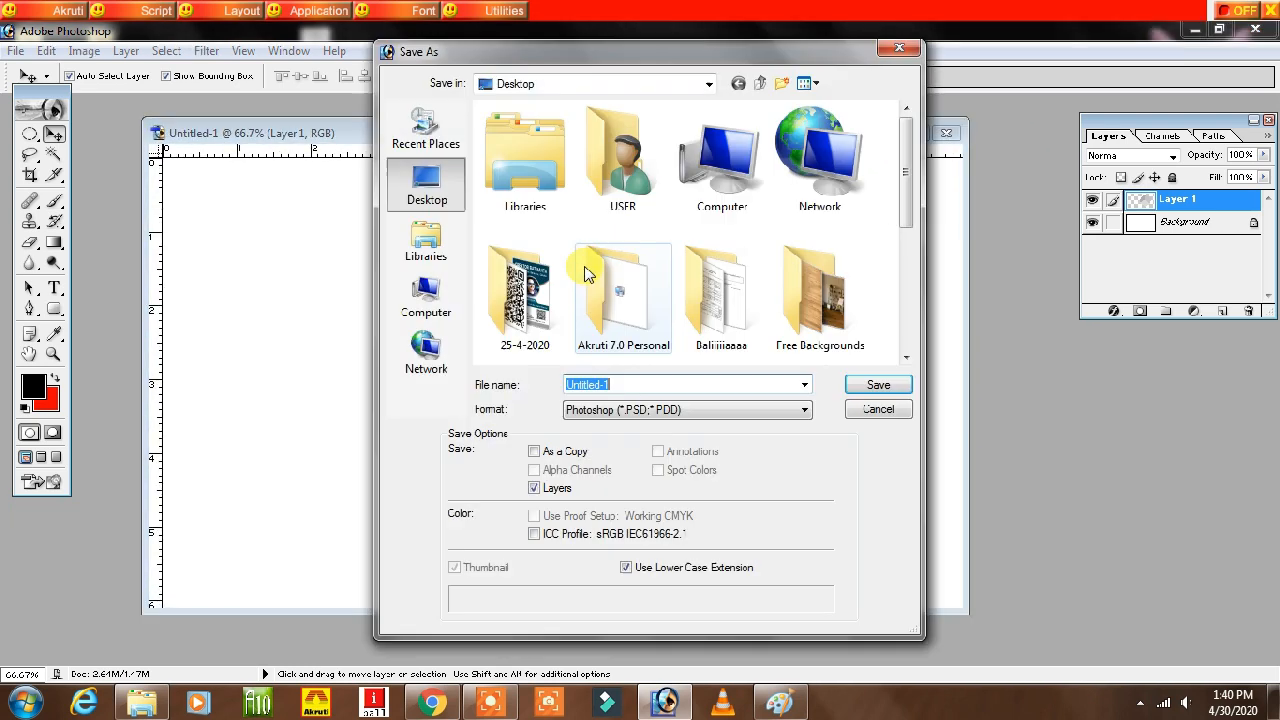
type("3d create")
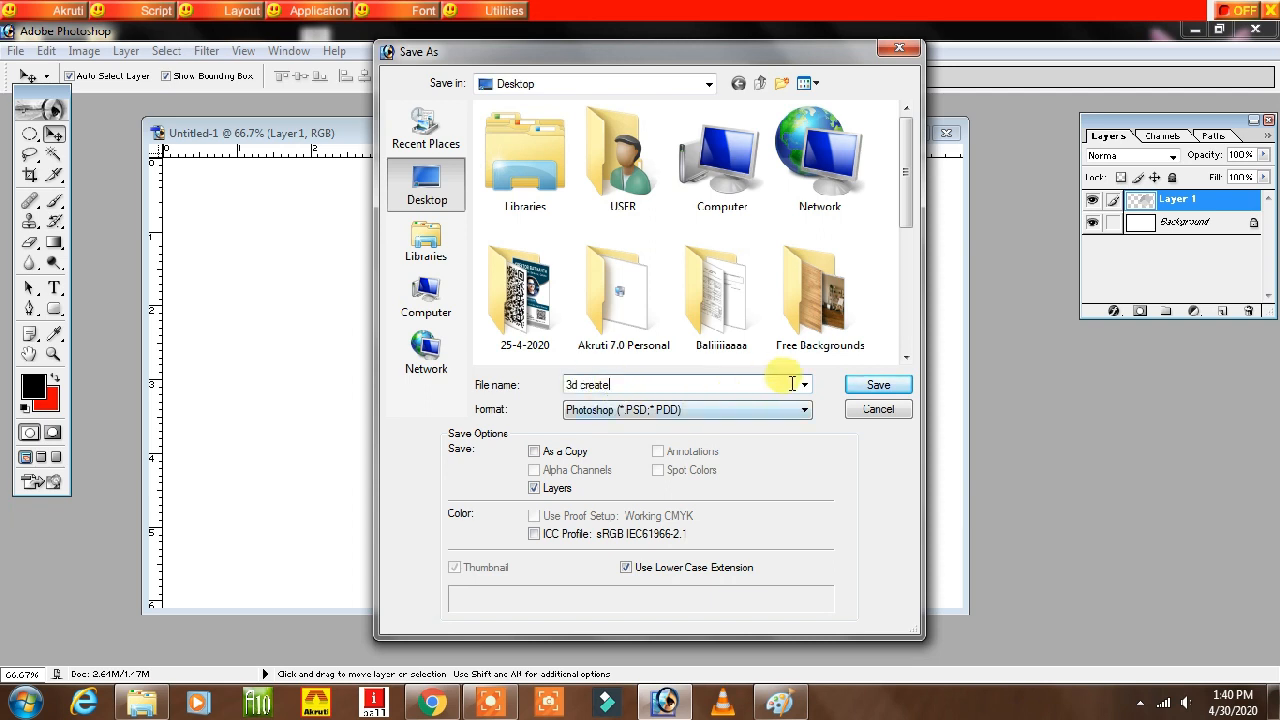
left_click(867, 389)
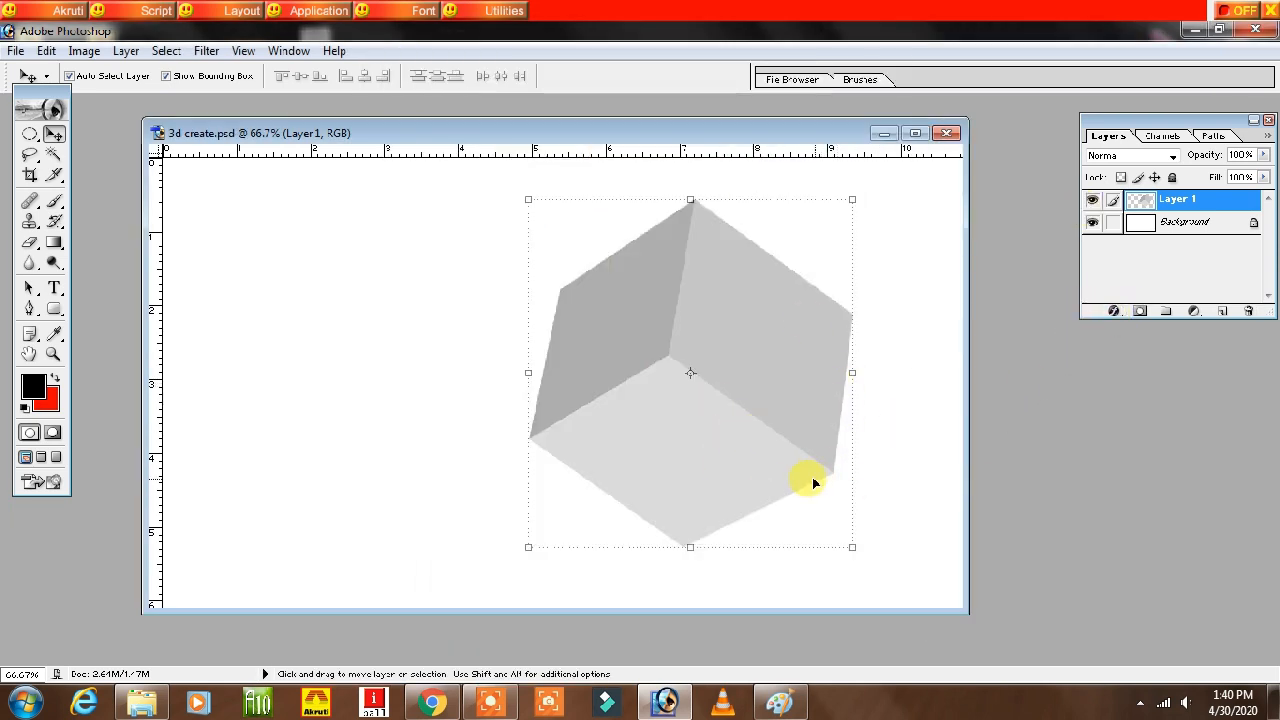
- Nudge the cube slightly up and to the left on the canvas
left_click(1112, 311)
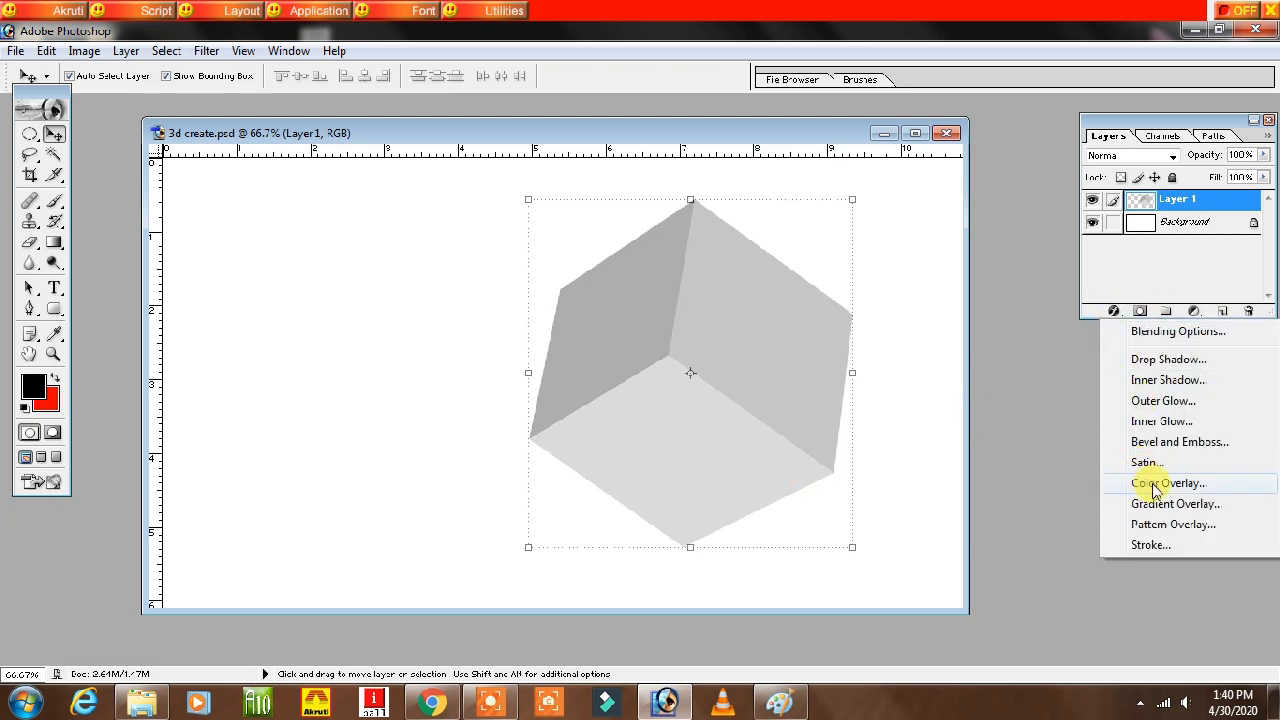
left_click(669, 341)
mouse_move(740, 318)
left_mouse_down()
mouse_move(710, 325)
mouse_move(738, 314)
left_mouse_up()
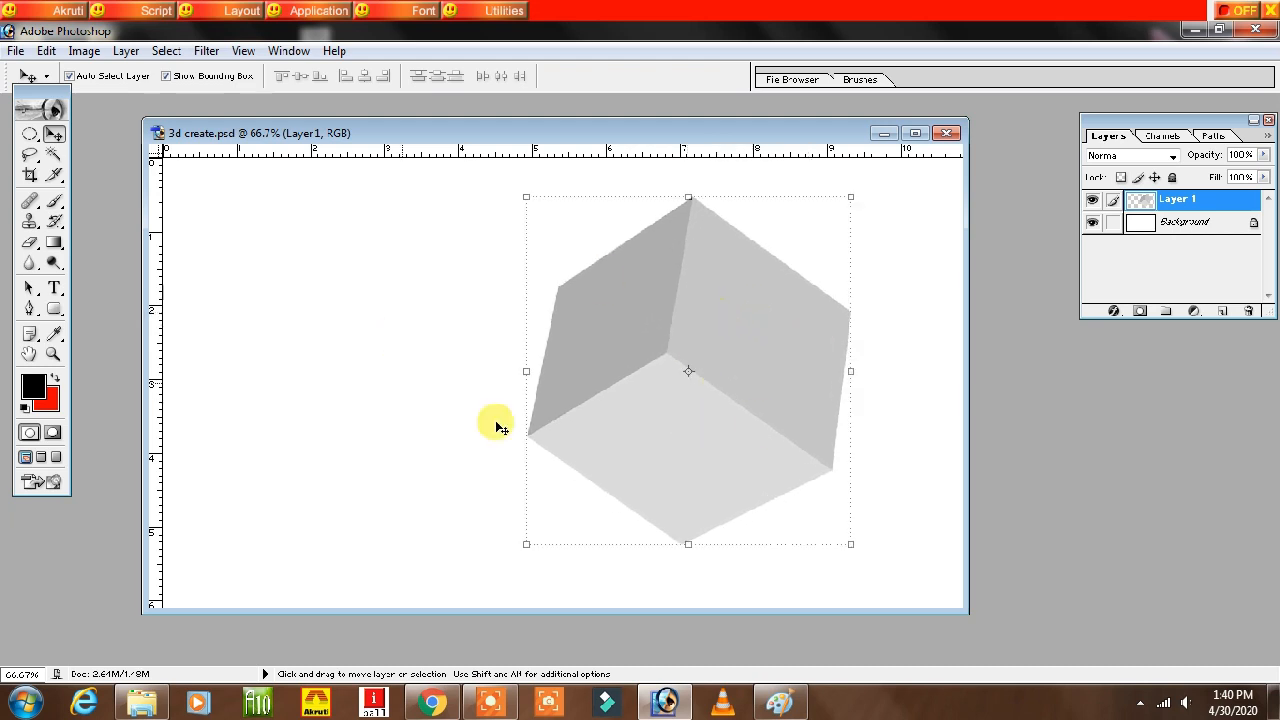
- Open the four portrait photos whose file names begin with 86732099, 87063559, 87375752 and 88166336 from the Desktop together
double_click(1024, 403)
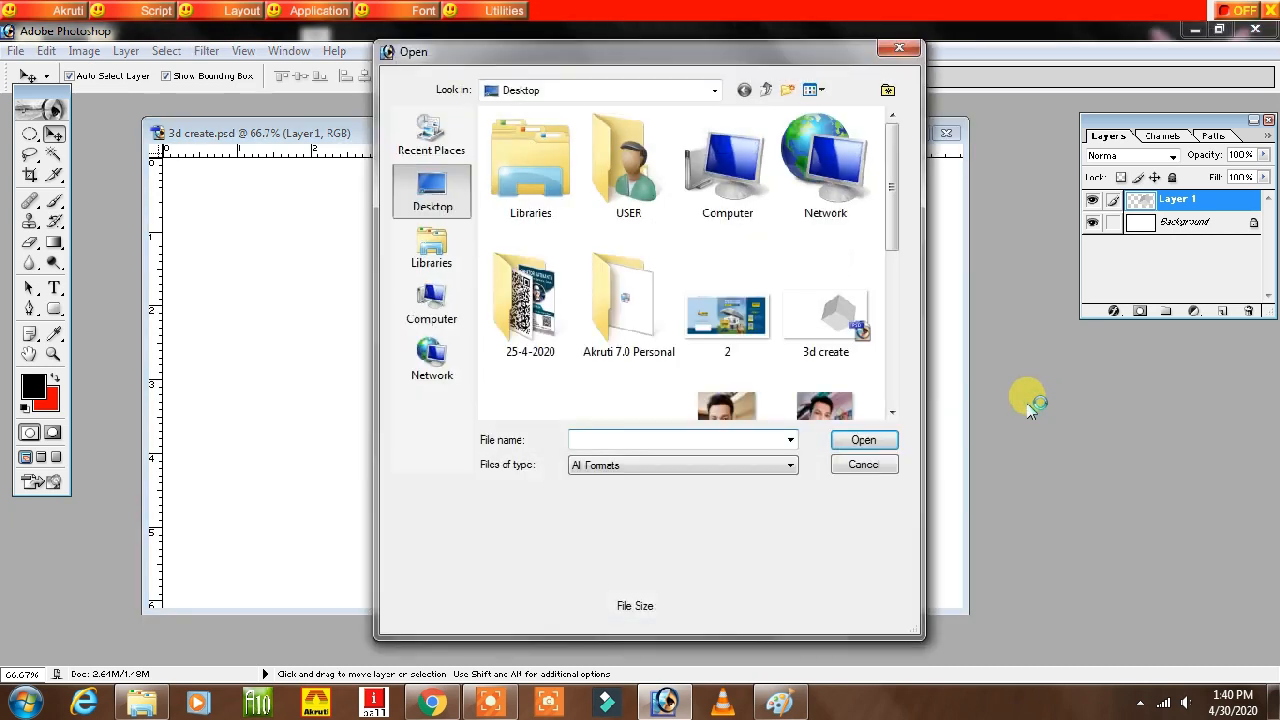
left_click_drag(894, 163, 903, 240)
left_click(838, 212)
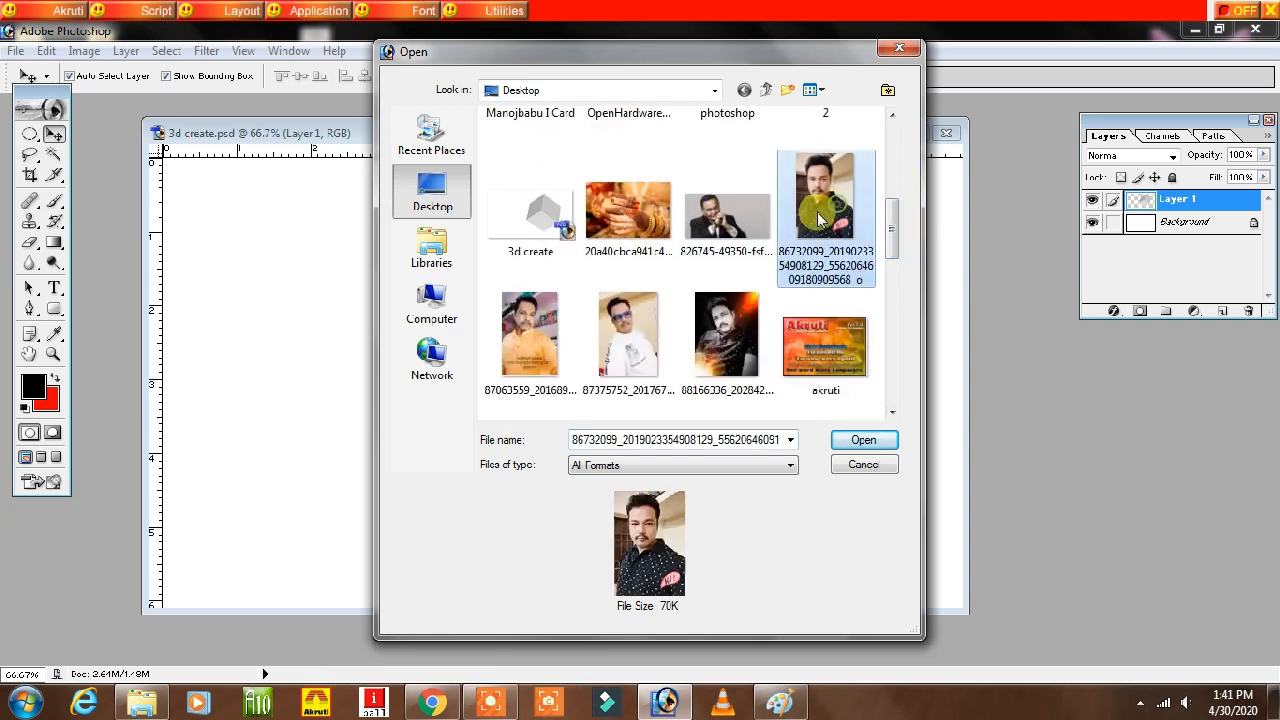
left_click(526, 326, "ctrl")
left_click(624, 338, "ctrl")
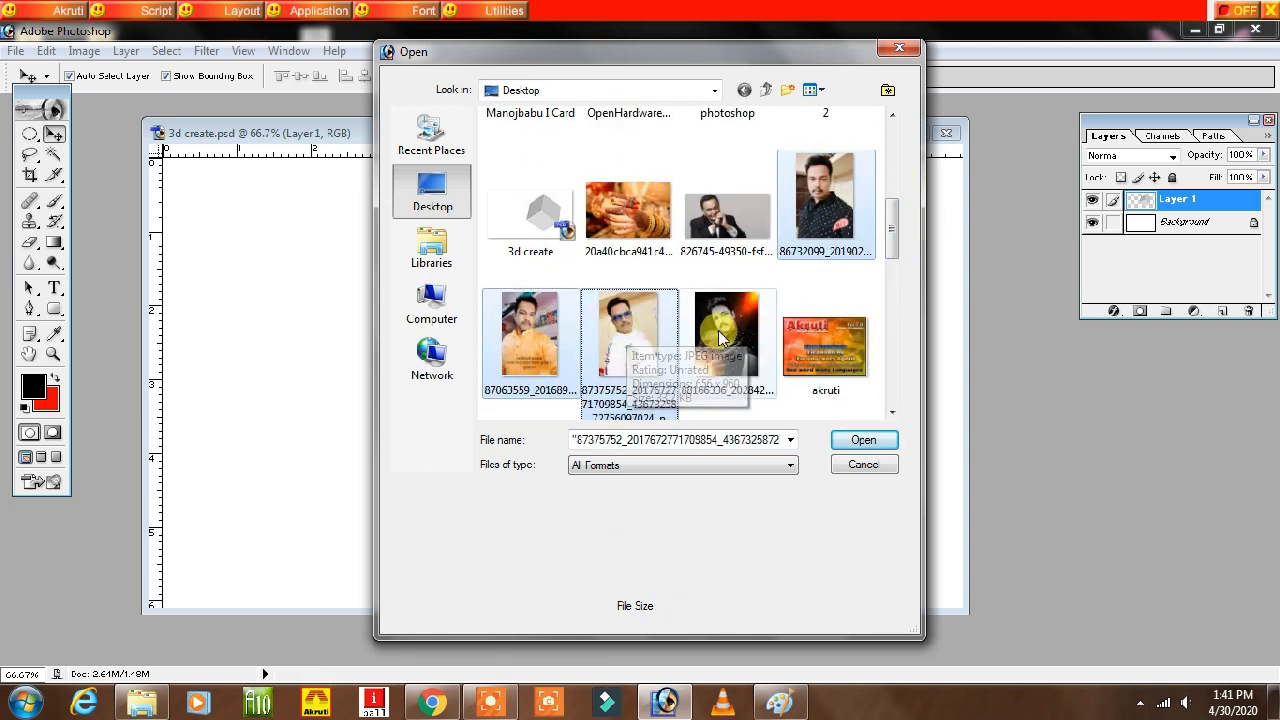
left_click(723, 331, "ctrl")
left_click_drag(893, 243, 895, 400)
left_click(865, 440)
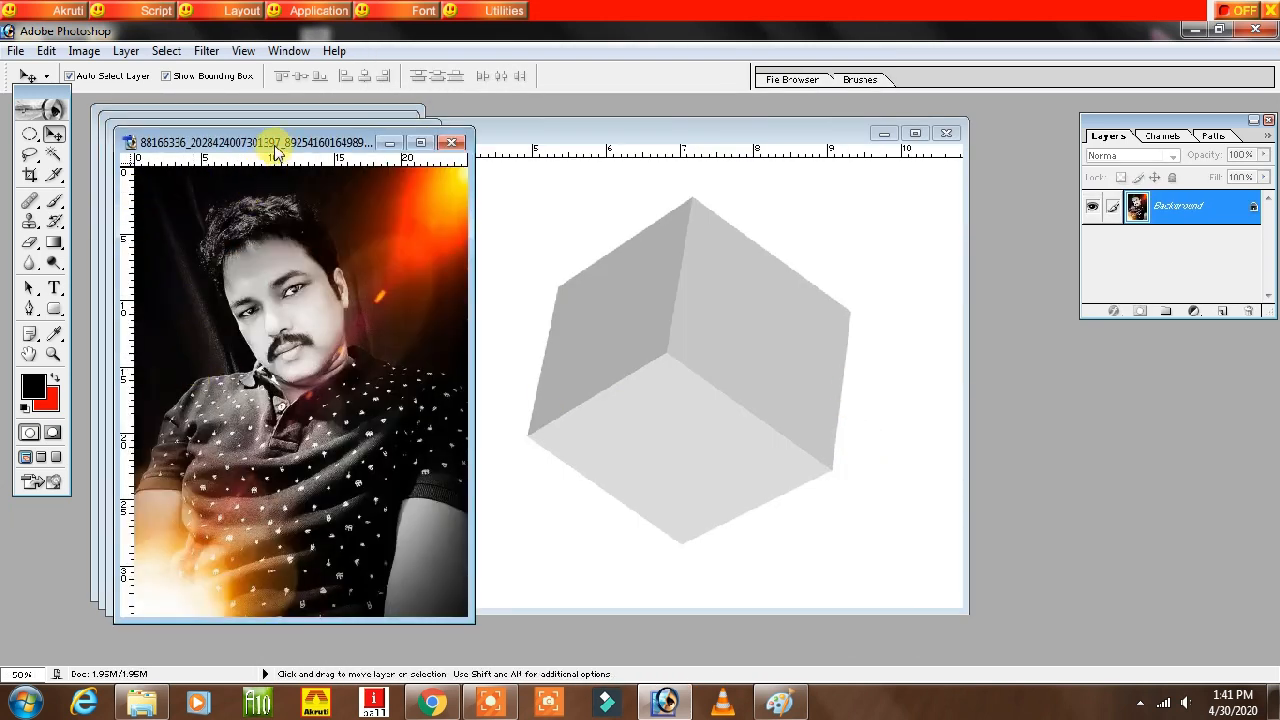
- Crop the dark black-and-white portrait (88166336) to a square around the head and upper chest
mouse_move(275, 150)
left_mouse_down()
mouse_move(271, 140)
mouse_move(300, 149)
mouse_move(297, 162)
left_mouse_up()
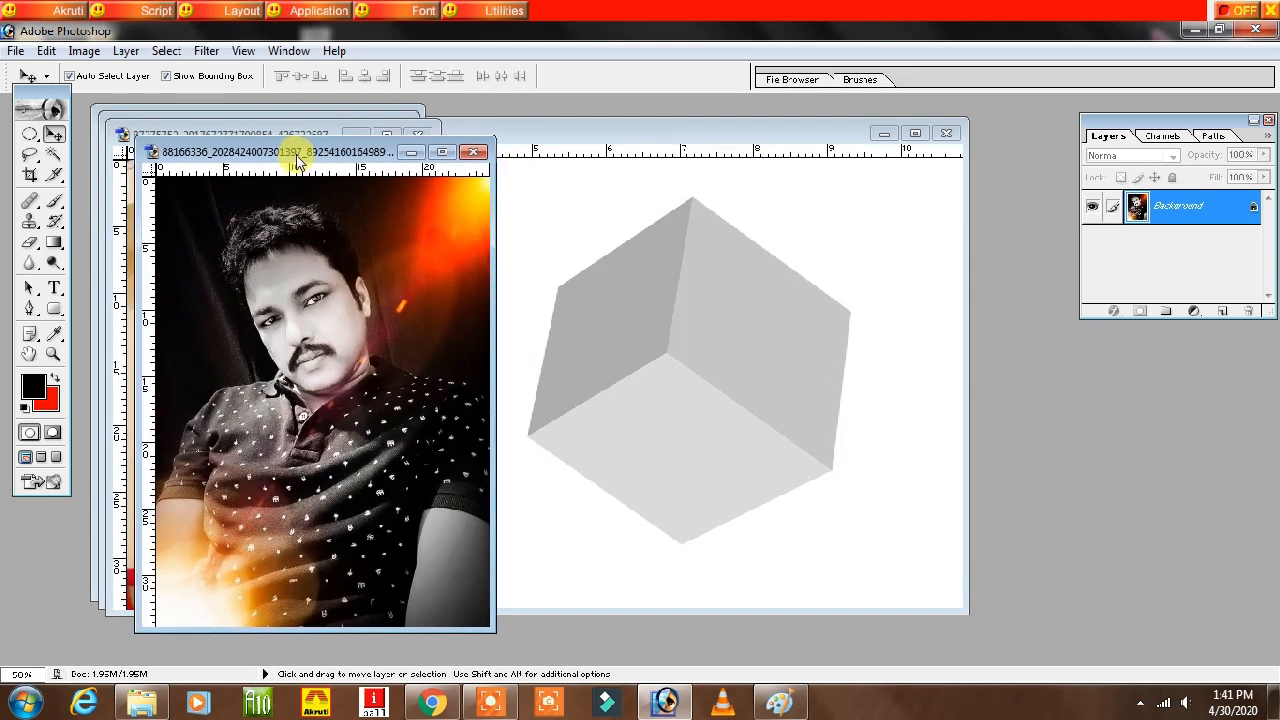
left_click(30, 174)
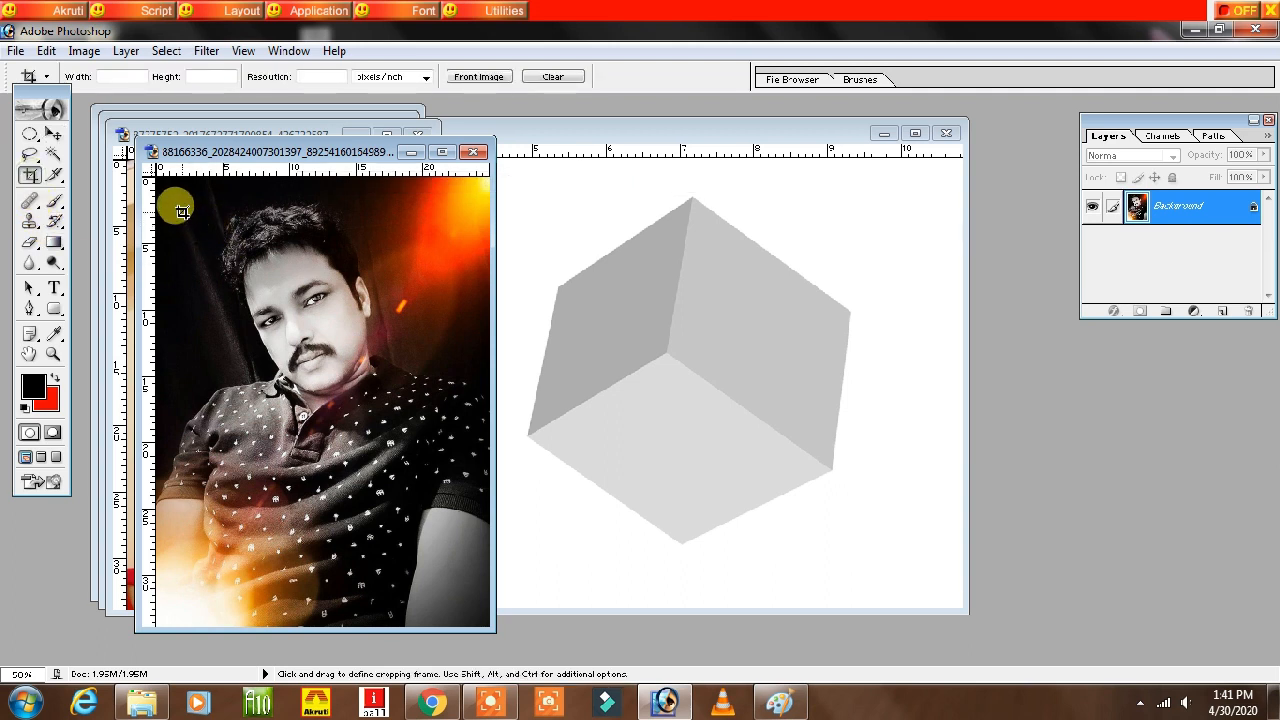
left_click_drag(179, 199, 448, 463)
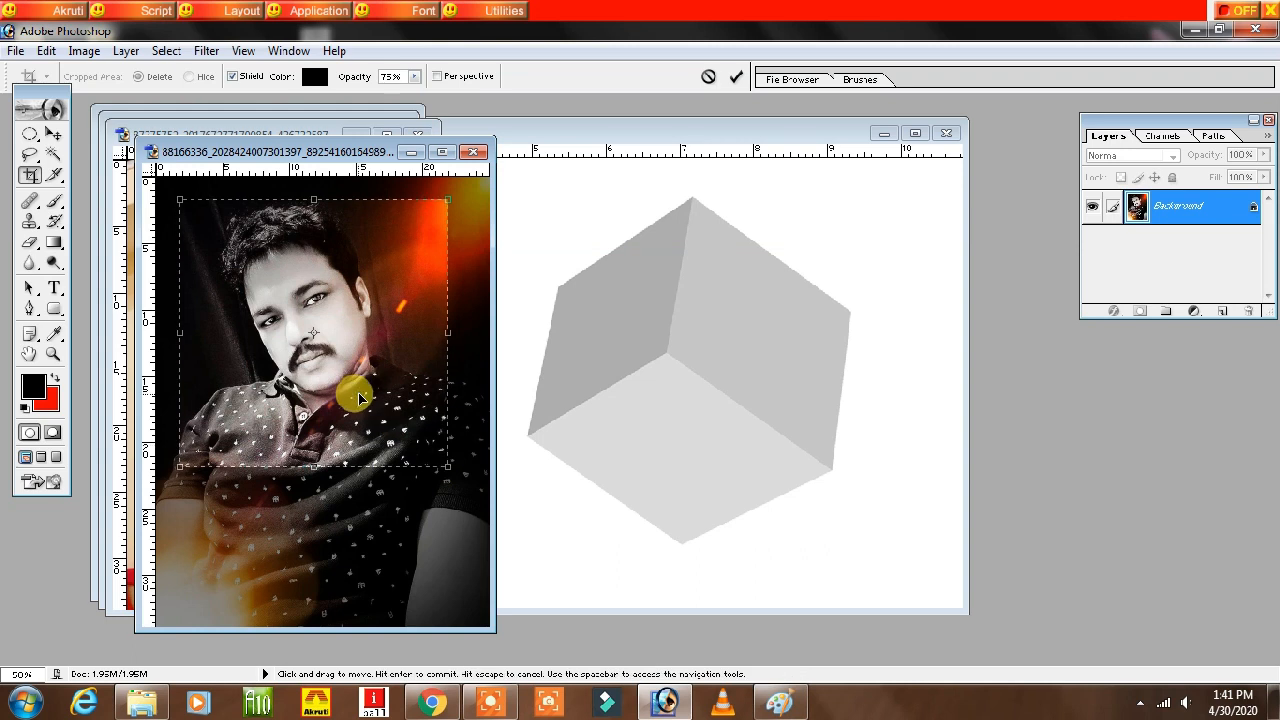
key("Return")
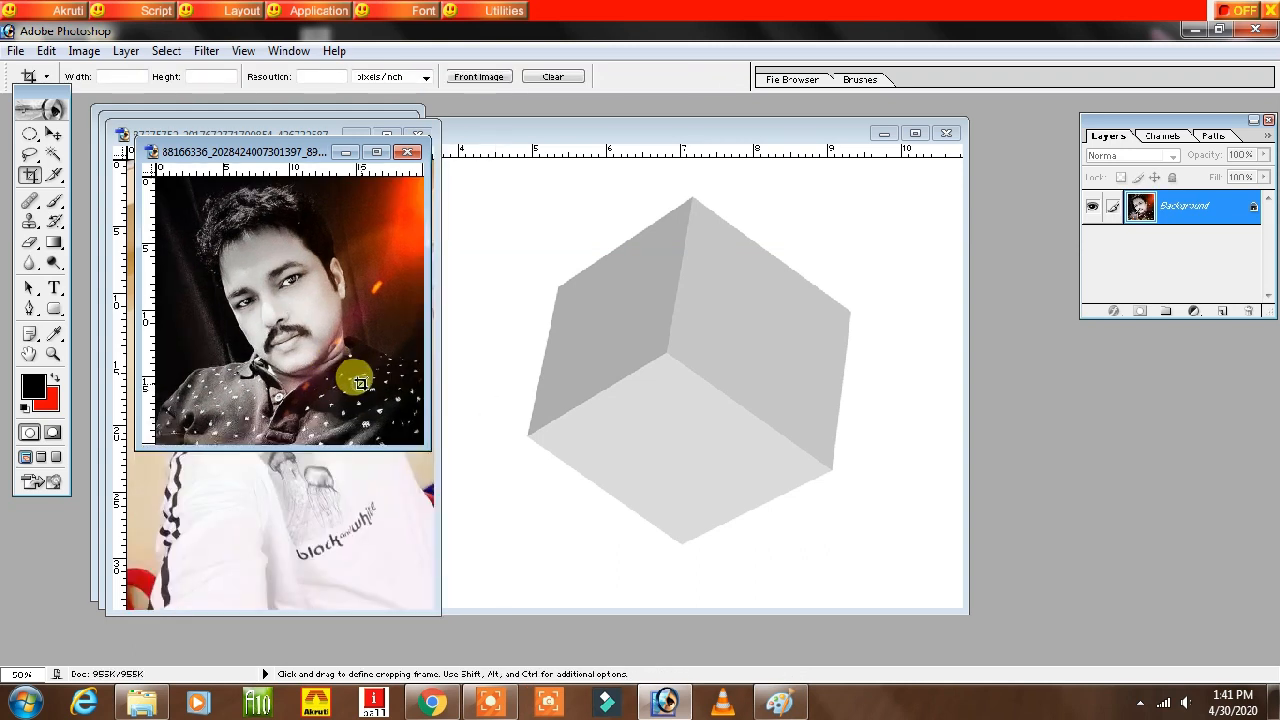
- Copy the cropped dark portrait into the left half of 3d create.psd and scale it proportionally to 79.5%
left_click(54, 139)
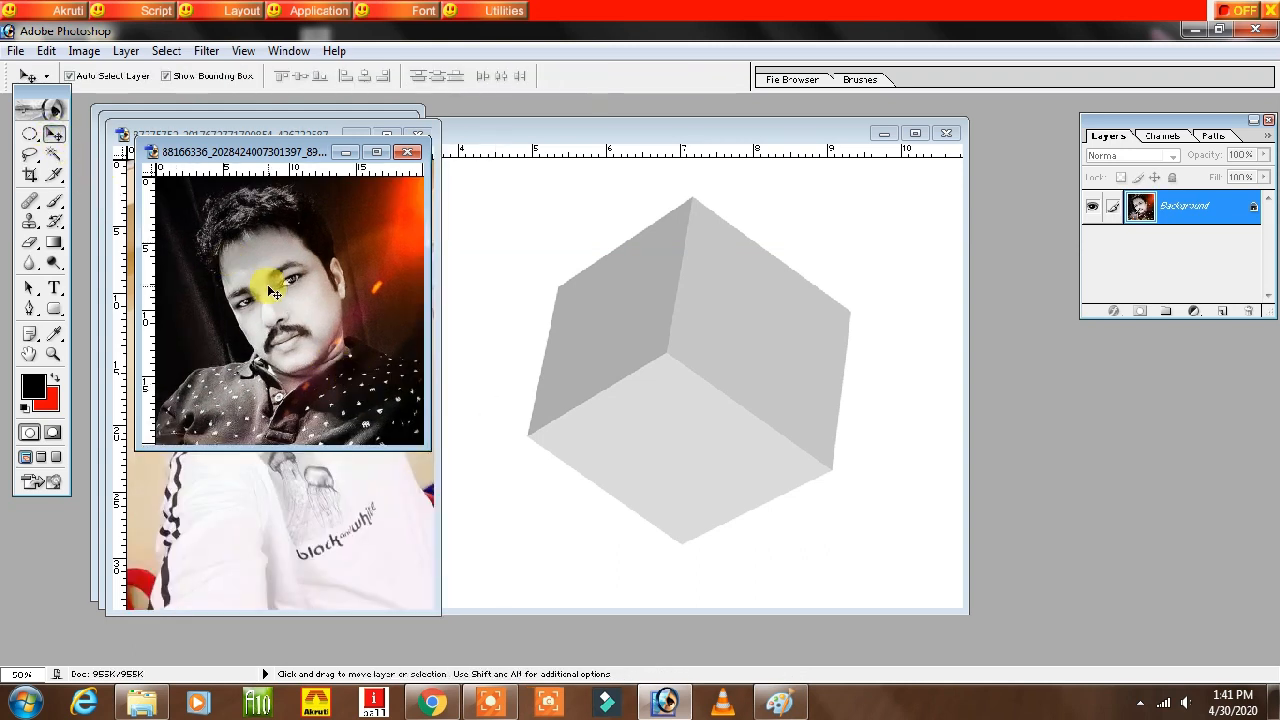
left_click_drag(418, 292, 403, 353)
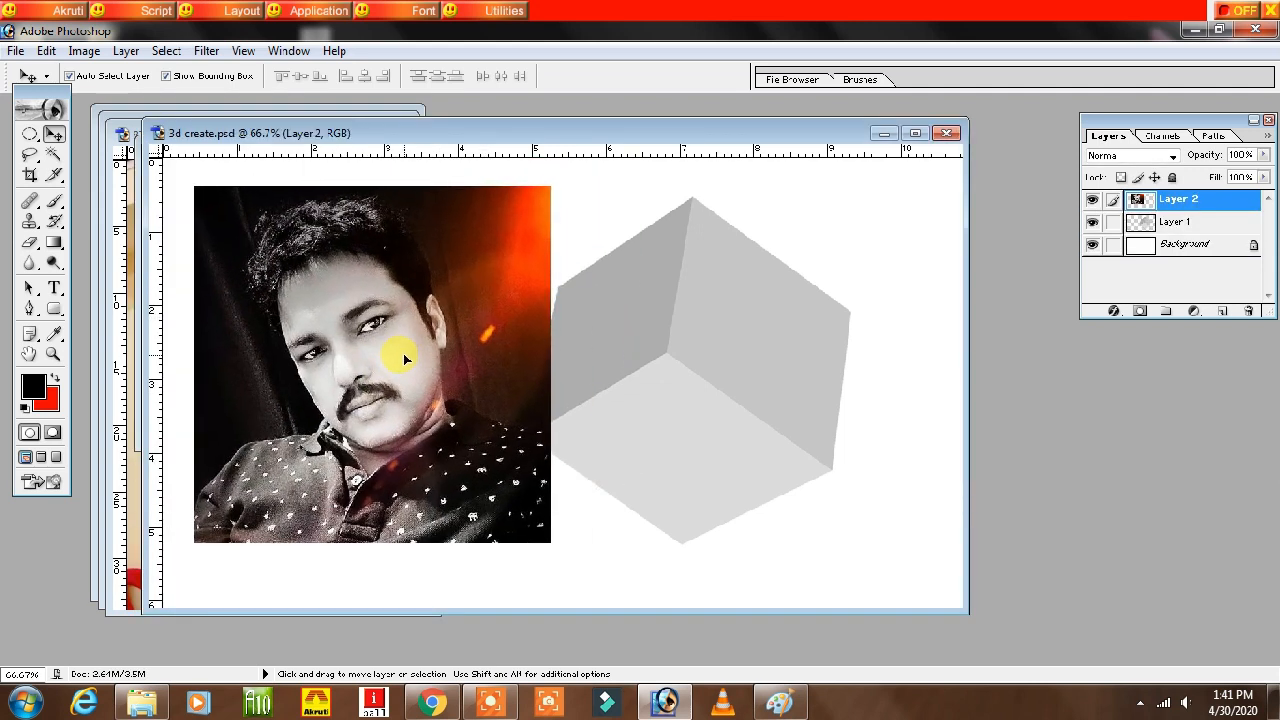
left_click_drag(548, 543, 478, 470)
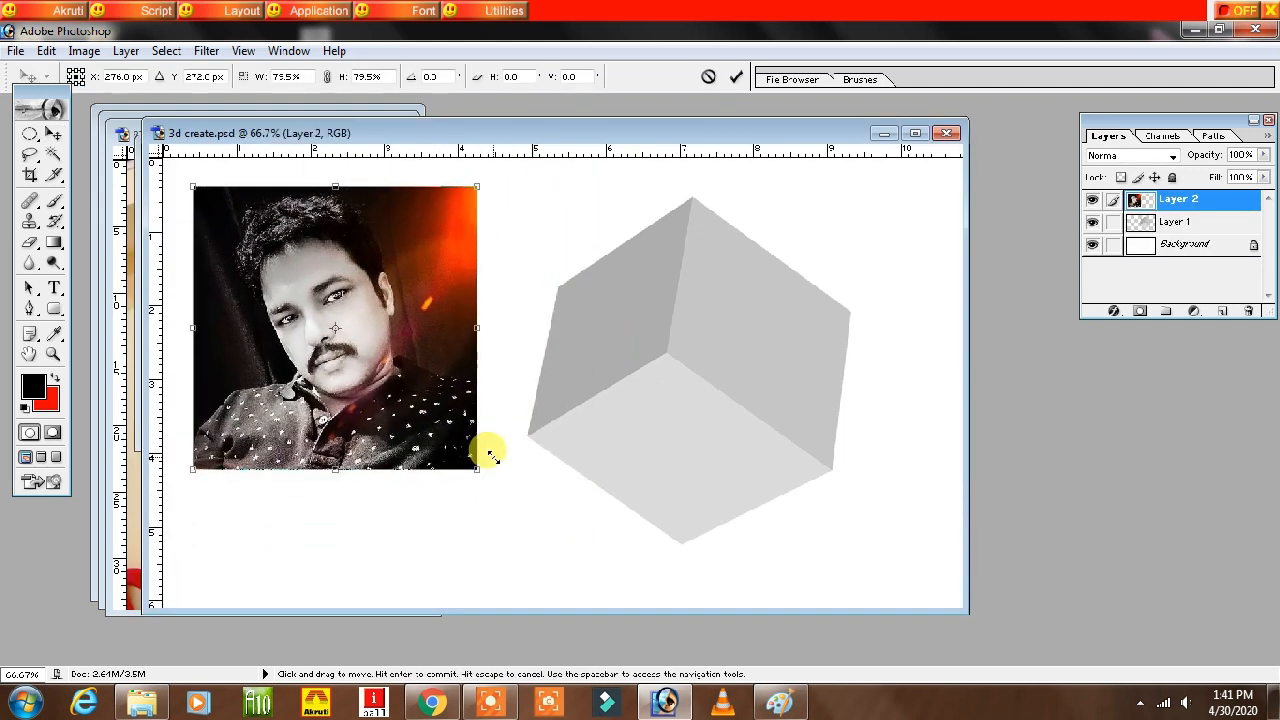
- Crop the sunglasses portrait (87375752) to a square around the head and shoulders
left_click(124, 165)
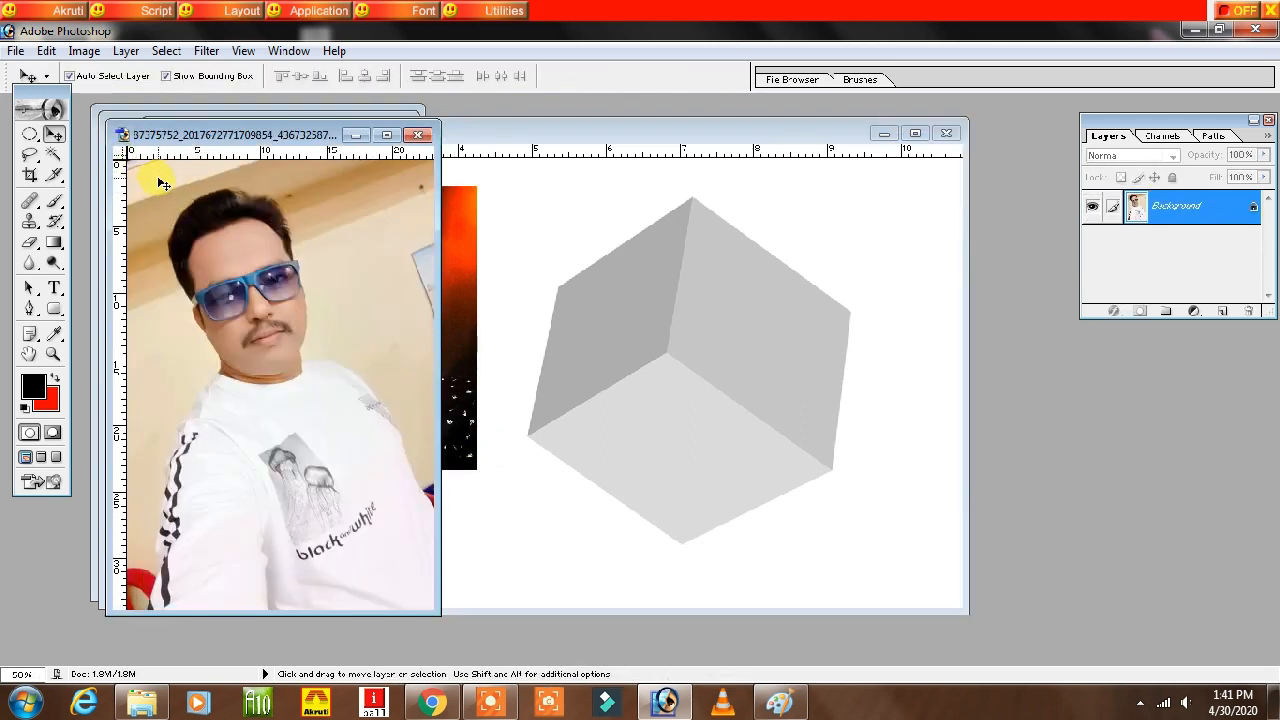
key("c")
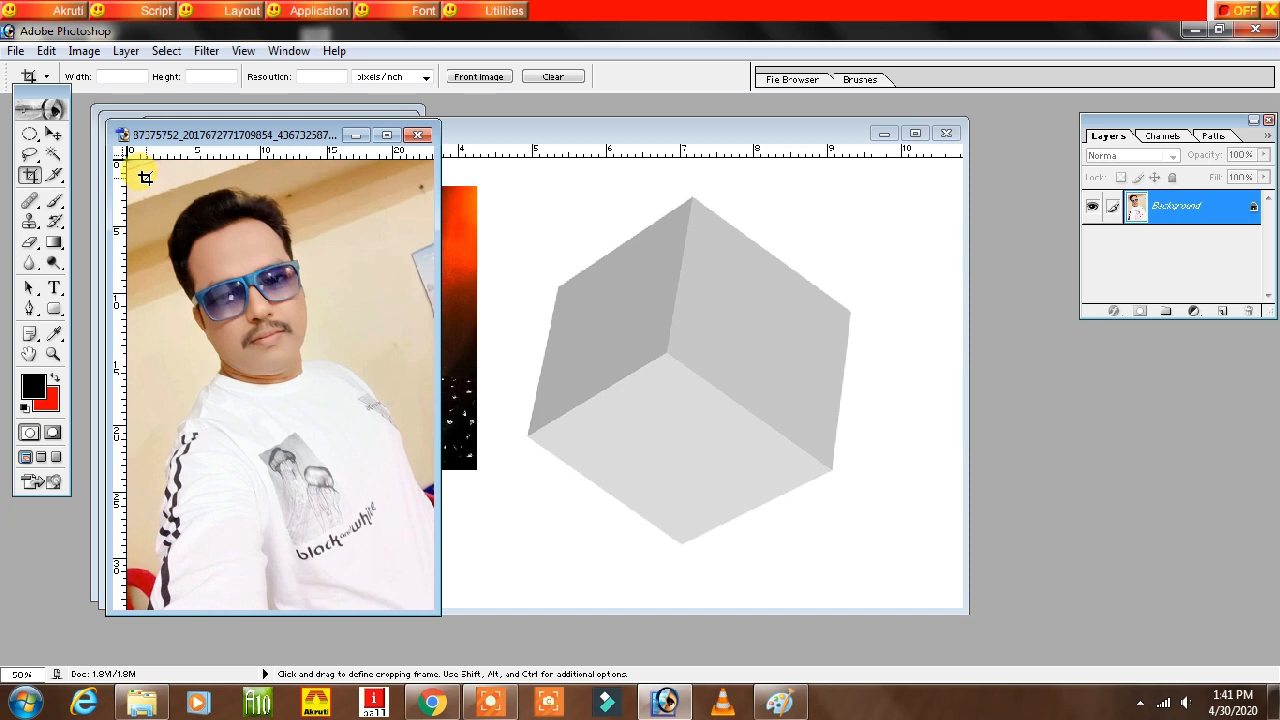
left_click_drag(145, 178, 293, 331)
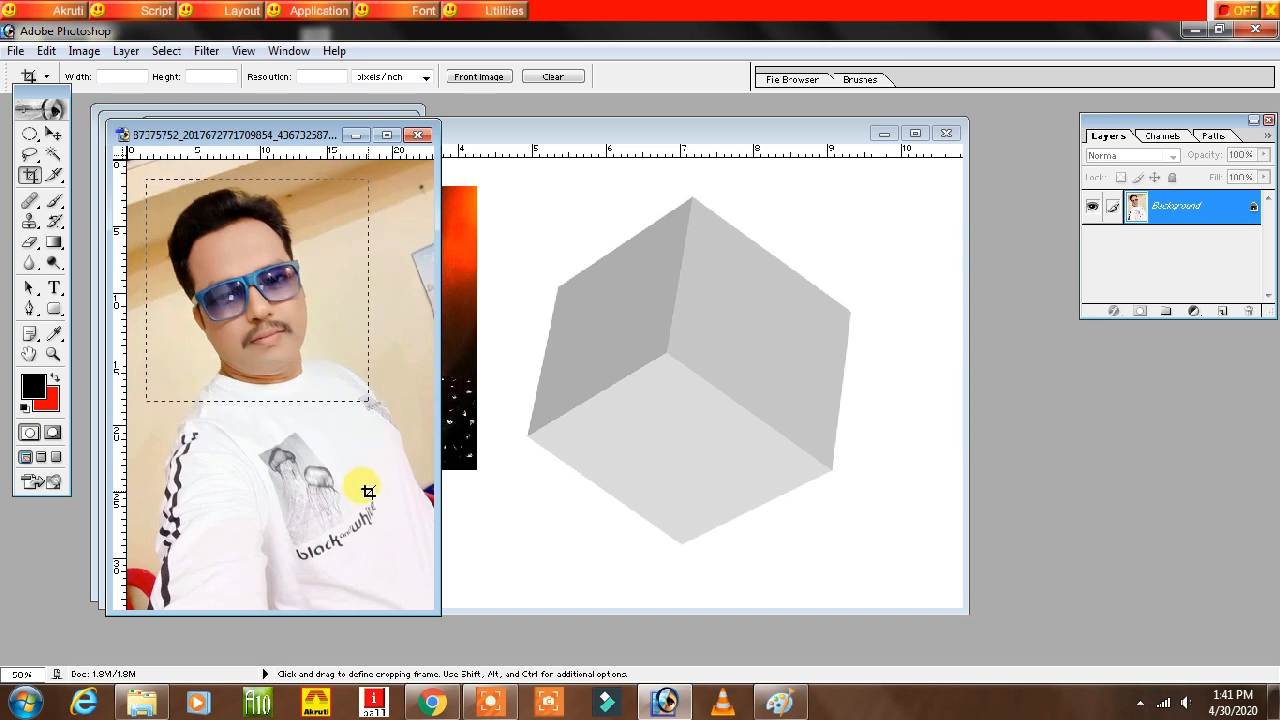
left_click_drag(371, 502, 370, 410)
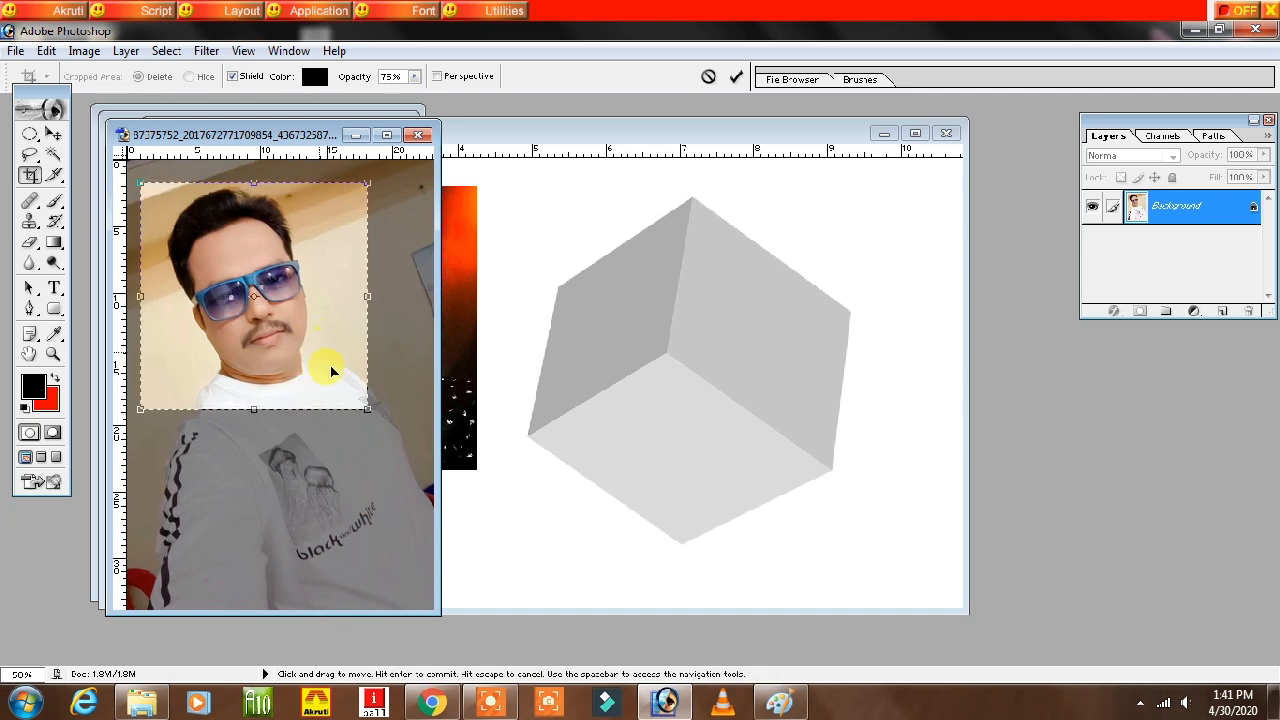
left_click_drag(366, 410, 377, 420)
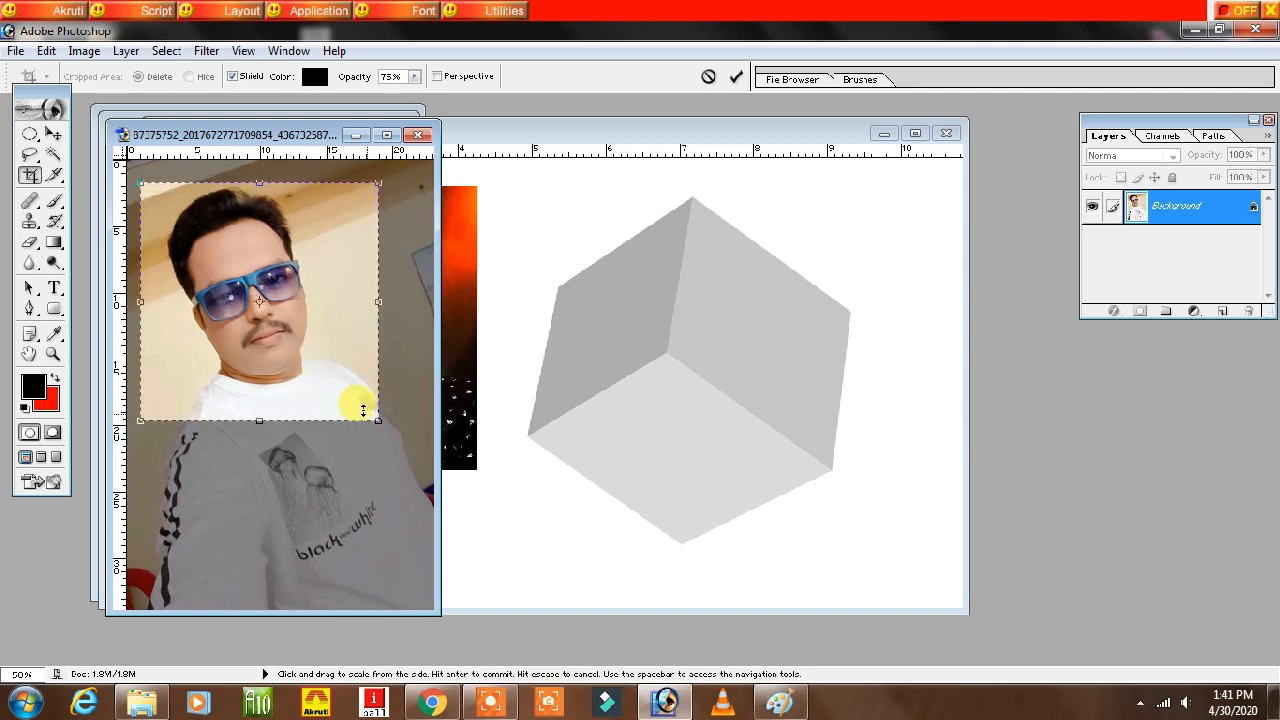
left_click_drag(331, 385, 328, 379)
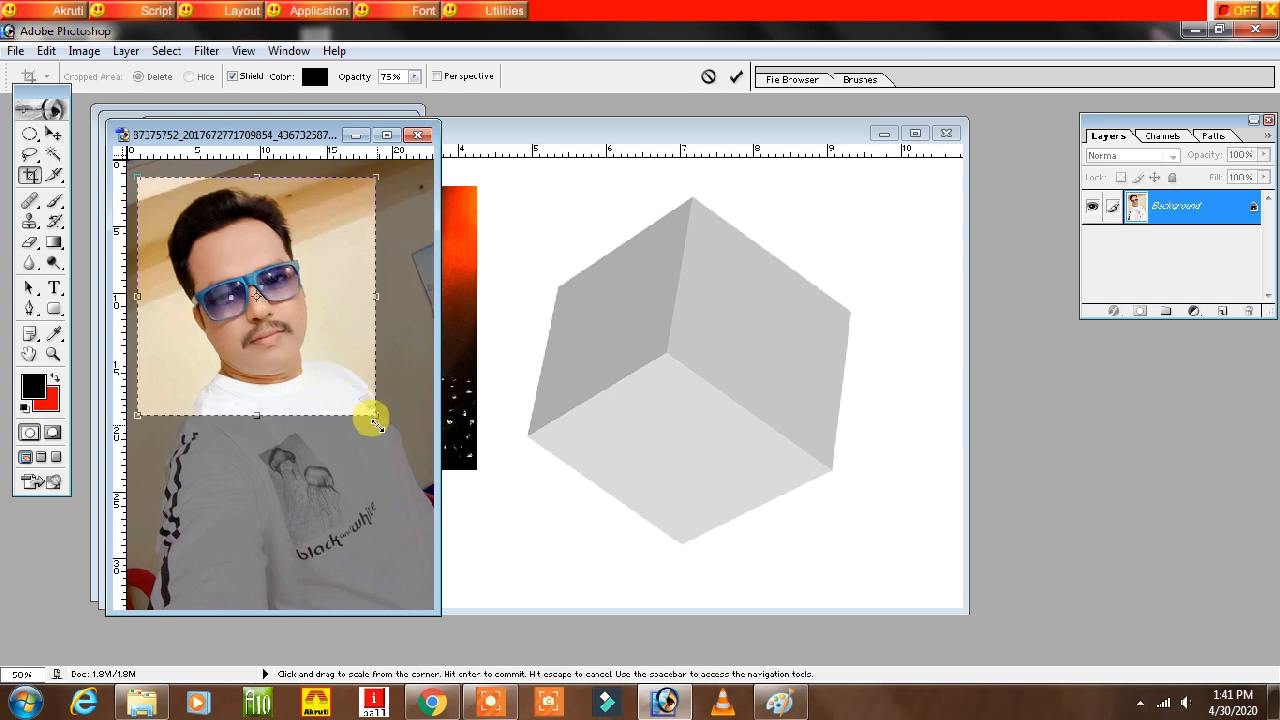
left_click_drag(373, 418, 361, 410)
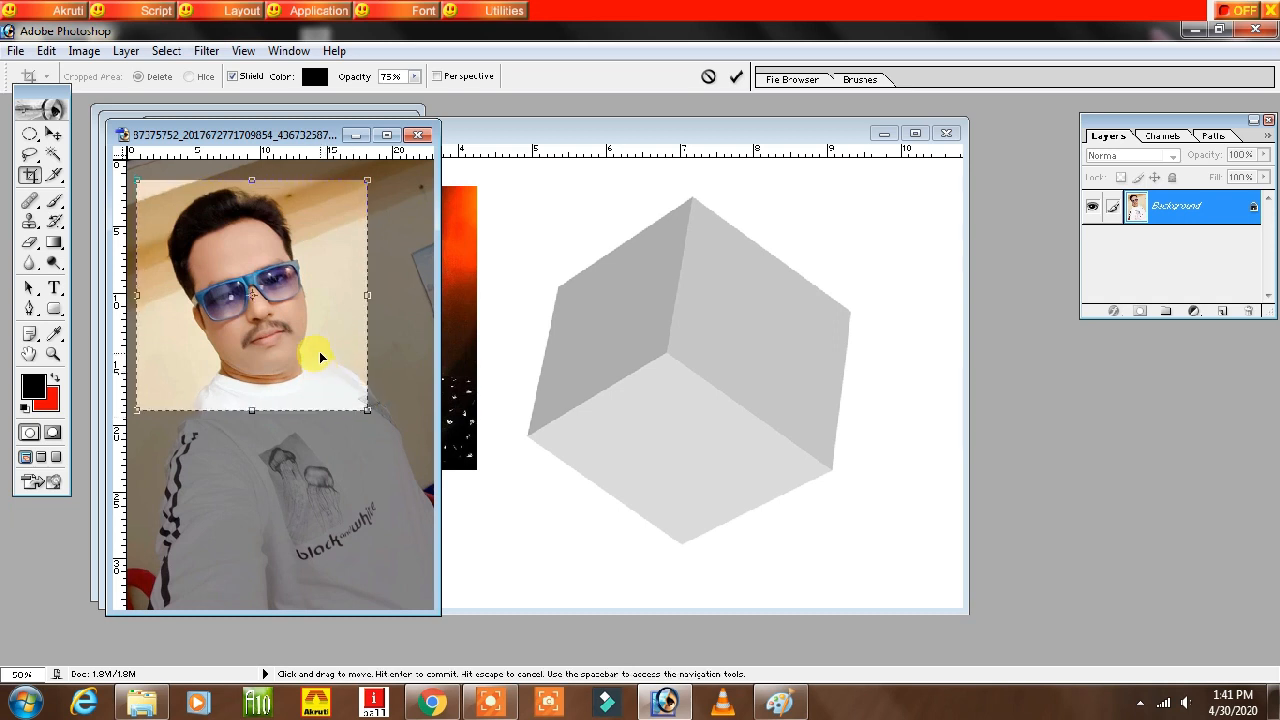
left_click_drag(367, 410, 384, 427)
key("Return")
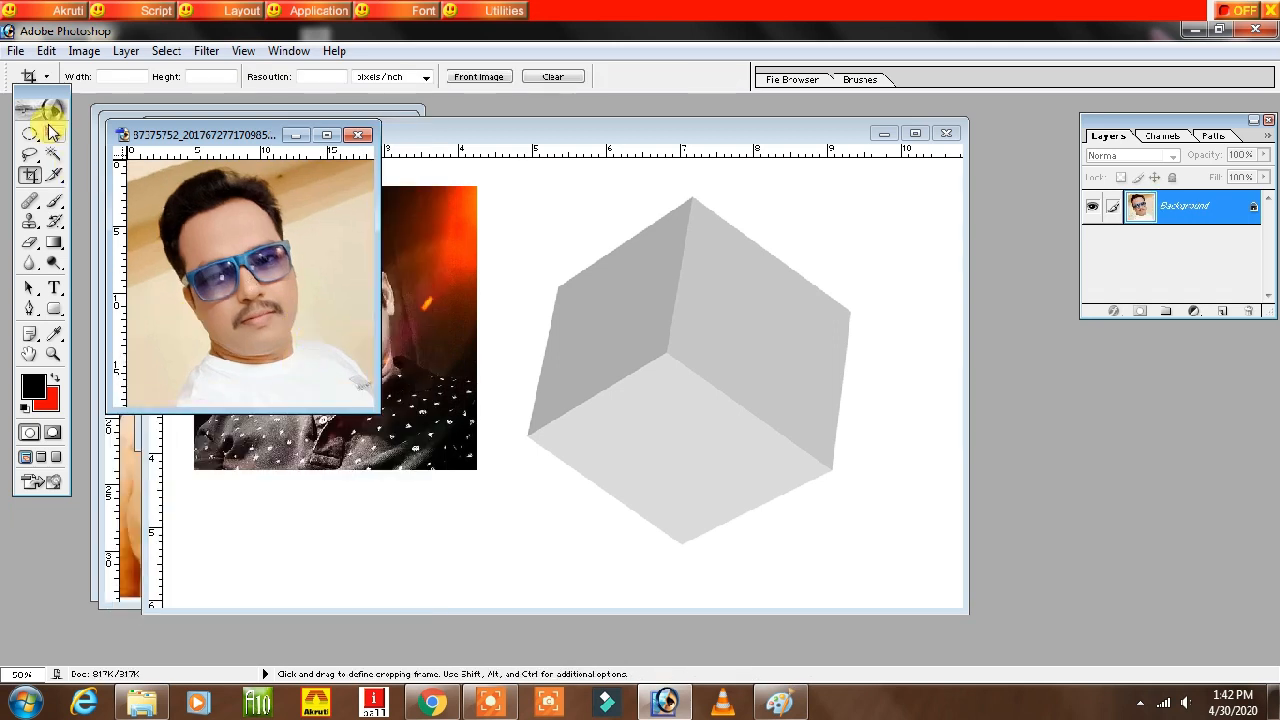
- Copy the cropped sunglasses portrait into 3d create.psd over the cube and close its source file without saving
left_click(53, 135)
left_click_drag(328, 240, 675, 319)
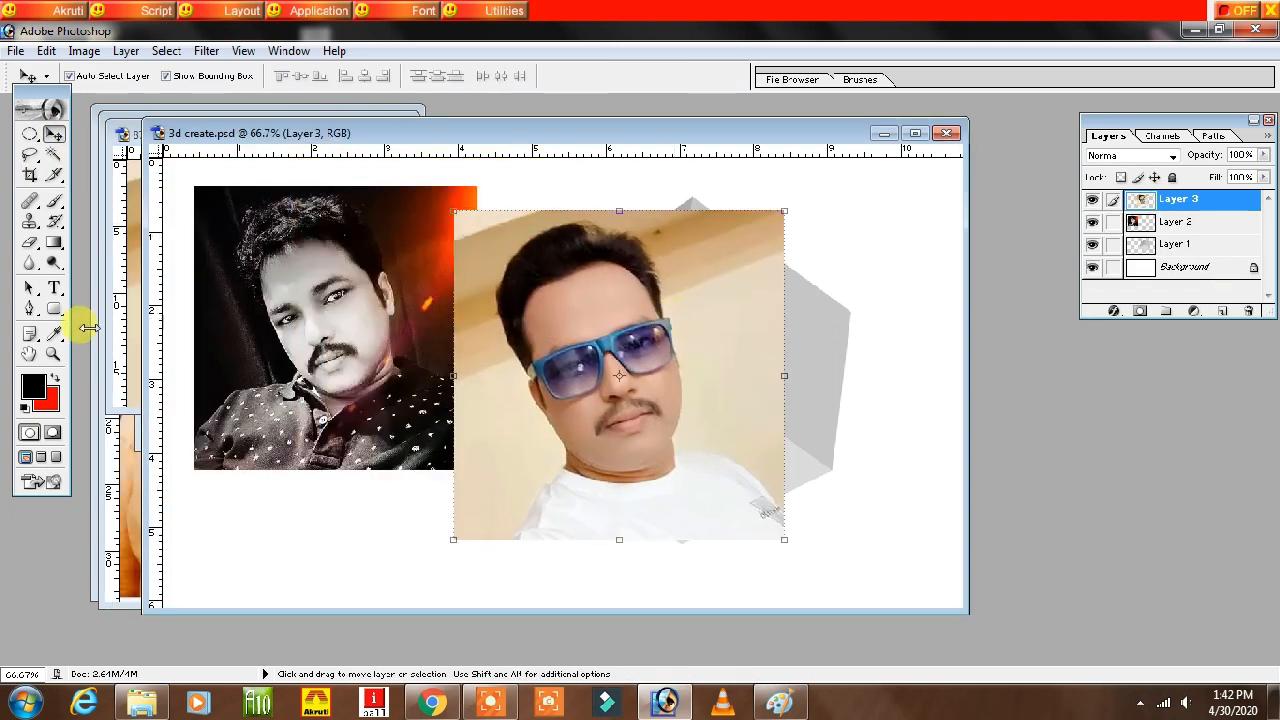
left_click(120, 307)
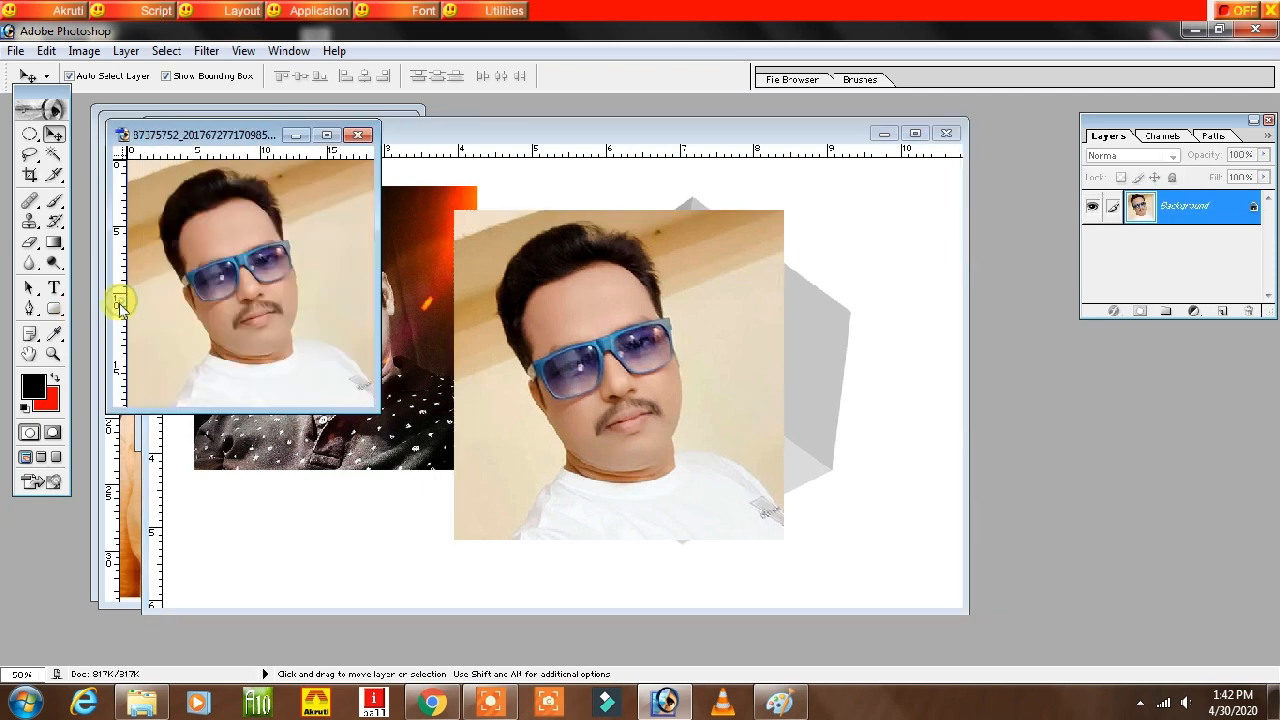
left_click(358, 136)
left_click(645, 296)
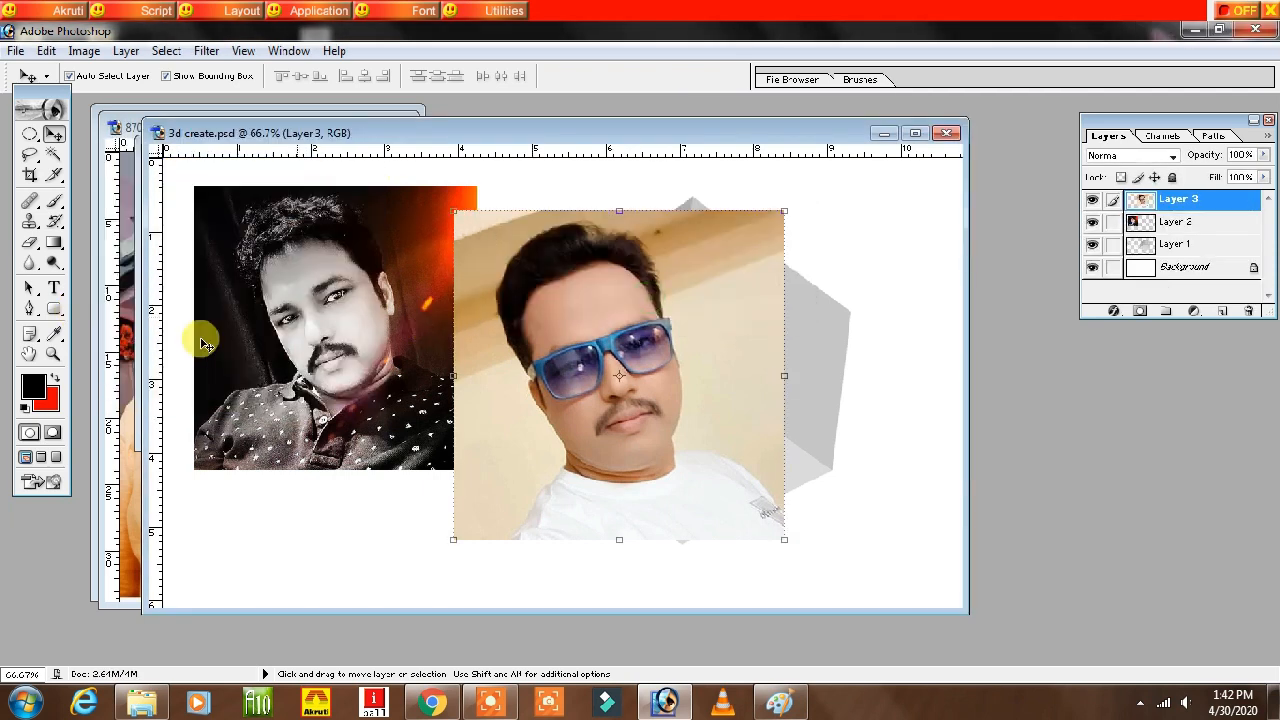
- Crop the yellow-shirt portrait (87063559) to a square around the head and shoulders, excluding the caption text
left_click(127, 322)
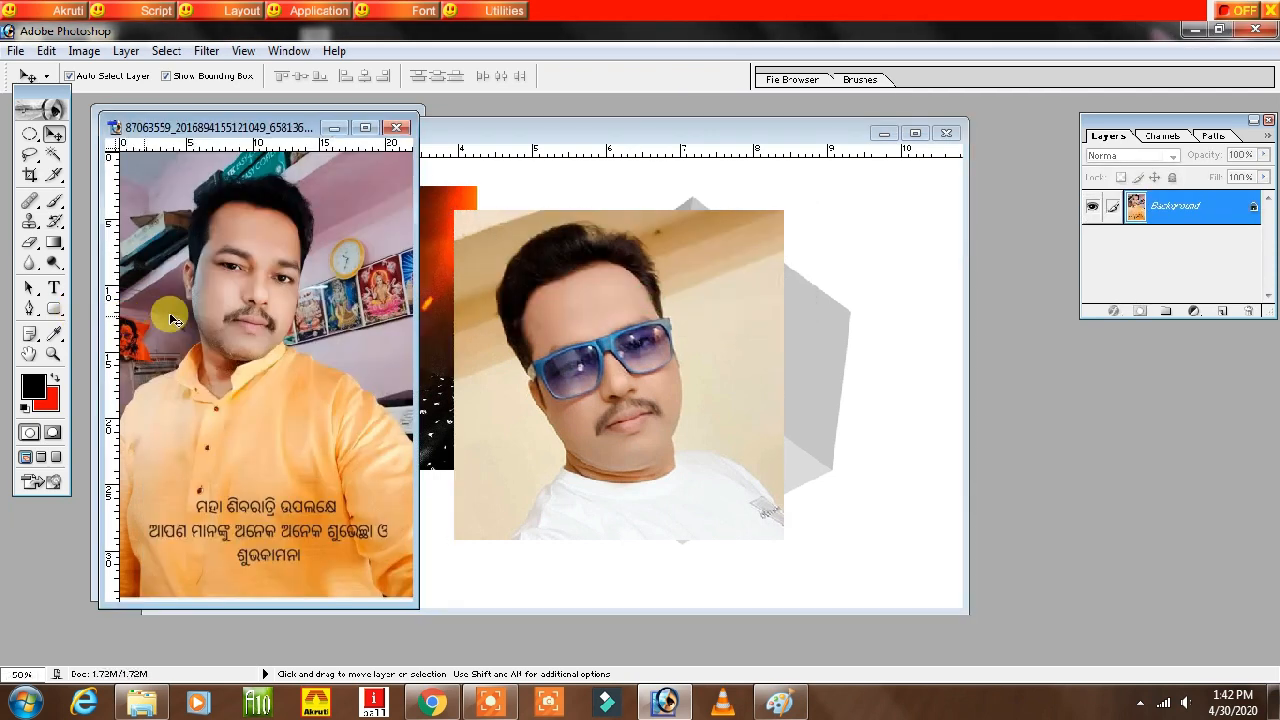
left_click(29, 175)
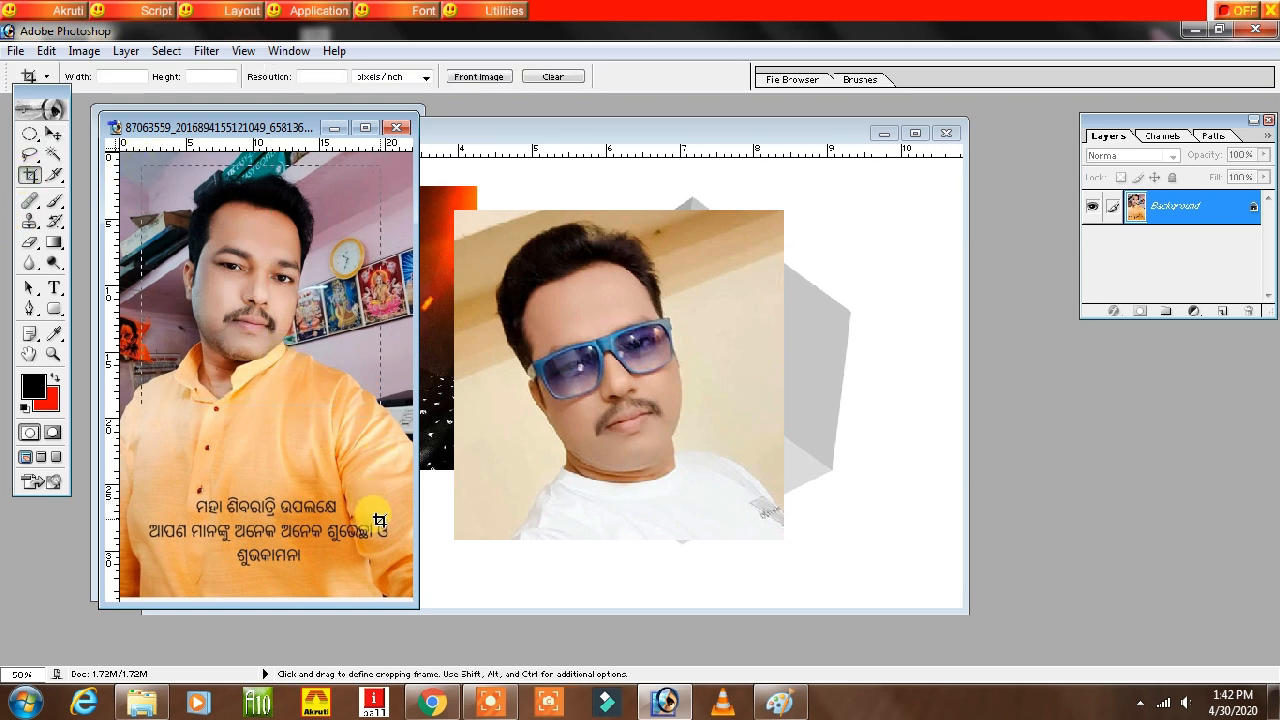
mouse_move(380, 522)
left_mouse_down()
mouse_move(368, 411)
mouse_move(382, 430)
left_mouse_up()
left_click_drag(318, 390, 312, 384)
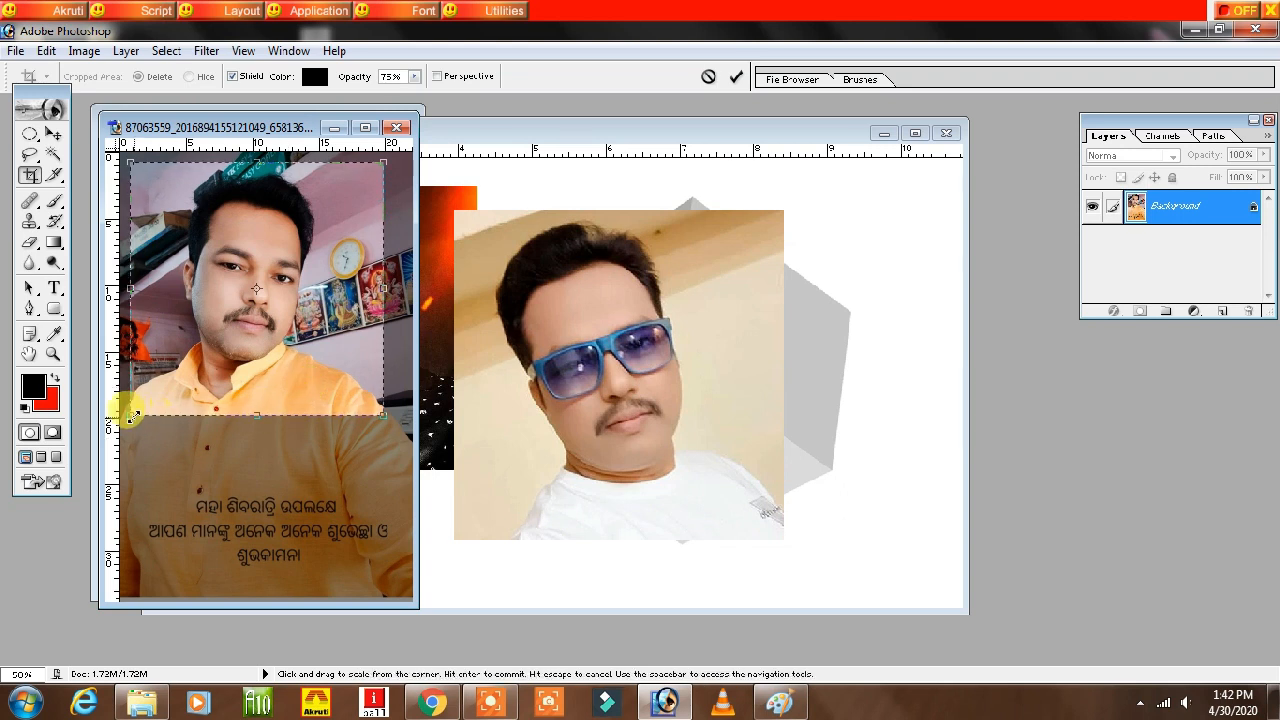
left_click_drag(131, 415, 129, 417)
double_click(278, 372)
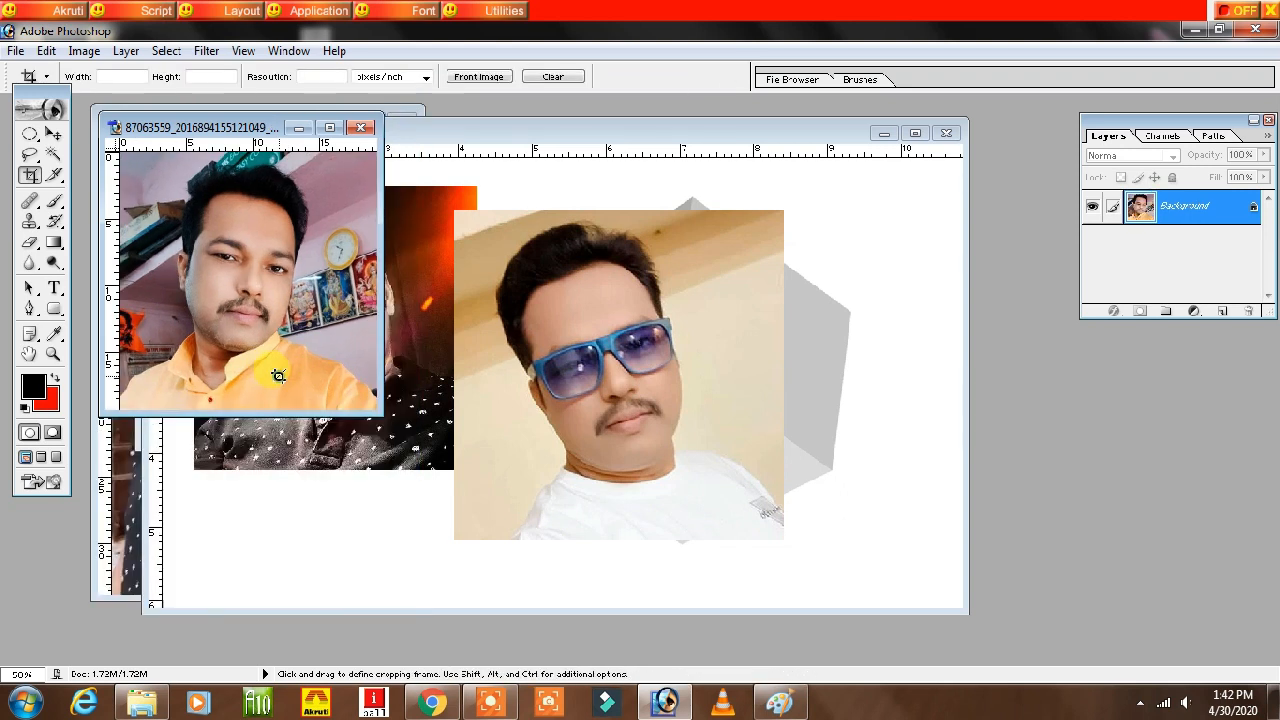
- Copy the cropped yellow-shirt portrait into the lower left of the 3d create.psd canvas and close its source file without saving
left_click(54, 133)
left_click_drag(232, 253, 455, 497)
left_click(137, 357)
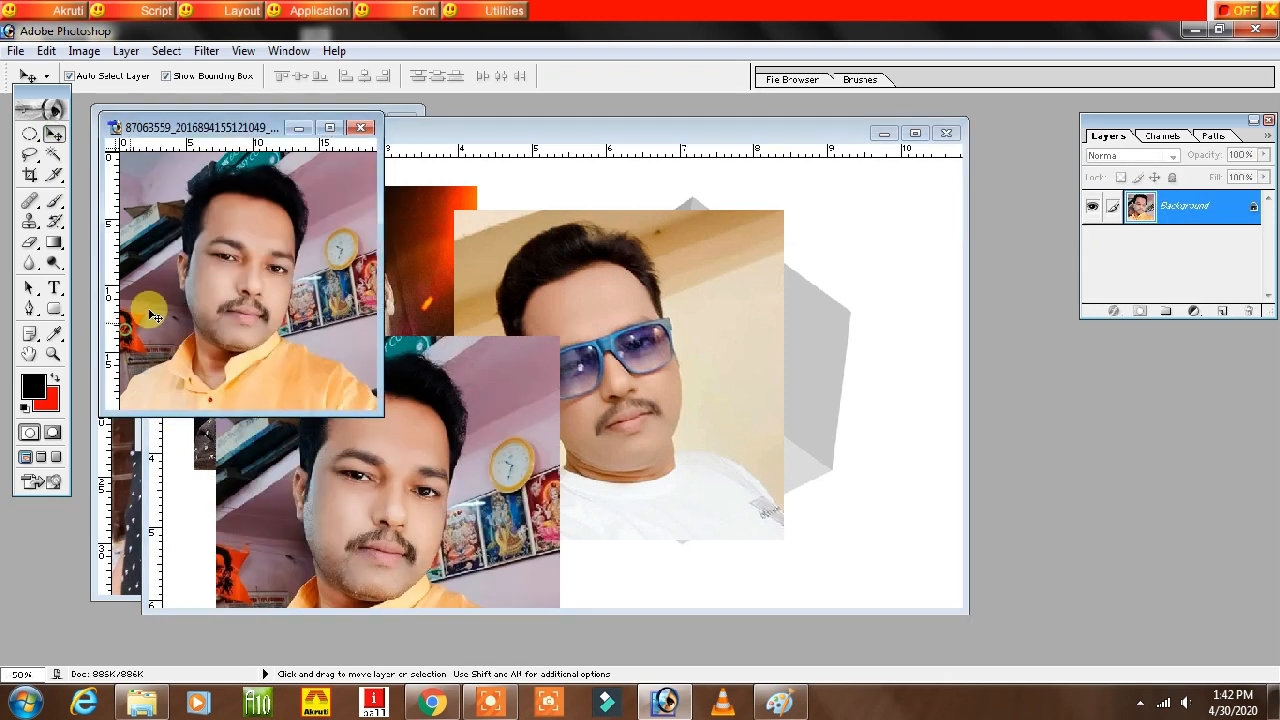
left_click(357, 130)
left_click(655, 293)
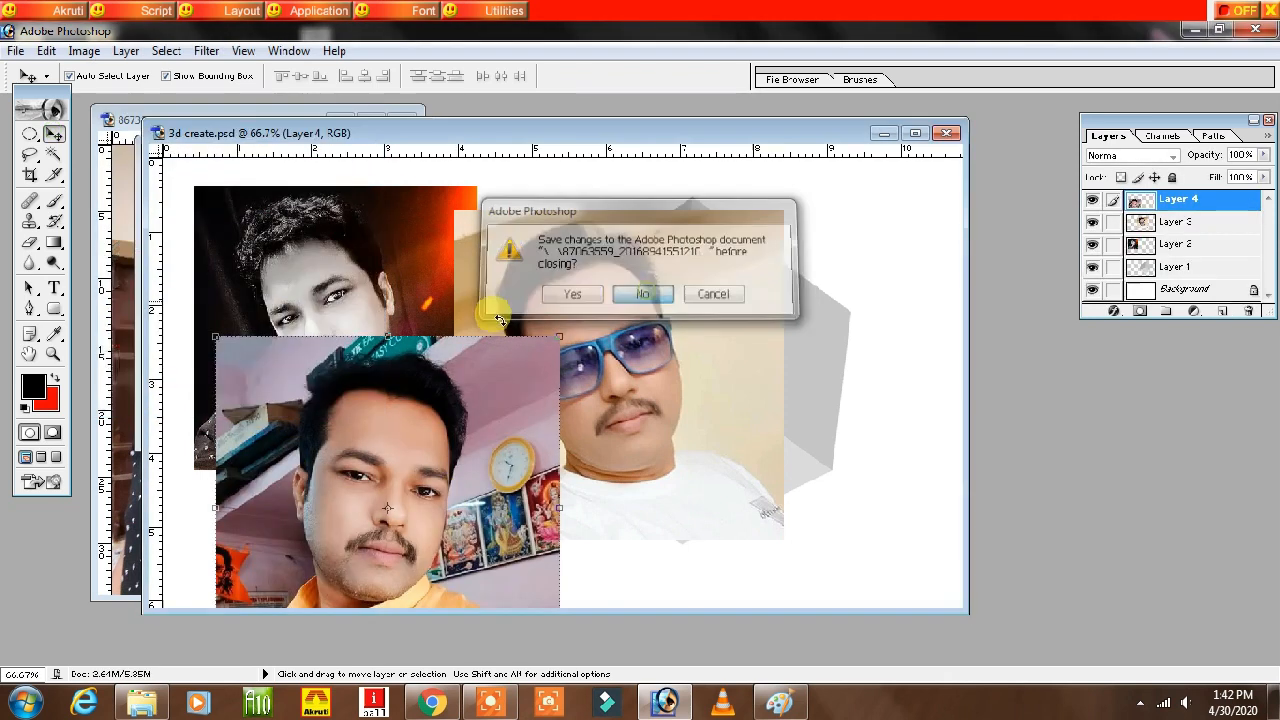
- Close the remaining 86732099 and 88166336 photos without saving, leaving only 3d create.psd open, and shift its window slightly upward
left_click(131, 300)
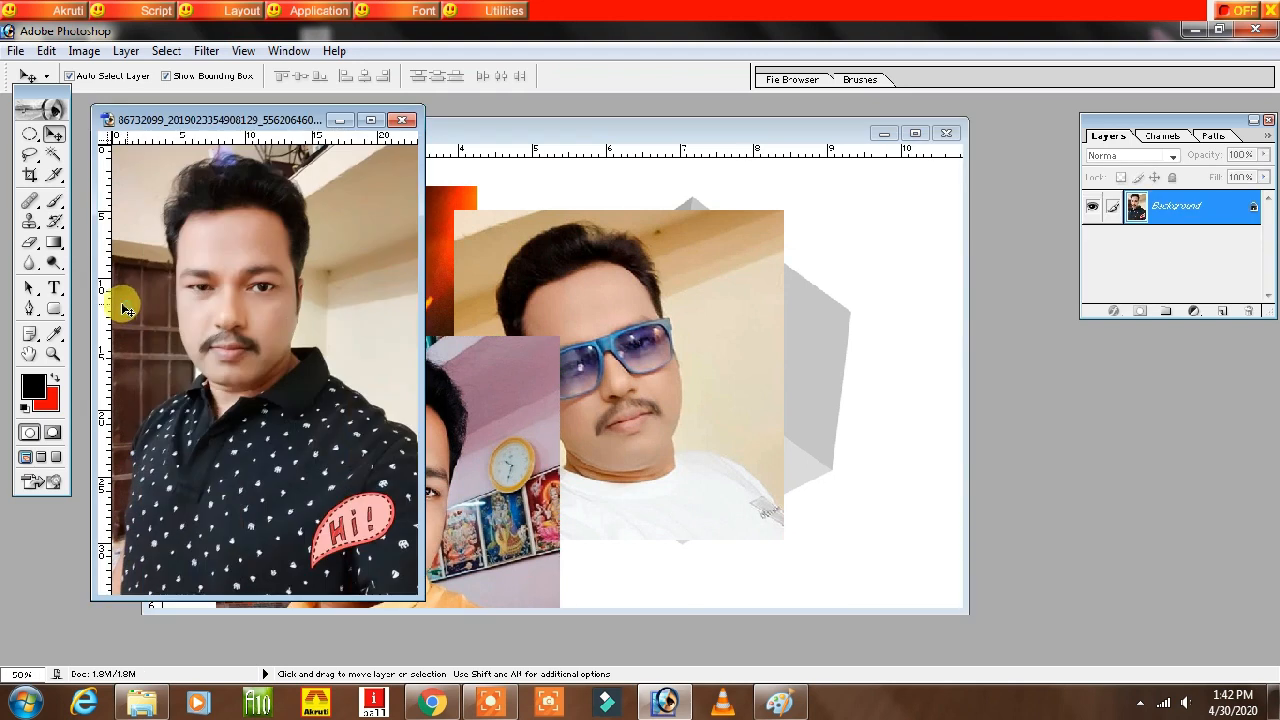
left_click(402, 121)
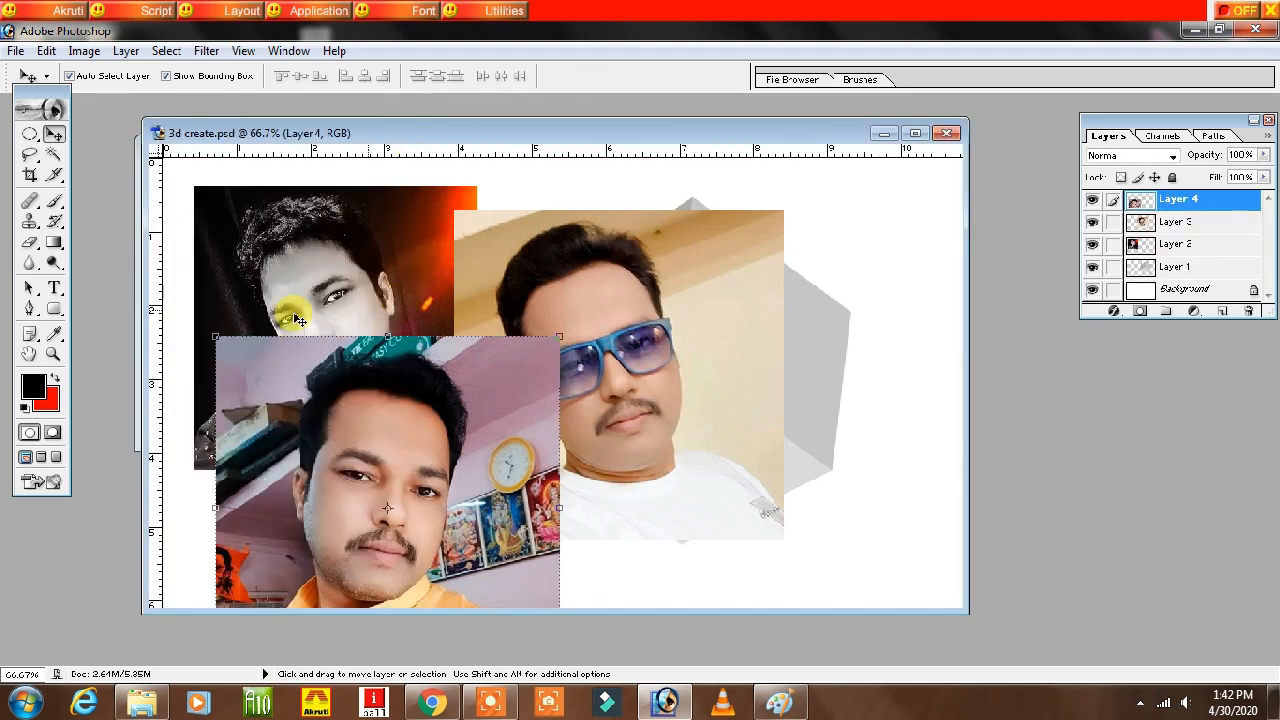
left_click(134, 298)
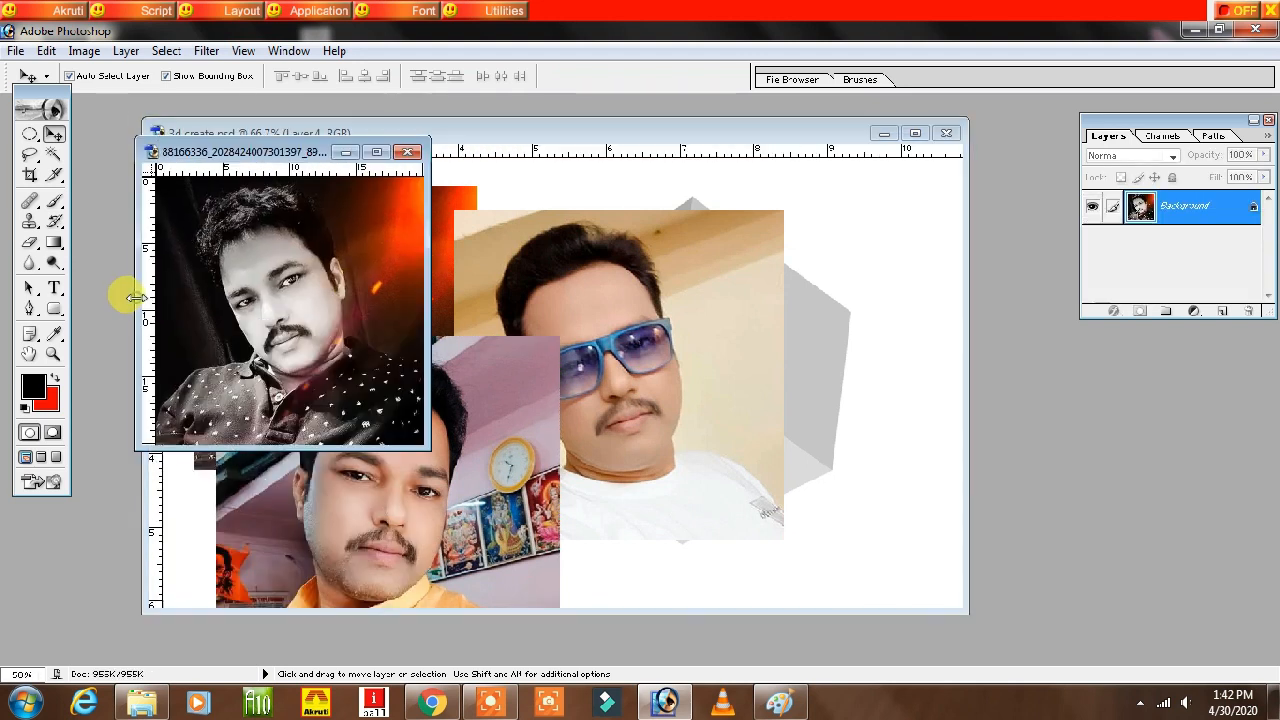
left_click(410, 153)
left_click(646, 292)
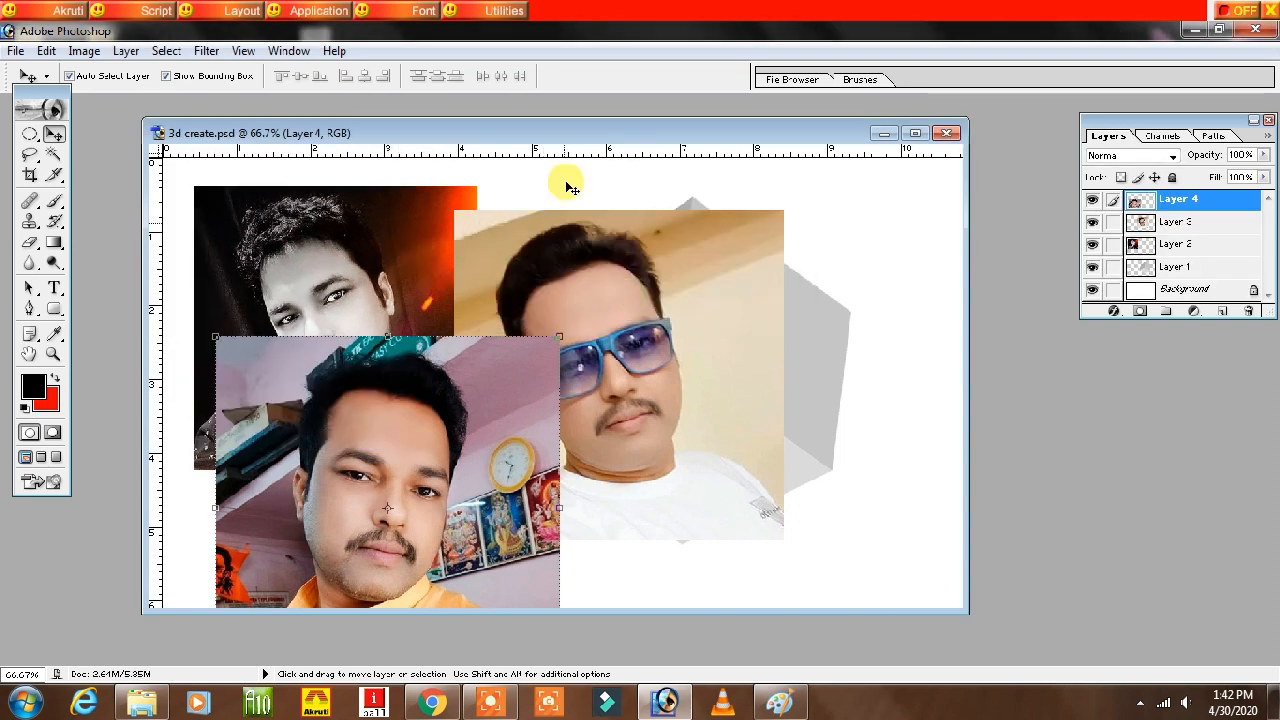
mouse_move(540, 137)
left_mouse_down()
mouse_move(843, 323)
mouse_move(503, 131)
mouse_move(538, 130)
left_mouse_up()
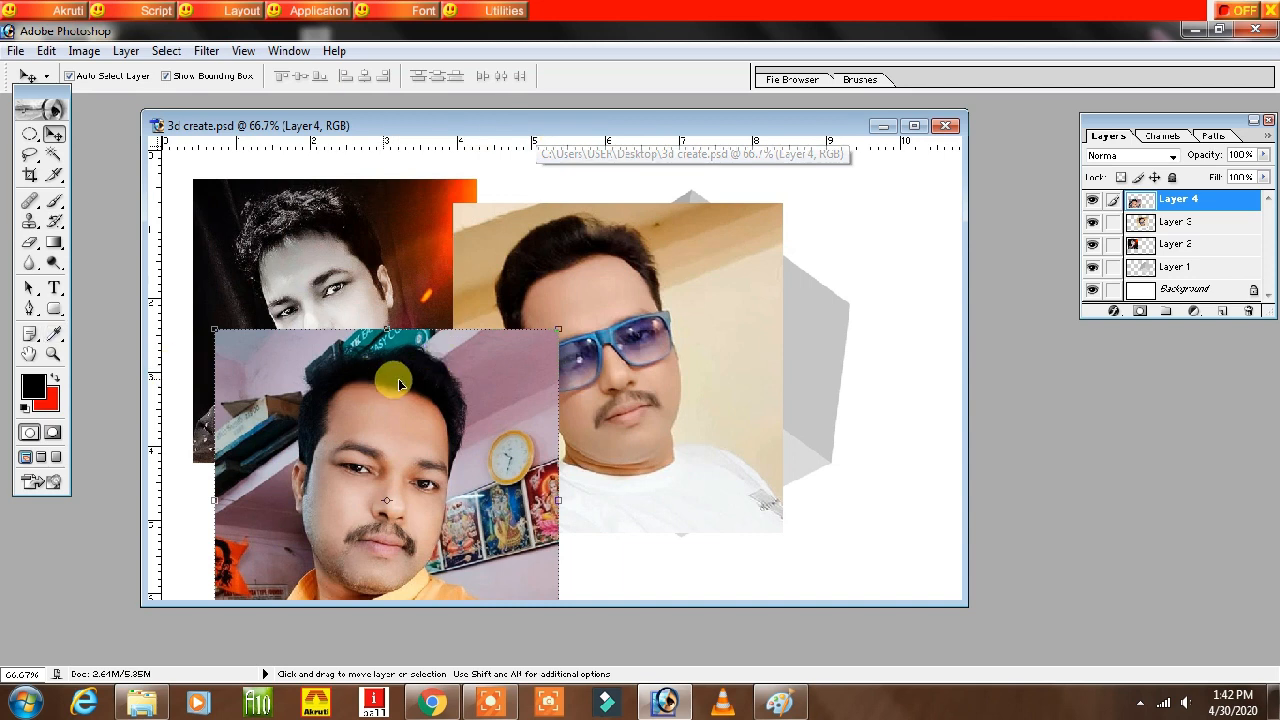
- Move the yellow-shirt, black-and-white and sunglasses portraits to the left side of the canvas, clear of the cube
left_click_drag(443, 445, 279, 478)
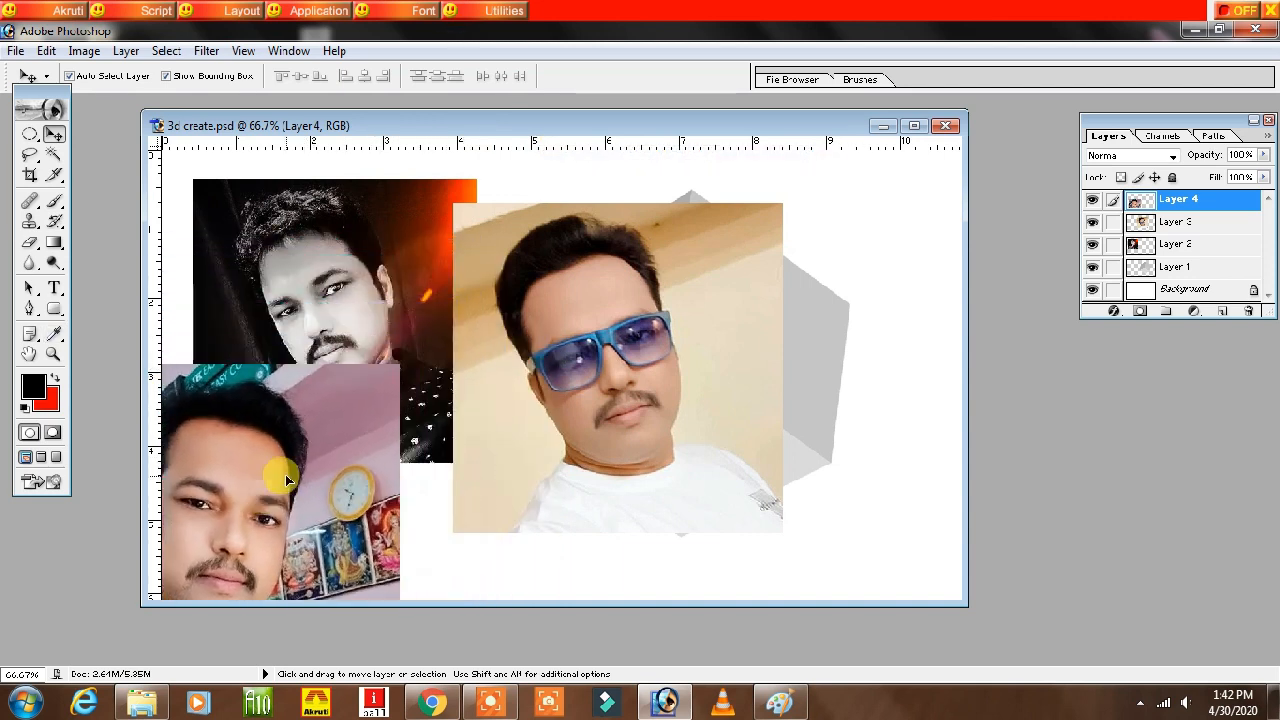
left_click_drag(380, 265, 318, 339)
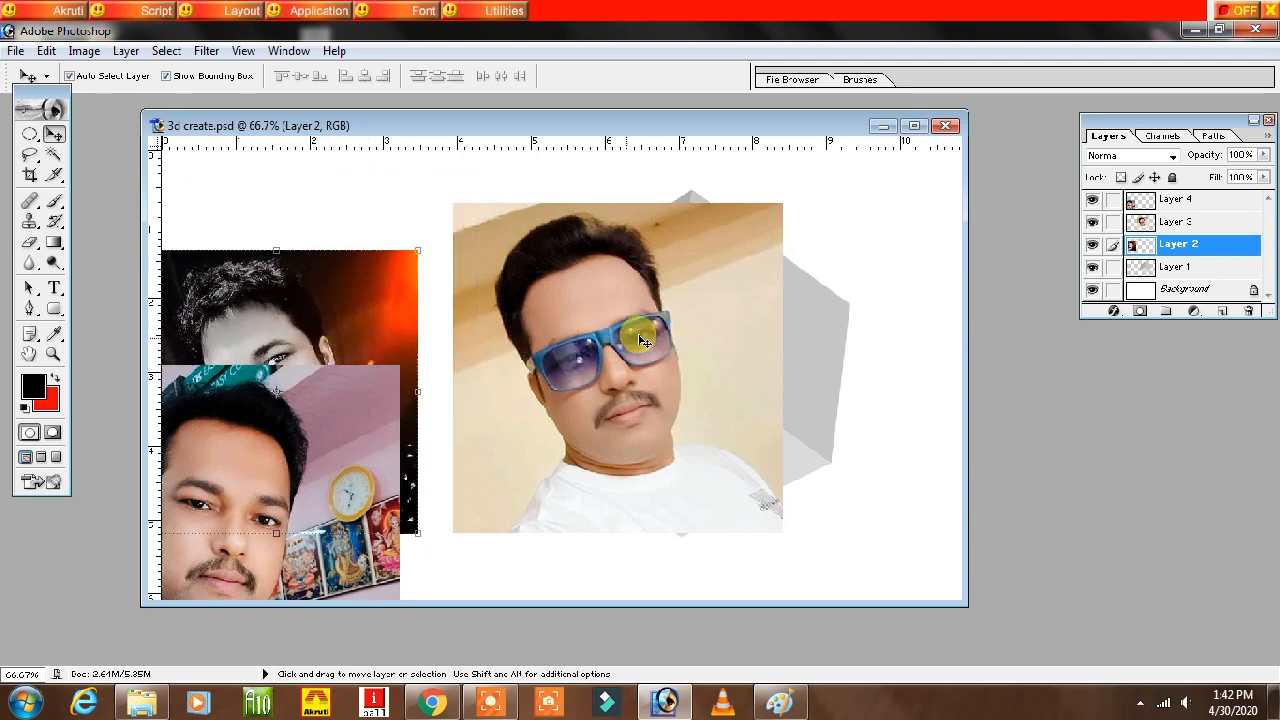
left_click_drag(704, 335, 399, 432)
left_click(369, 264)
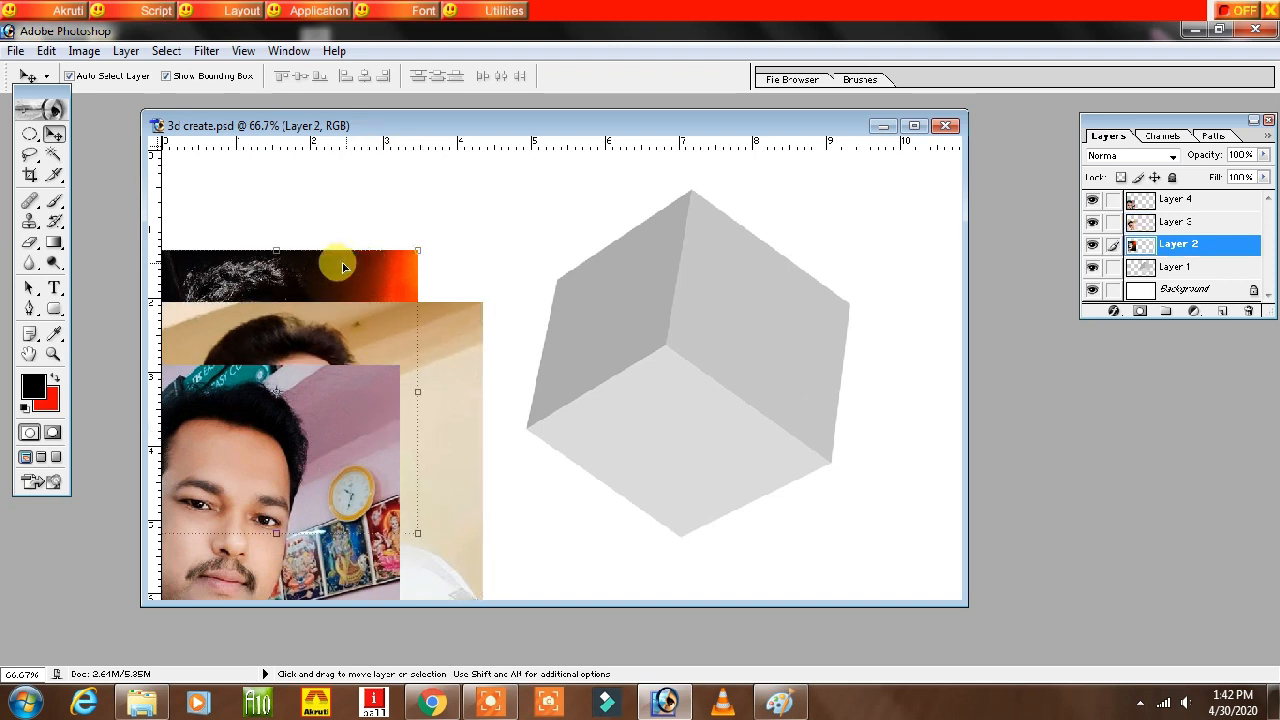
- Move the black-and-white portrait over the cube, maximize the document window, and scale the portrait down to roughly the size of a cube face
left_click_drag(343, 266, 779, 290)
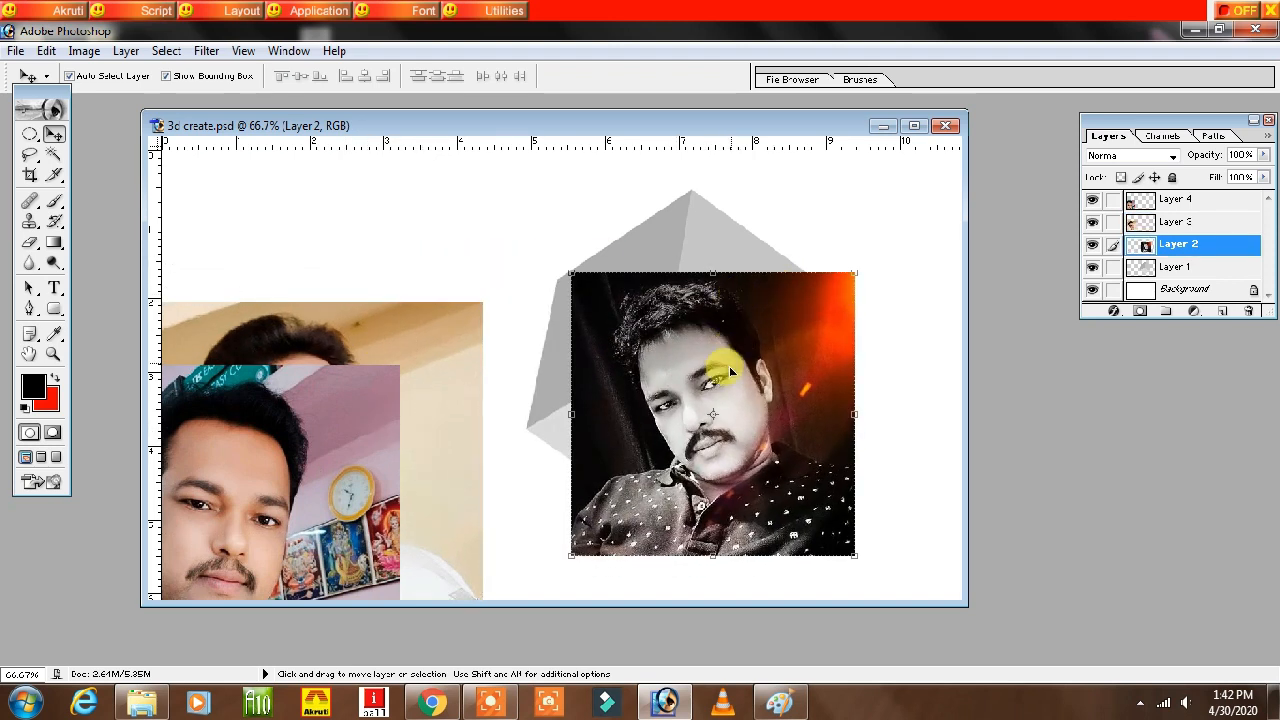
left_click(912, 125)
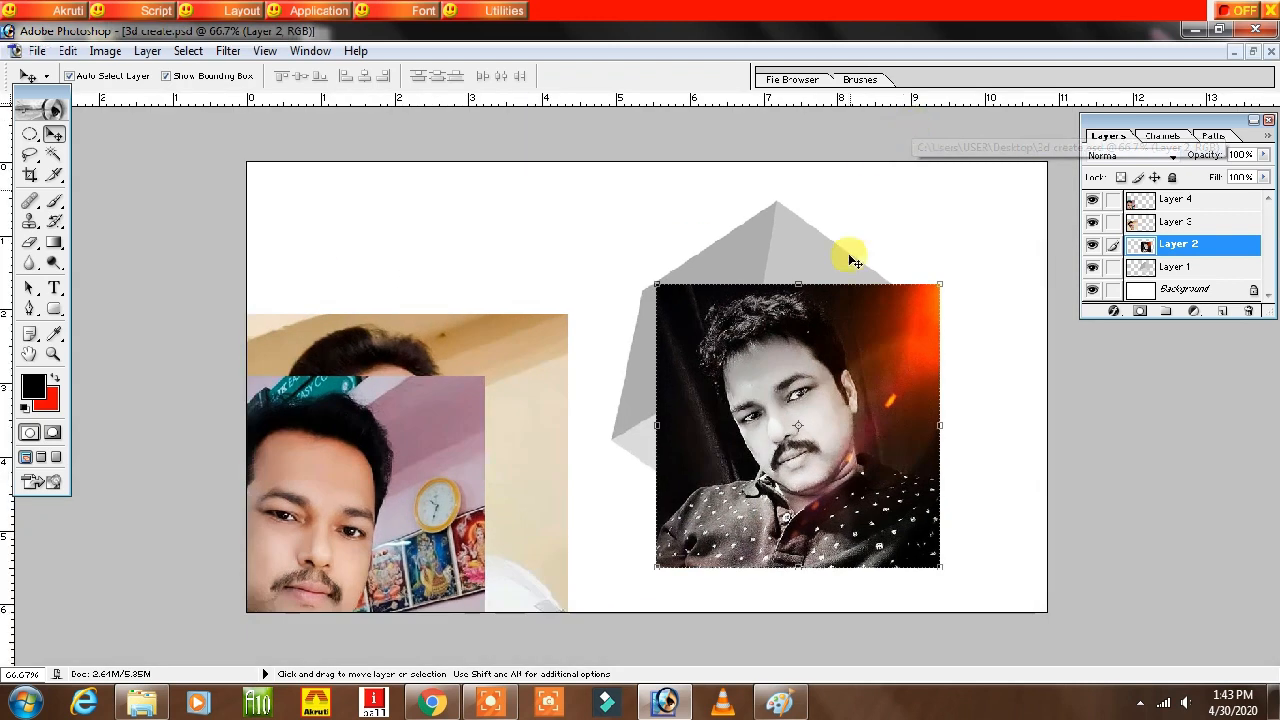
left_click_drag(820, 398, 865, 348)
key("ctrl+t")
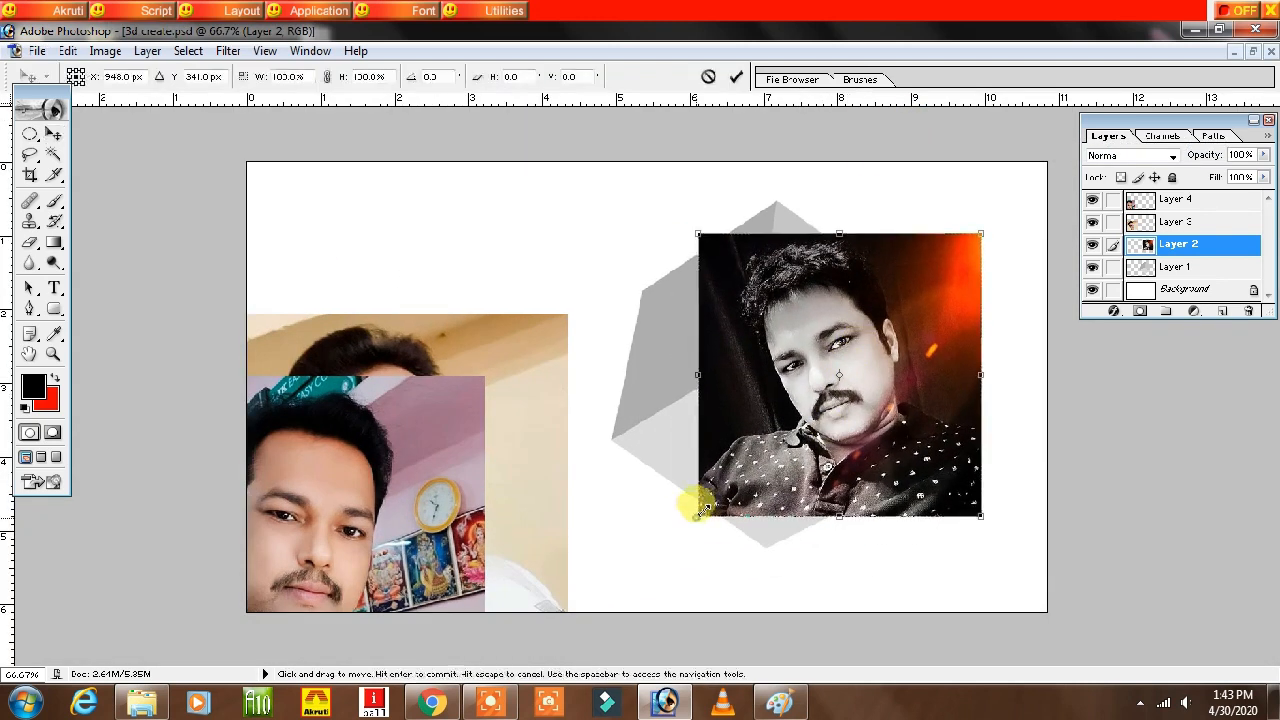
left_click_drag(693, 506, 722, 454)
key("Return")
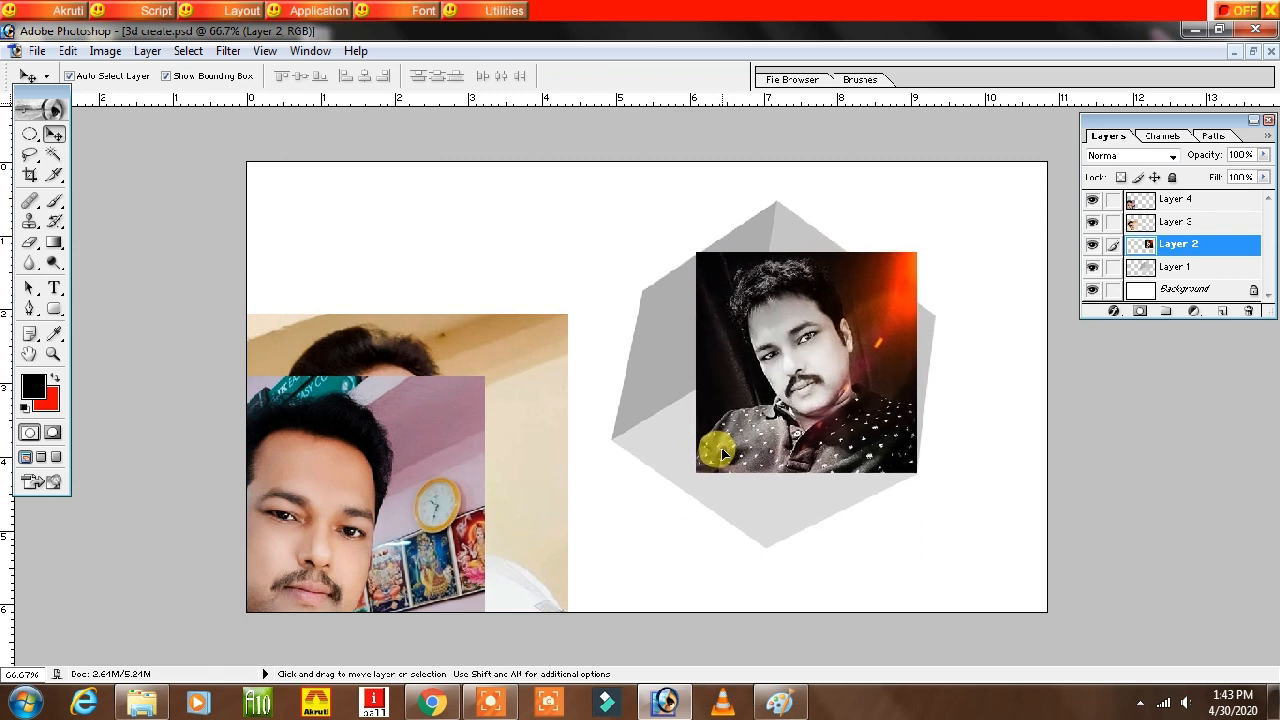
- Align the black-and-white portrait's lower-right corner with the lower-right corner of the cube's right face
key("ctrl+plus")
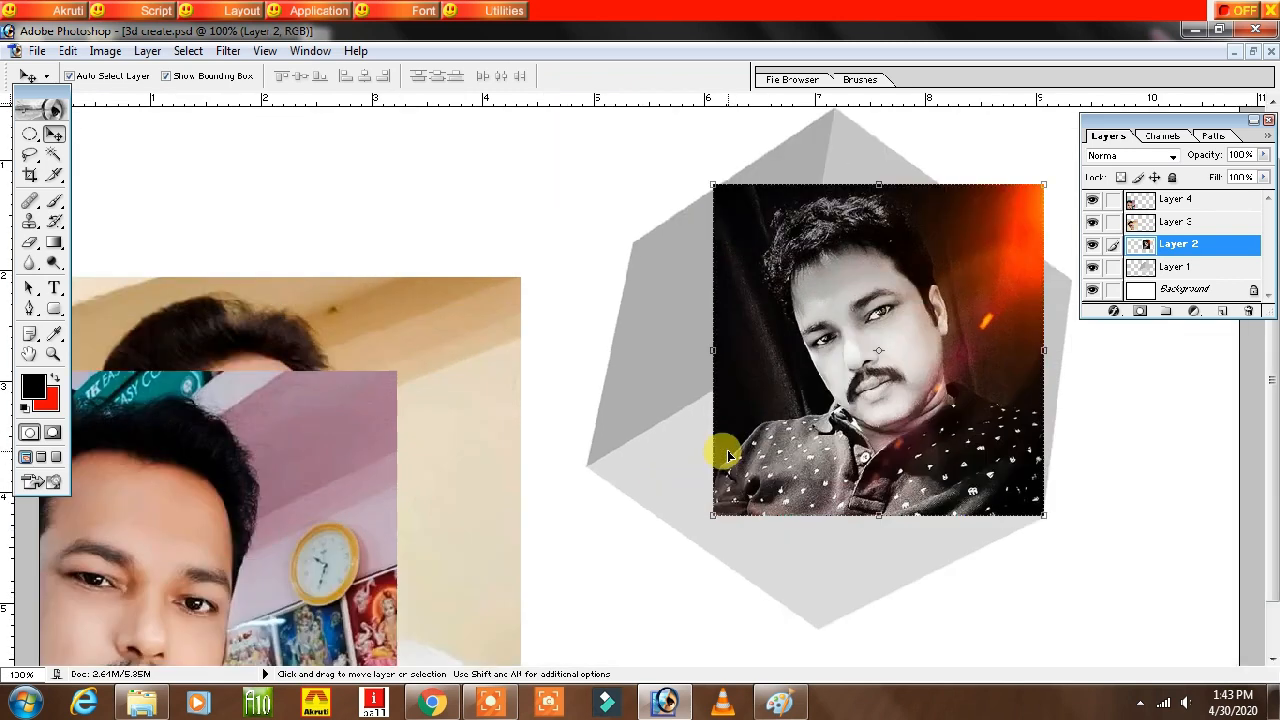
mouse_move(991, 459)
left_mouse_down()
mouse_move(970, 441)
mouse_move(970, 456)
mouse_move(988, 454)
left_mouse_up()
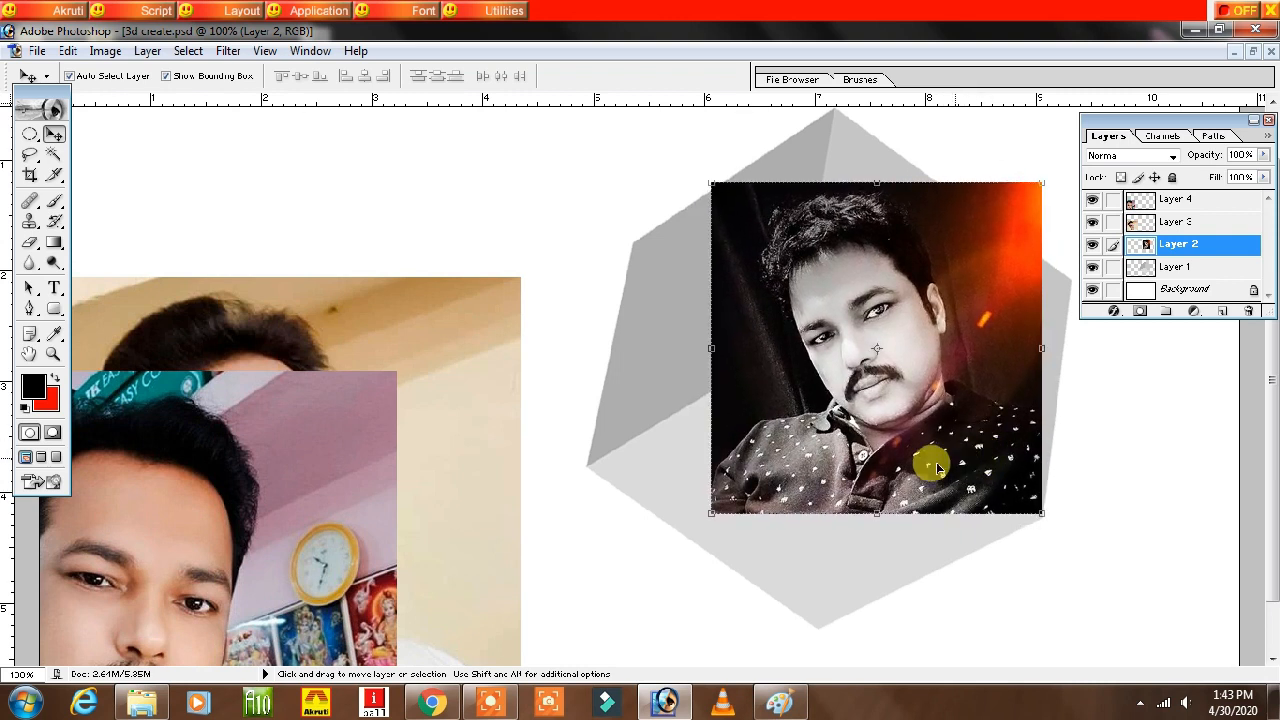
mouse_move(713, 516)
left_mouse_down()
mouse_move(723, 443)
mouse_move(715, 508)
left_mouse_up()
key("ctrl+z")
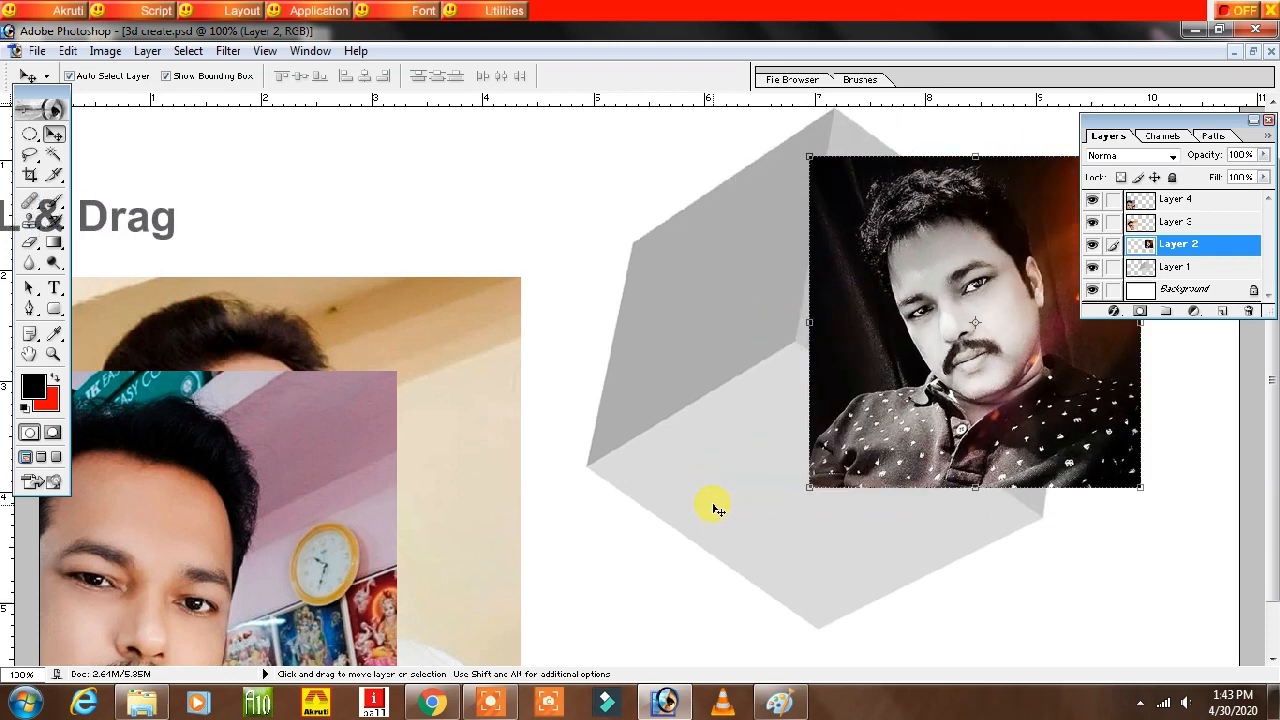
key("ctrl+z")
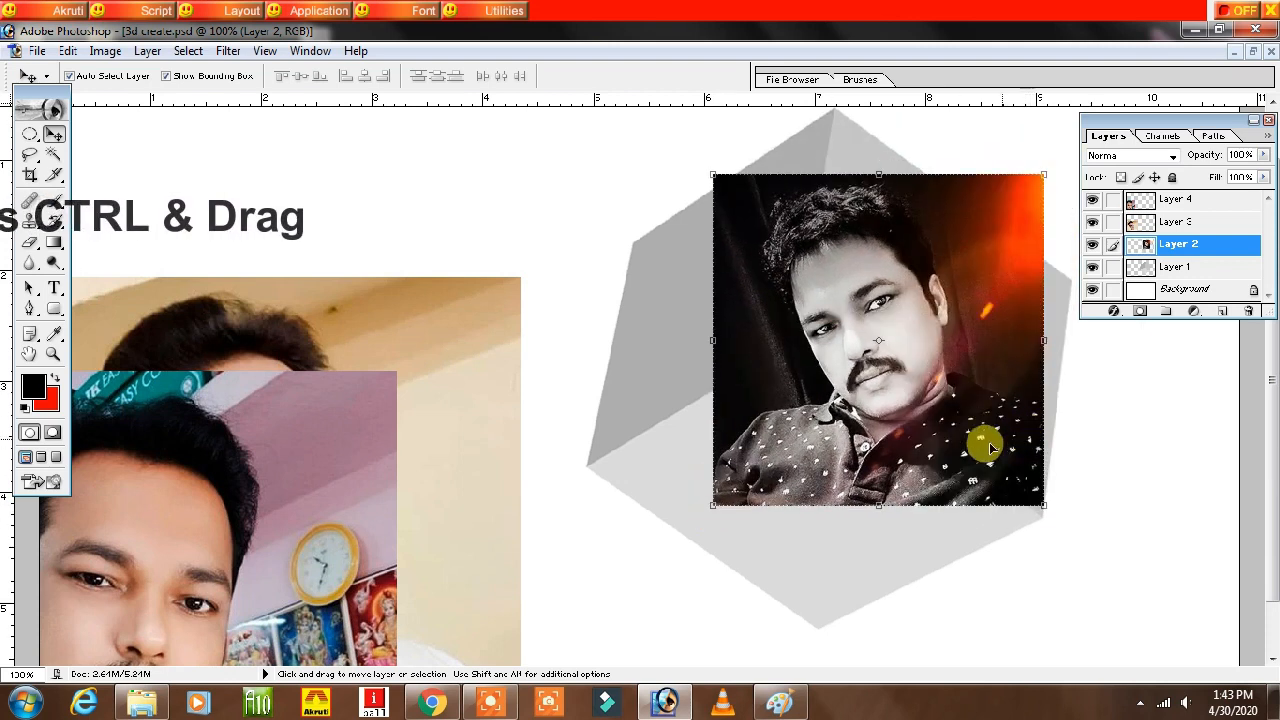
left_click_drag(1003, 477, 1011, 492)
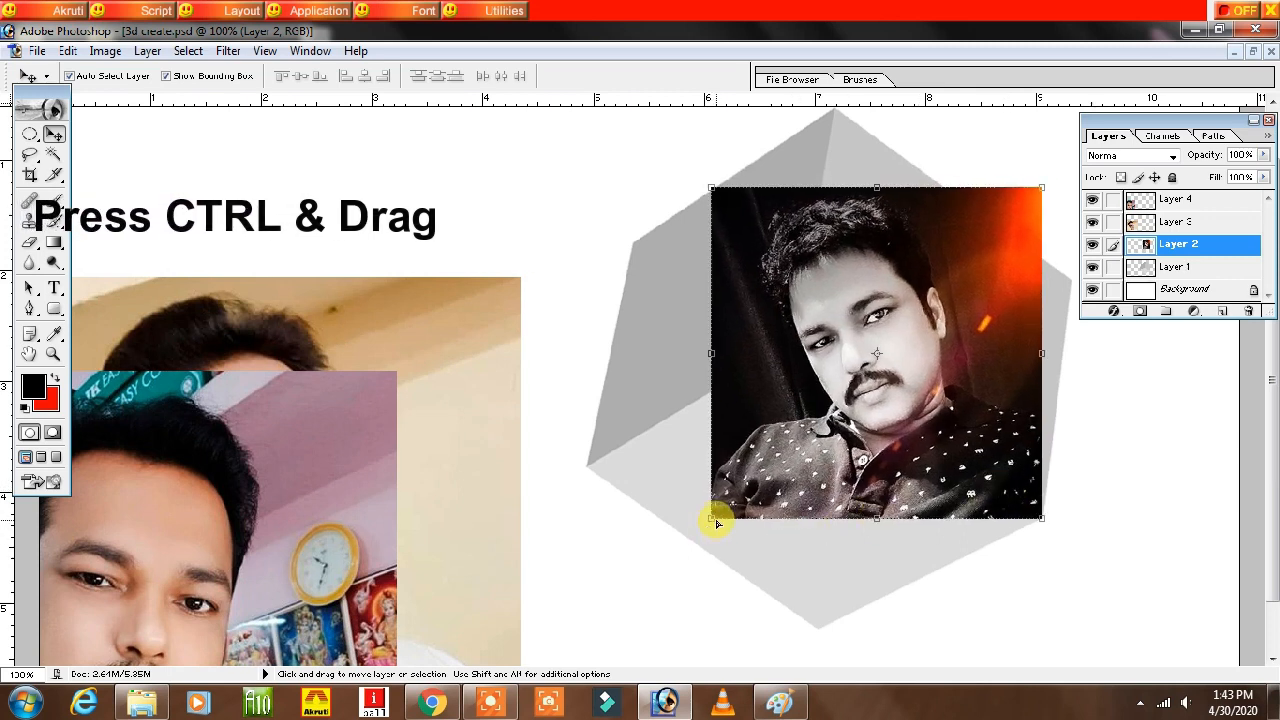
- Distort the black-and-white portrait so its other three corners match the cube's right face, and apply the transform
left_click_drag(711, 518, 791, 343)
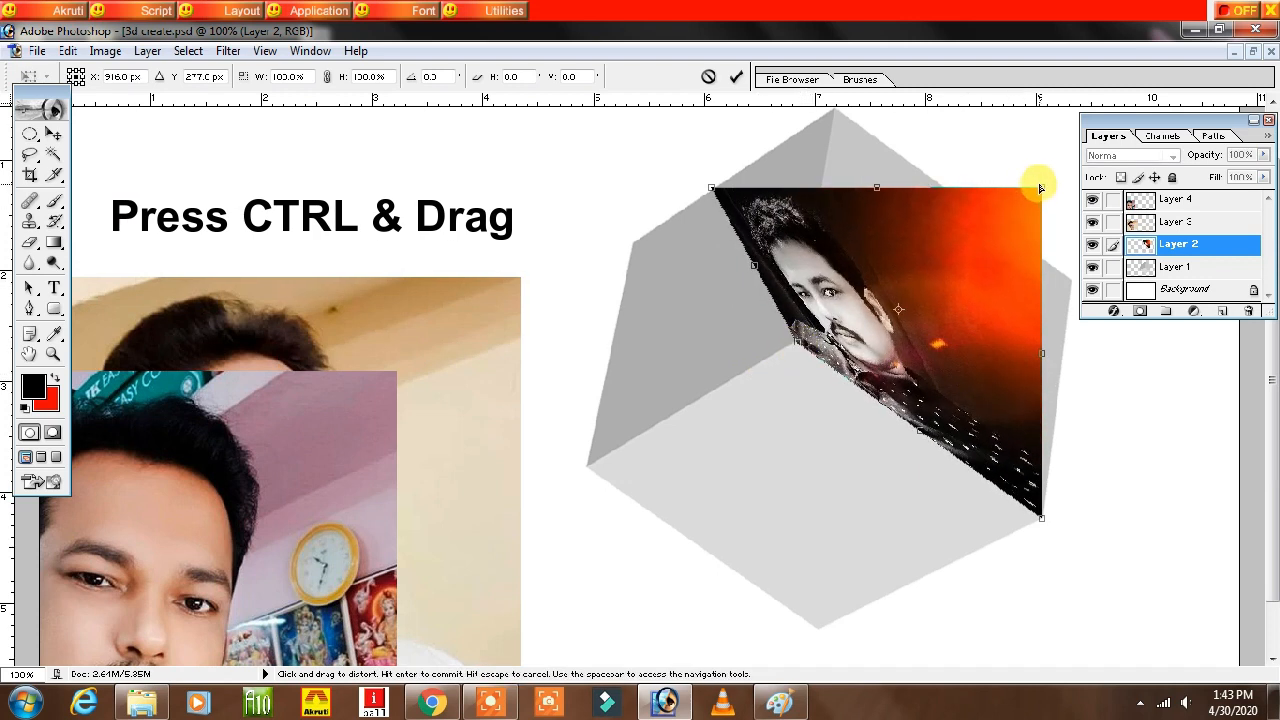
left_click_drag(1041, 187, 1066, 278)
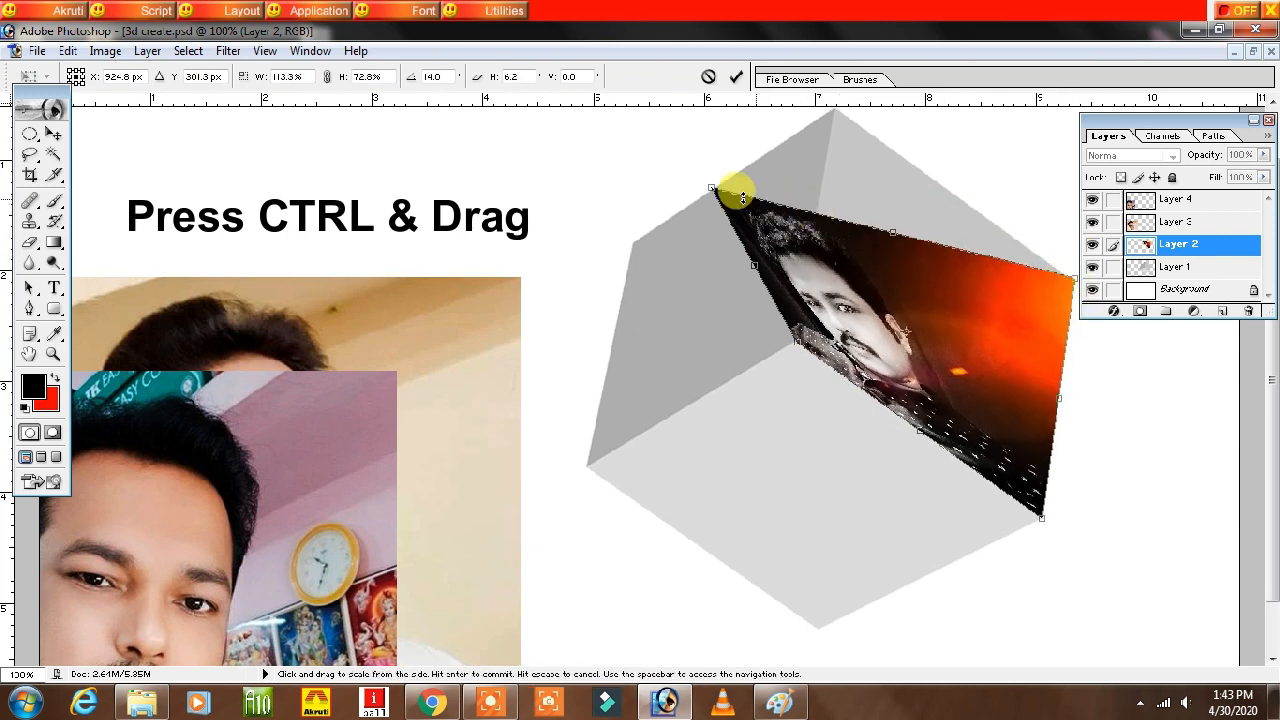
left_click_drag(716, 188, 836, 168)
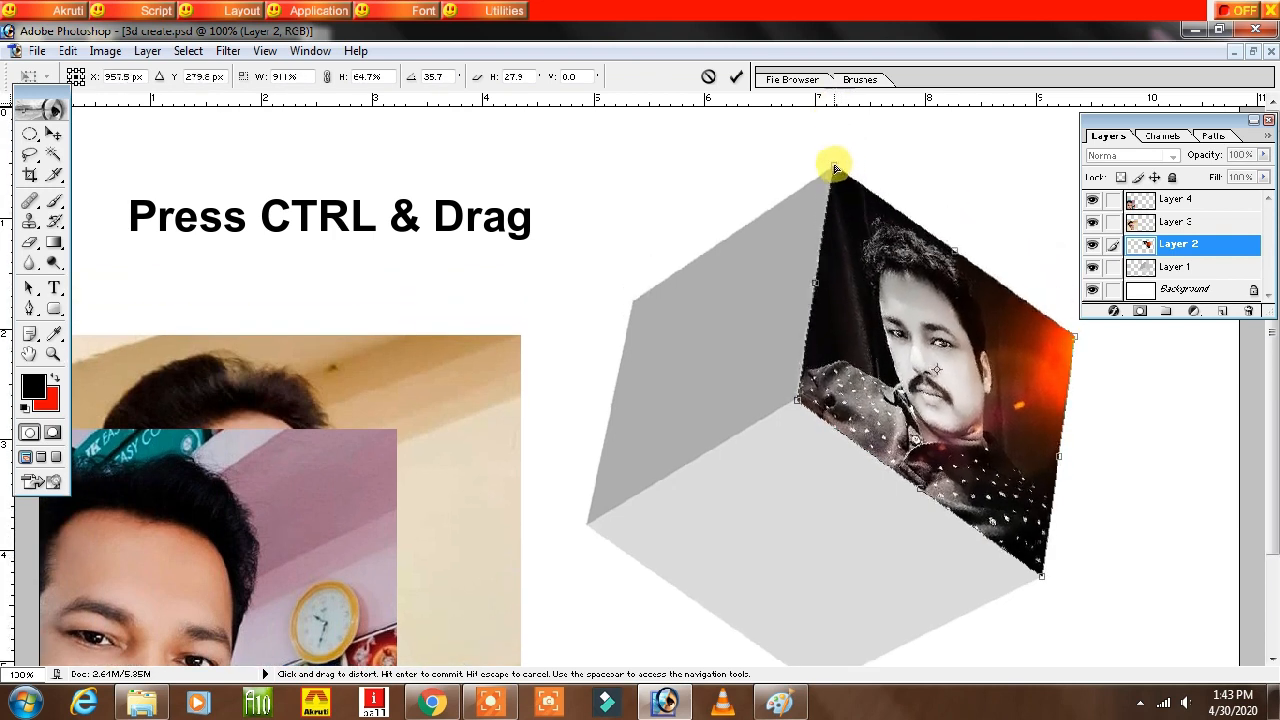
double_click(866, 259)
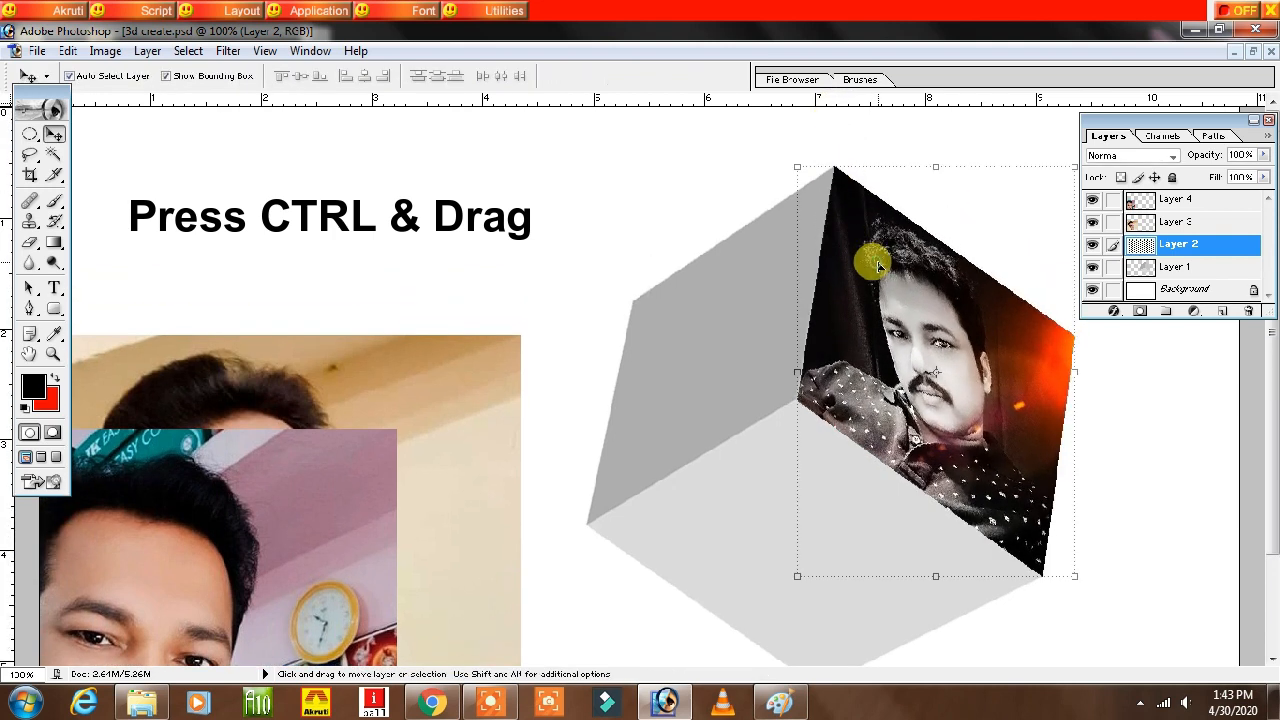
- Collapse the Layers palette and fine-tune the black-and-white portrait's corners to fit the edges of the cube's right face
double_click(1175, 123)
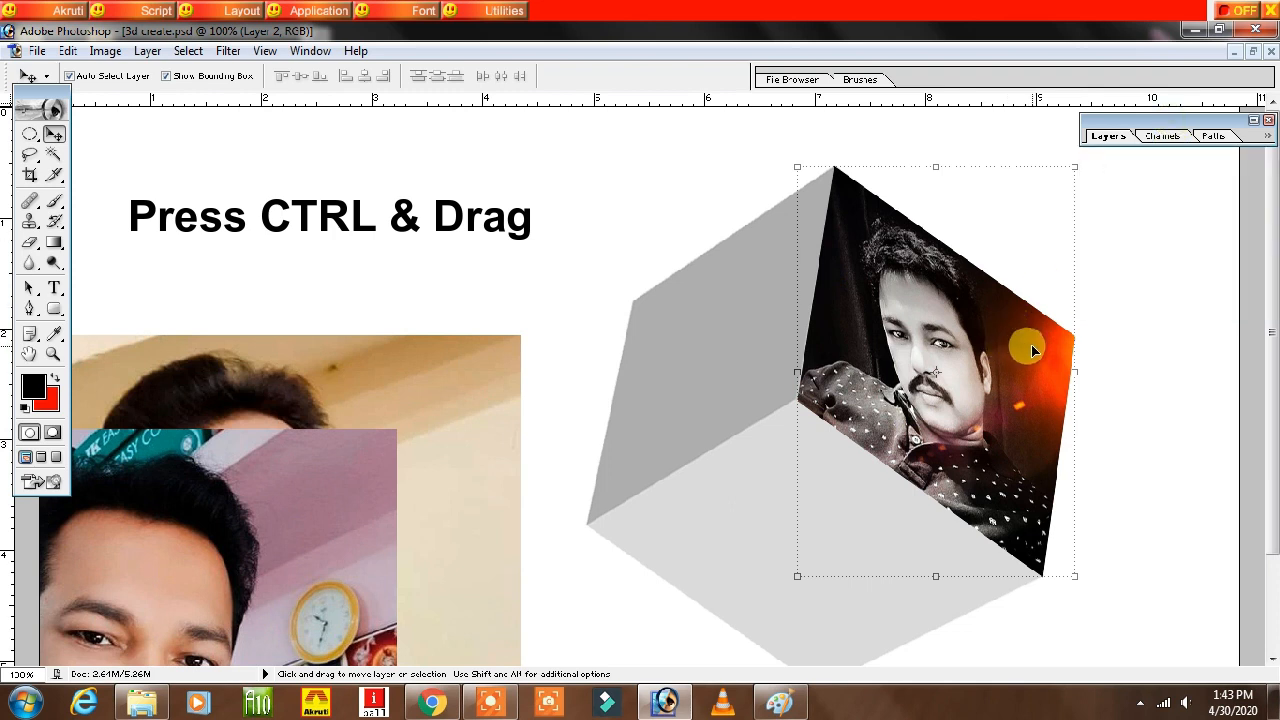
left_click_drag(1075, 167, 1070, 170)
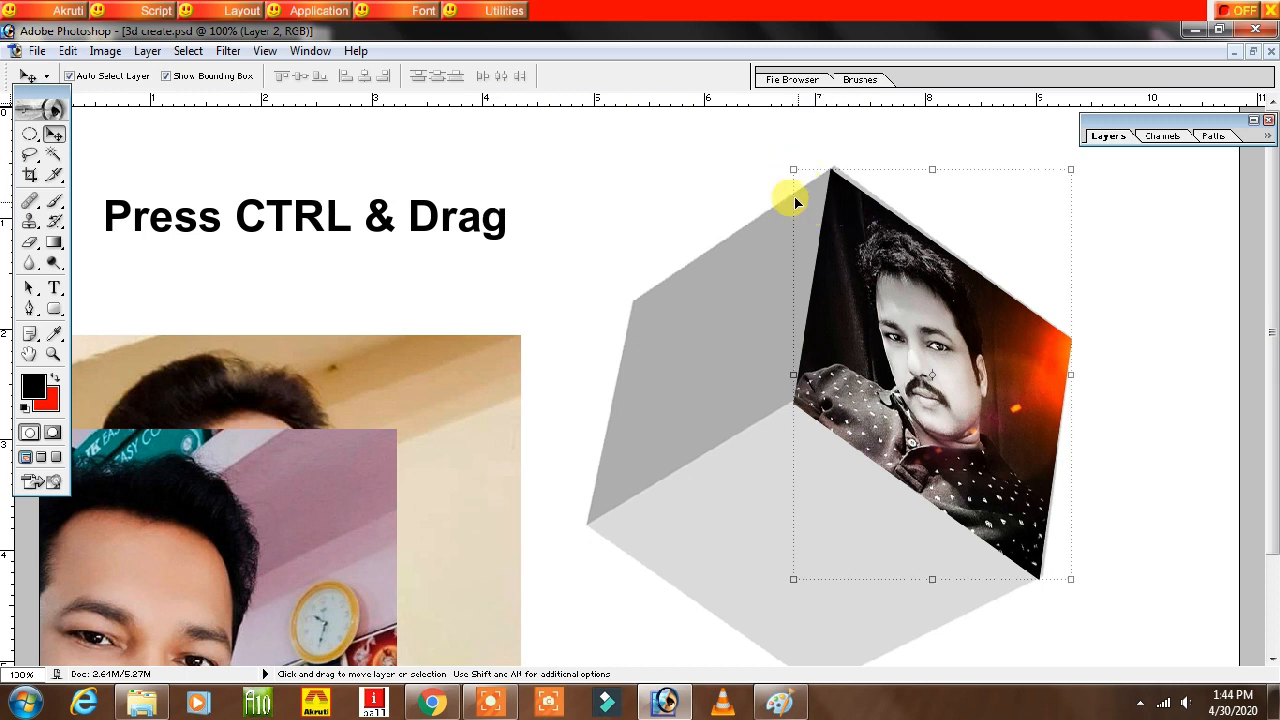
left_click_drag(793, 170, 798, 170)
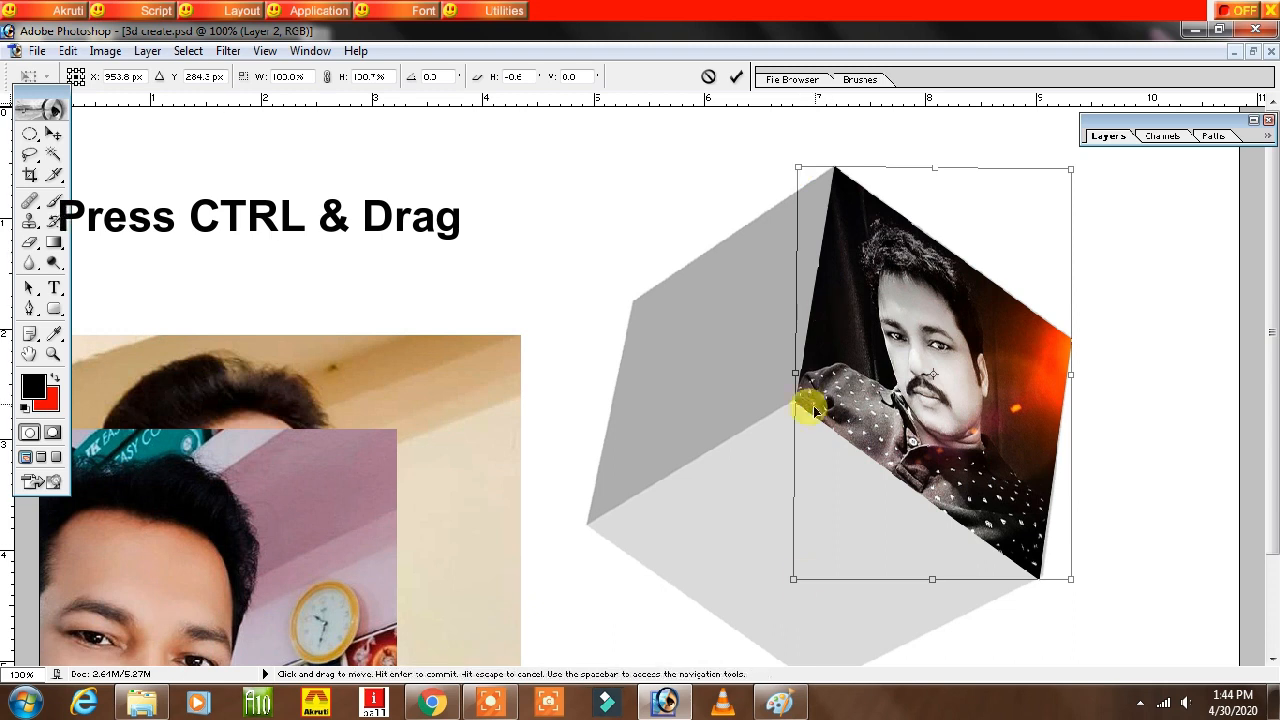
mouse_move(793, 578)
left_mouse_down()
mouse_move(807, 578)
mouse_move(794, 582)
left_mouse_up()
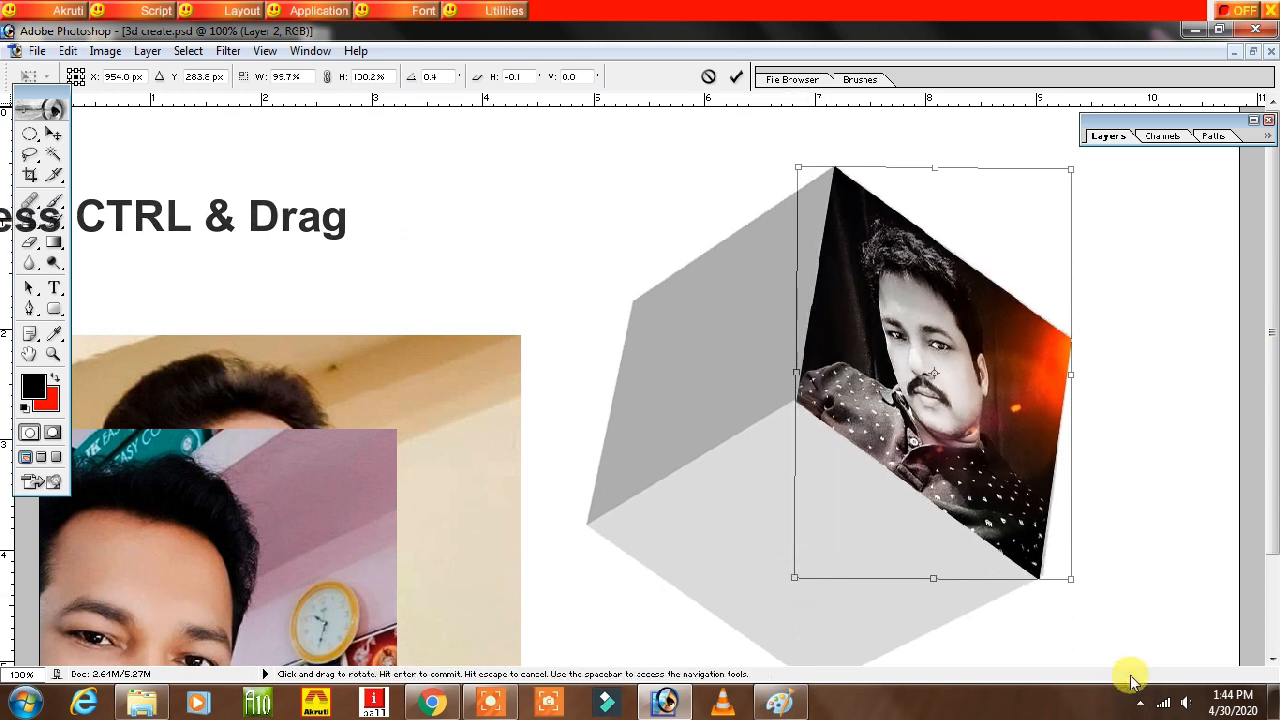
left_click_drag(1074, 582, 1080, 577)
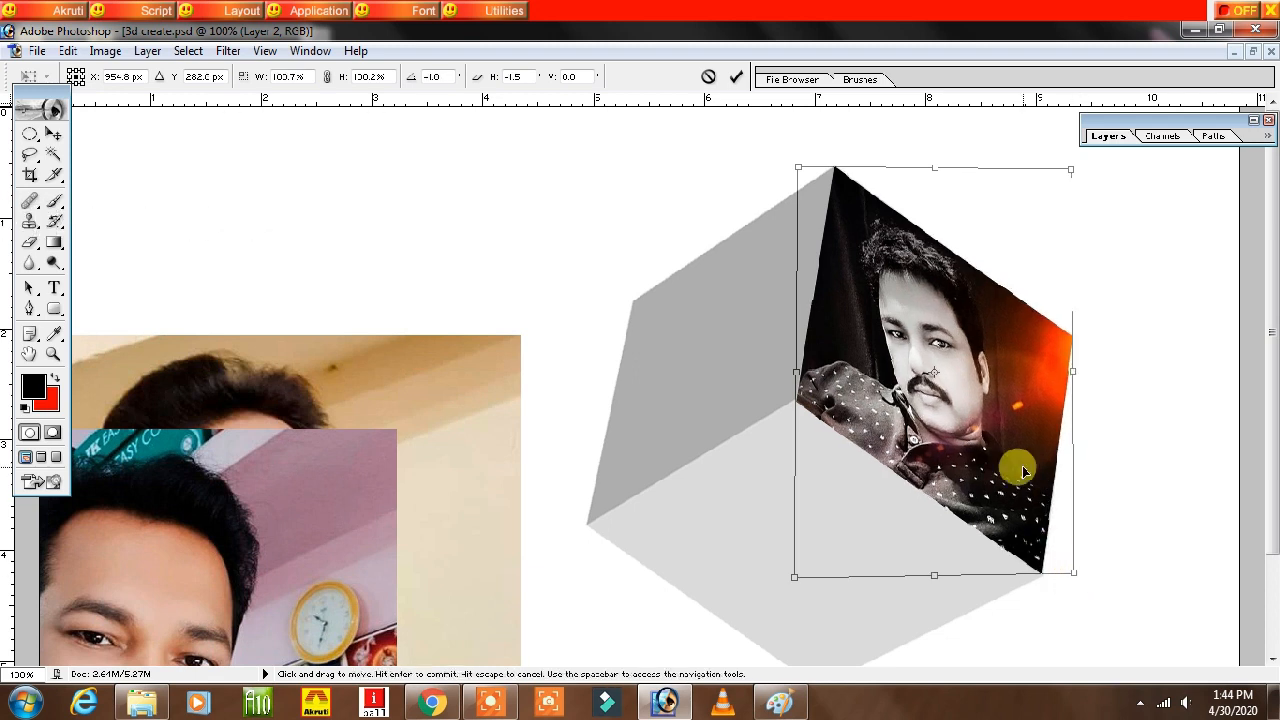
key("Return")
left_click_drag(1166, 516, 1184, 549)
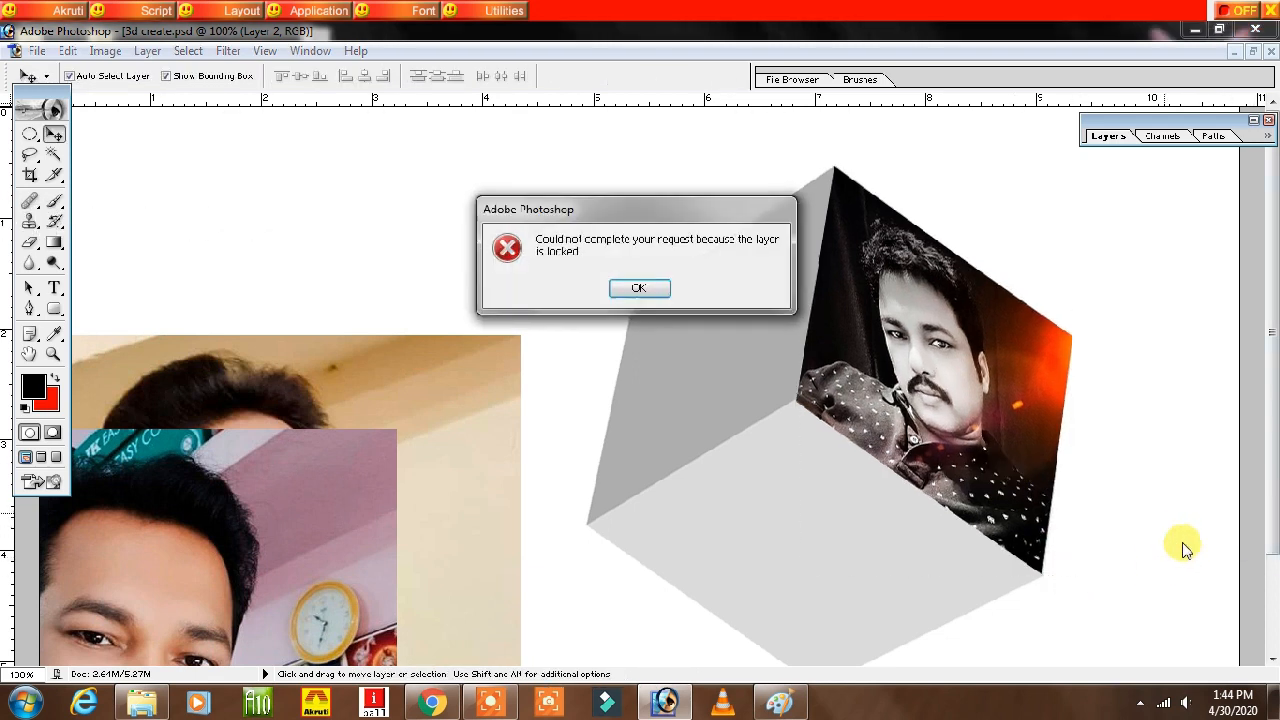
left_click(641, 288)
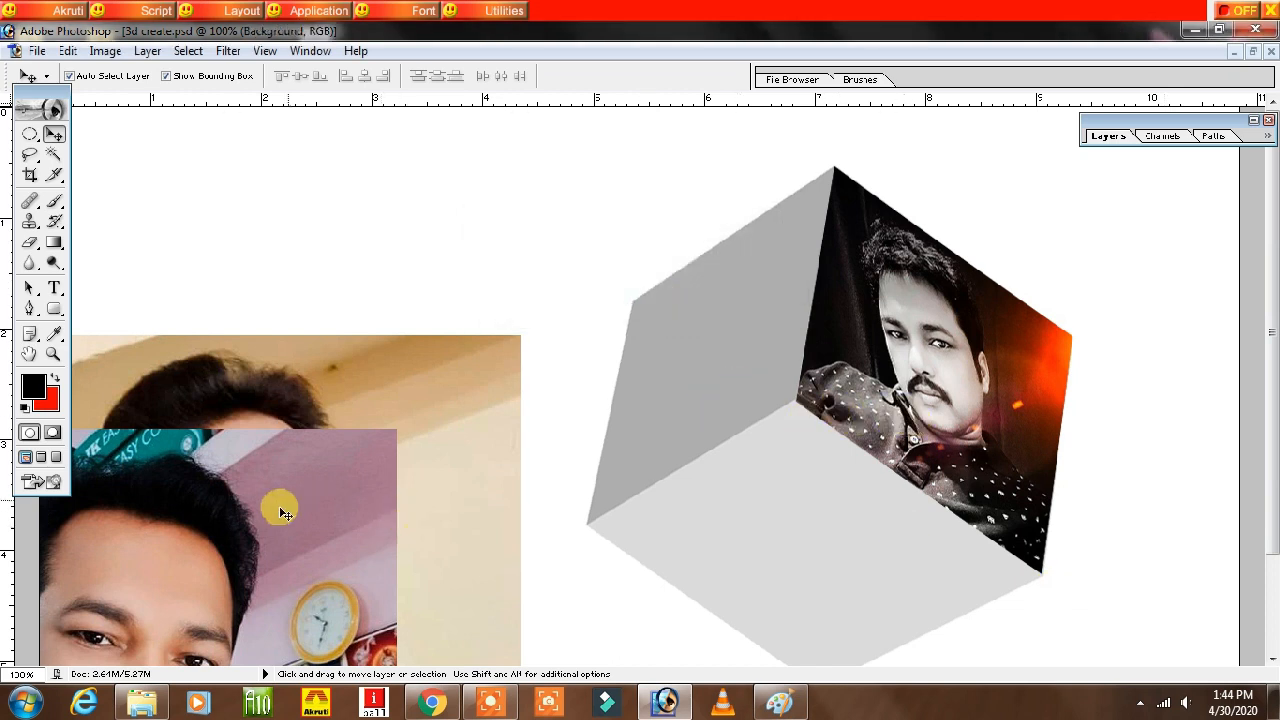
- Scale the yellow-shirt portrait down proportionally and place it over the cube's left face with their lower-left corners aligned
left_click_drag(265, 539, 503, 272)
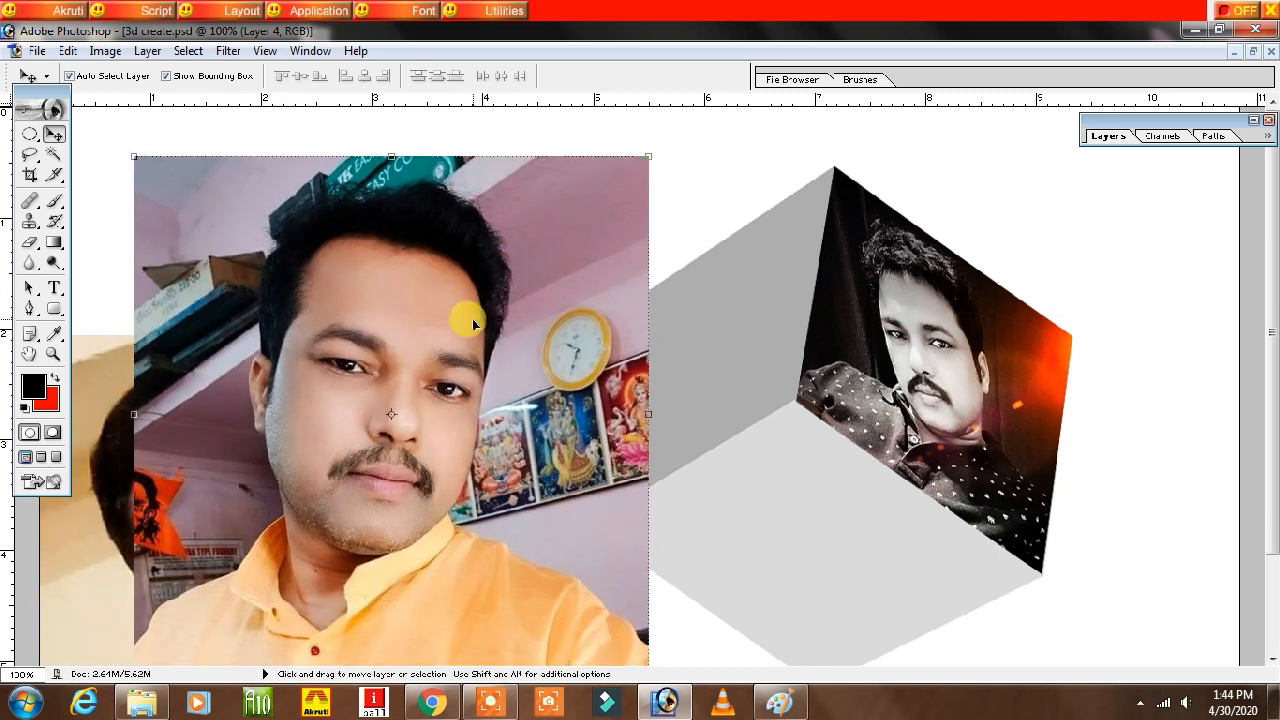
left_click_drag(649, 146, 459, 348)
key("Return")
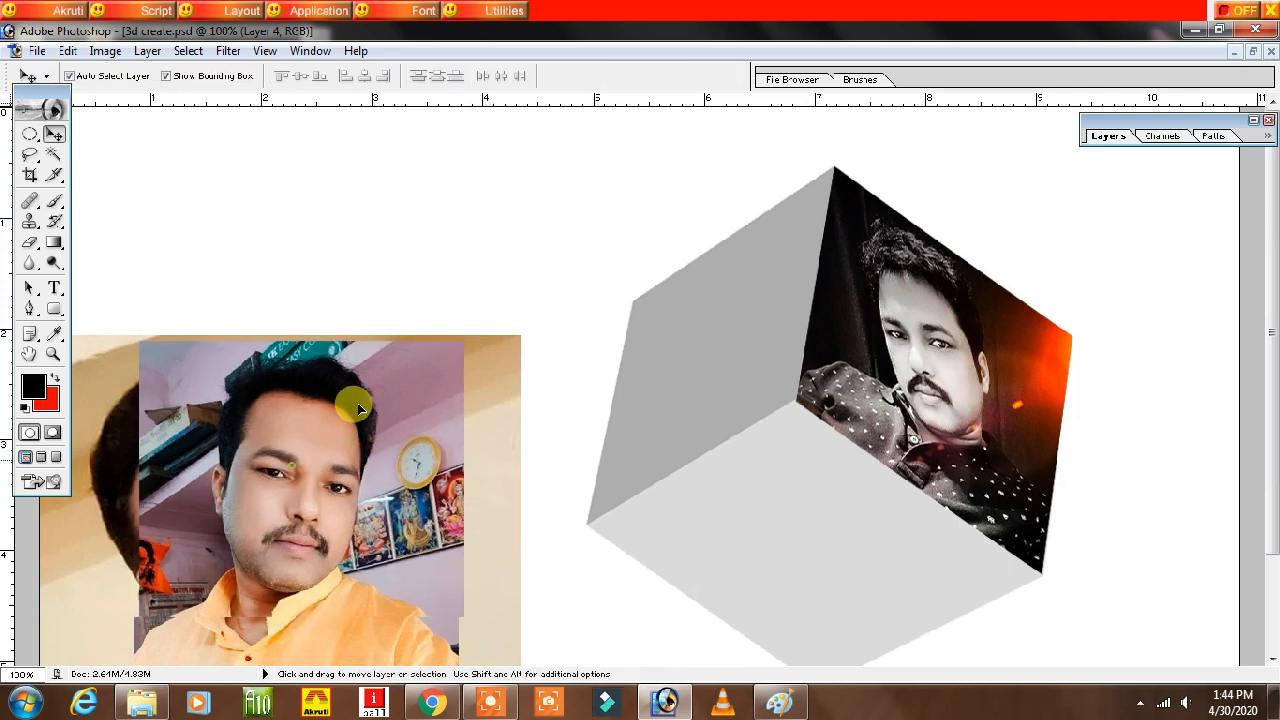
left_click_drag(349, 400, 743, 320)
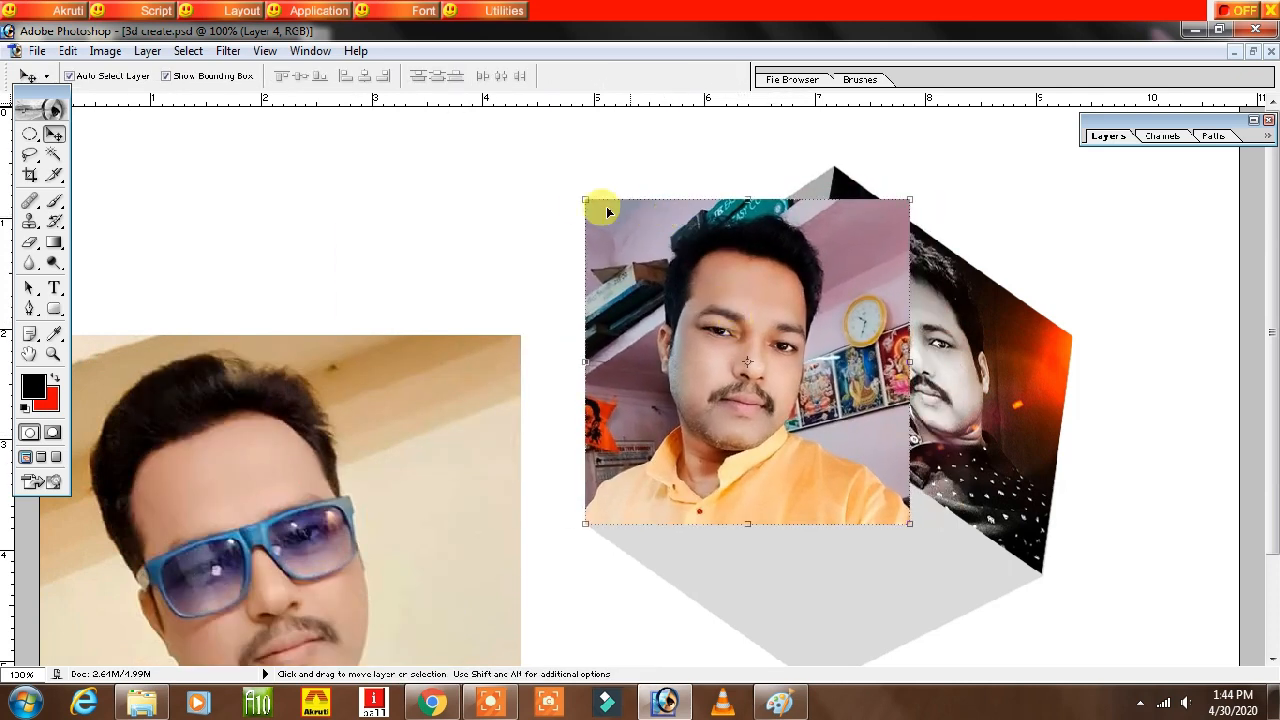
- Distort the yellow-shirt portrait so its remaining corners match the cube's left face, and apply the transform
left_click_drag(586, 204, 630, 298)
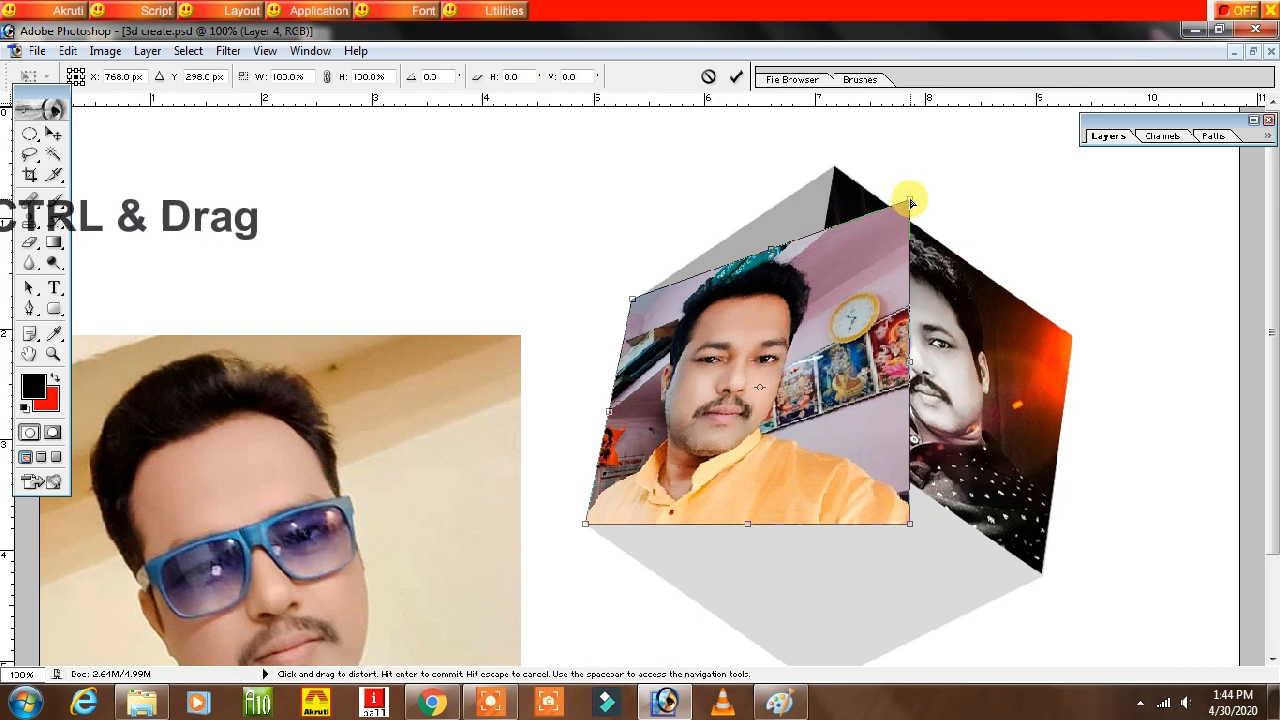
left_click_drag(905, 200, 830, 164)
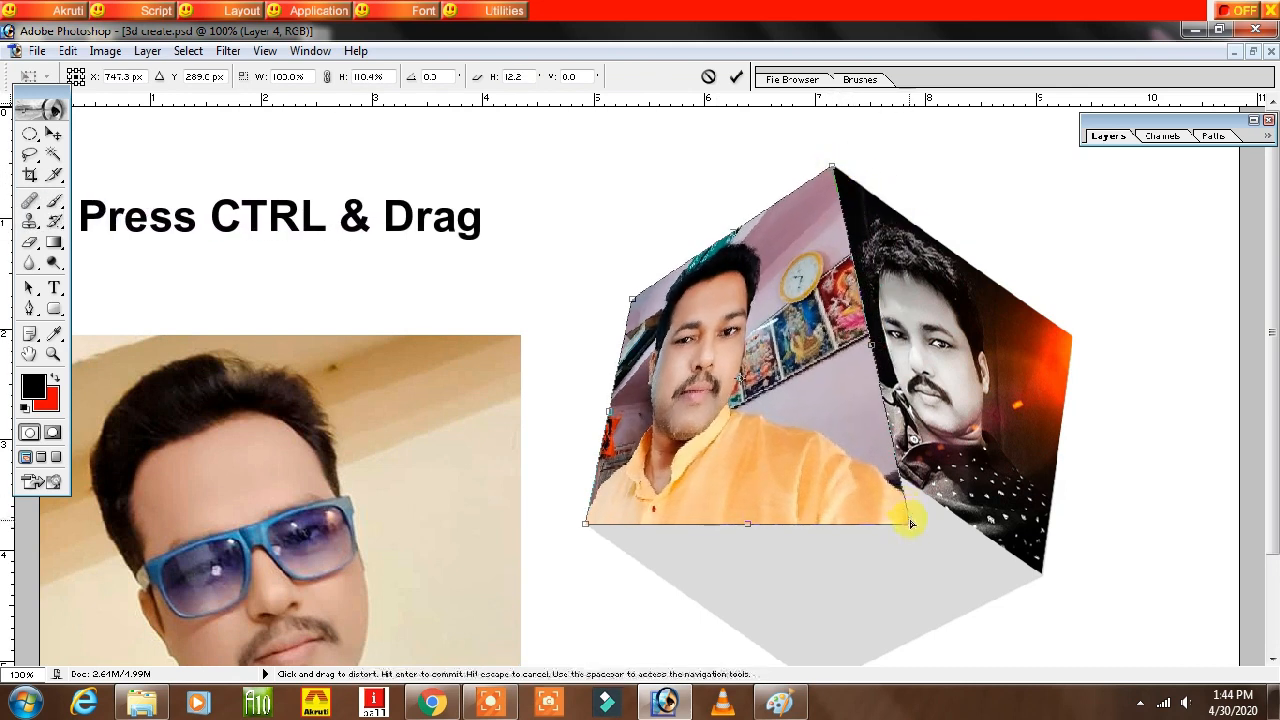
left_click_drag(909, 522, 797, 405)
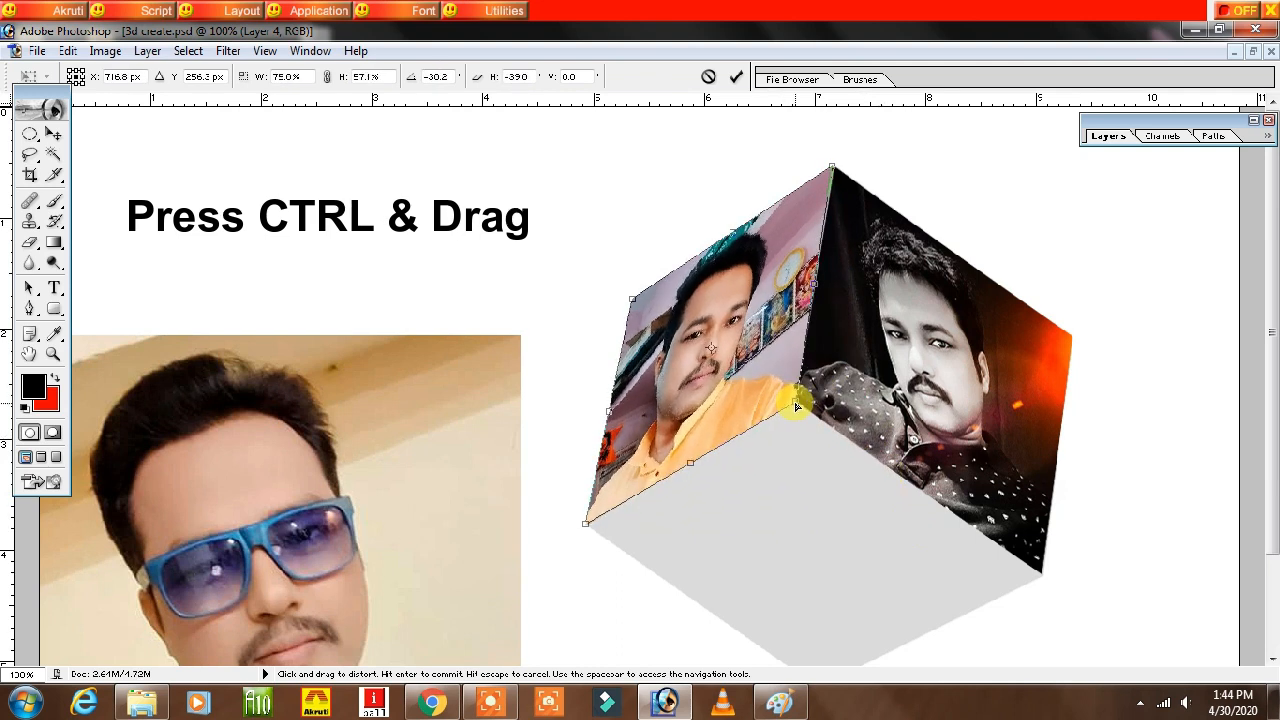
key("Return")
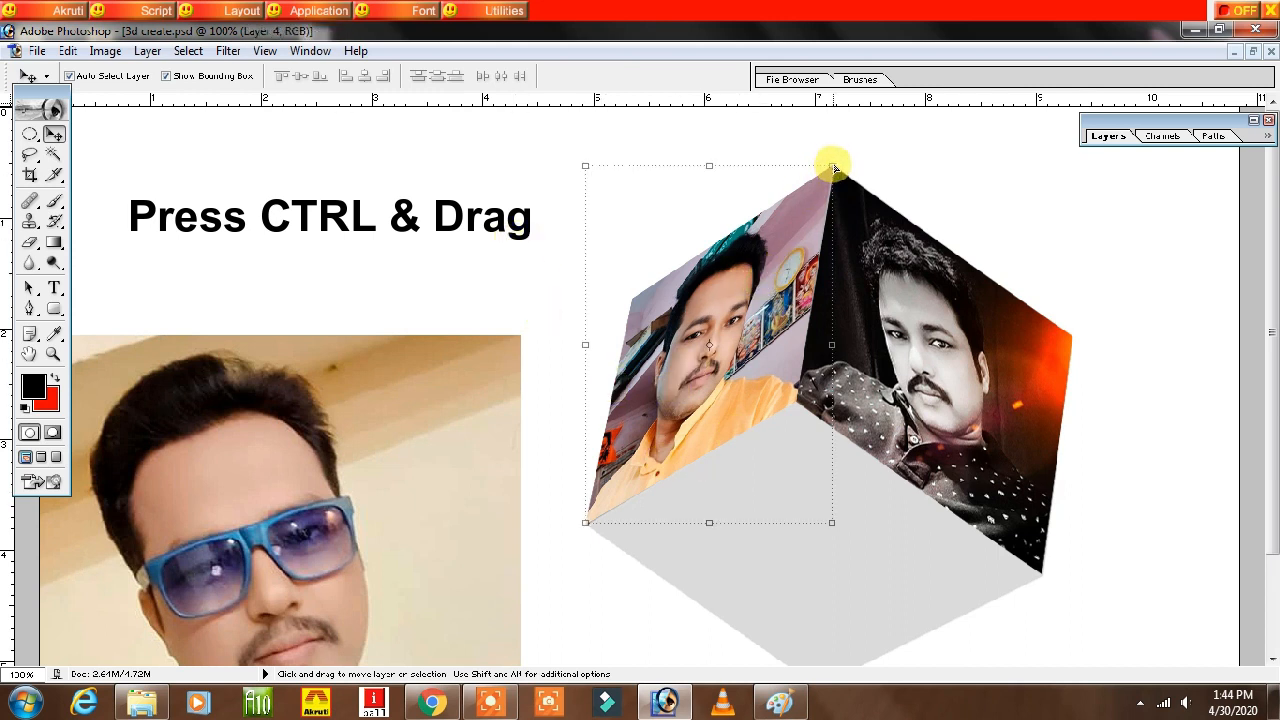
- Fine-tune the upper-right and lower-left corners of the yellow-shirt portrait to close the gaps along the left face's edges
left_click(834, 167)
left_click_drag(834, 167, 837, 167)
key("Return")
left_click(503, 194)
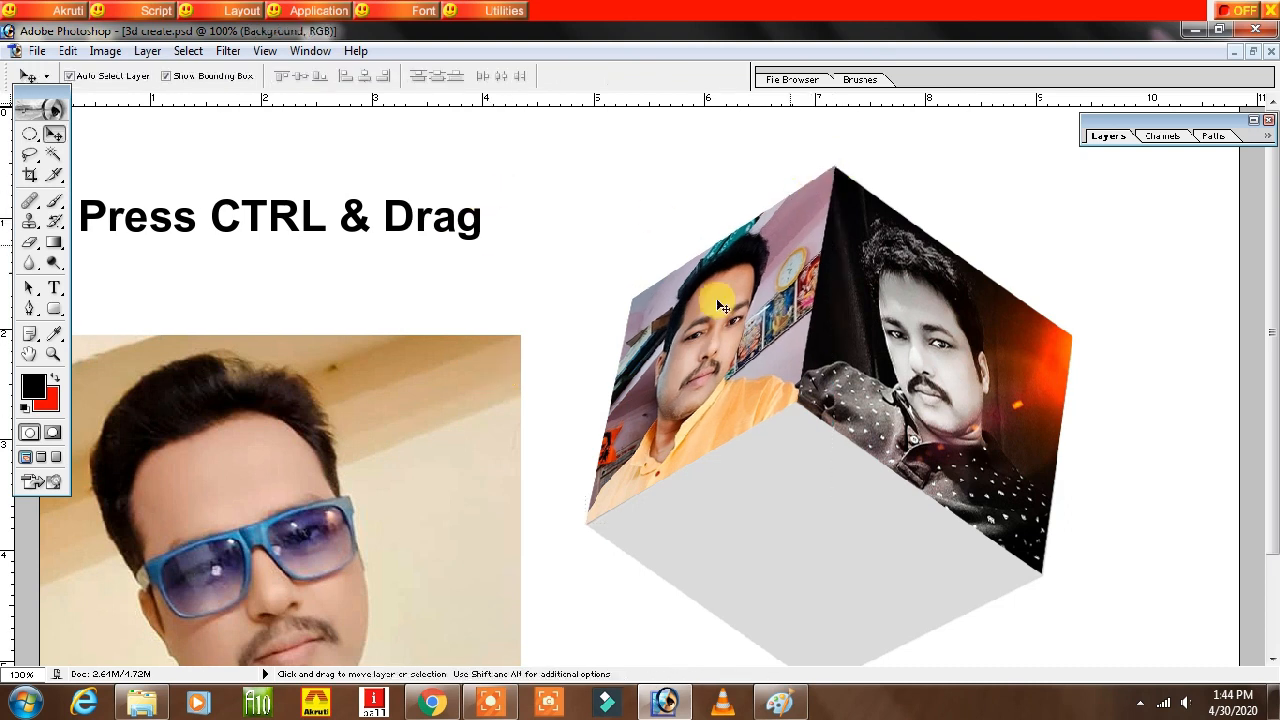
left_click(588, 522)
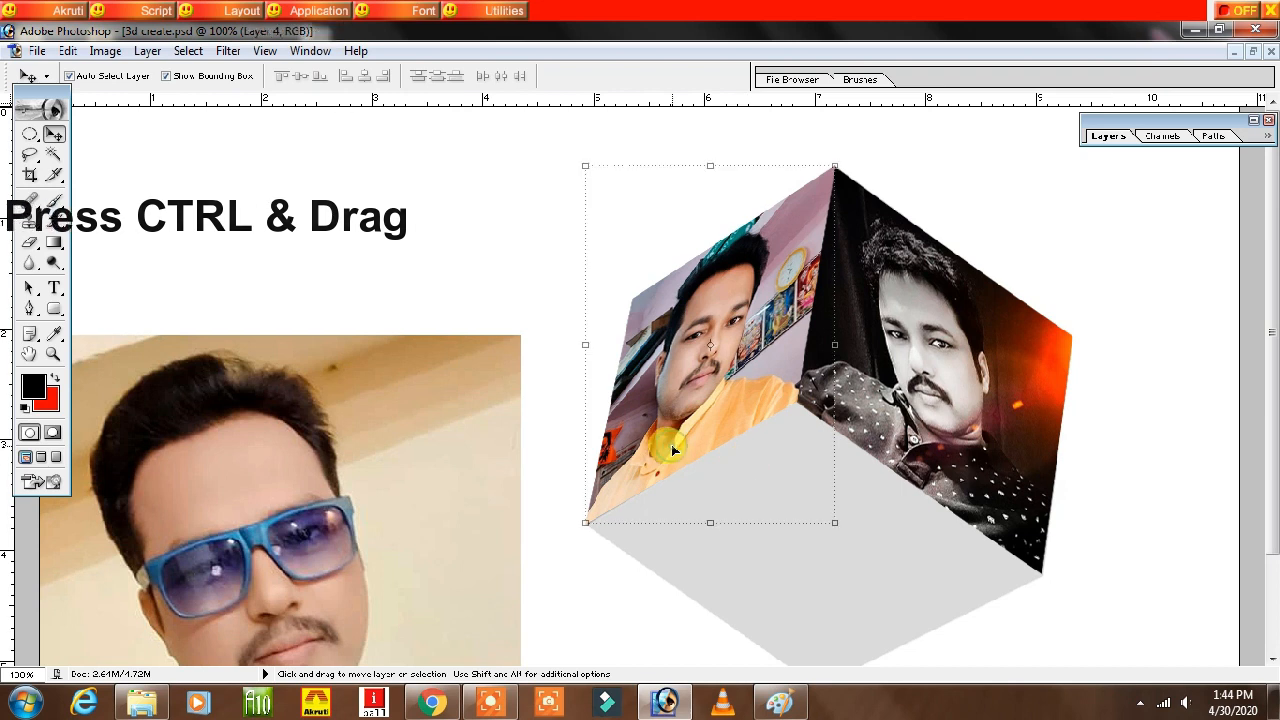
key("ctrl+t")
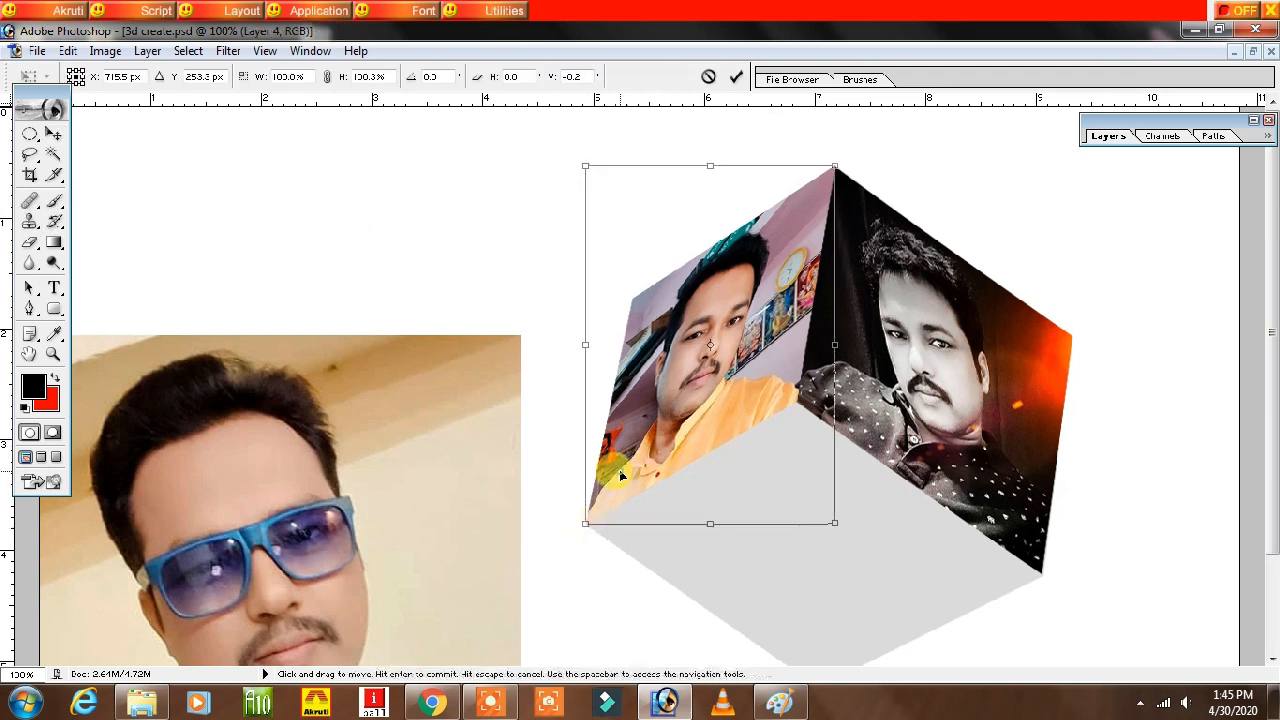
key("Return")
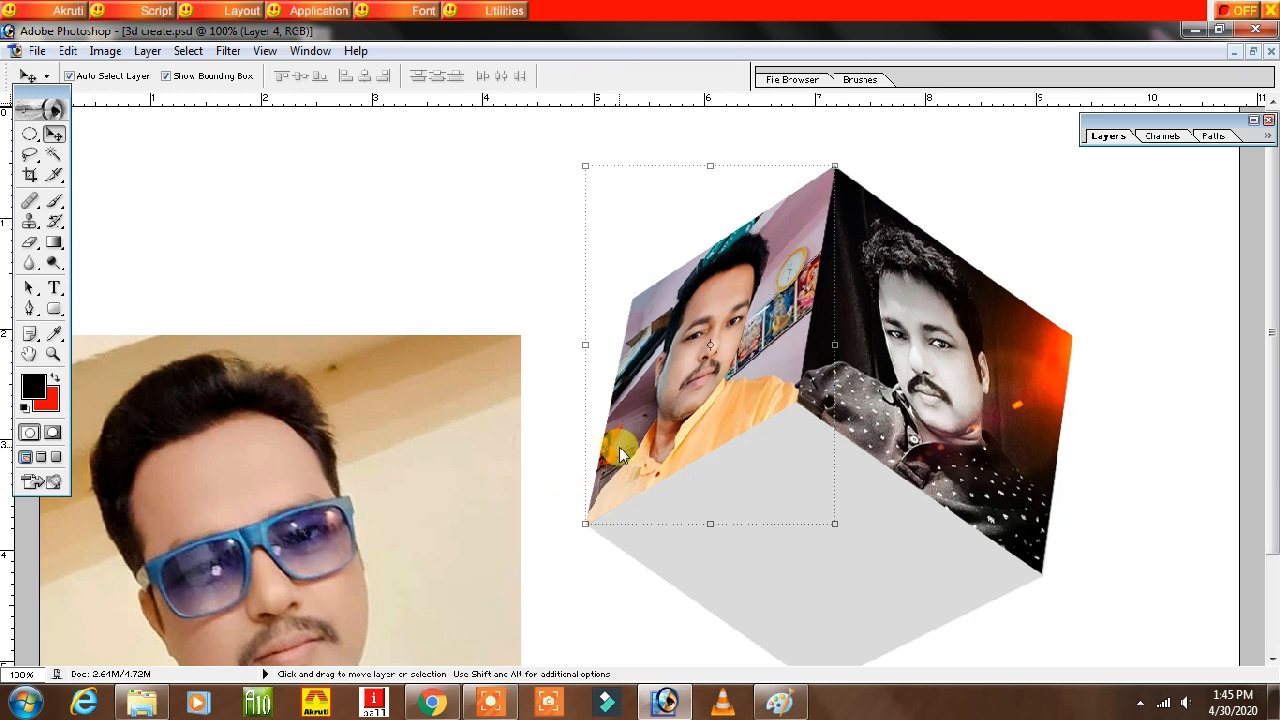
- Scale the sunglasses portrait down proportionally and place it over the cube's bottom face
left_click_drag(388, 491, 610, 291)
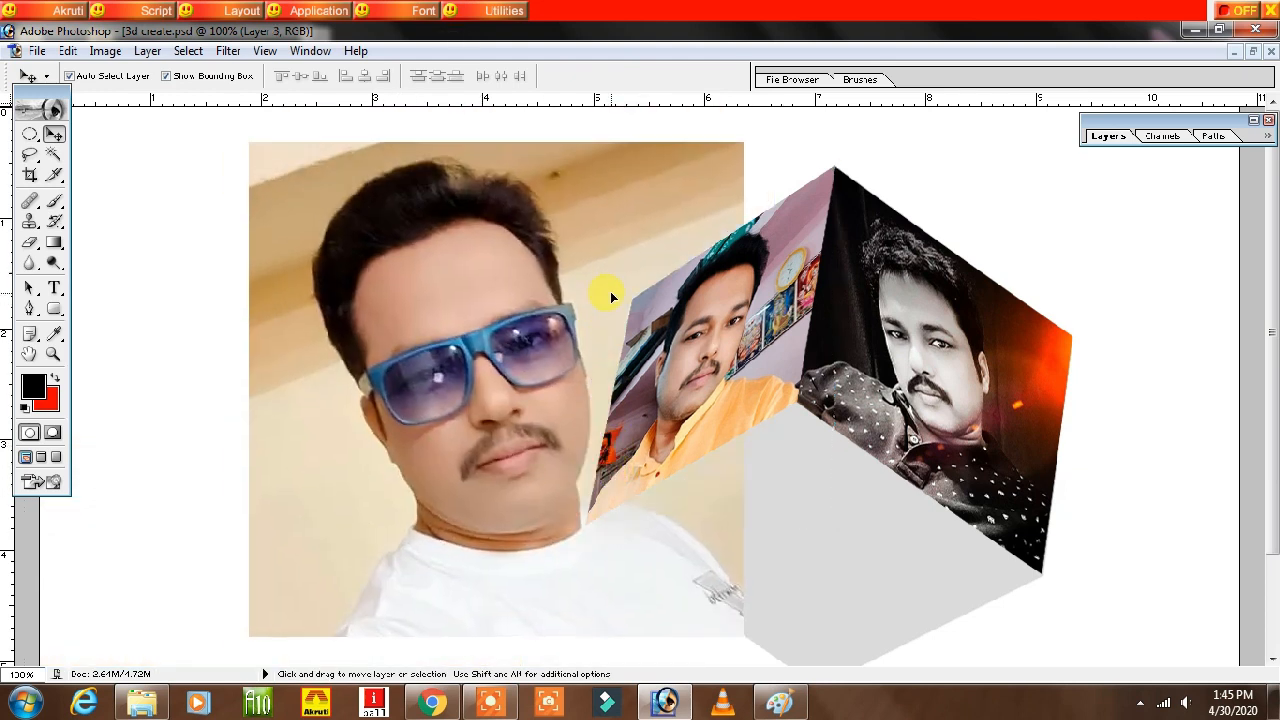
left_click_drag(744, 143, 586, 296)
key("Return")
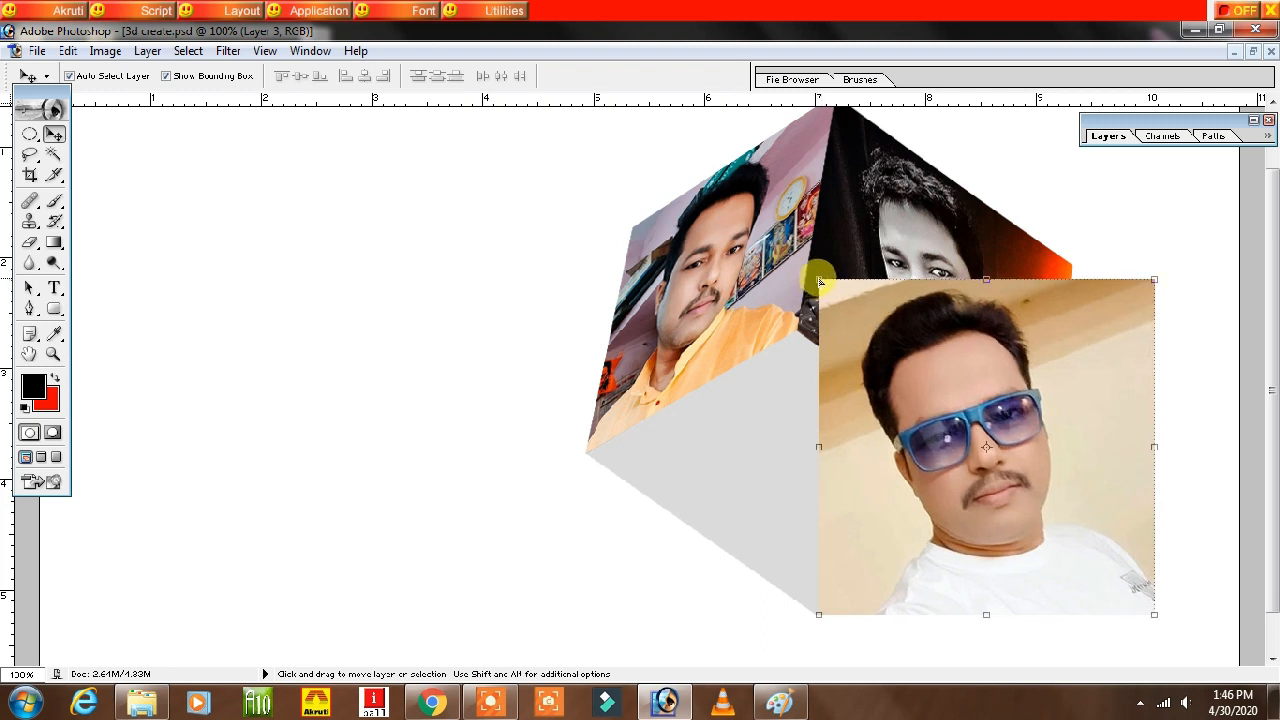
mouse_move(822, 285)
left_mouse_down()
mouse_move(790, 299)
mouse_move(838, 273)
left_mouse_up()
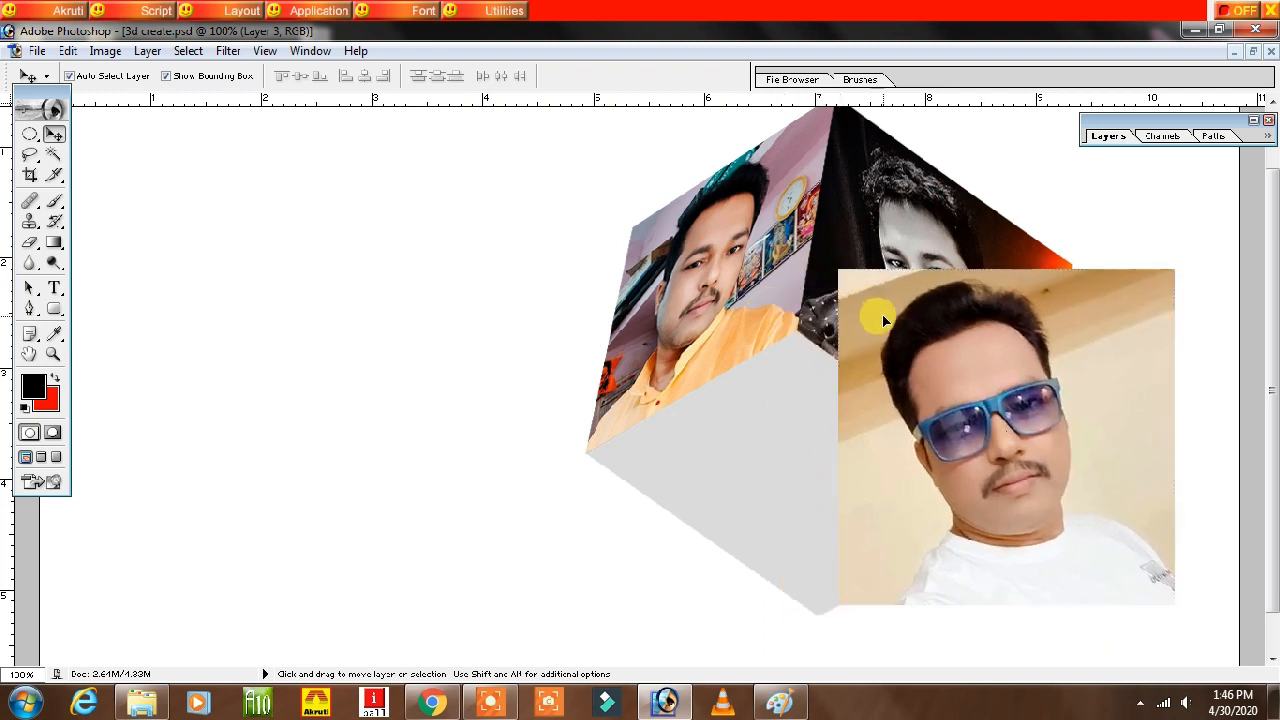
left_click_drag(900, 389, 914, 408)
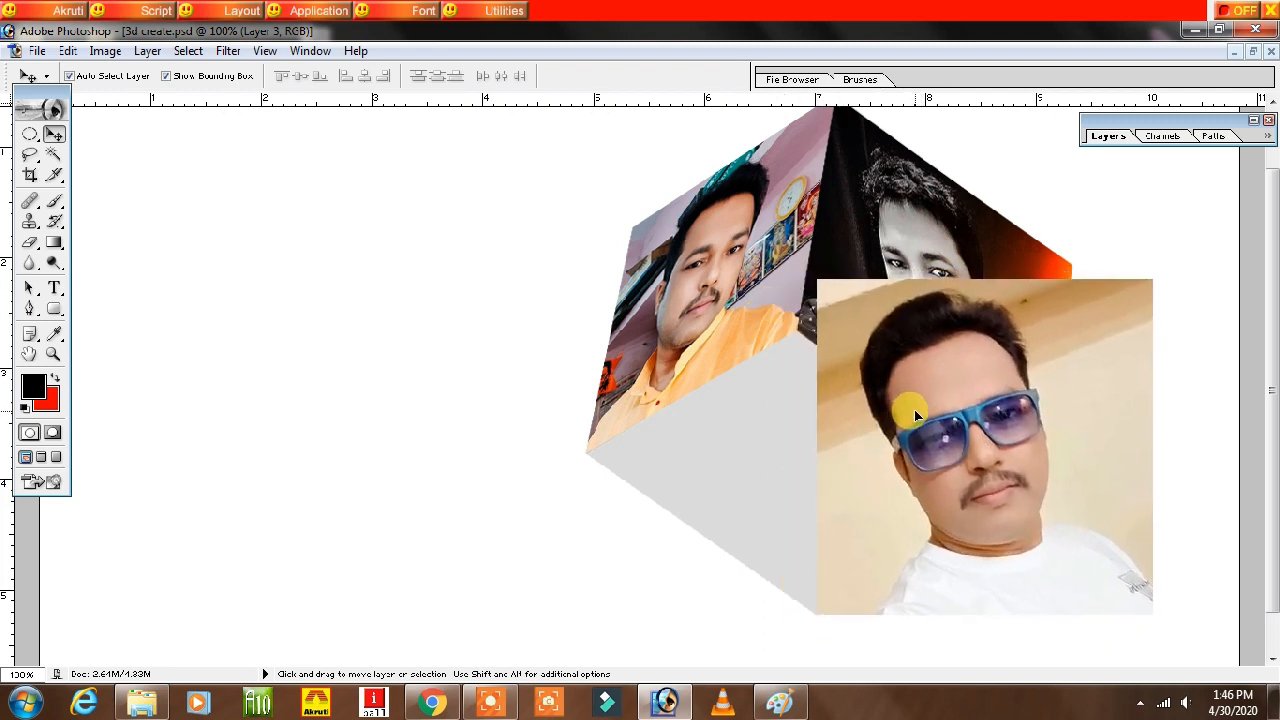
mouse_move(820, 287)
left_mouse_down()
mouse_move(794, 296)
mouse_move(826, 281)
left_mouse_up()
left_click_drag(1015, 328, 868, 318)
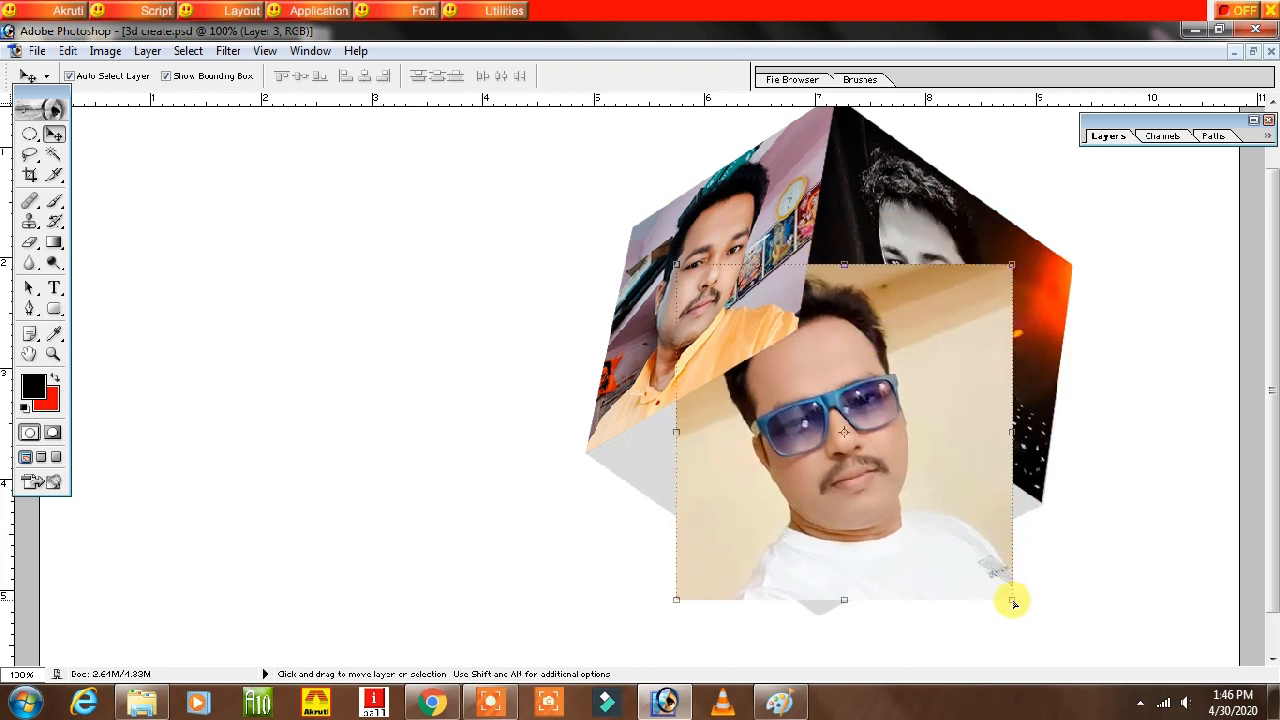
- Distort the sunglasses portrait so its four corners match the cube's bottom face, and apply the transform
left_click_drag(1013, 601, 1040, 504)
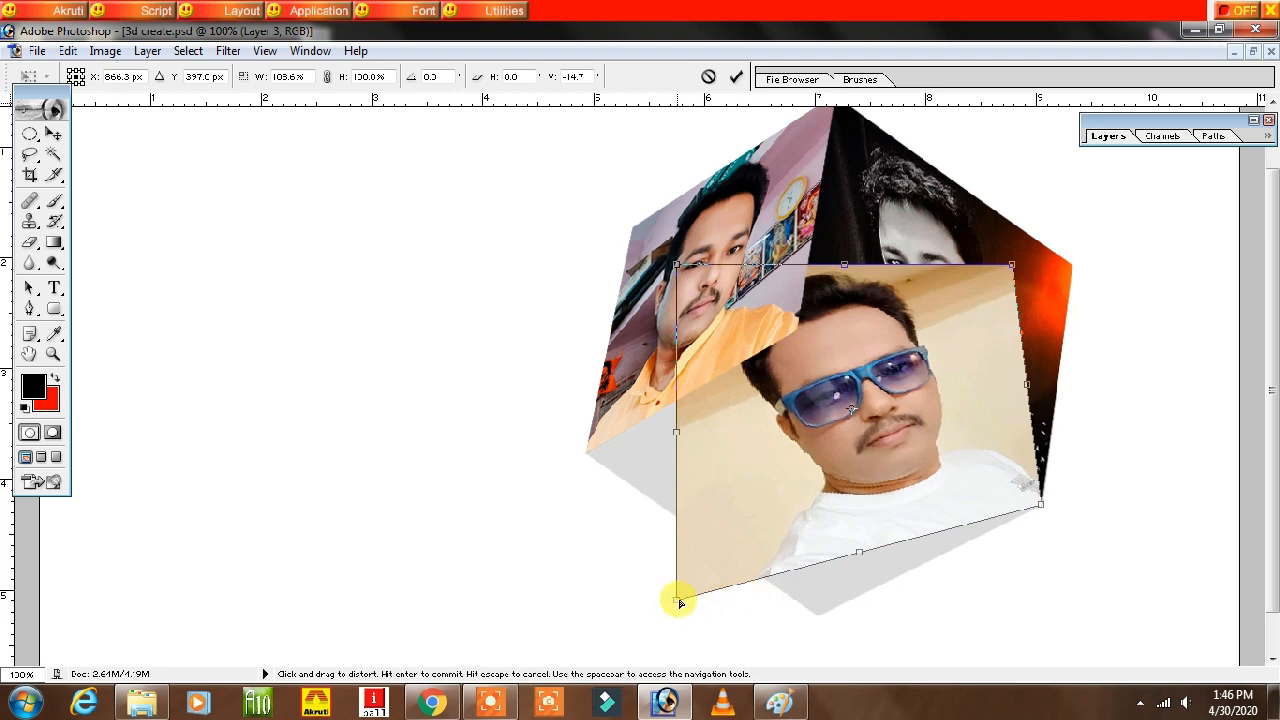
left_click_drag(679, 602, 818, 620)
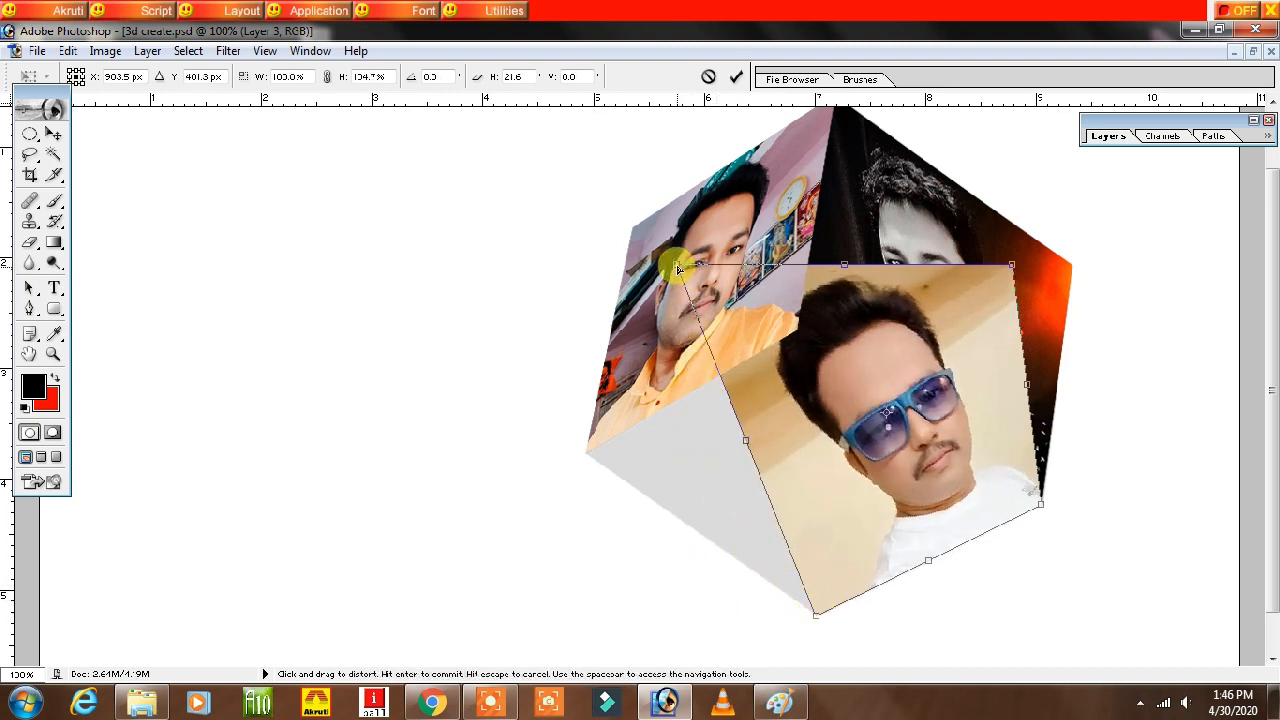
left_click_drag(678, 268, 588, 452)
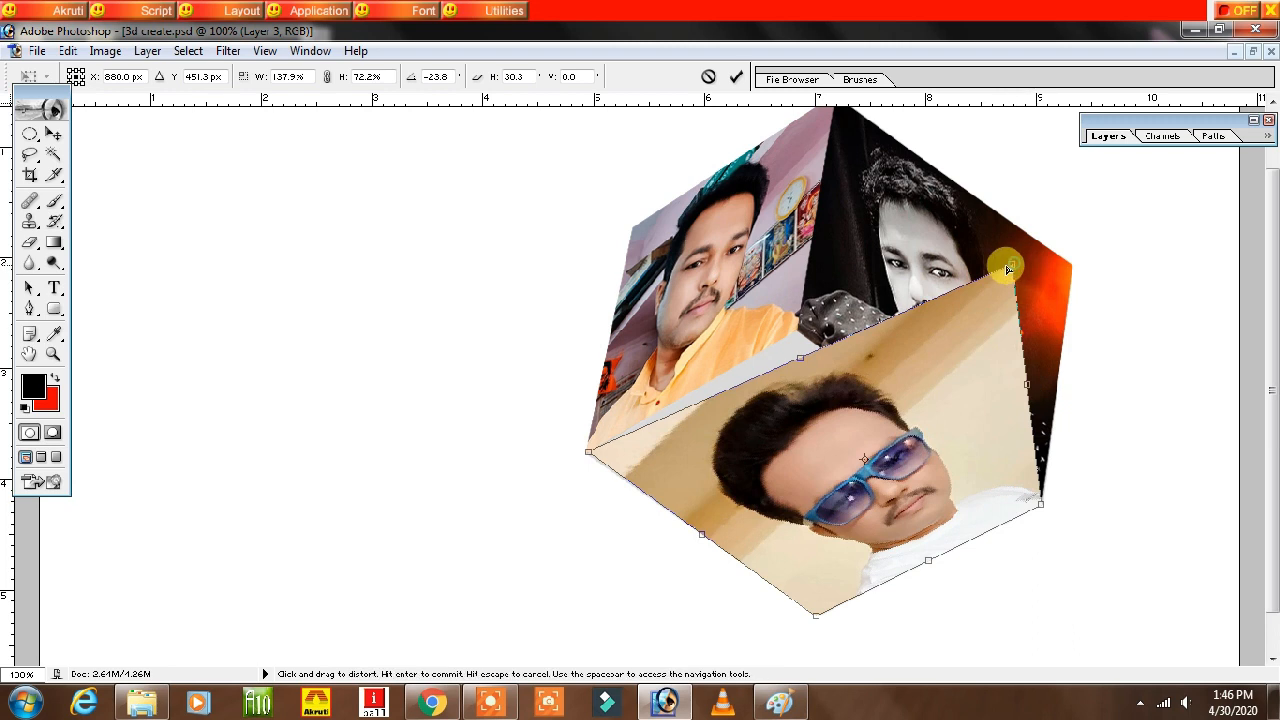
left_click_drag(1008, 268, 801, 335)
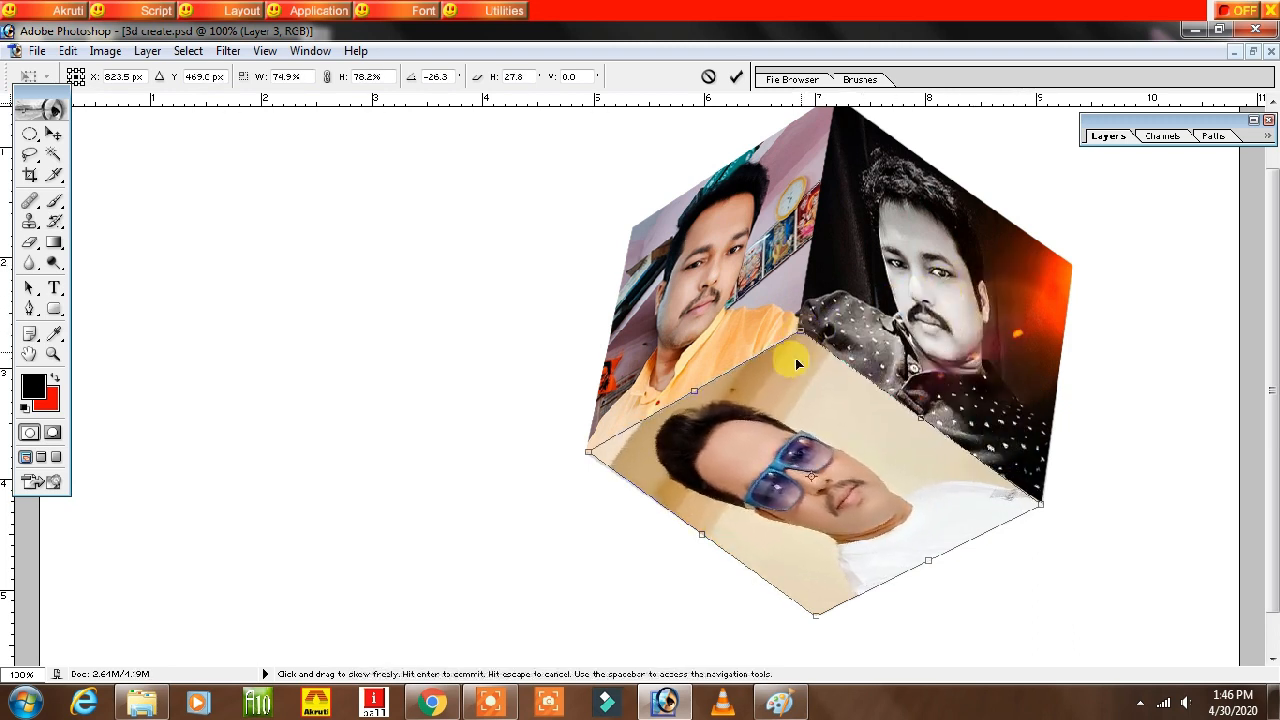
key("Return")
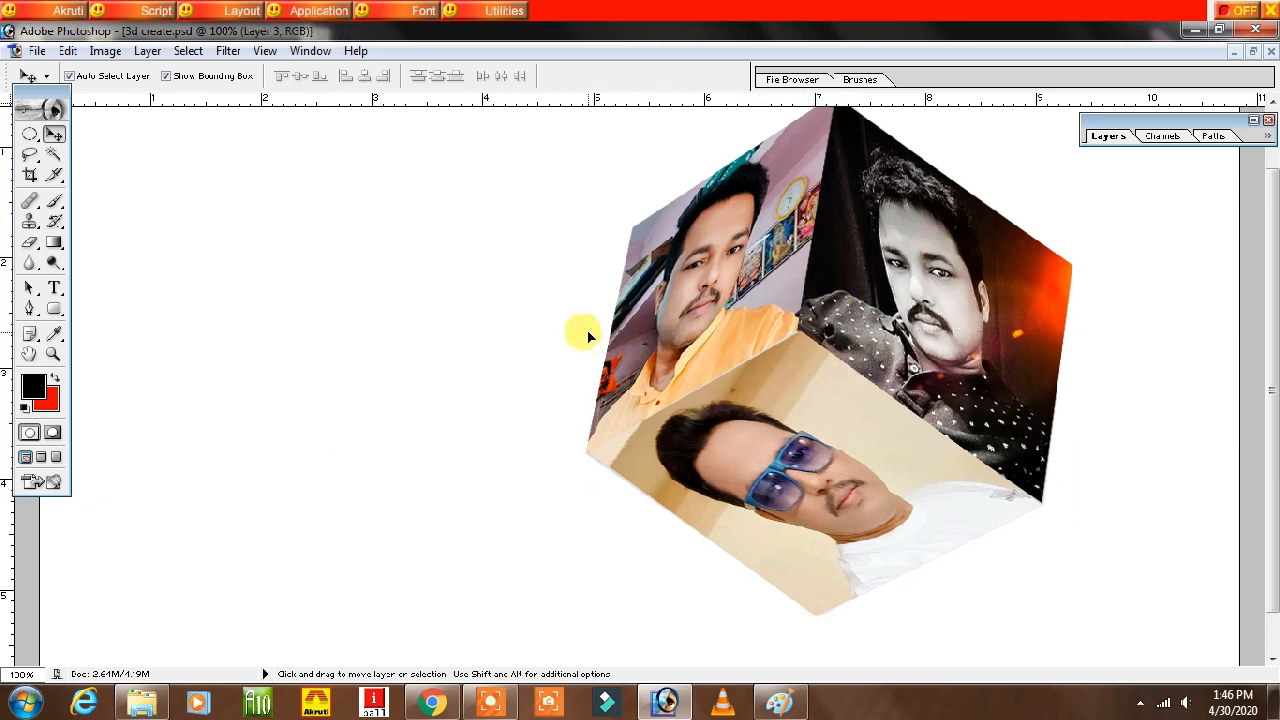
- Shift the sunglasses portrait slightly left and stretch its right side to close the gaps along the bottom face's edges
left_click_drag(587, 331, 583, 331)
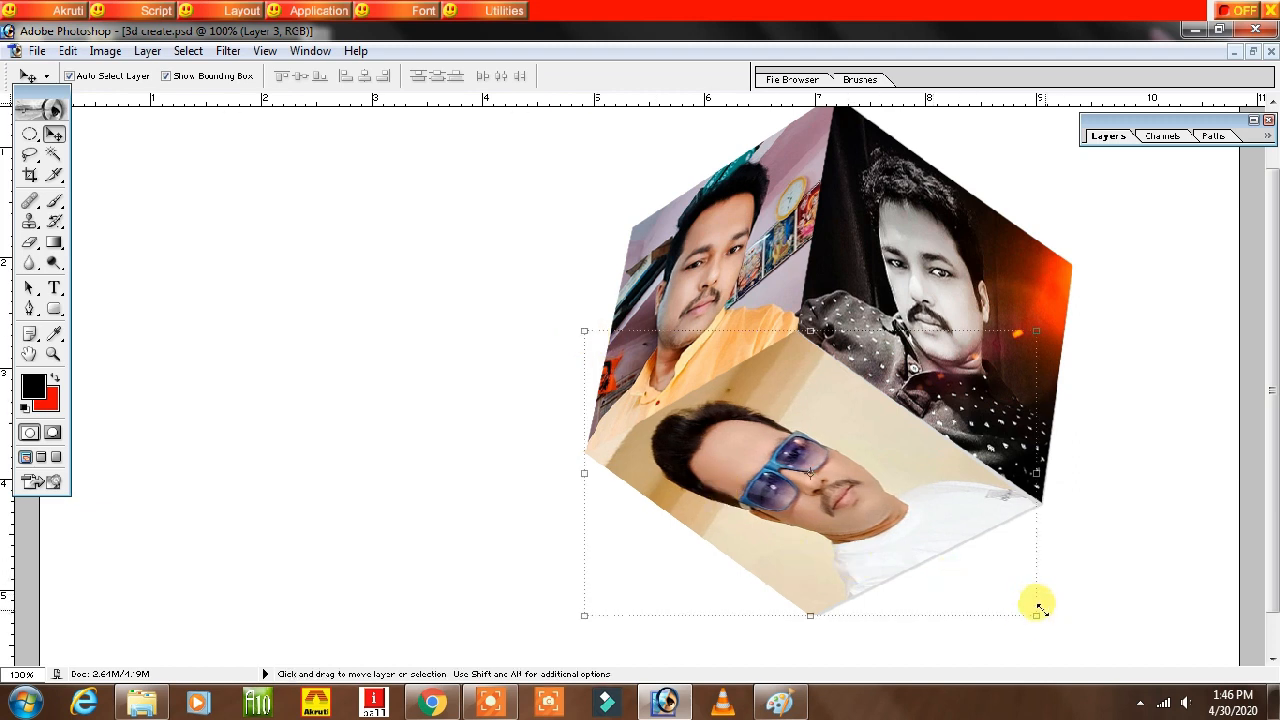
left_click_drag(1039, 621, 1047, 622)
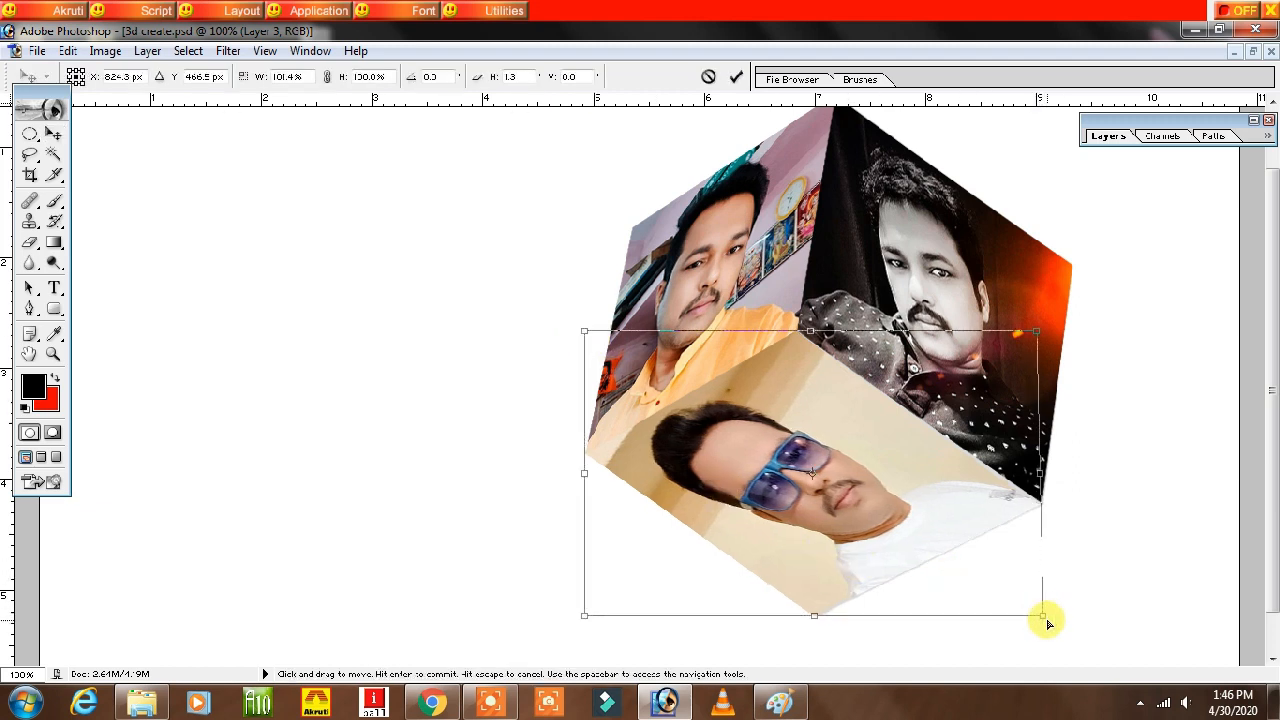
double_click(728, 468)
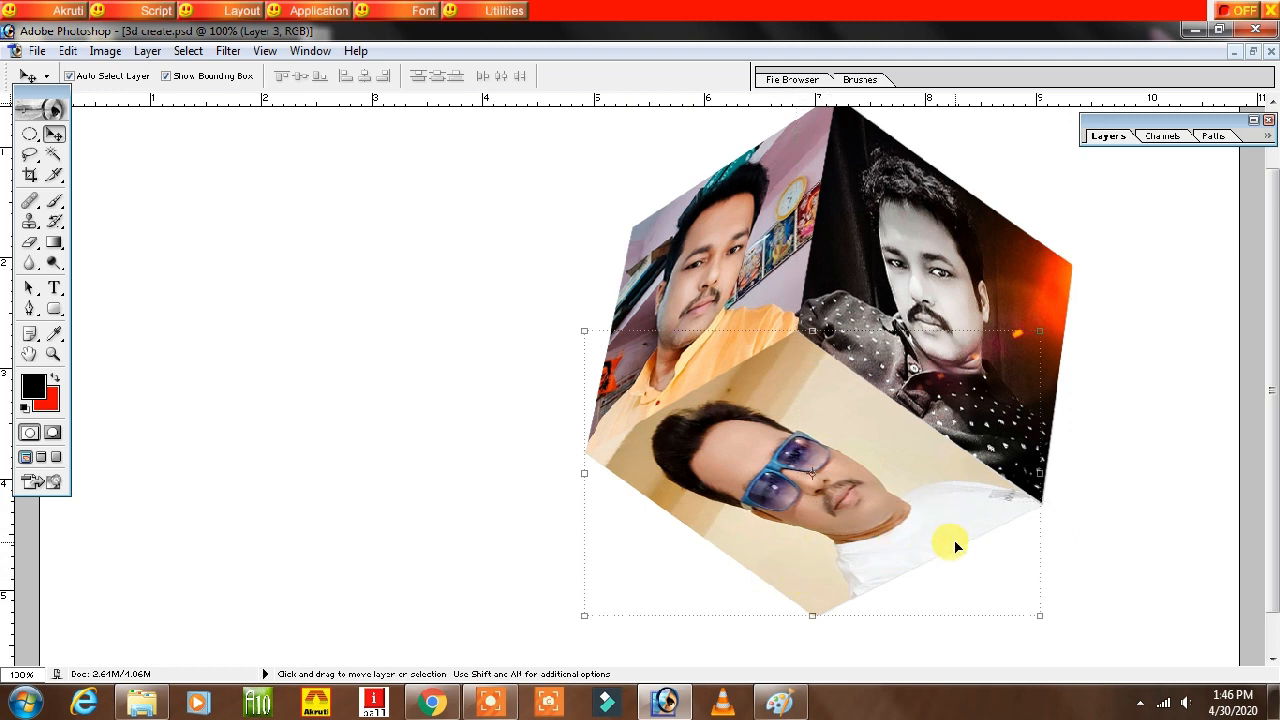
- Expand the Layers palette and add a 3 px outside Stroke effect to the sunglasses portrait's layer, keeping the cube in view
left_click(1254, 121)
left_click(1116, 312)
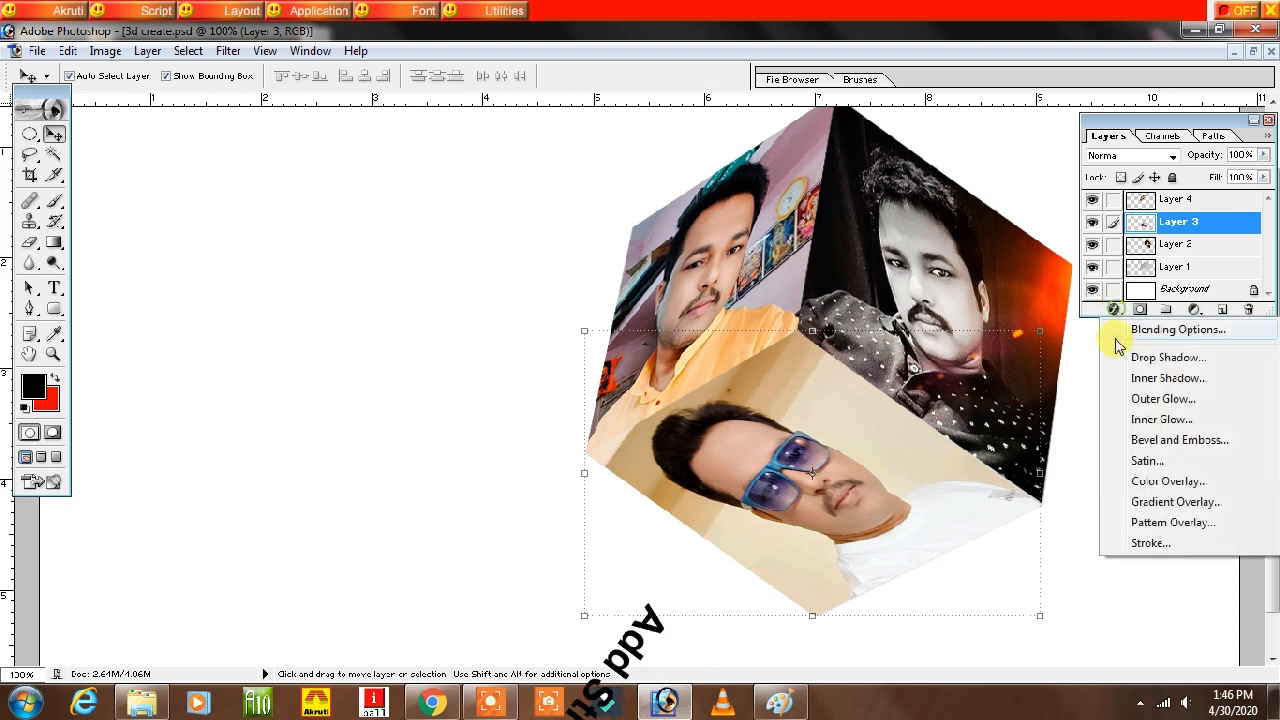
left_click(1148, 546)
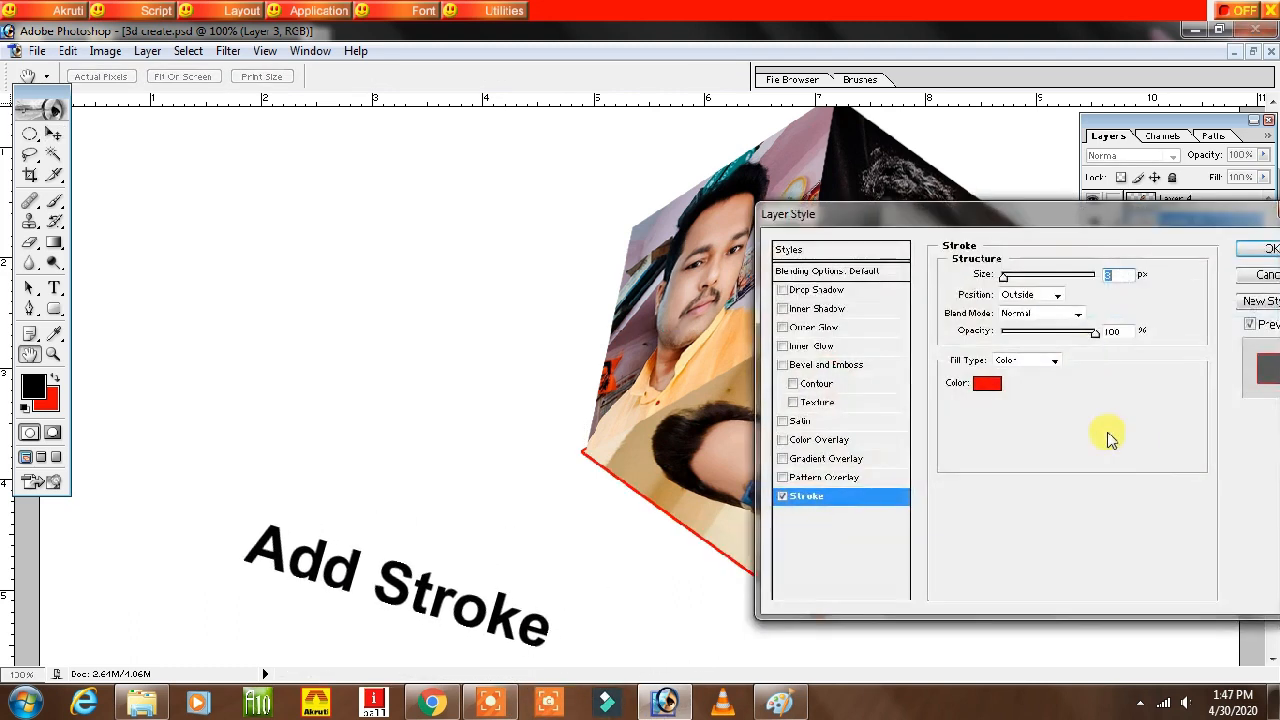
mouse_move(1111, 234)
left_mouse_down()
mouse_move(757, 300)
mouse_move(475, 232)
mouse_move(366, 226)
mouse_move(379, 230)
left_mouse_up()
- Set the sunglasses portrait's stroke color to light grey (BDBDBD)
left_click(249, 384)
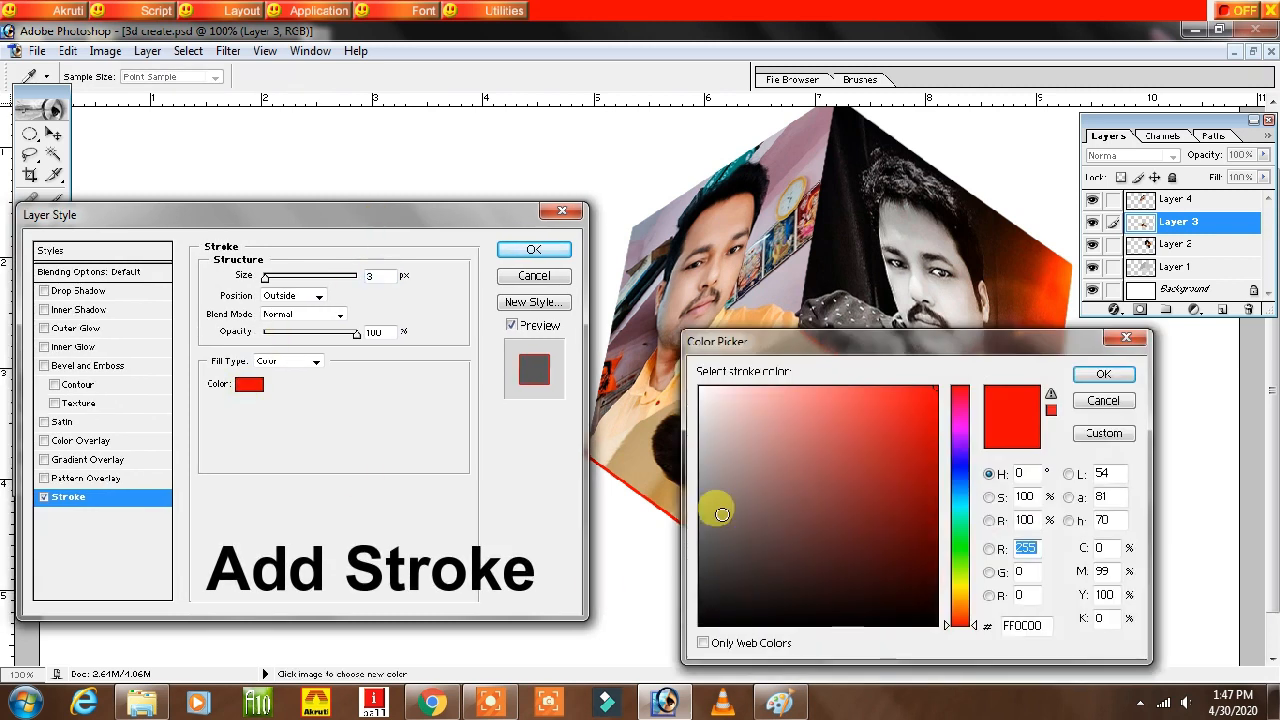
mouse_move(710, 487)
left_mouse_down()
mouse_move(644, 468)
mouse_move(633, 441)
left_mouse_up()
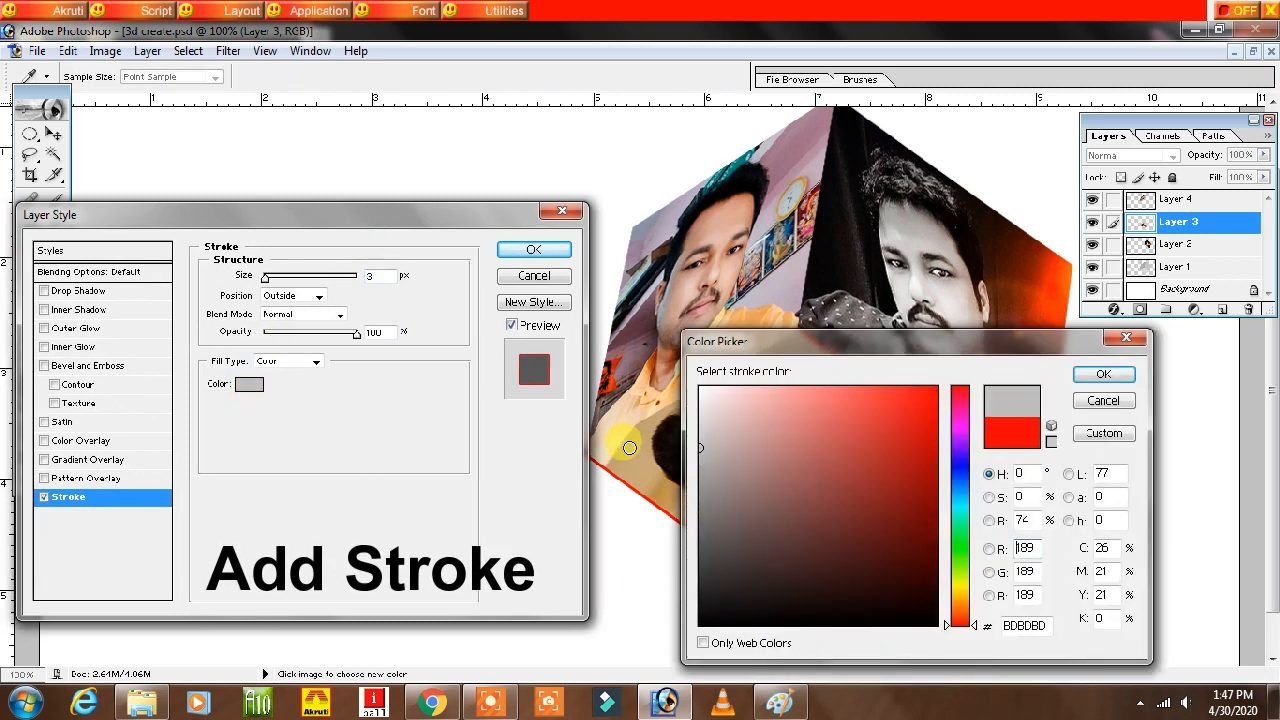
left_click(1104, 376)
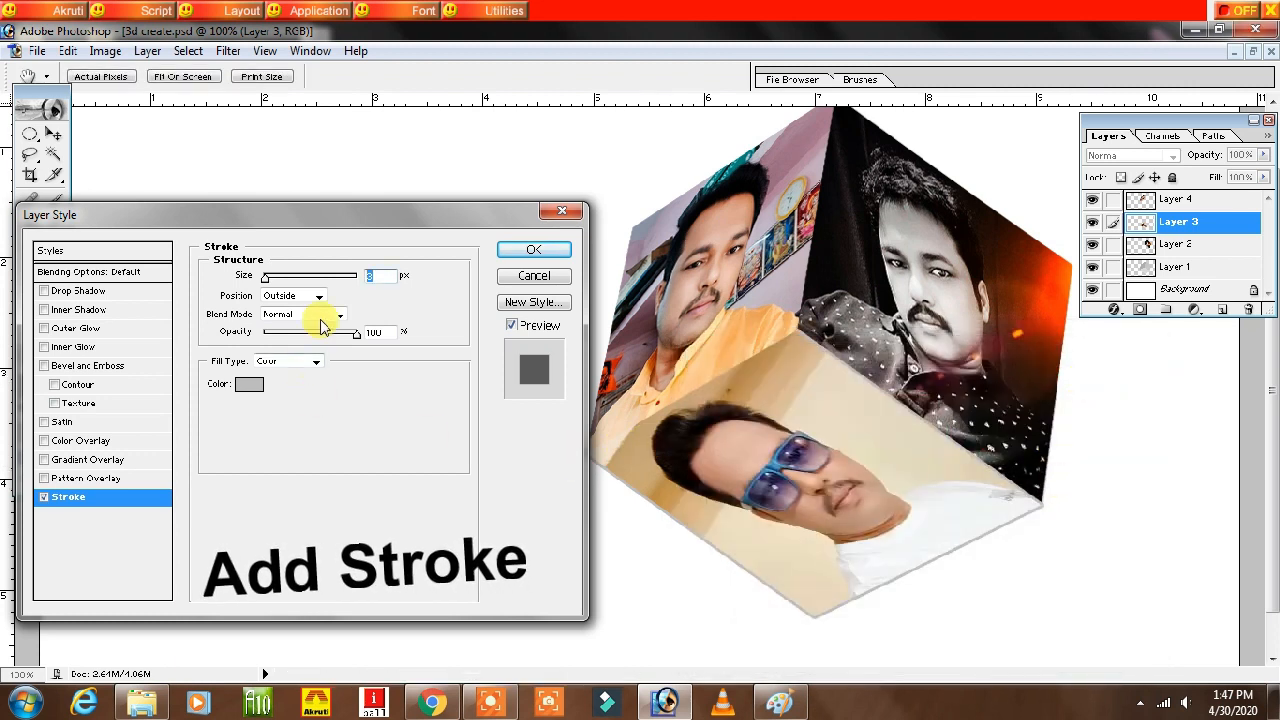
- Set the fill type of the sunglasses portrait's stroke to Gradient and apply the layer style
left_click(292, 362)
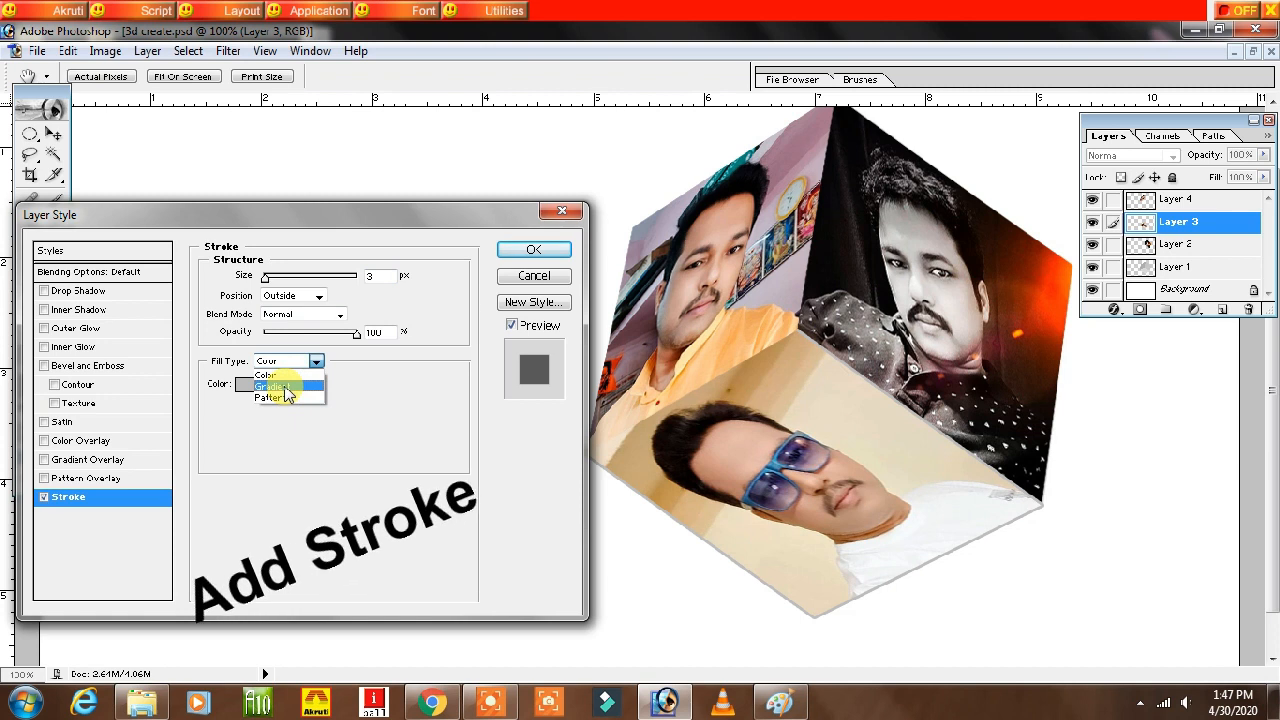
left_click(286, 388)
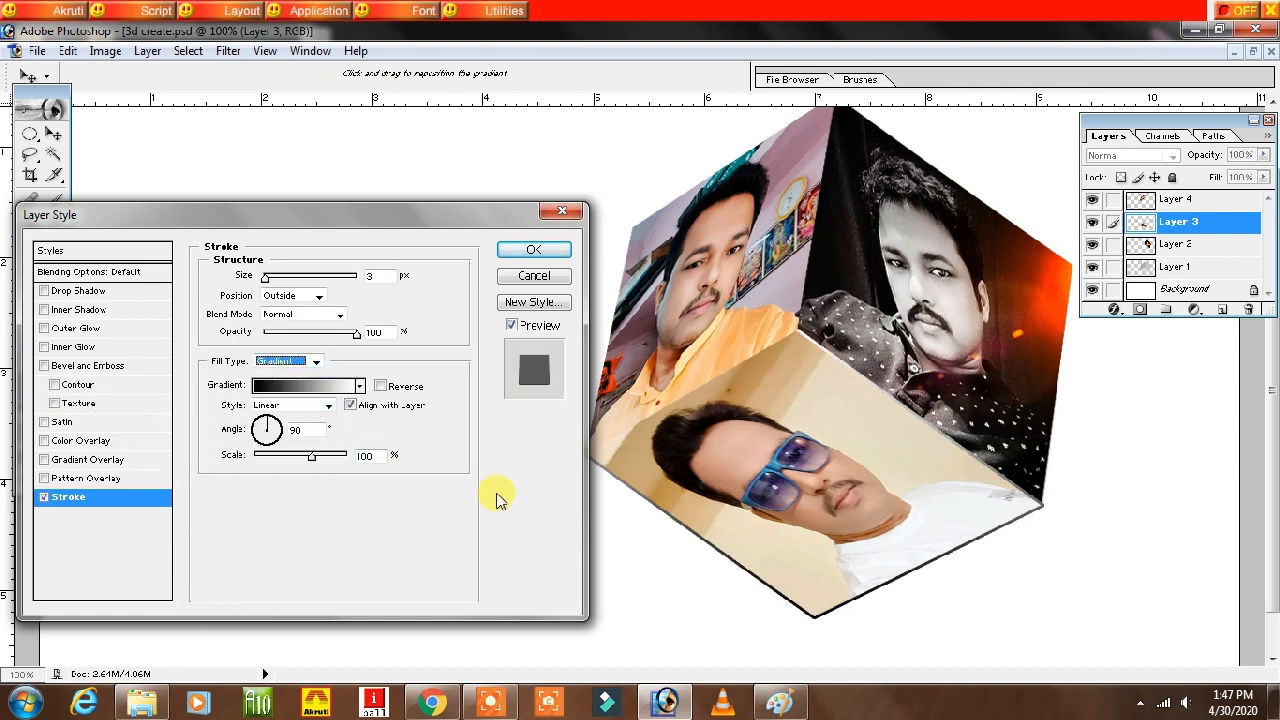
left_click(531, 250)
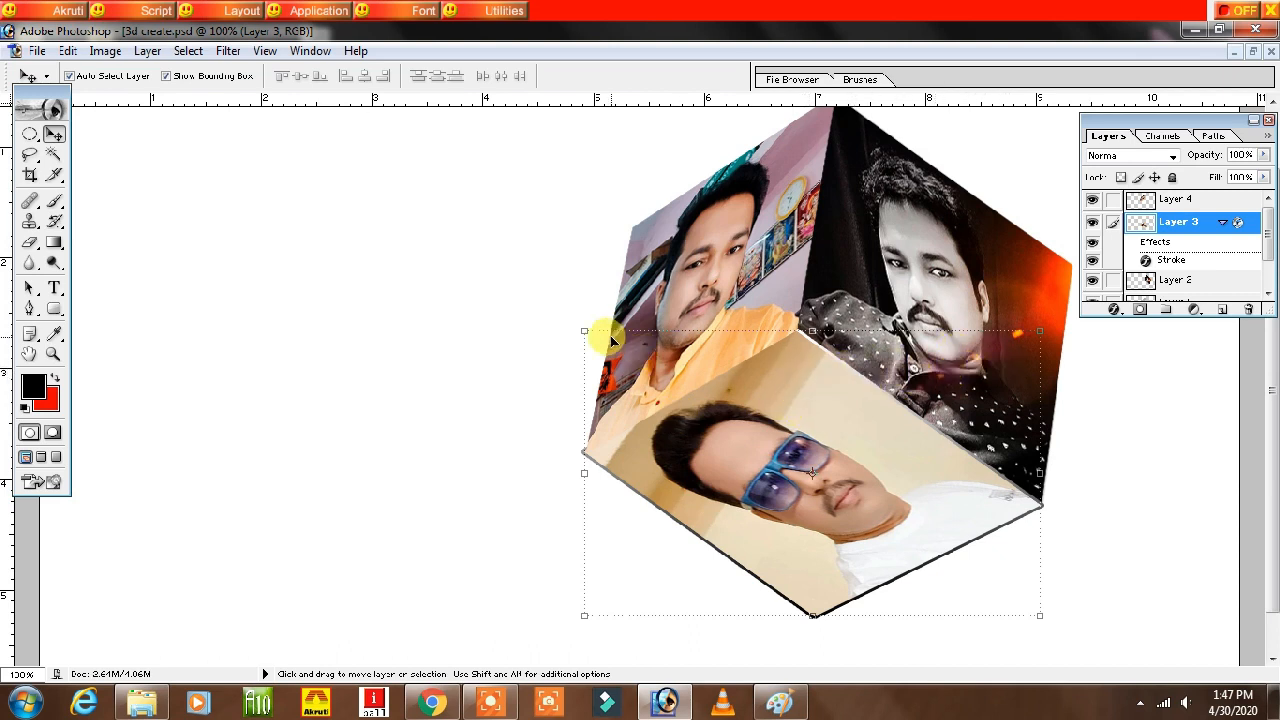
- Add a 3 px outside stroke with a black-to-white Gradient fill to the yellow-shirt portrait on the left face
left_click(729, 257)
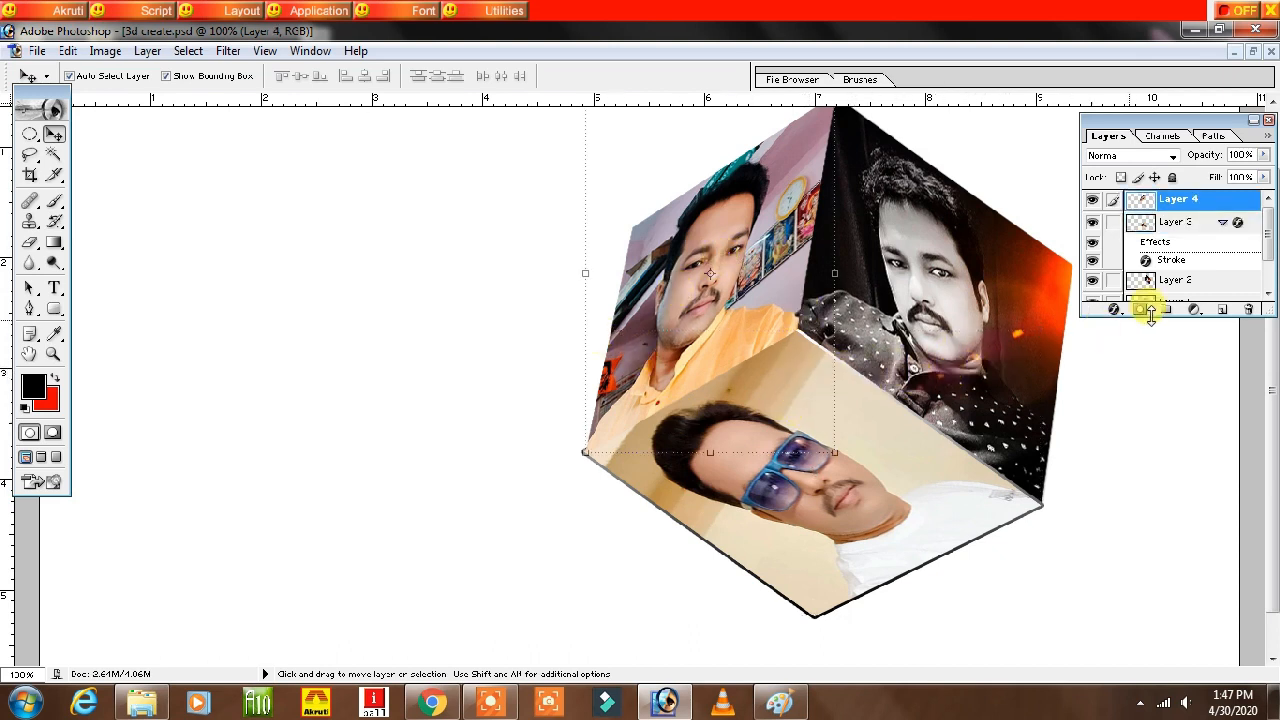
left_click(1113, 309)
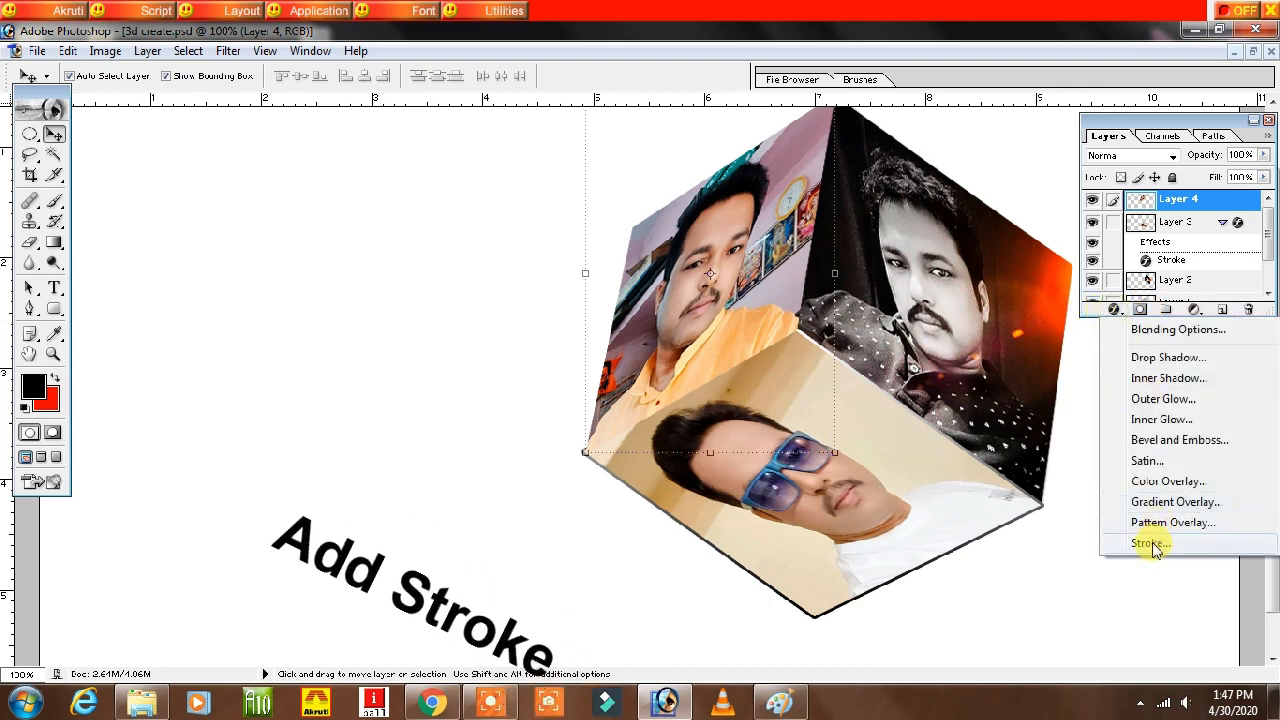
left_click(1152, 545)
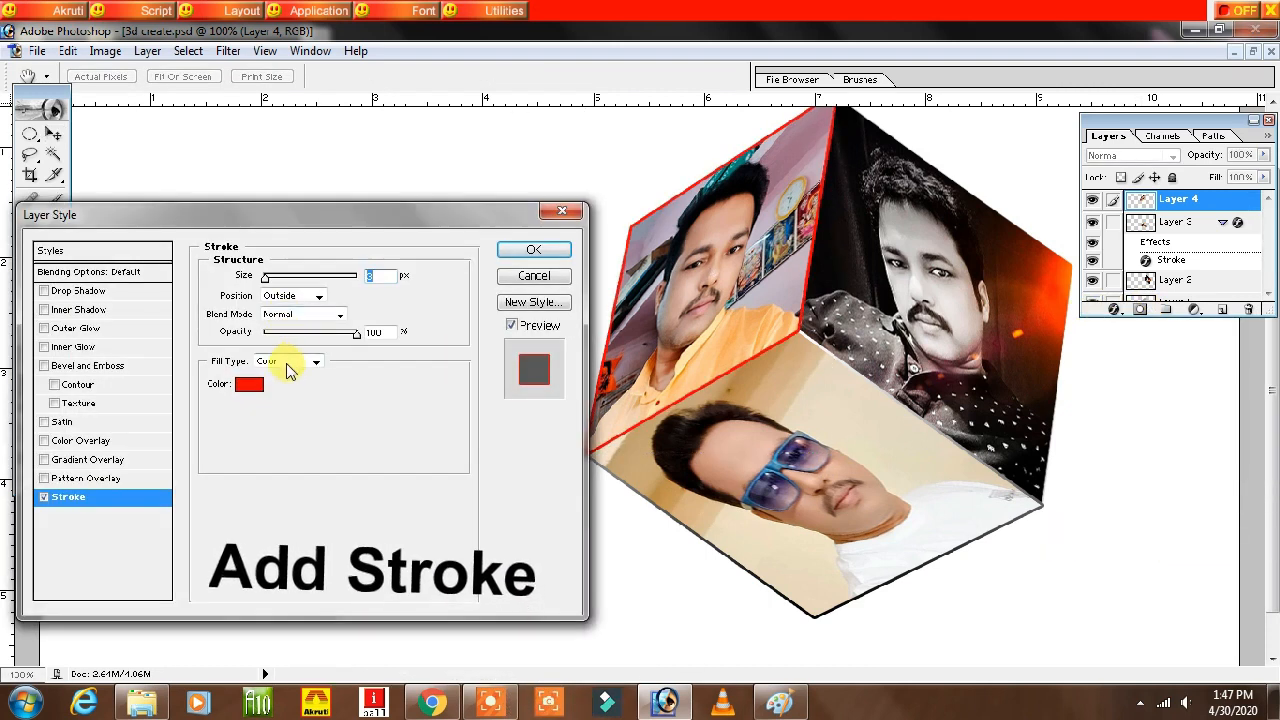
left_click(285, 361)
left_click(272, 386)
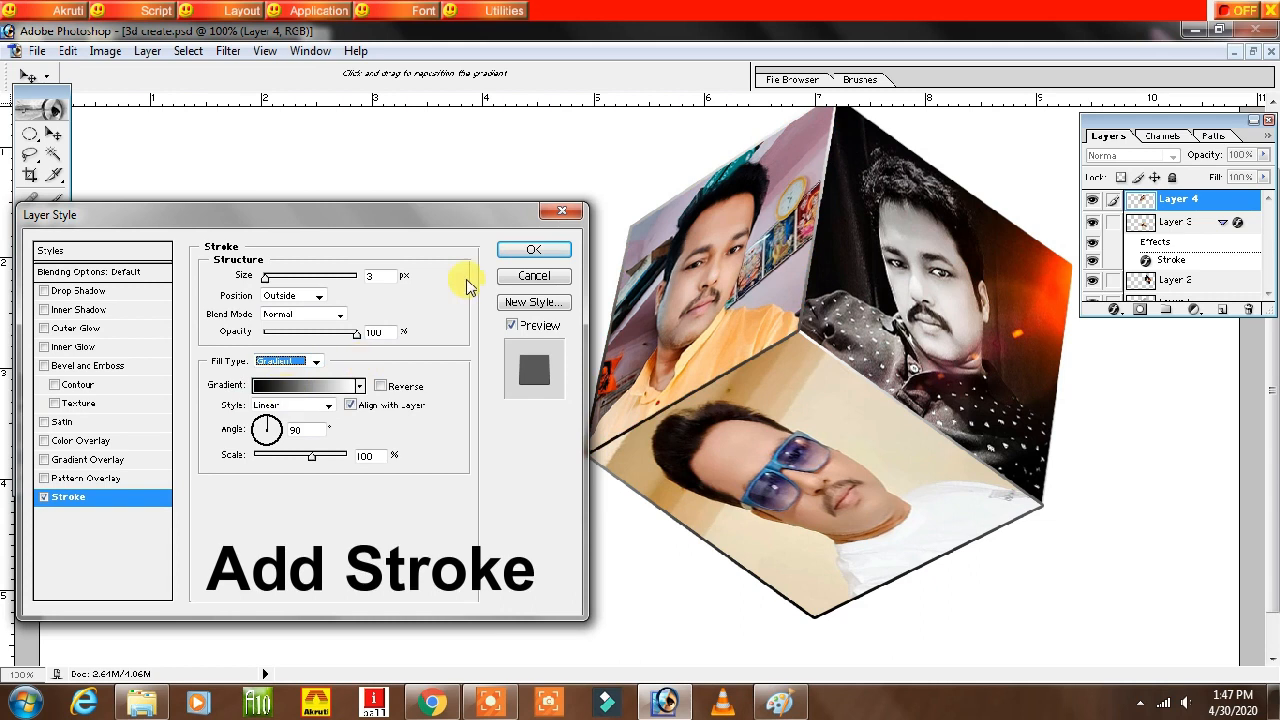
left_click(524, 252)
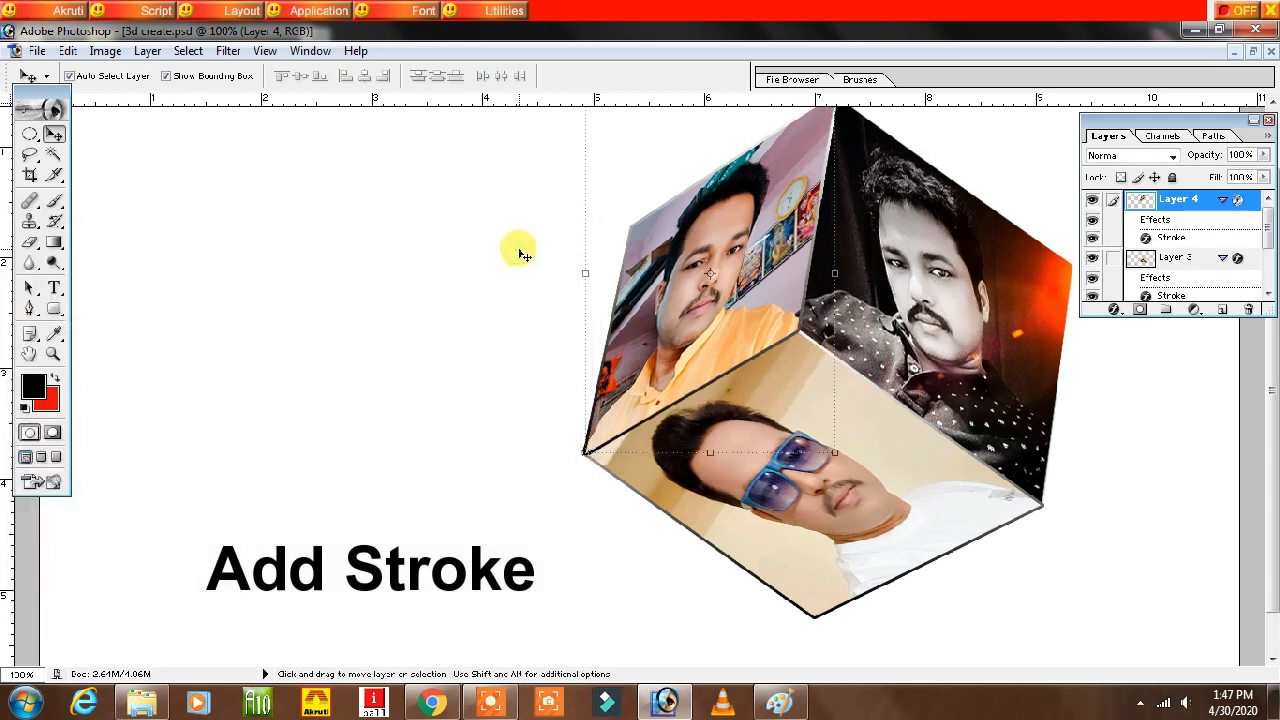
- Add a 3 px outside stroke with a reversed Gradient fill to the black-and-white portrait on the right face
left_click(1026, 321)
left_click(1112, 309)
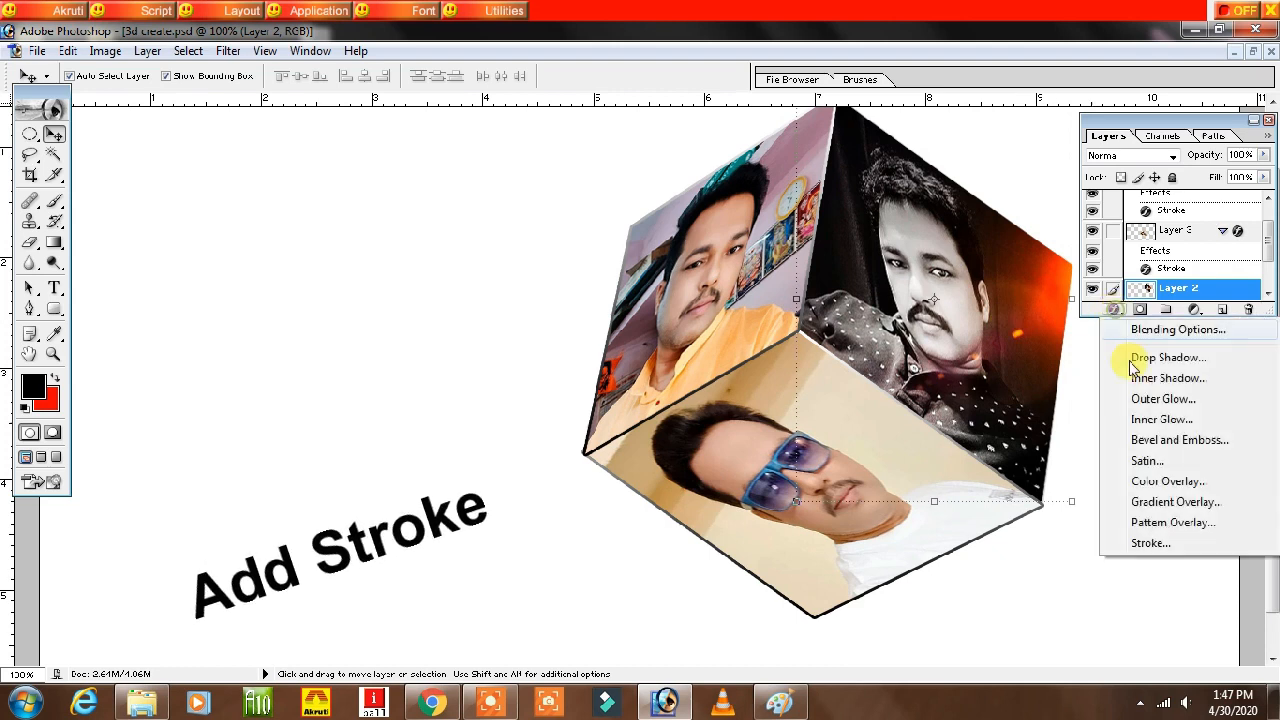
left_click(1150, 546)
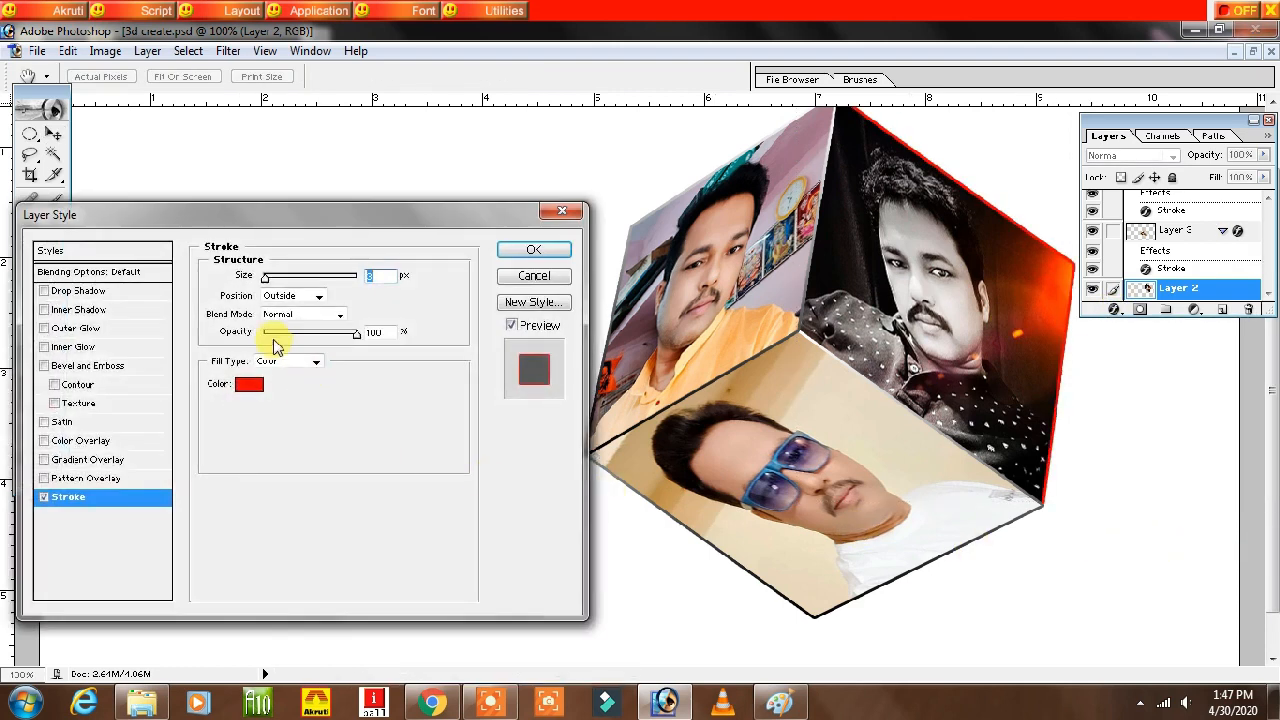
left_click(285, 362)
left_click(290, 373)
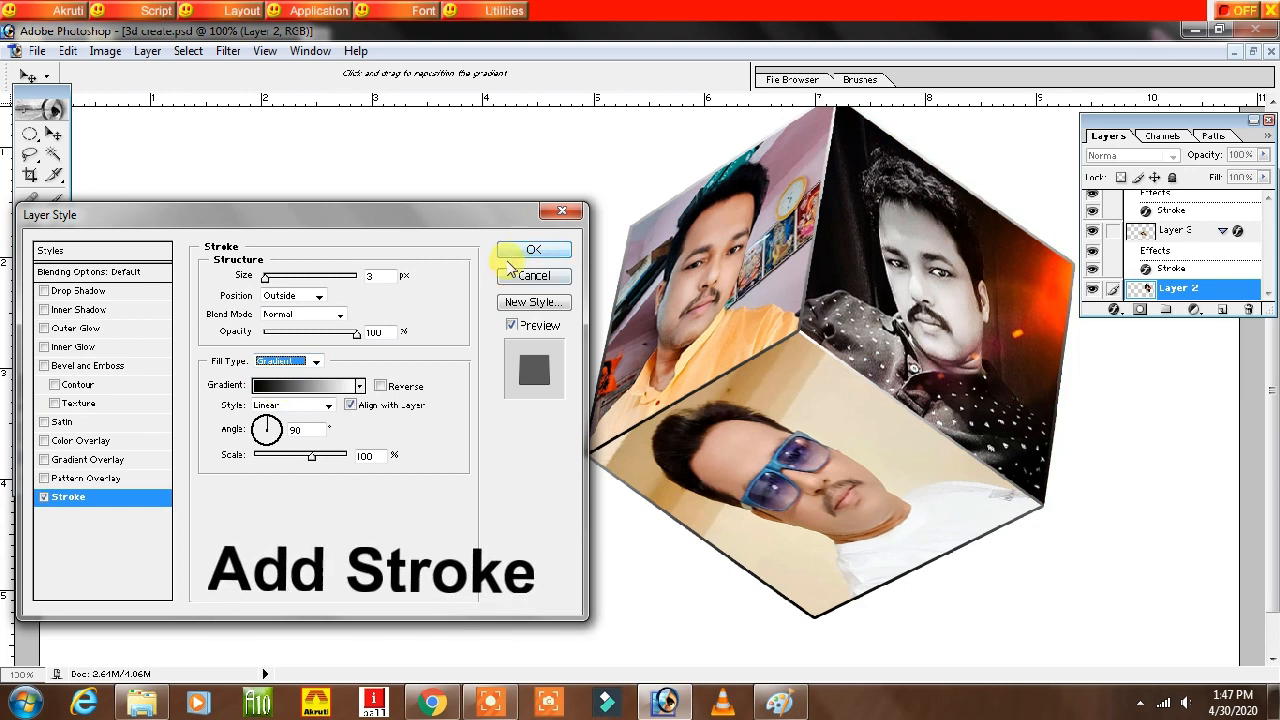
left_click(380, 387)
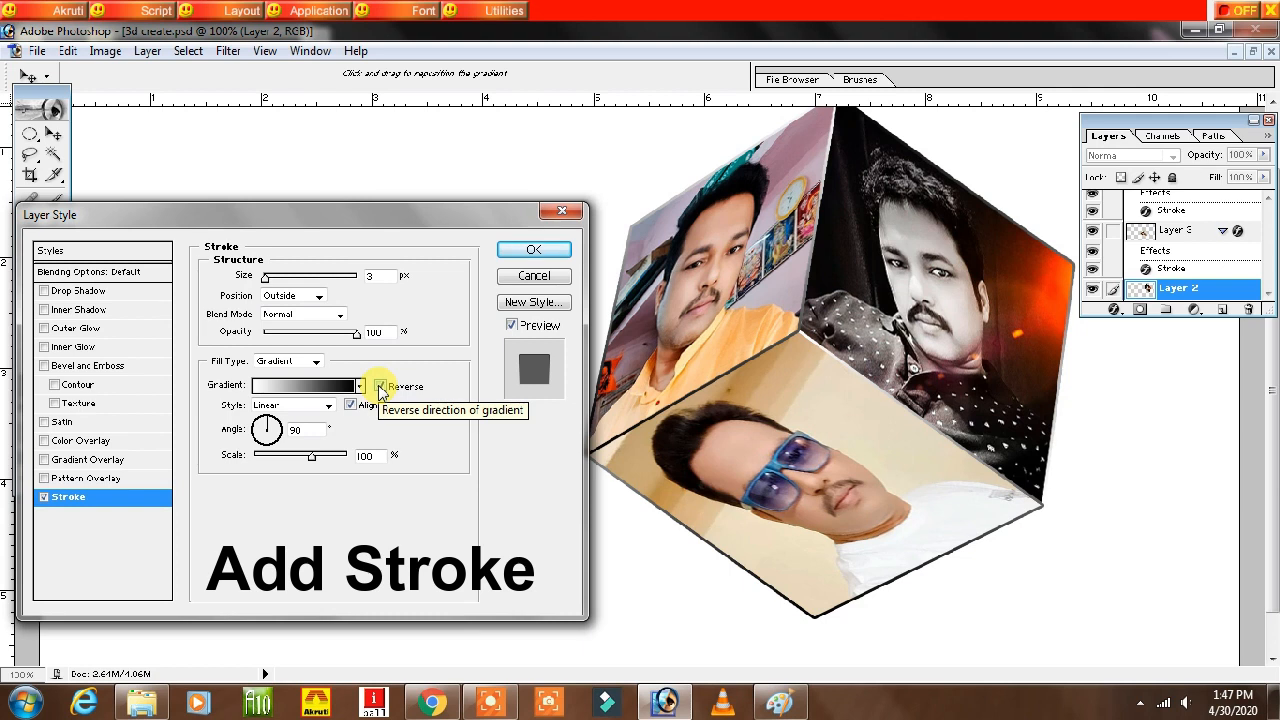
left_click(532, 250)
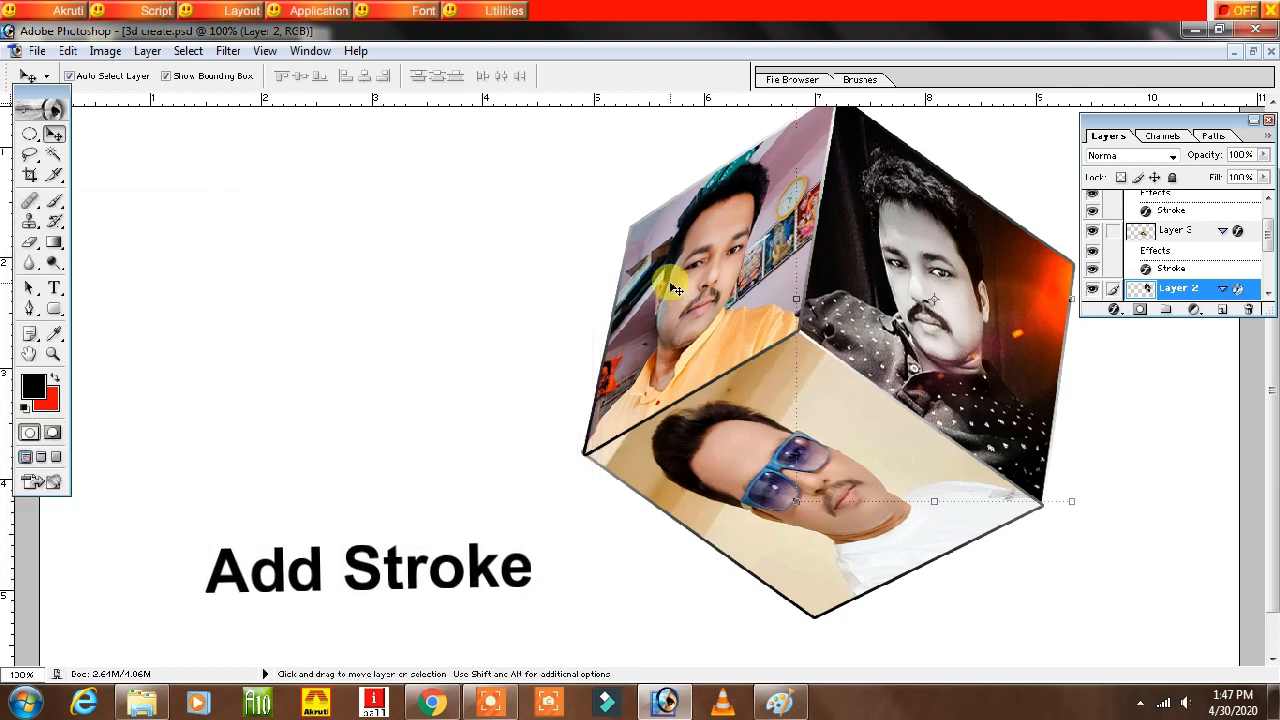
- Reverse the gradient of the yellow-shirt portrait's stroke and apply the layer style
left_click(675, 289)
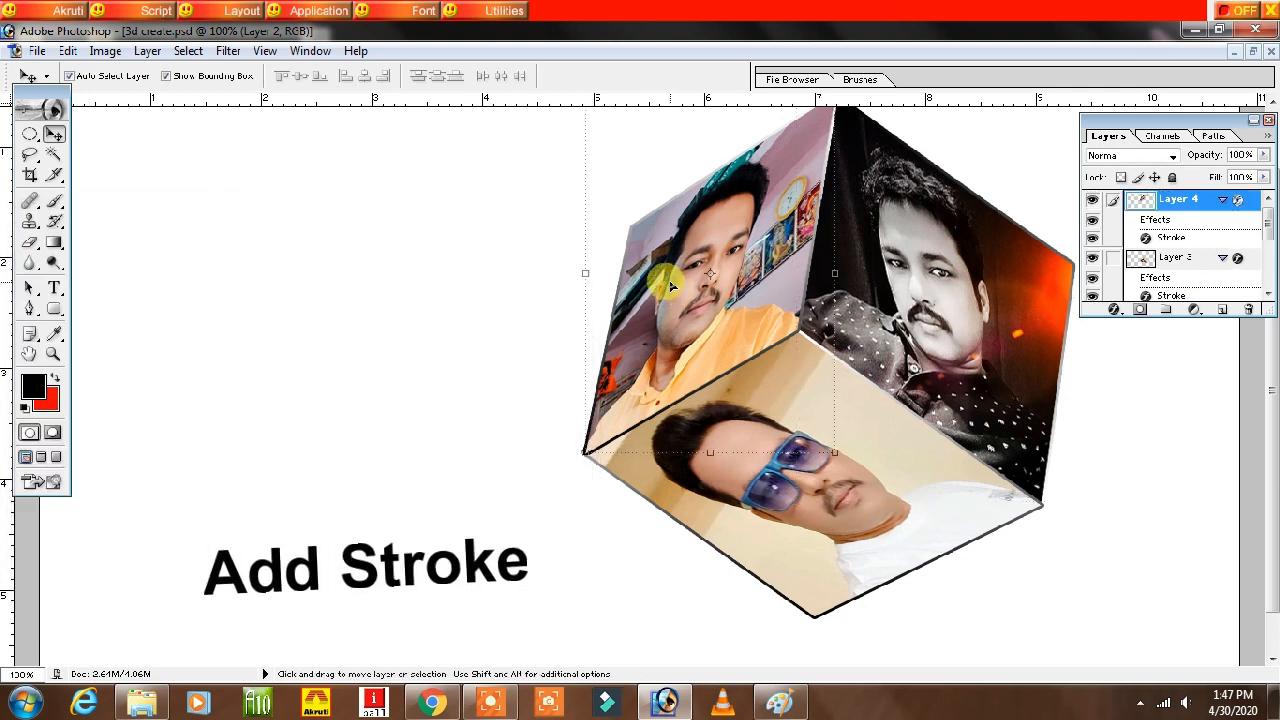
left_click(1110, 312)
left_click(1152, 549)
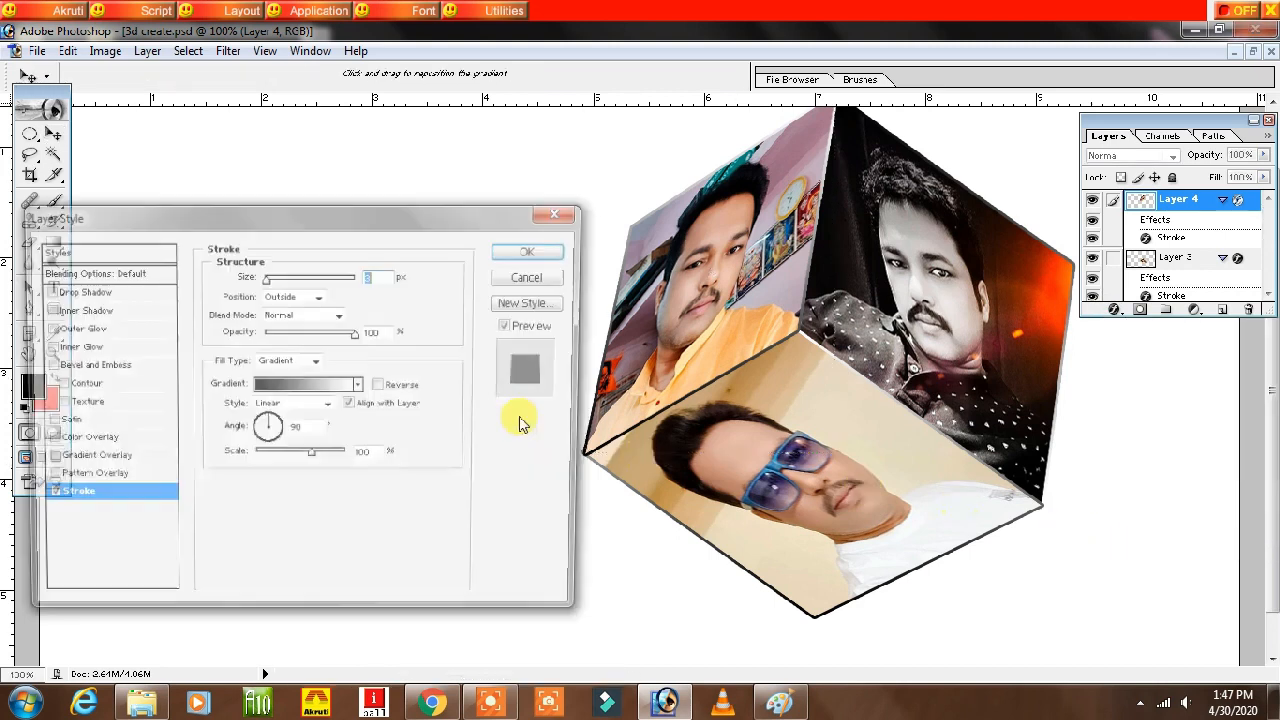
left_click(380, 387)
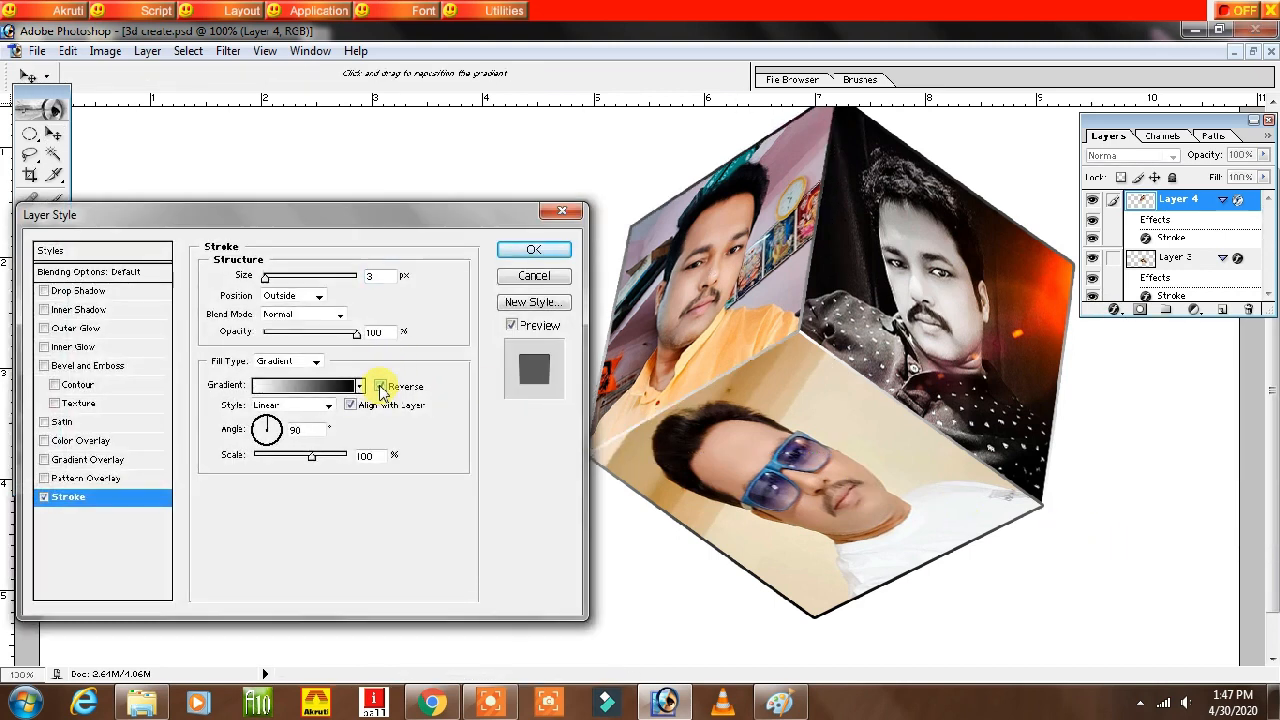
left_click(534, 256)
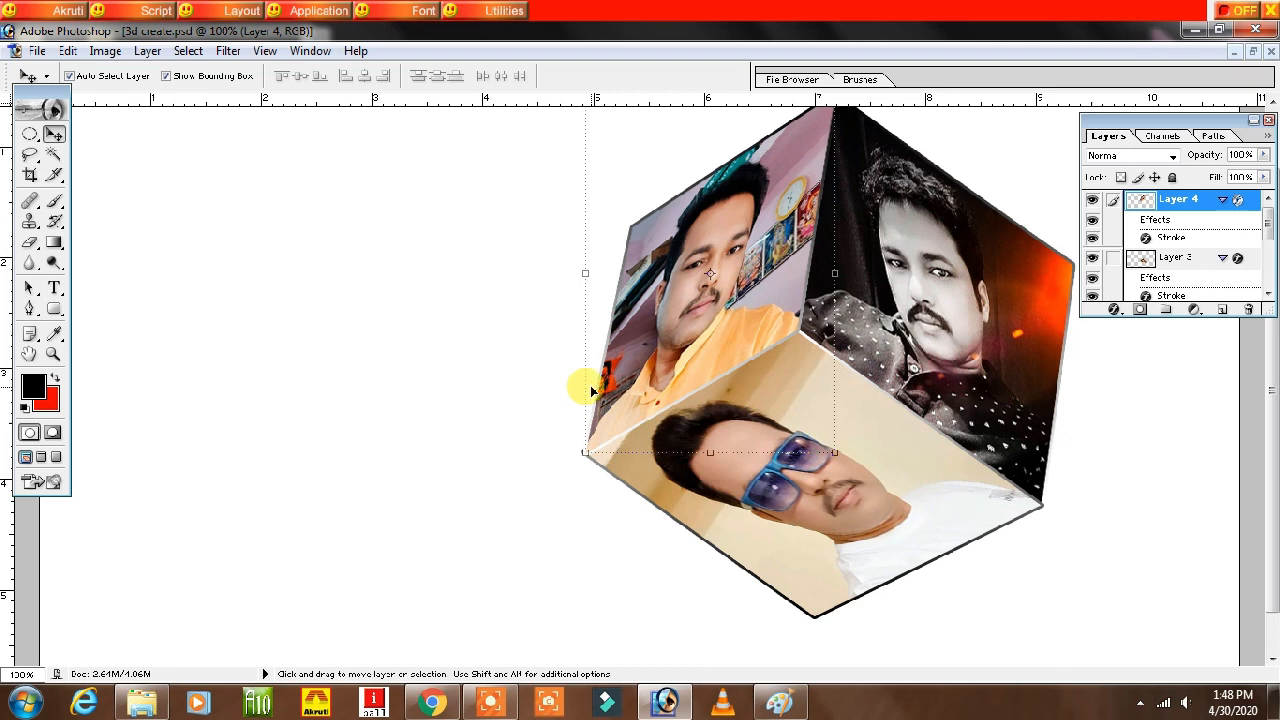
- Change the sunglasses portrait's stroke position to Inside and apply the layer style
left_click(925, 427)
left_click(1114, 310)
left_click(1136, 545)
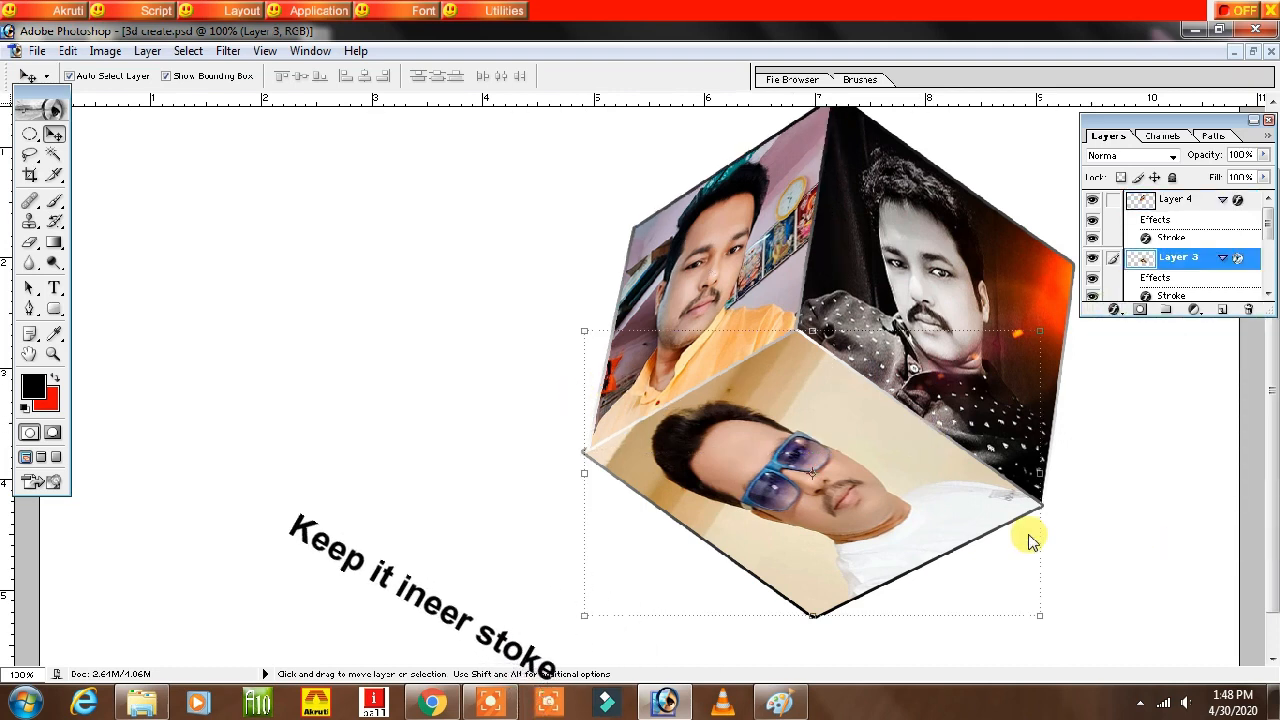
left_click(306, 295)
left_click(290, 309)
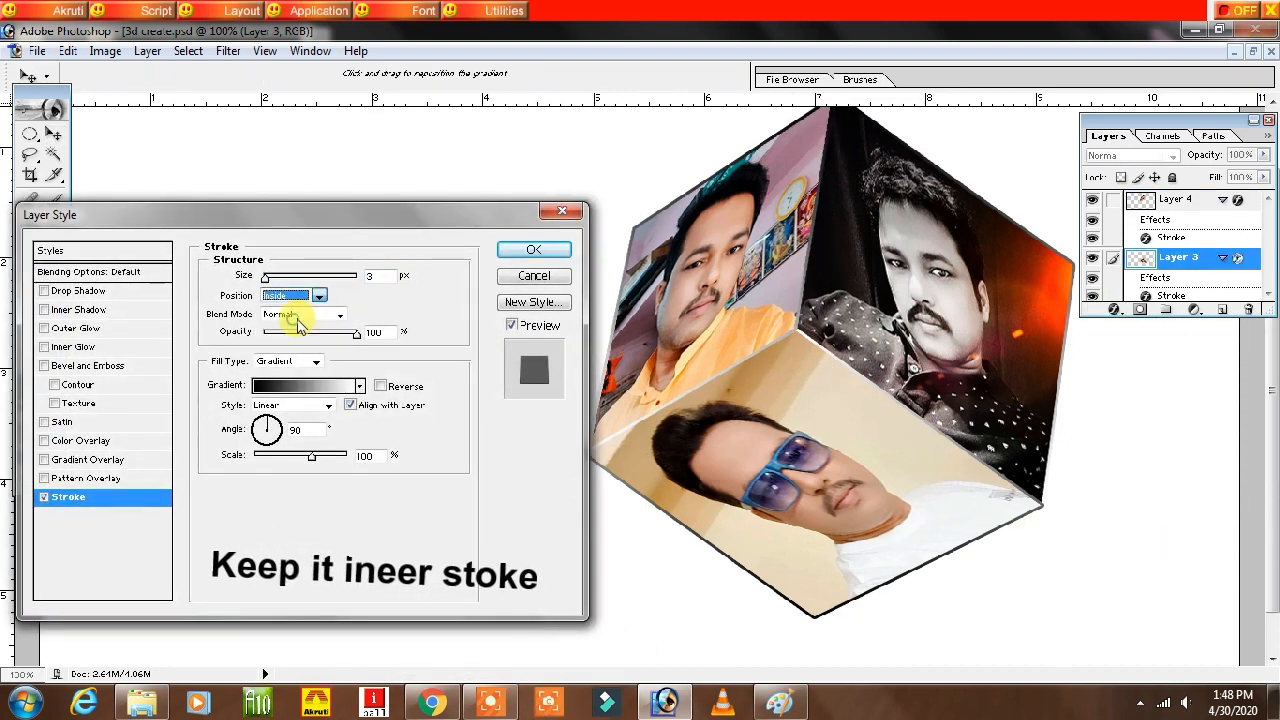
left_click(507, 252)
- Change the black-and-white portrait's stroke position to Inside and apply the layer style
left_click(930, 265)
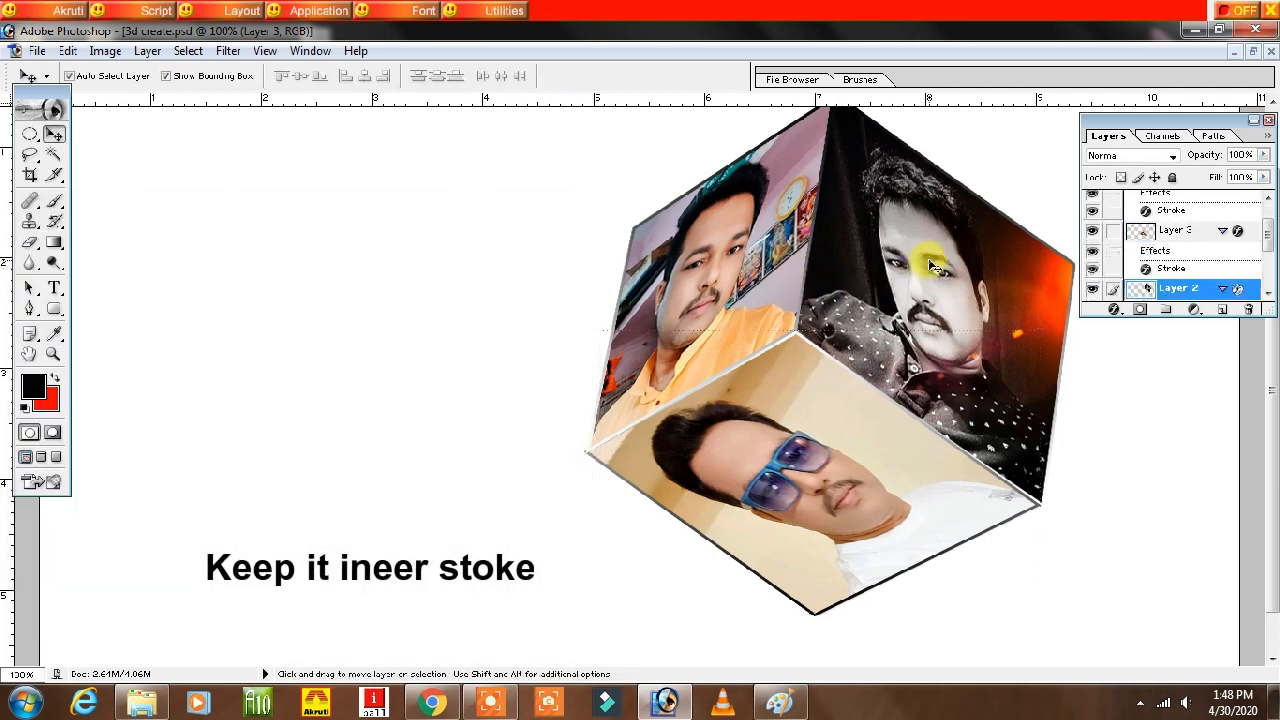
left_click(1113, 311)
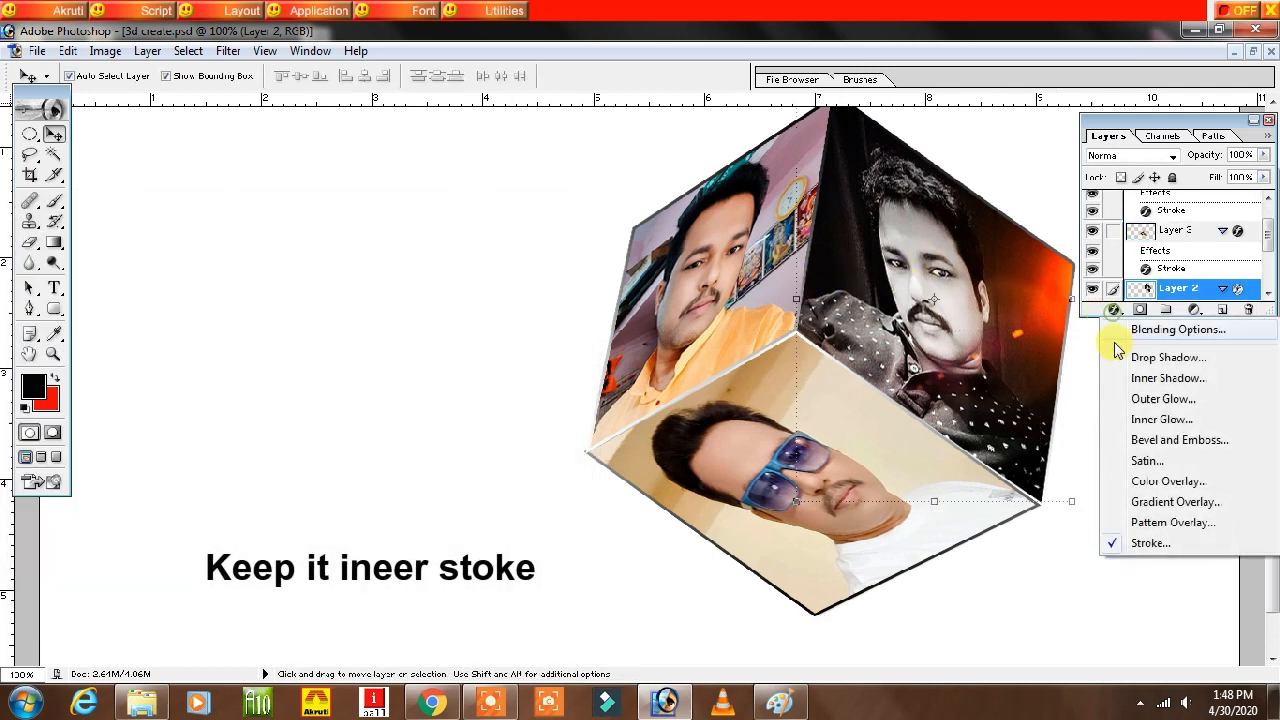
left_click(1132, 543)
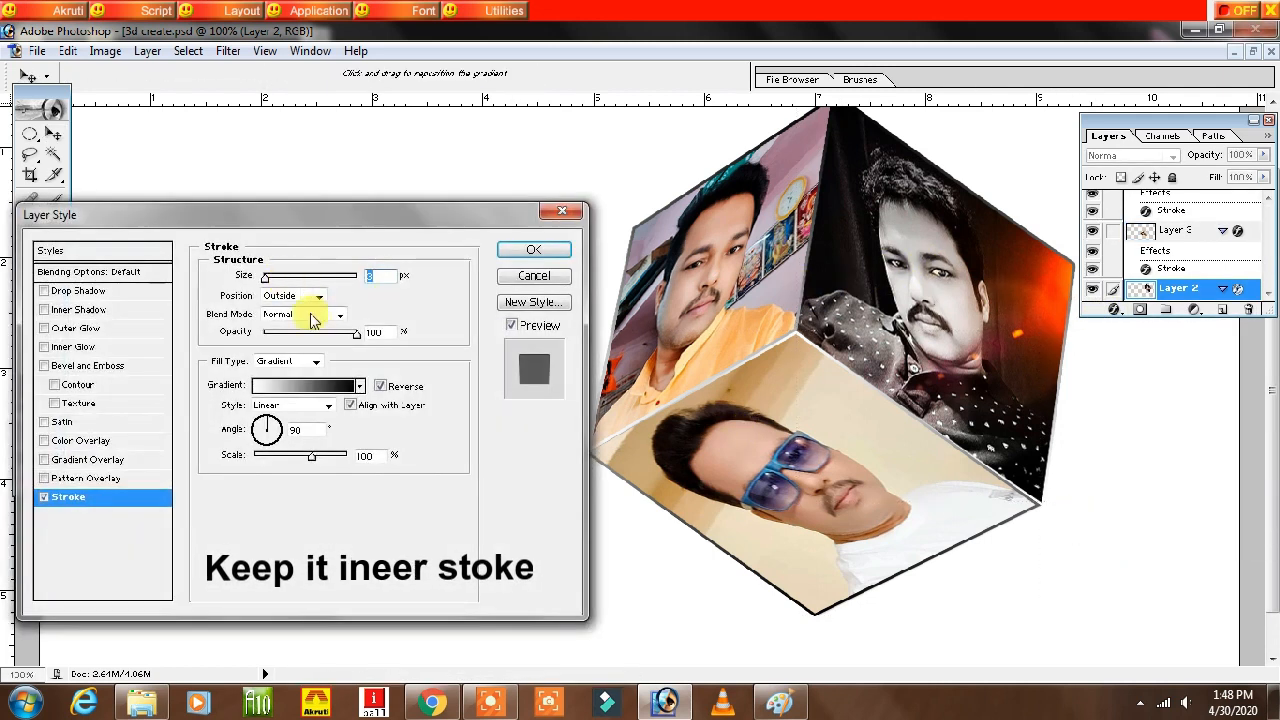
left_click(309, 298)
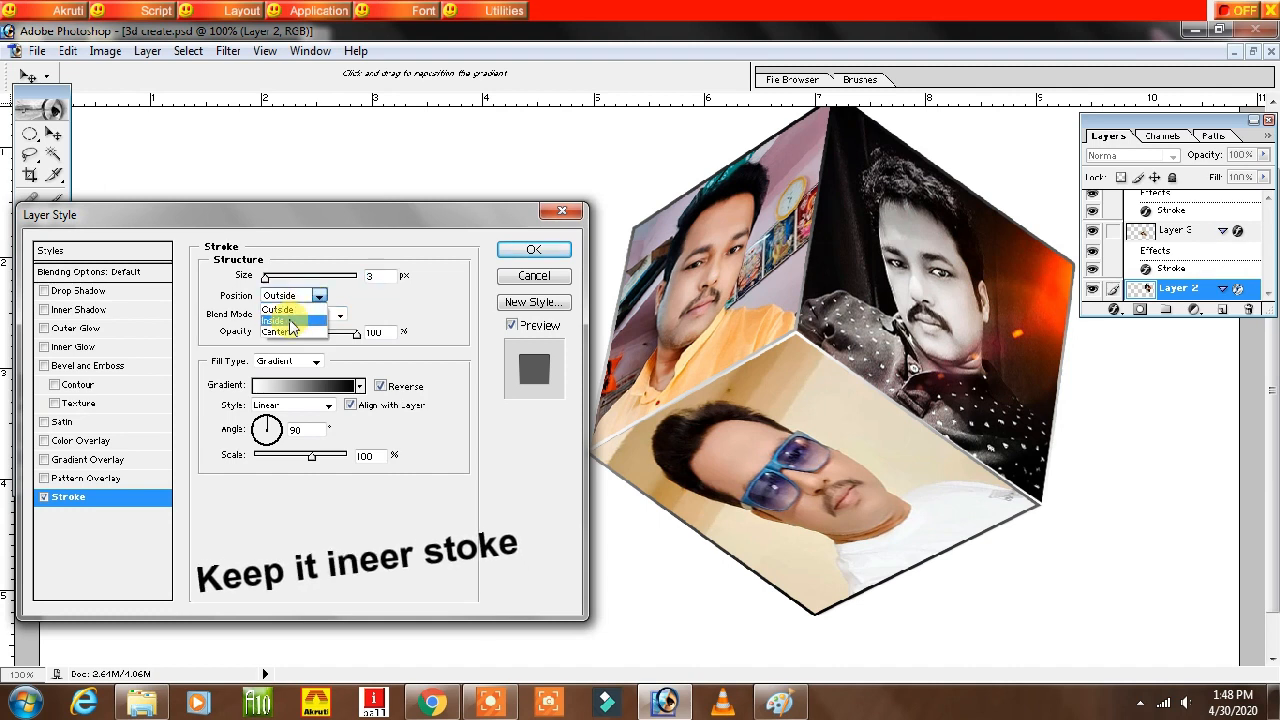
left_click(280, 312)
left_click(530, 251)
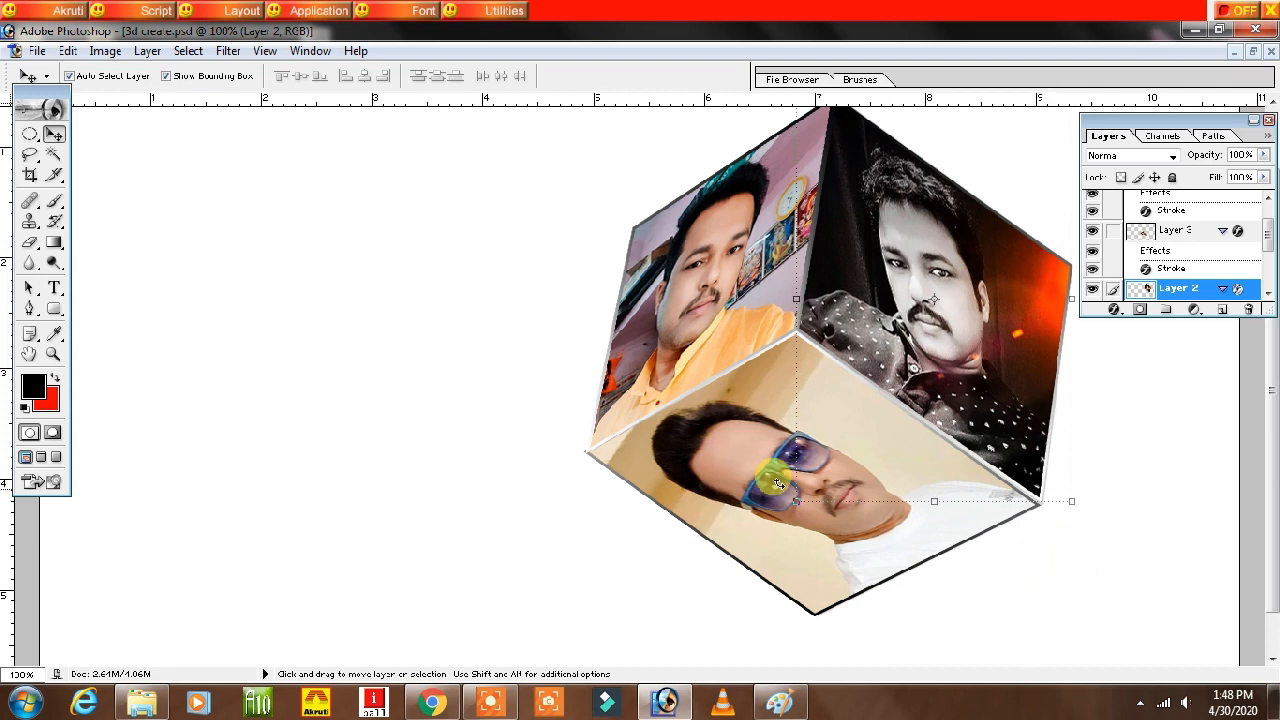
- Distort the black-and-white portrait's lower-right corner slightly downward to meet the sunglasses portrait's edge, and collapse the layer list
left_click(733, 480)
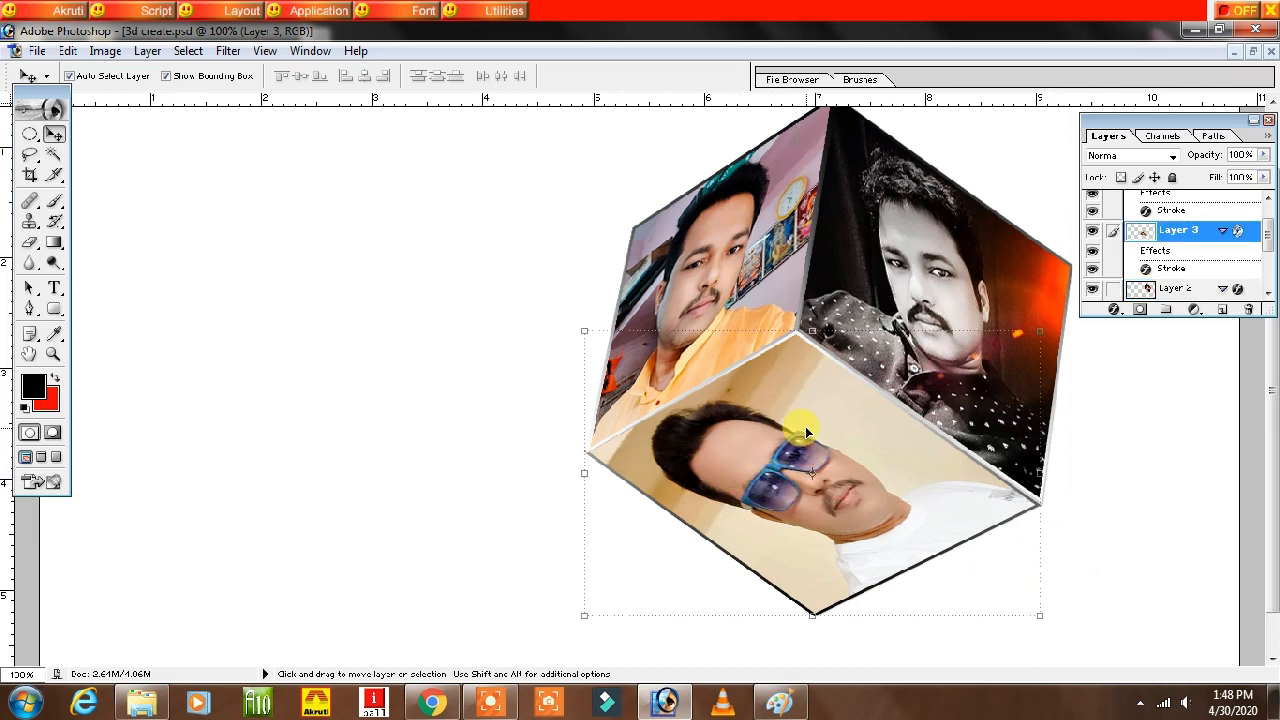
left_click(937, 314)
left_click_drag(1073, 502, 1073, 509)
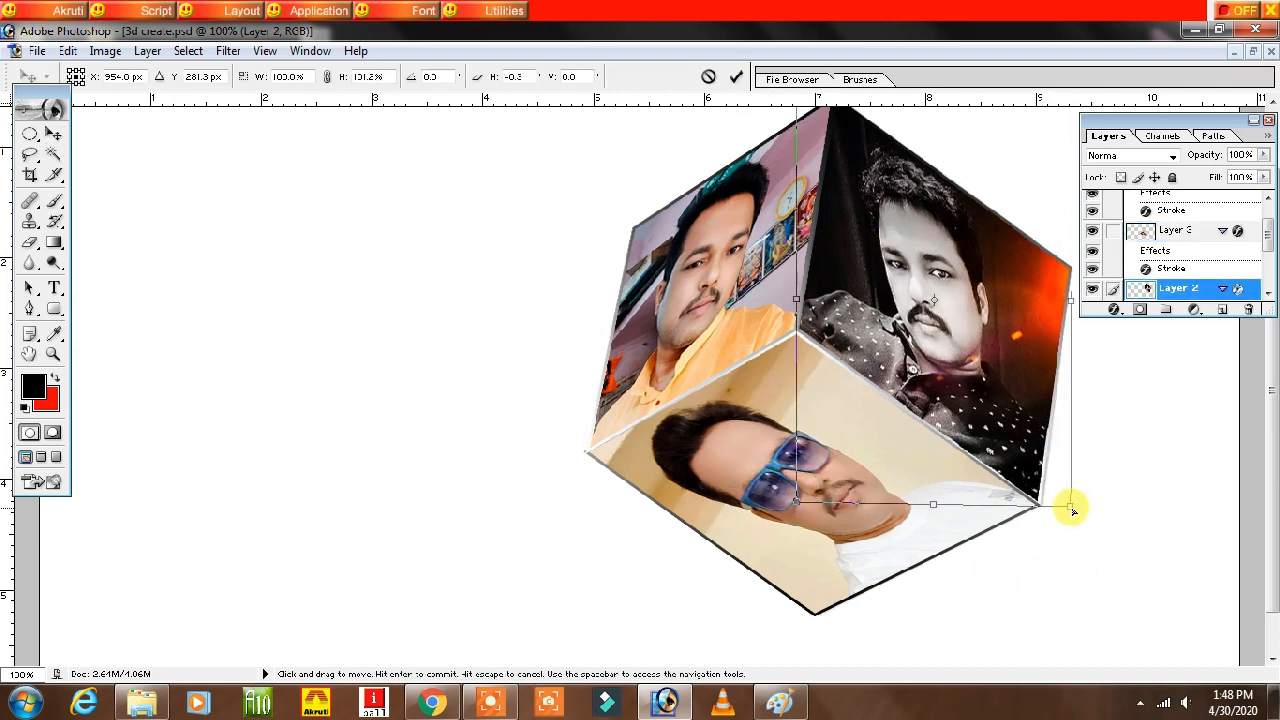
double_click(1023, 296)
double_click(1186, 122)
scroll(997, 379, "up", 1)
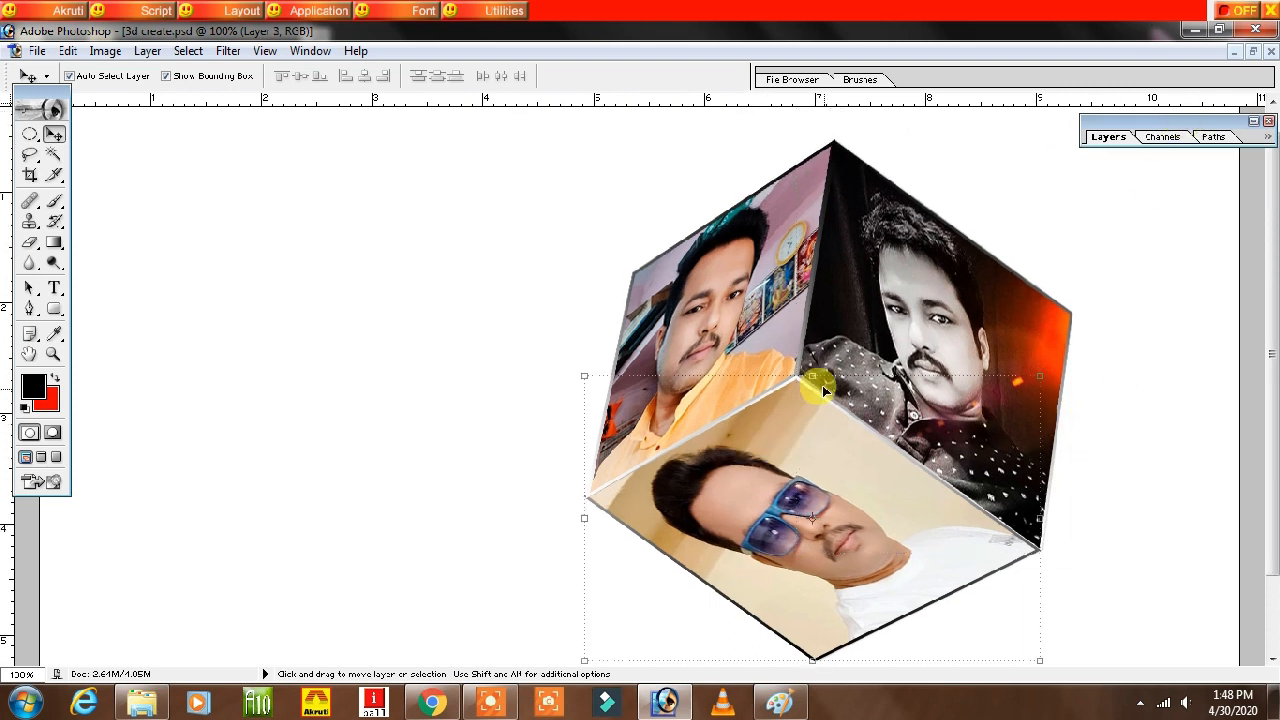
- Nudge the sunglasses portrait's upper-left bounding corner inward, and fine-tune the yellow-shirt portrait's lower-left corner to close the shared edge
left_click(770, 416)
left_click_drag(583, 373, 590, 380)
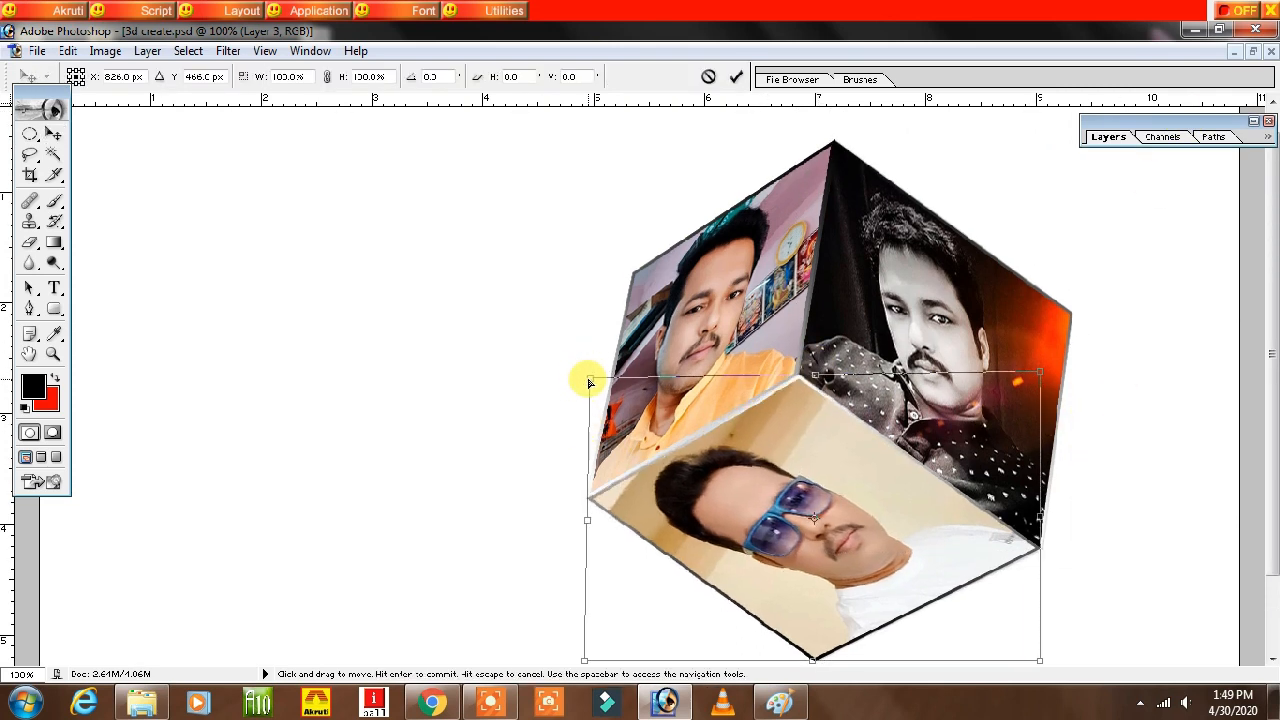
key("Return")
left_click(622, 396)
left_click_drag(588, 500, 588, 500)
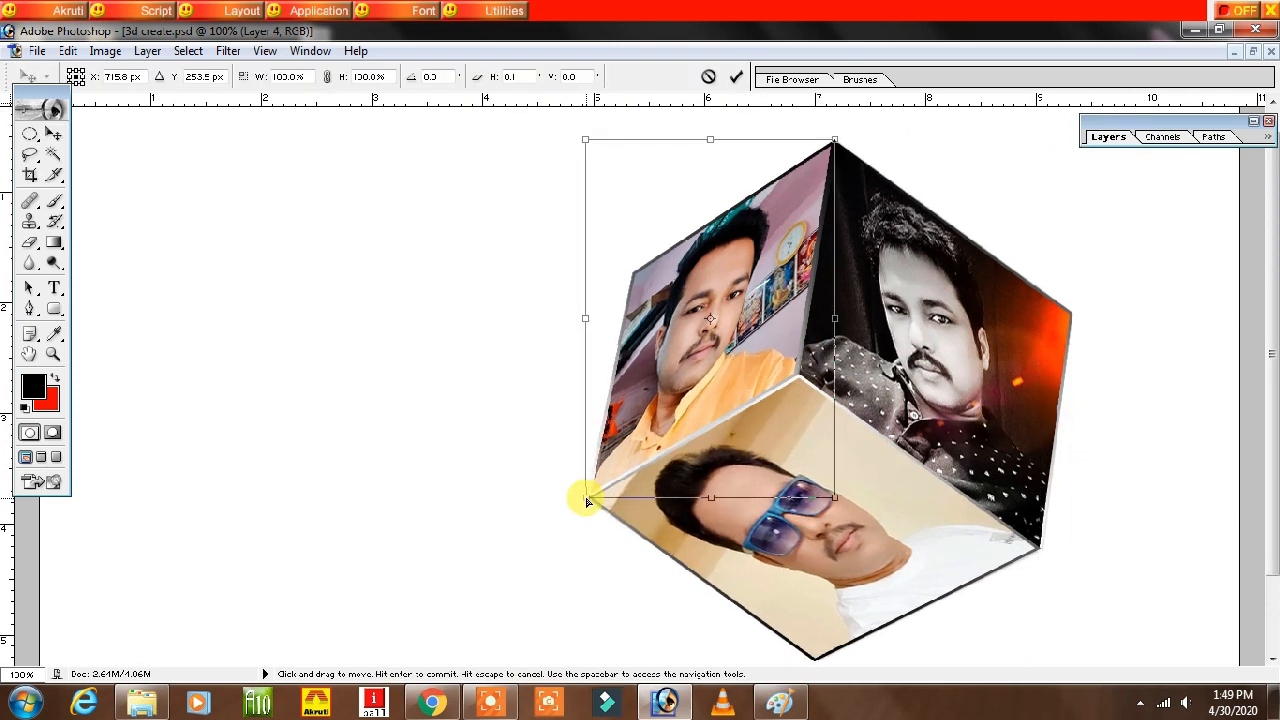
key("Return")
- Apply Levels to the sunglasses portrait with shadow input 63, midtone 1.34 and a slightly lowered highlight input
left_click(535, 426)
left_click(706, 368)
left_click(990, 377)
left_click(785, 584)
key("ctrl+l")
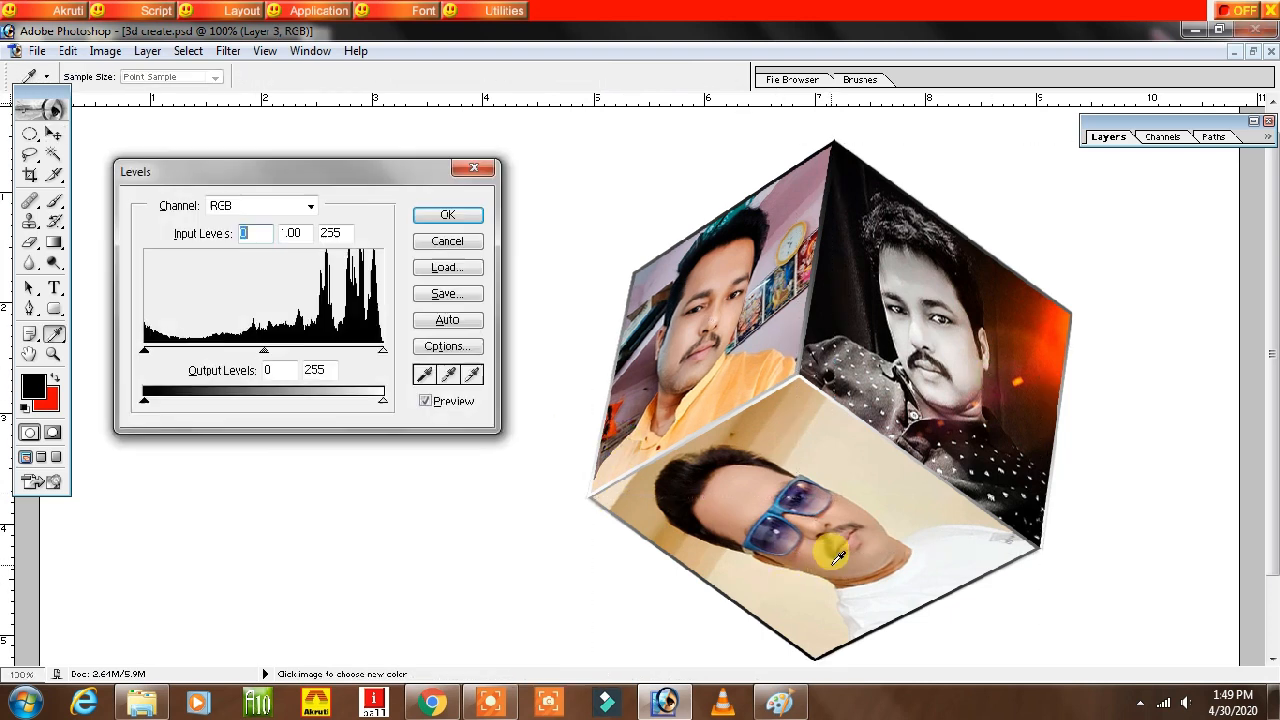
left_click_drag(144, 350, 194, 349)
left_click_drag(288, 350, 274, 352)
mouse_move(194, 350)
left_mouse_down()
mouse_move(215, 352)
mouse_move(203, 353)
left_mouse_up()
left_click_drag(280, 352, 274, 352)
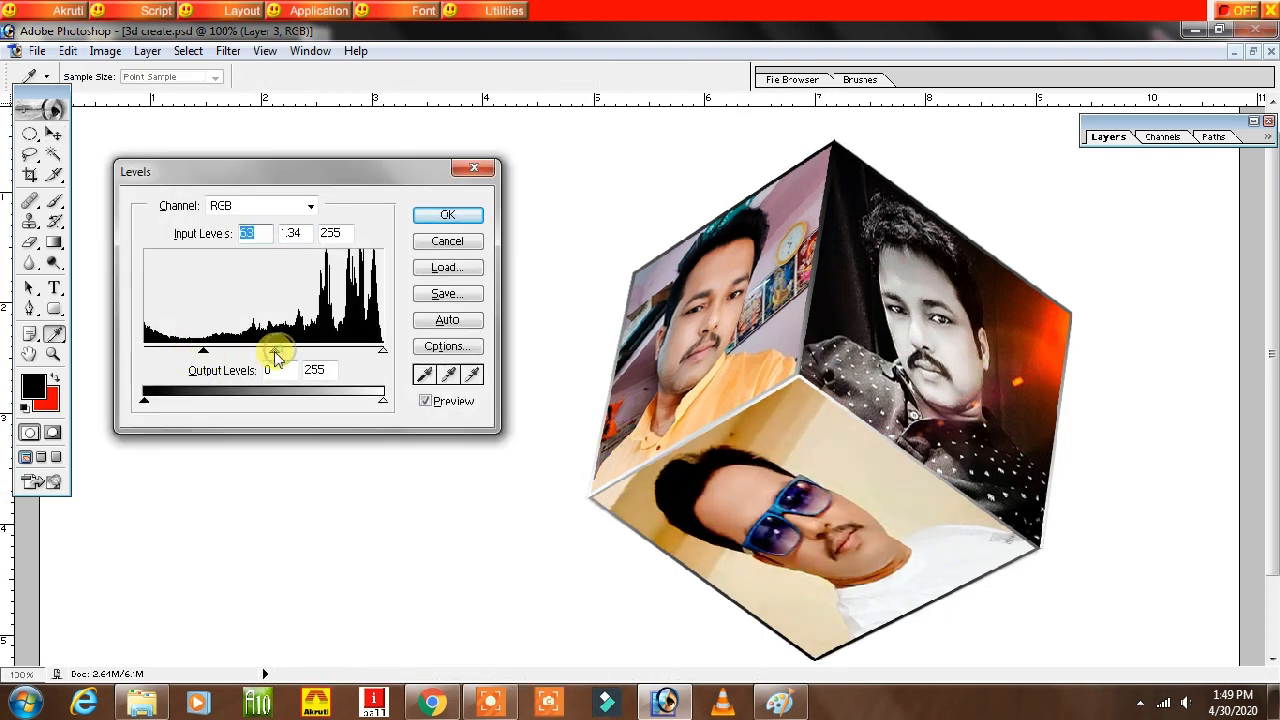
left_click_drag(383, 352, 376, 352)
left_click(448, 215)
- Reuse the last Levels settings on the yellow-shirt portrait with darker midtones, and on the black-and-white portrait as they are
left_click(682, 296)
key("ctrl+alt+l")
mouse_move(274, 350)
left_mouse_down()
mouse_move(294, 354)
mouse_move(261, 352)
left_mouse_up()
left_click(437, 217)
left_click(981, 328)
key("ctrl+alt+l")
left_click(450, 218)
- Link the three portrait layers and Layer 1, and move the cube slightly left while scaling it down a little
key("ctrl+minus")
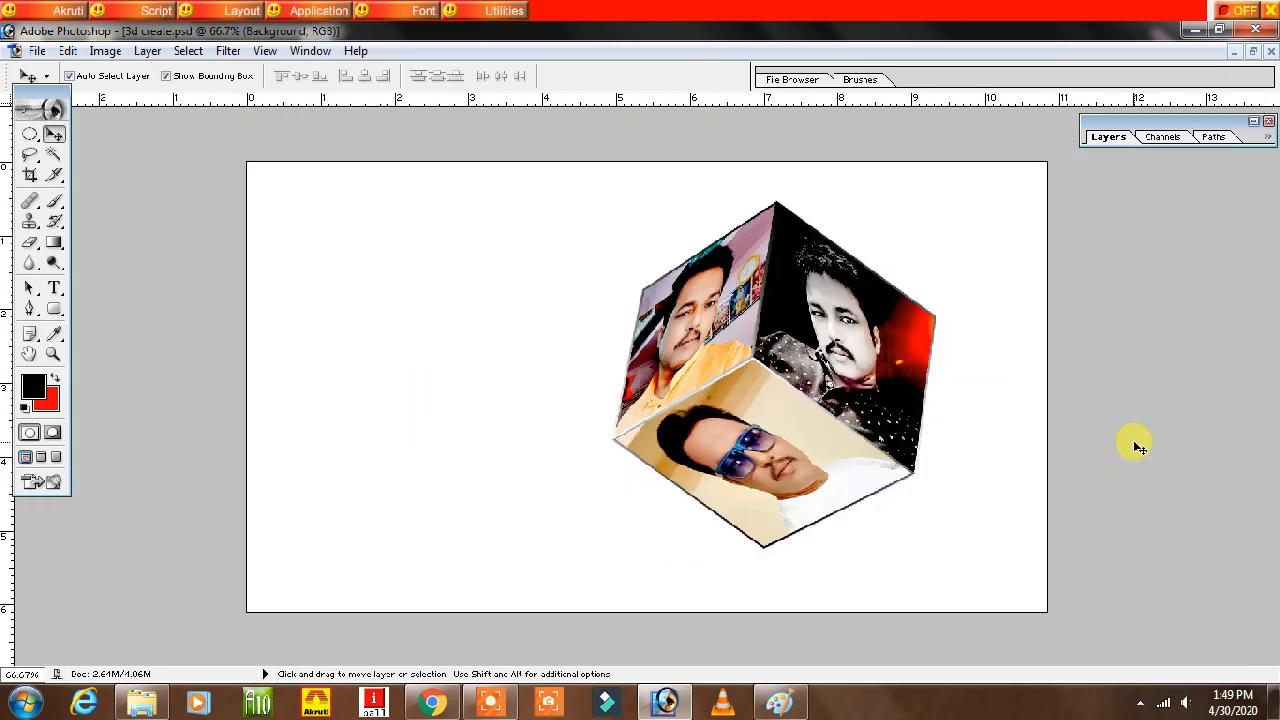
right_click(694, 290)
left_click(714, 317)
left_click(1254, 121)
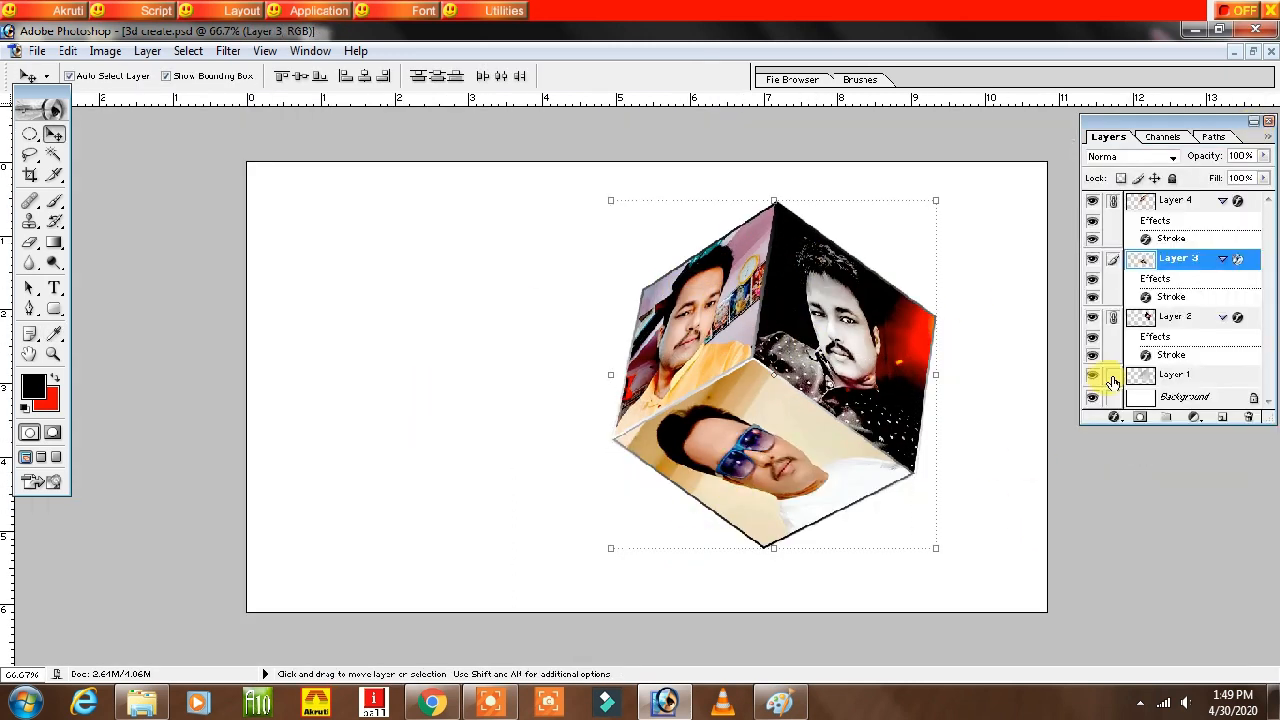
mouse_move(847, 412)
left_mouse_down()
mouse_move(809, 410)
mouse_move(829, 412)
left_mouse_up()
left_click_drag(593, 548, 598, 543)
key("Return")
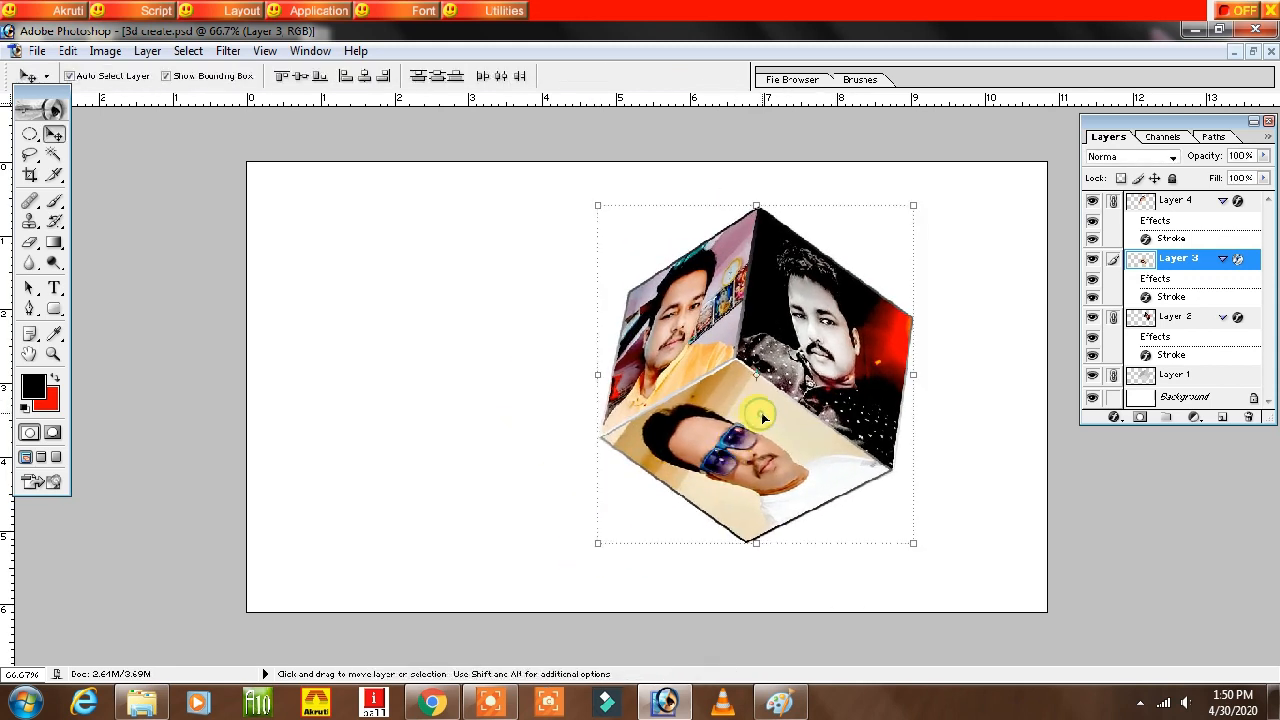
- Move the linked cube toward the right side of the canvas and scale it up slightly
left_click_drag(765, 421, 820, 424)
left_click_drag(651, 205, 642, 196)
key("Return")
left_click_drag(849, 286, 888, 288)
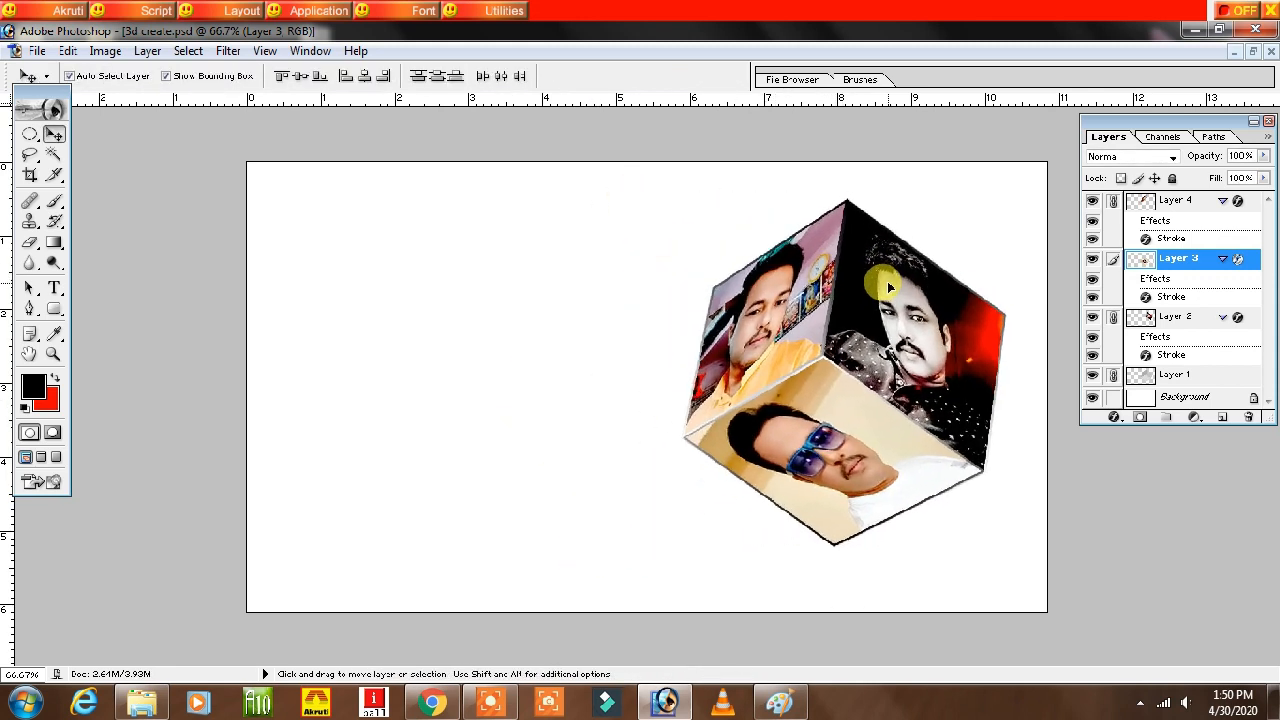
left_click_drag(680, 547, 673, 554)
key("Return")
- Enlarge the cube to about 104% and again to about 102%, and reposition it near the canvas's right edge
left_click_drag(818, 427, 828, 427)
left_click_drag(683, 198, 670, 183)
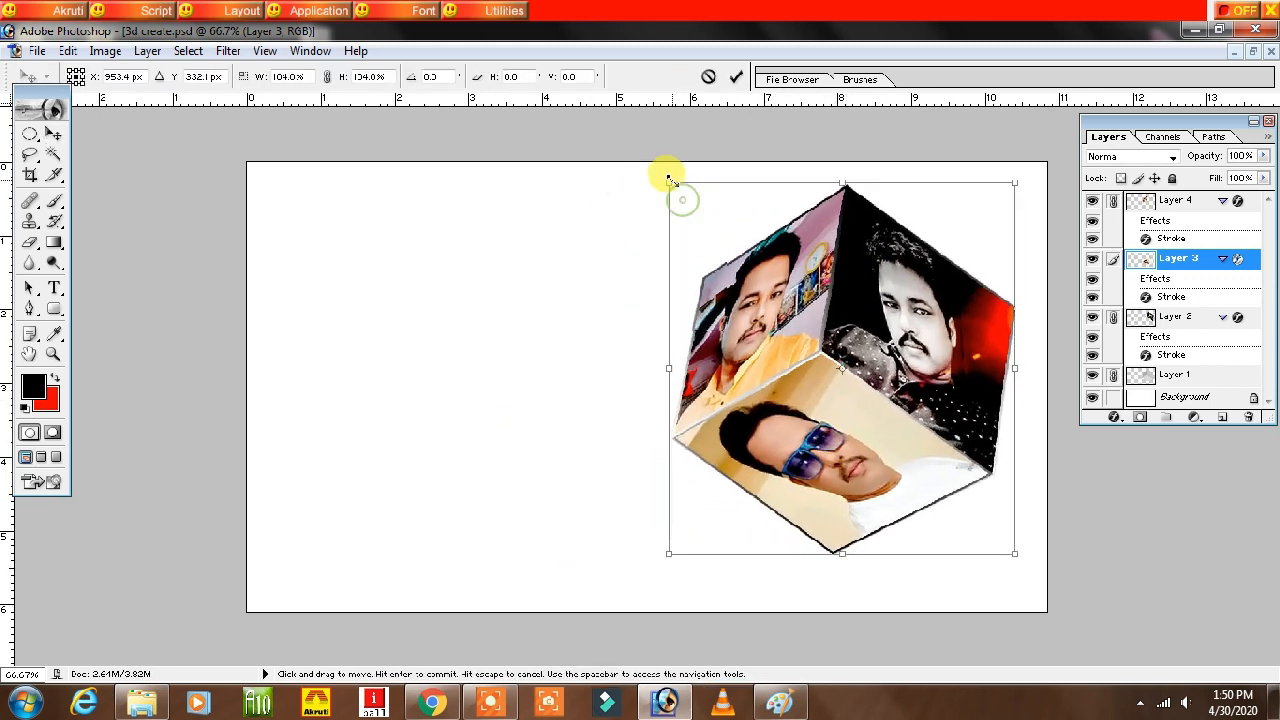
key("Return")
left_click_drag(669, 553, 659, 565)
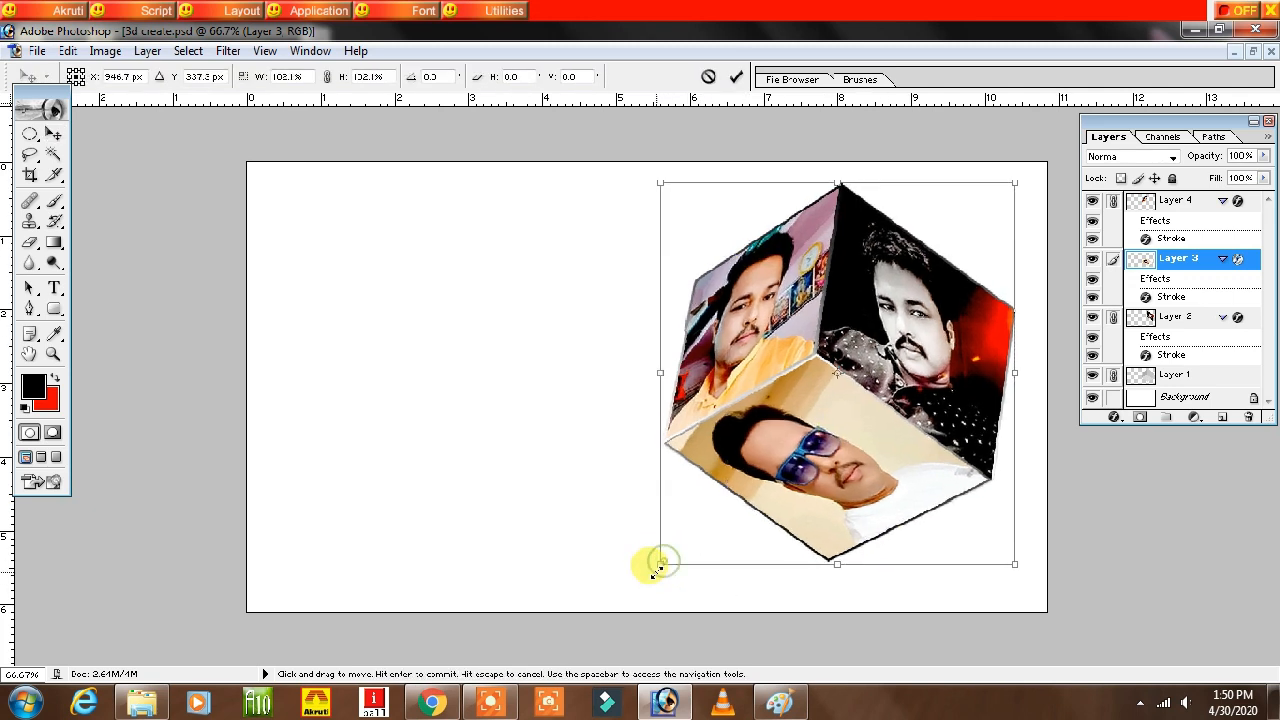
key("Return")
left_click_drag(826, 432, 840, 427)
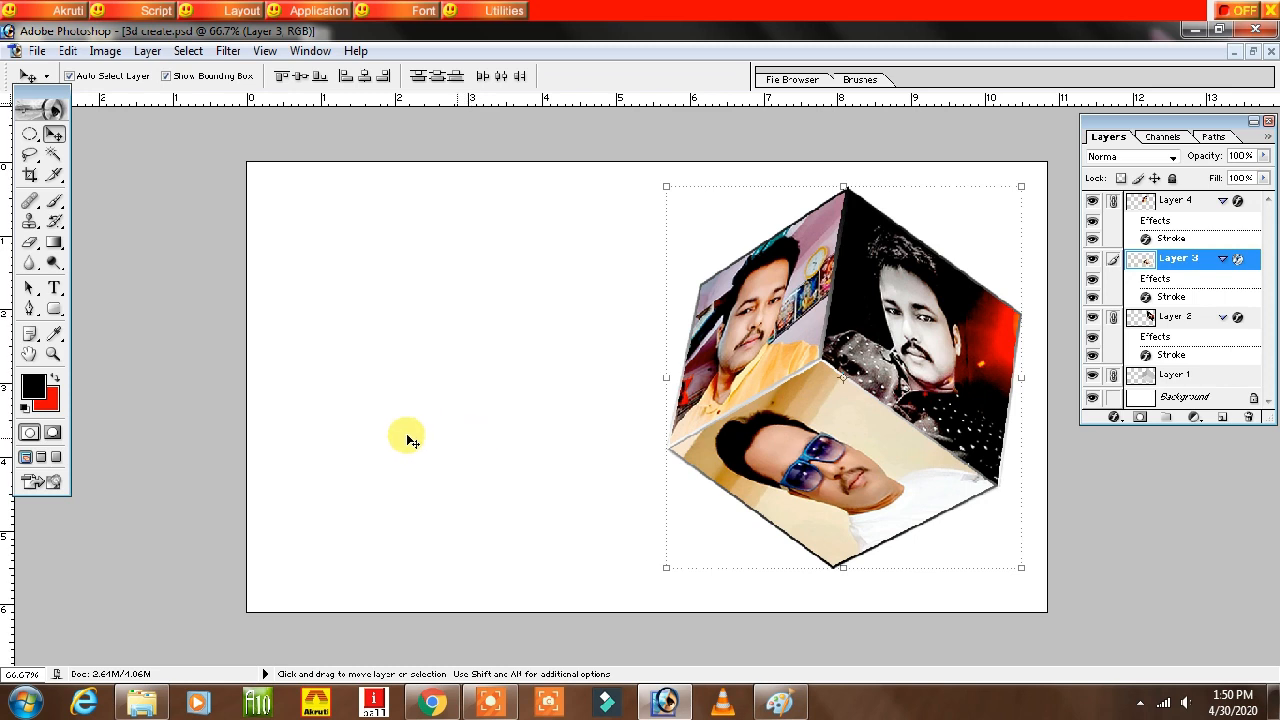
- Add a new layer above the sunglasses portrait and set the Brush to the soft 300 px tip
left_click(55, 203)
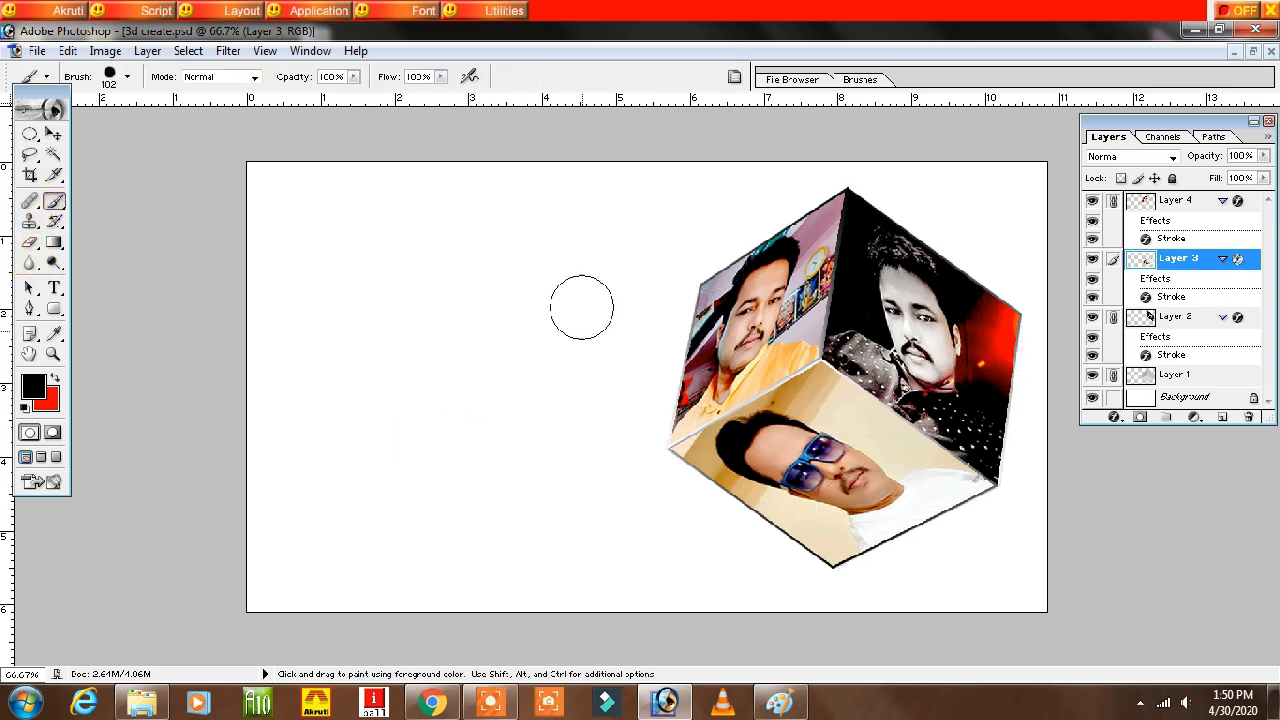
left_click(1222, 418)
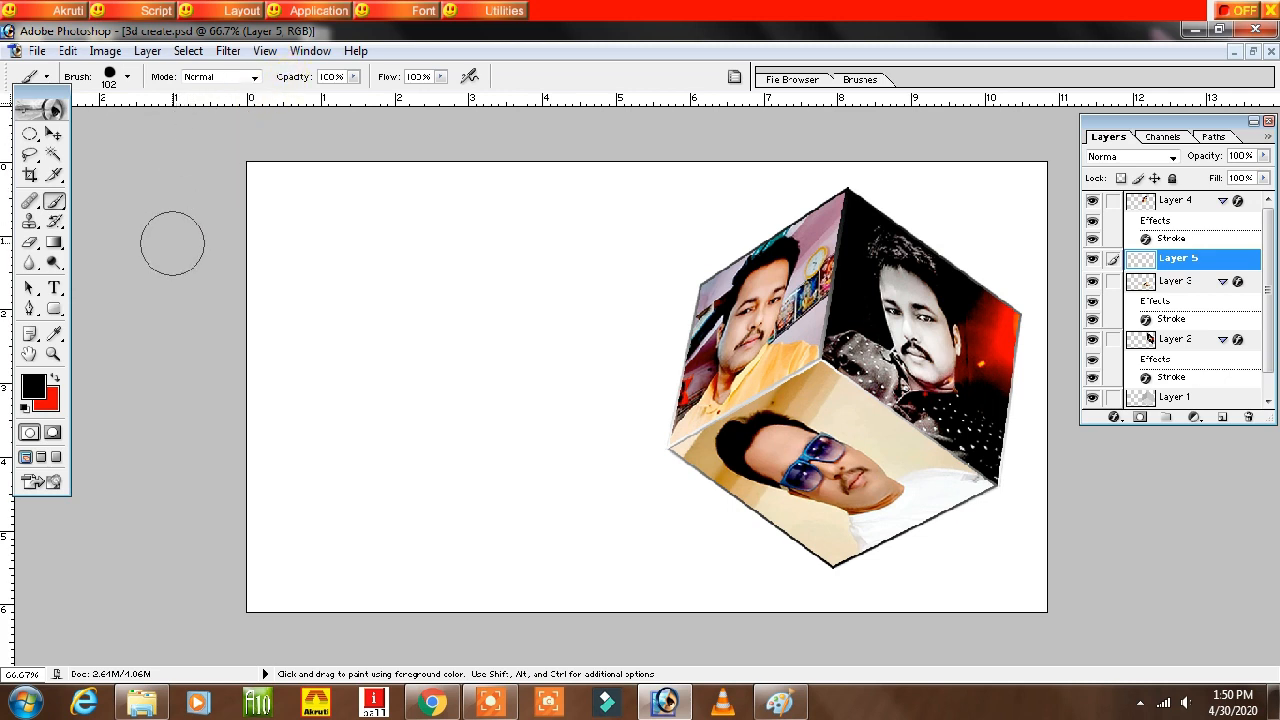
left_click(127, 78)
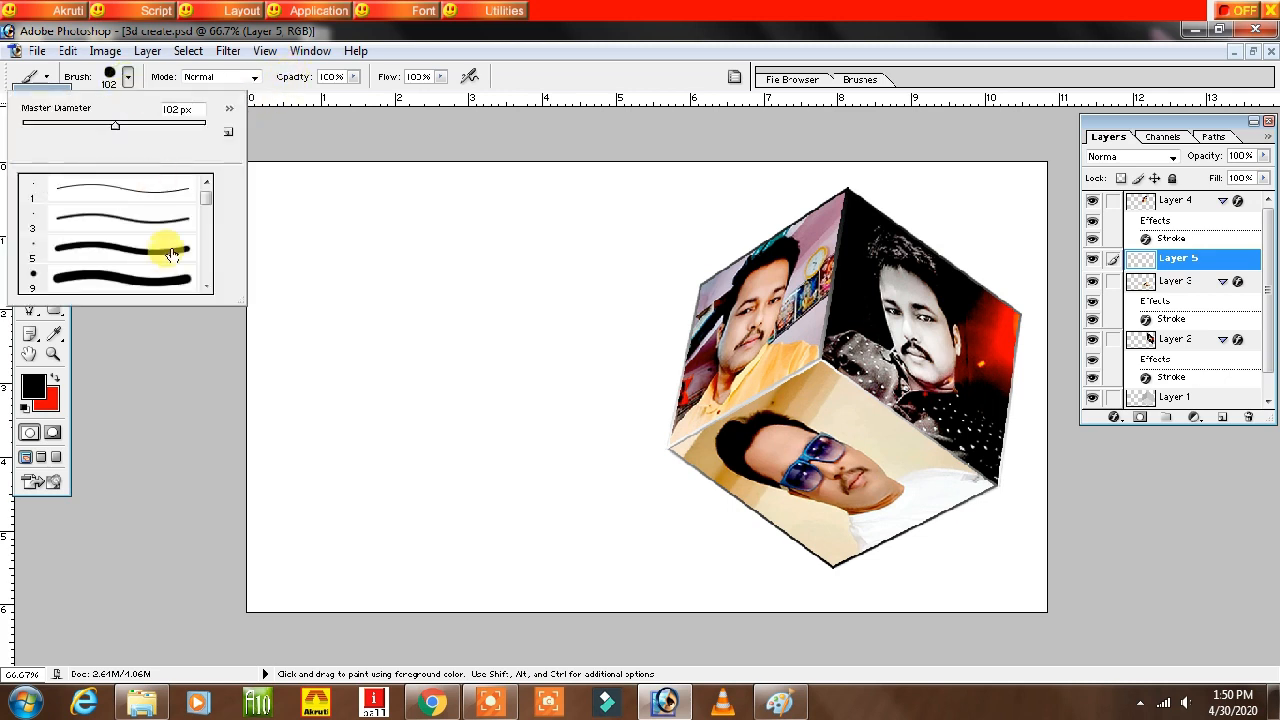
scroll(160, 250, "down", 4)
scroll(160, 250, "down", 3)
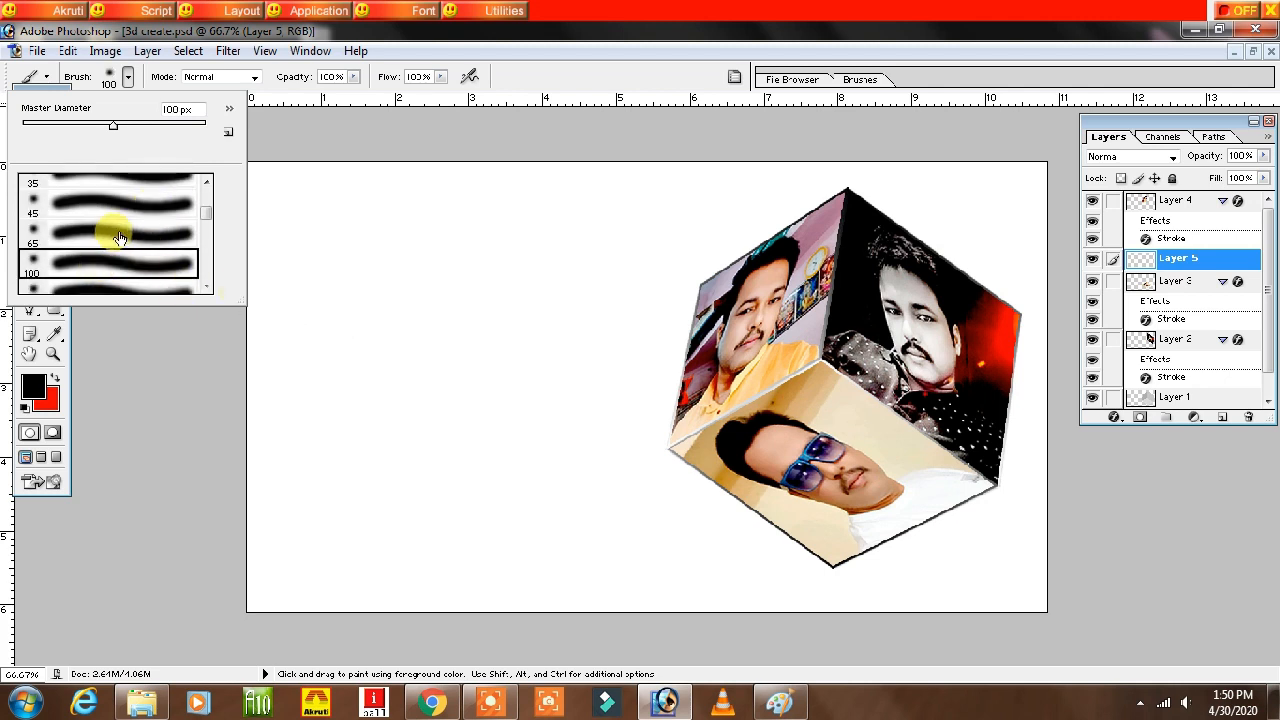
scroll(121, 250, "down", 2)
left_click(100, 283)
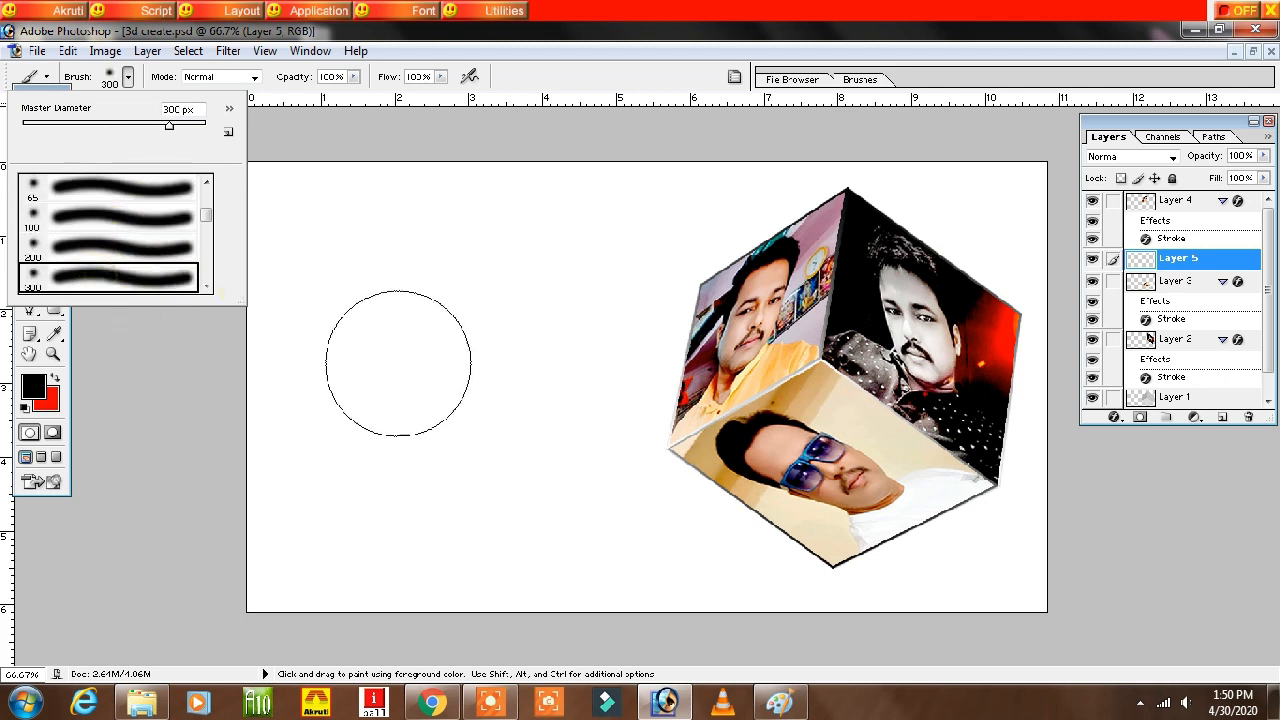
- Paint a large soft black spot on the empty canvas area beside the cube
left_click(453, 365)
left_click(453, 365)
left_click(453, 365)
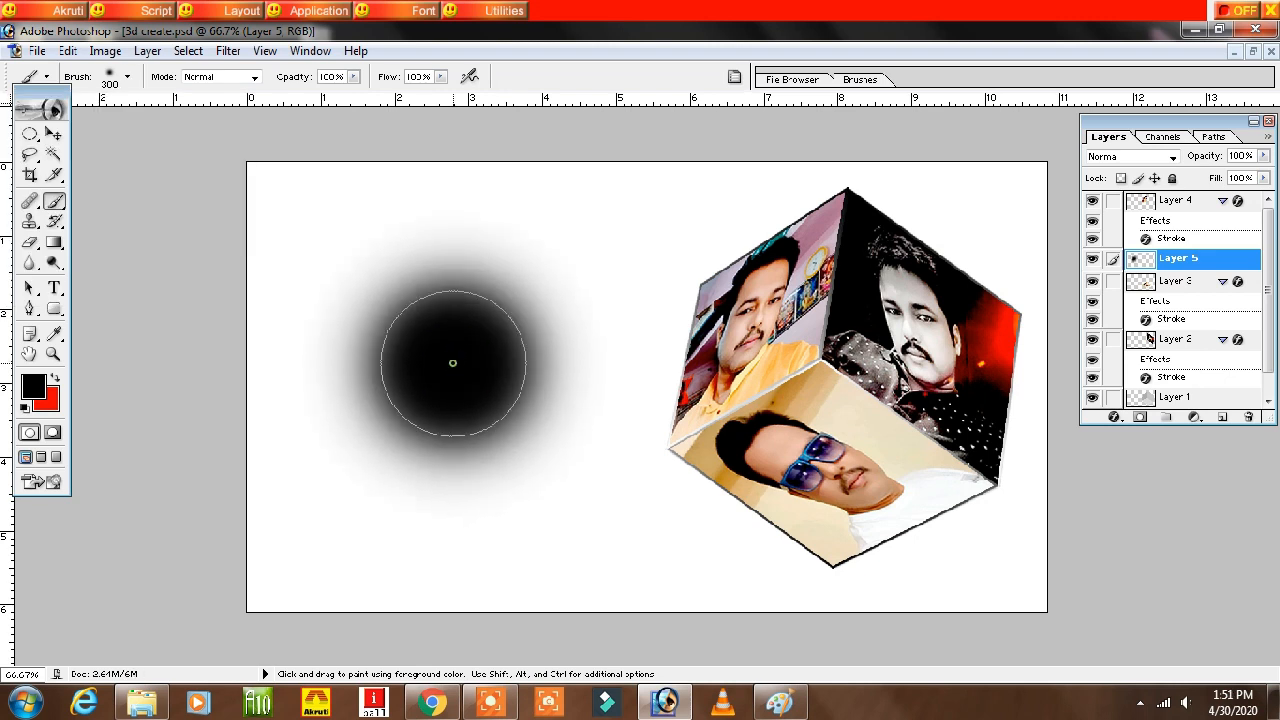
- Move the black spot under the cube, distort it into a wide slanted shadow, and send it behind the sunglasses portrait
left_click(54, 134)
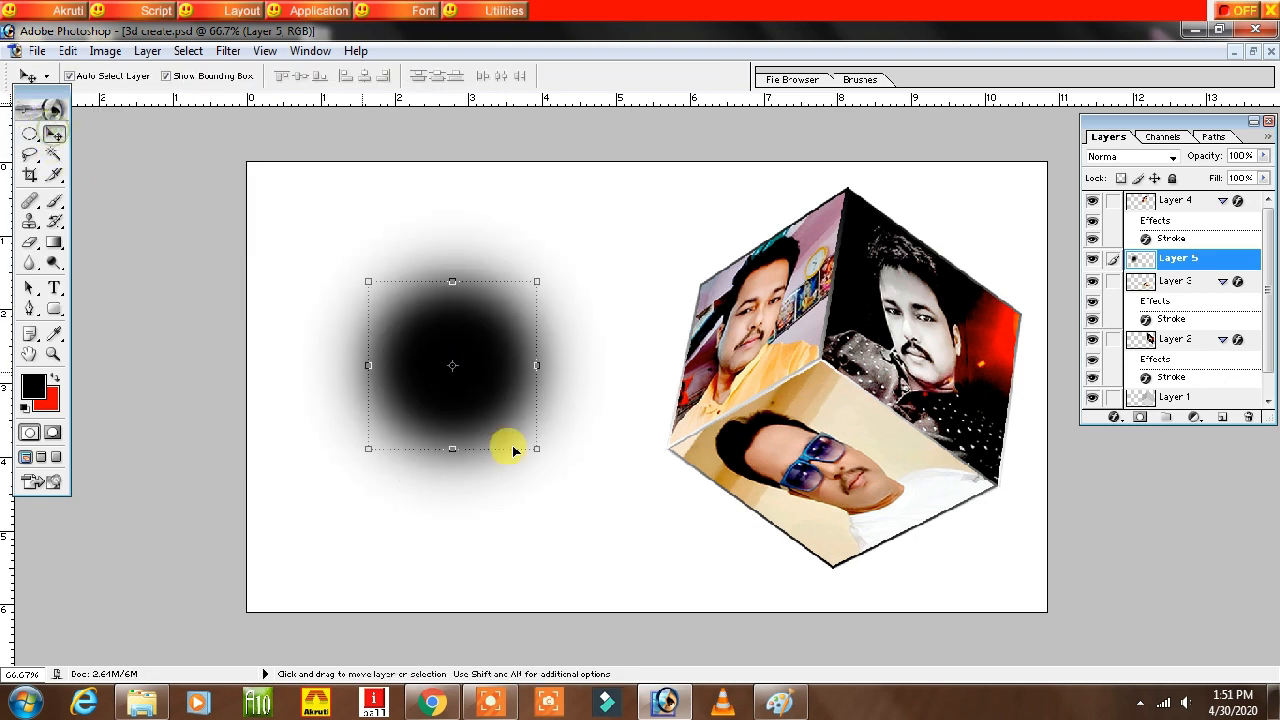
left_click_drag(477, 383, 858, 526)
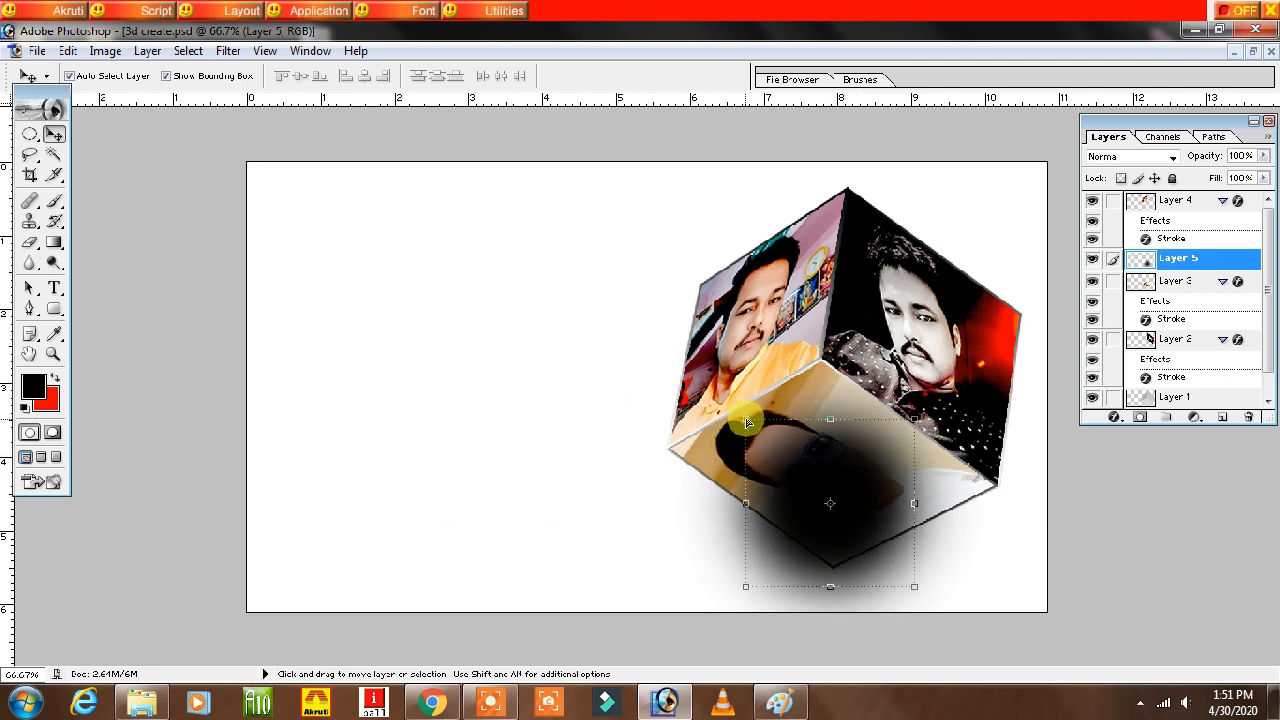
left_click_drag(730, 424, 643, 408)
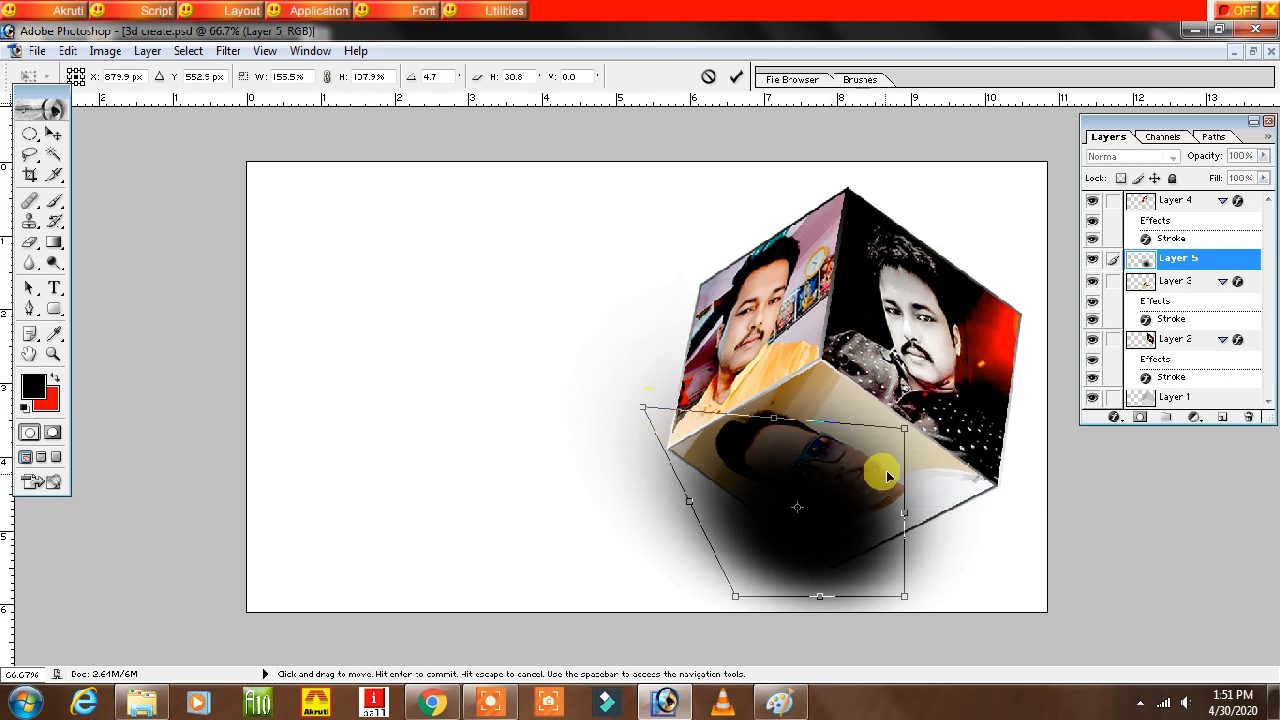
left_click_drag(906, 598, 991, 571)
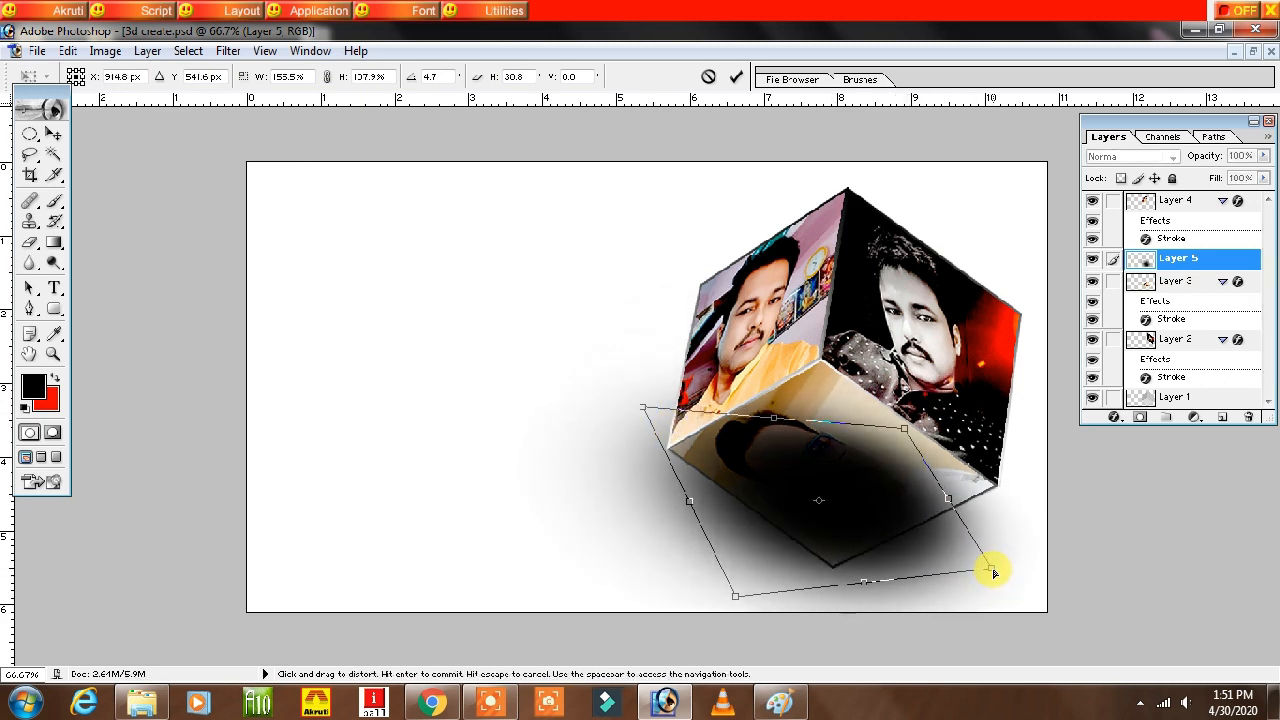
left_click_drag(643, 408, 606, 398)
double_click(743, 473)
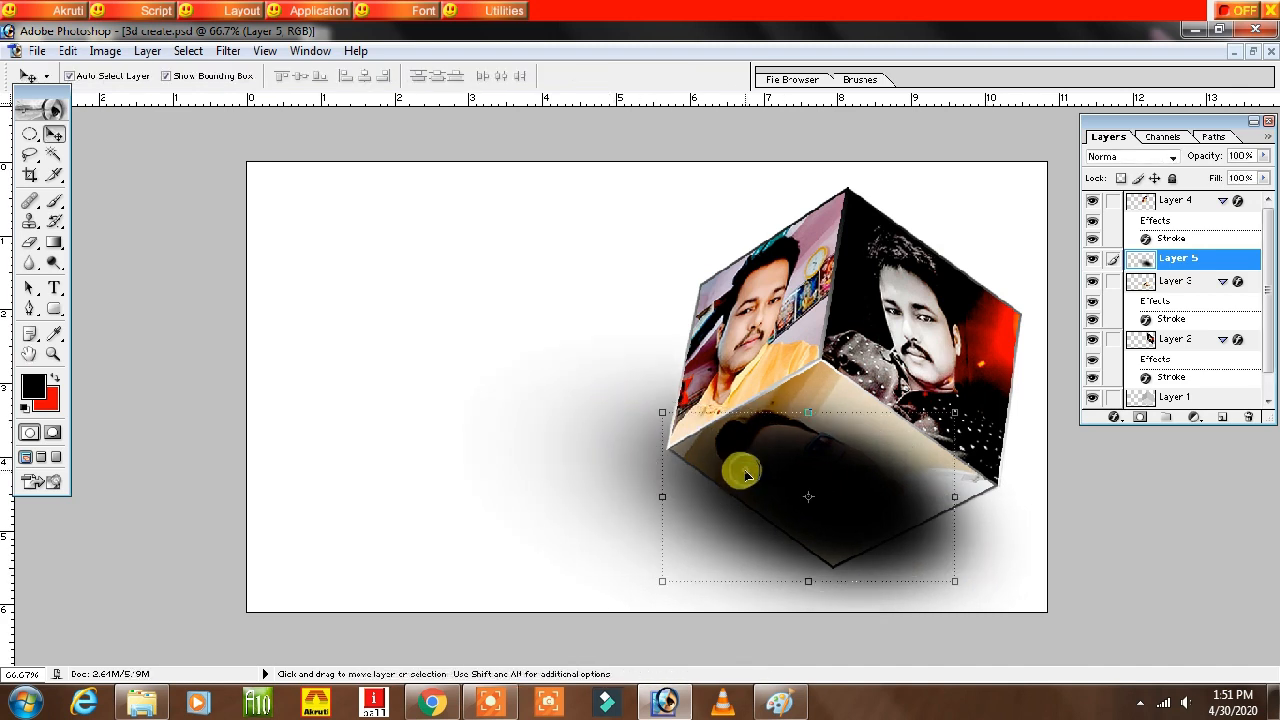
key("ctrl+bracketleft")
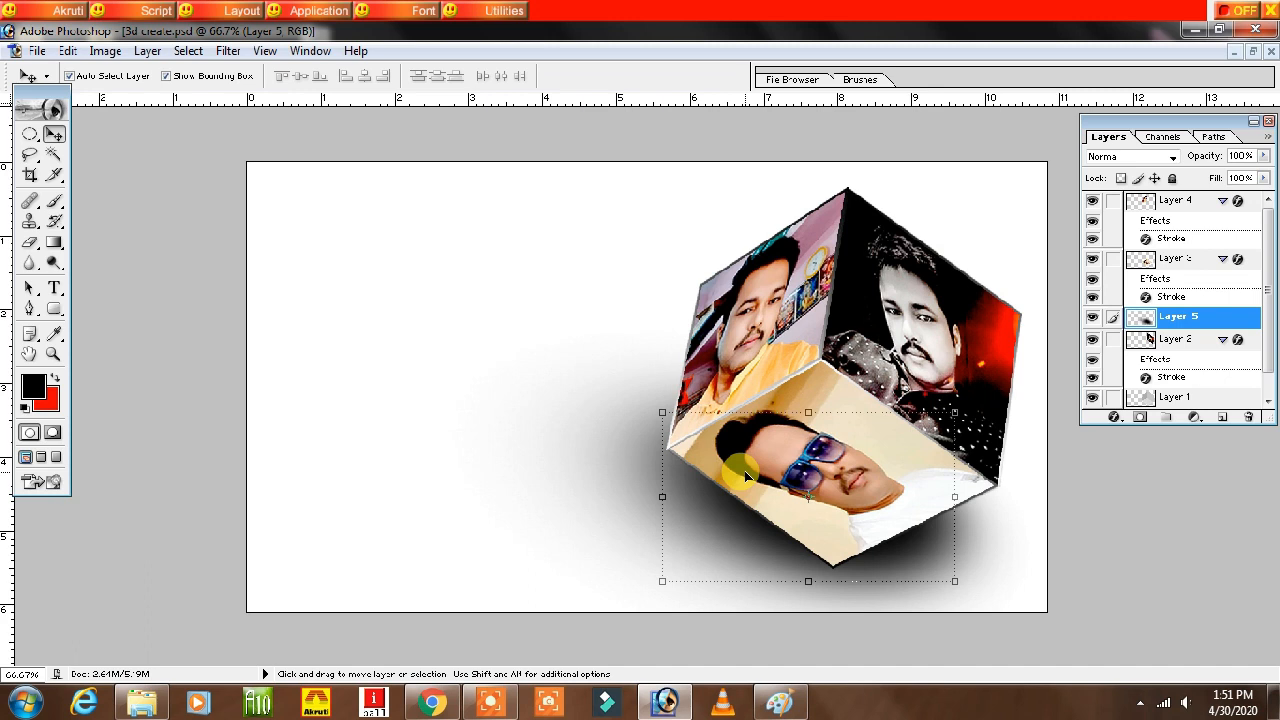
- Scale the linked three-portrait cube down slightly to about 99.2%, leaving its shadow out of the transformation
left_click(866, 300)
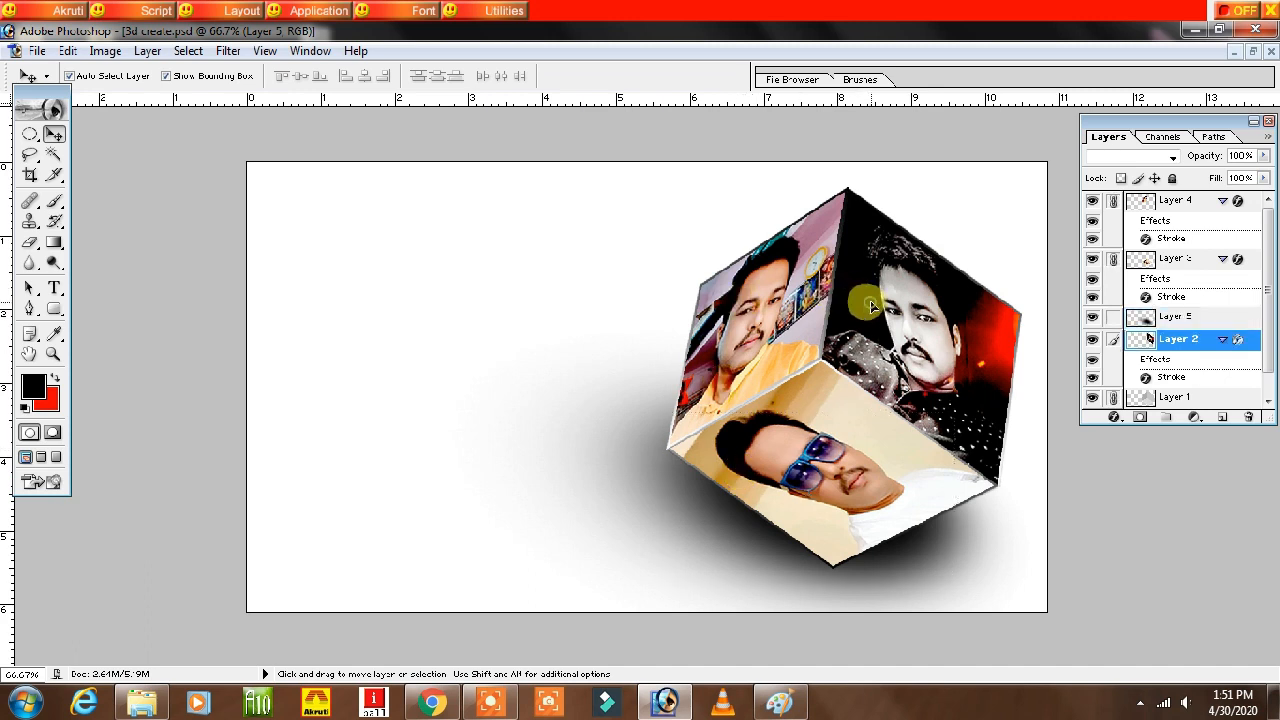
mouse_move(1021, 569)
left_mouse_down()
mouse_move(1009, 530)
mouse_move(1022, 565)
left_mouse_up()
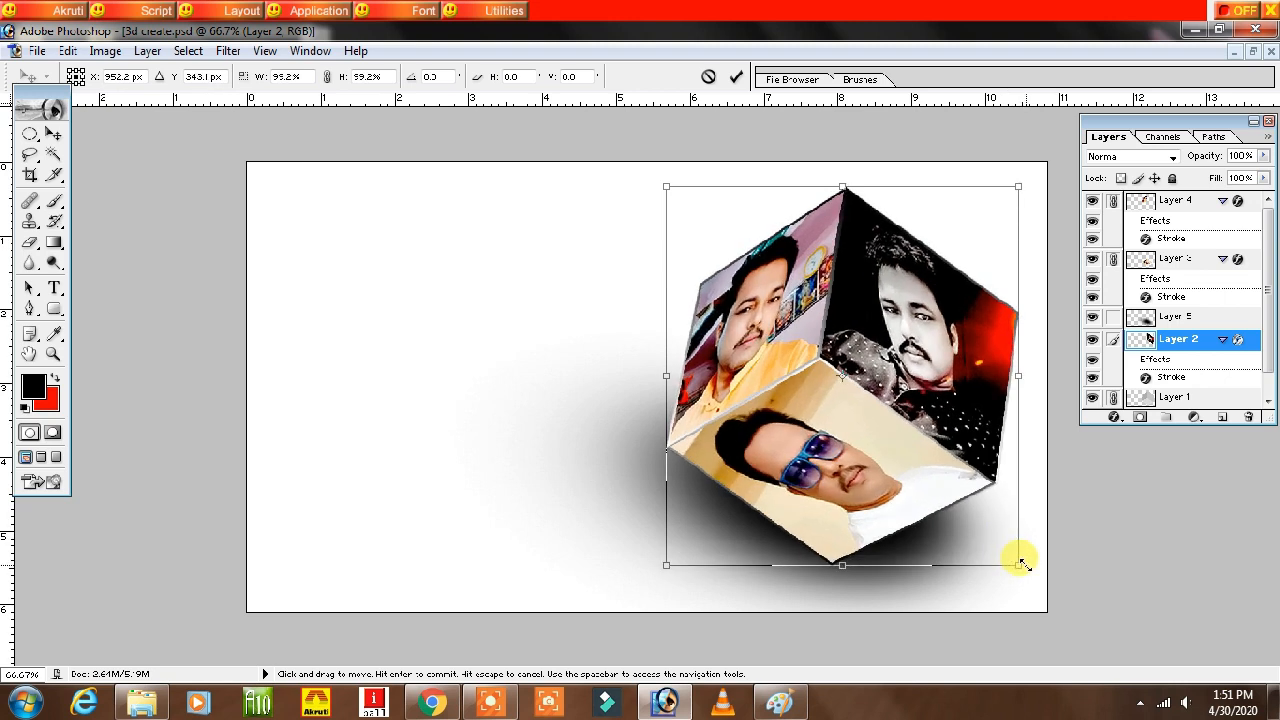
key("Return")
left_click(451, 411)
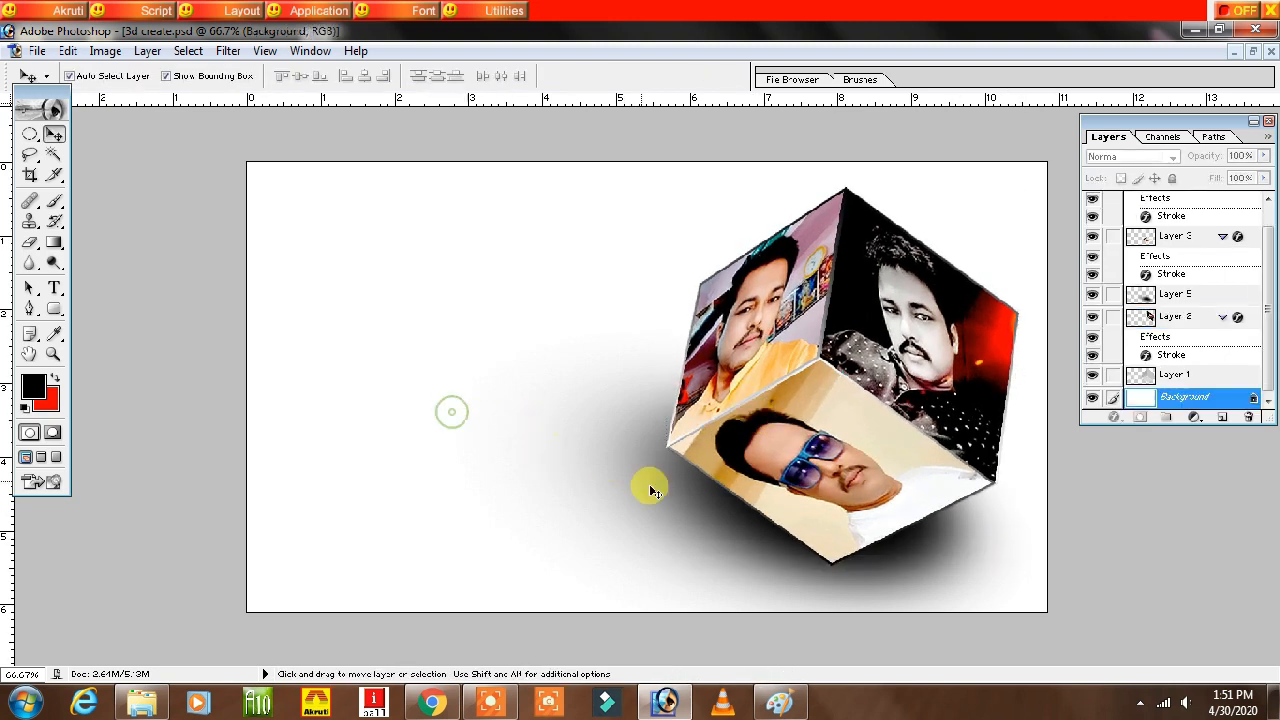
- Flatten the shadow under the cube vertically to about half its height, keeping its lower edge in place
left_click(688, 491)
left_click_drag(815, 410, 832, 505)
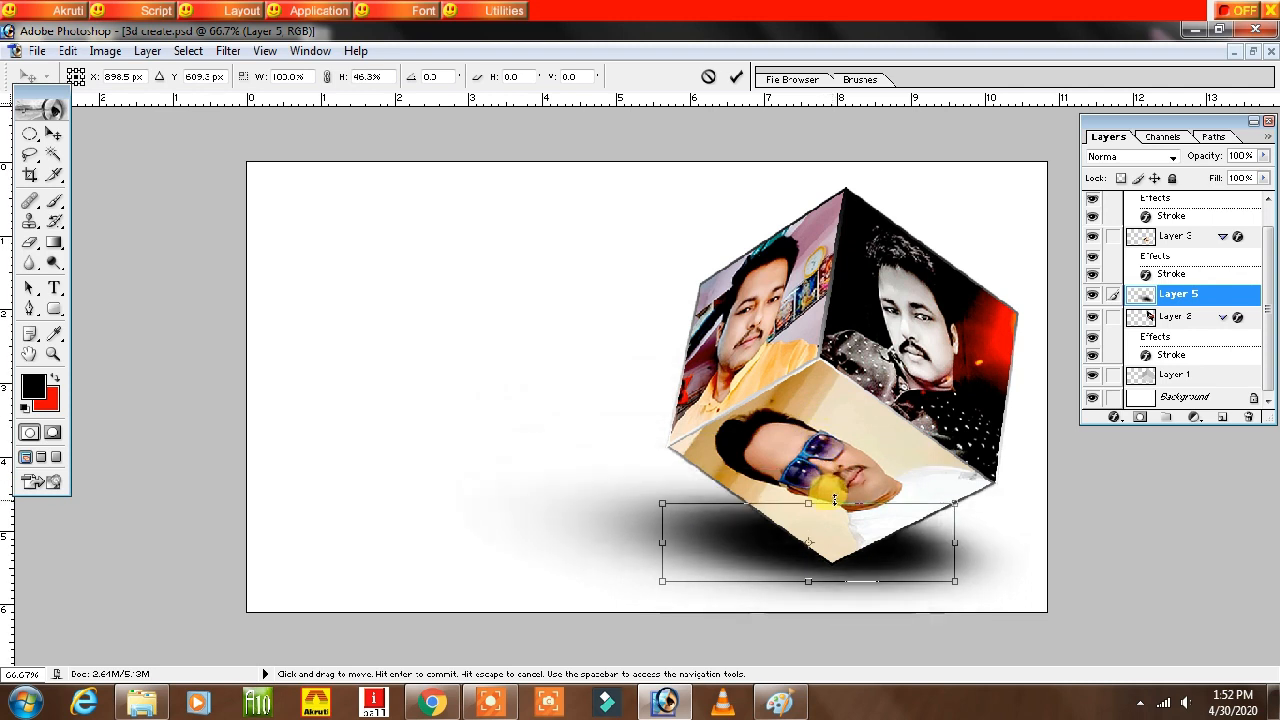
key("Return")
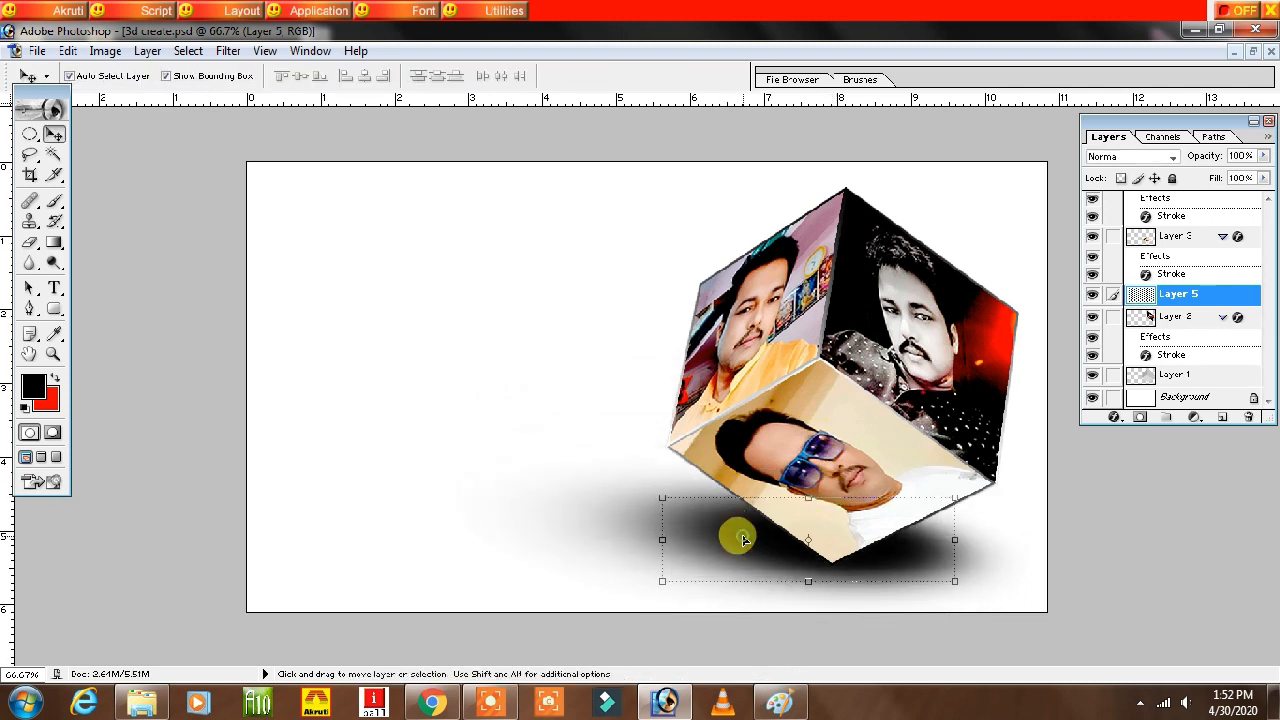
- Lower the opacity of the shadow layer, trying 53% and settling on 73%
left_click(504, 398)
left_click(736, 544)
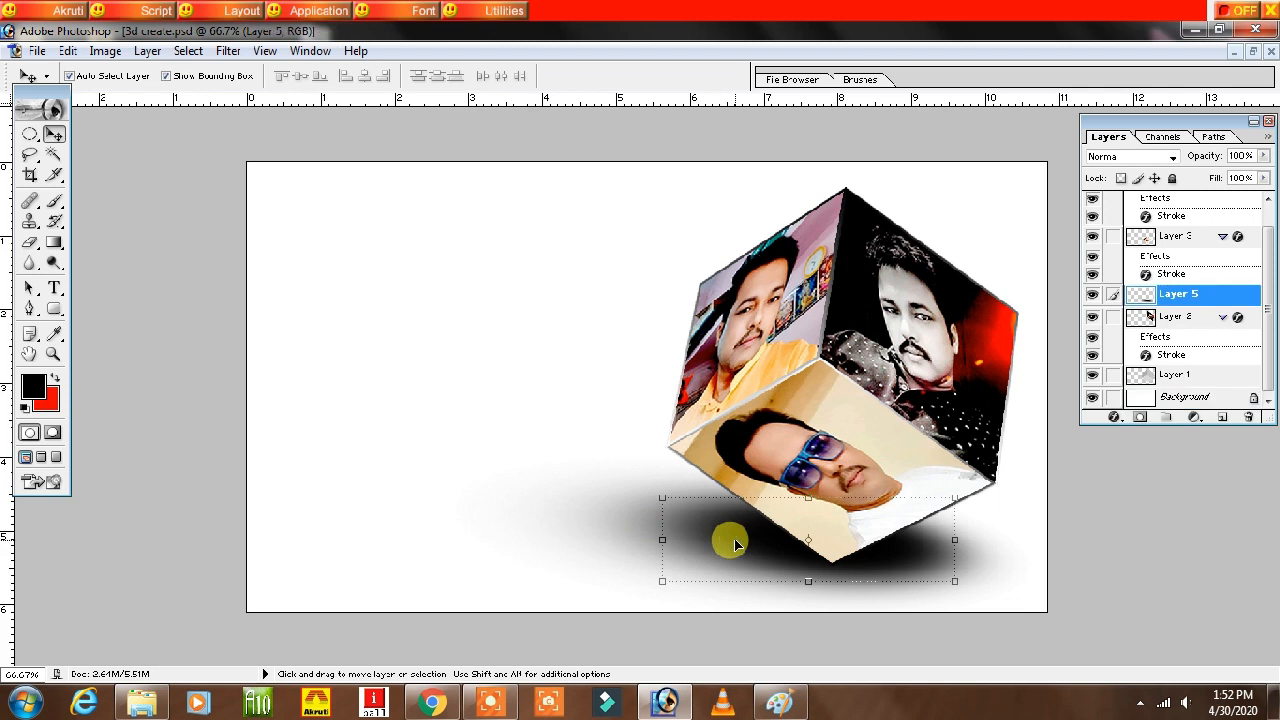
key("5")
key("3")
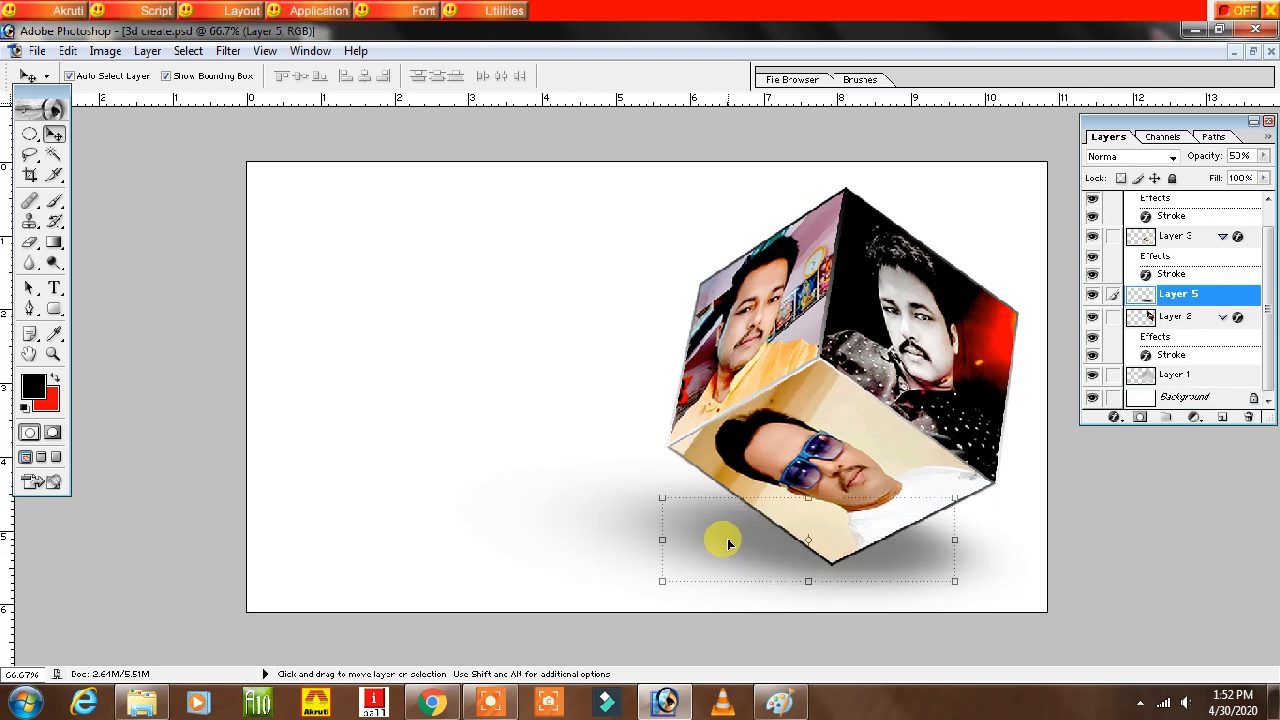
key("7")
key("3")
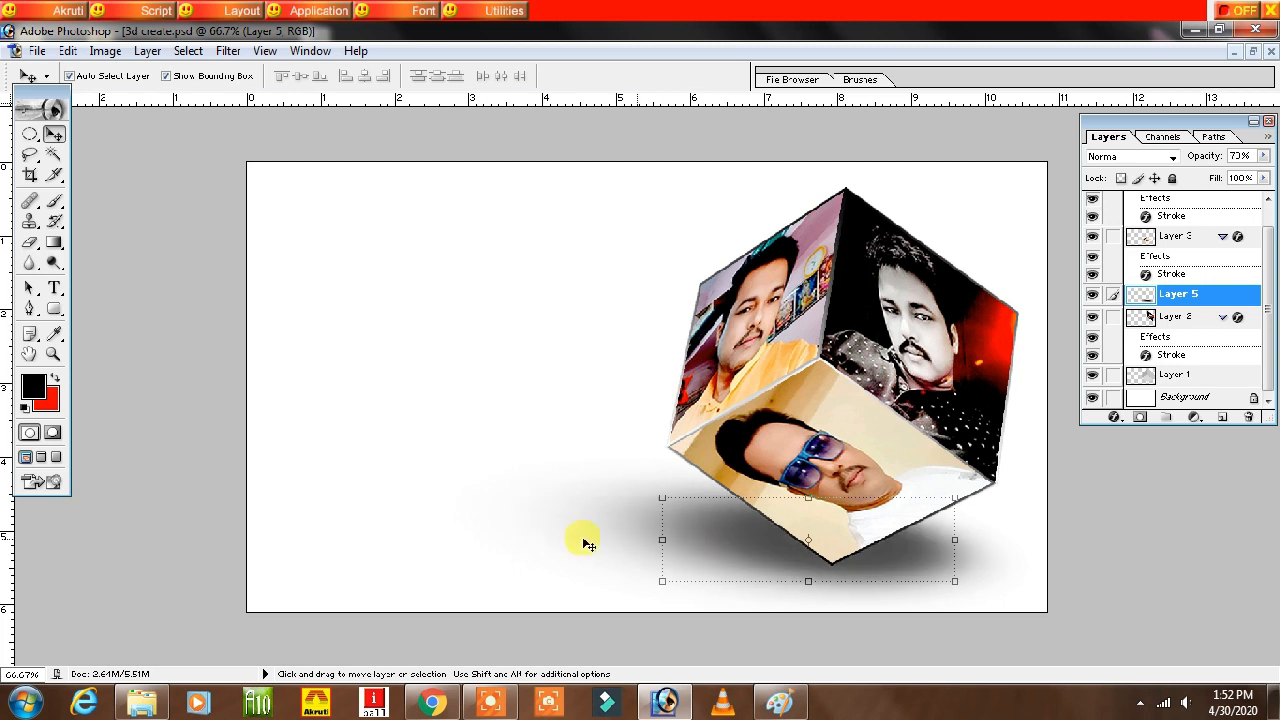
- Link the shadow layer to the cube's layers and move the cube and shadow together slightly up and left
left_click(822, 388)
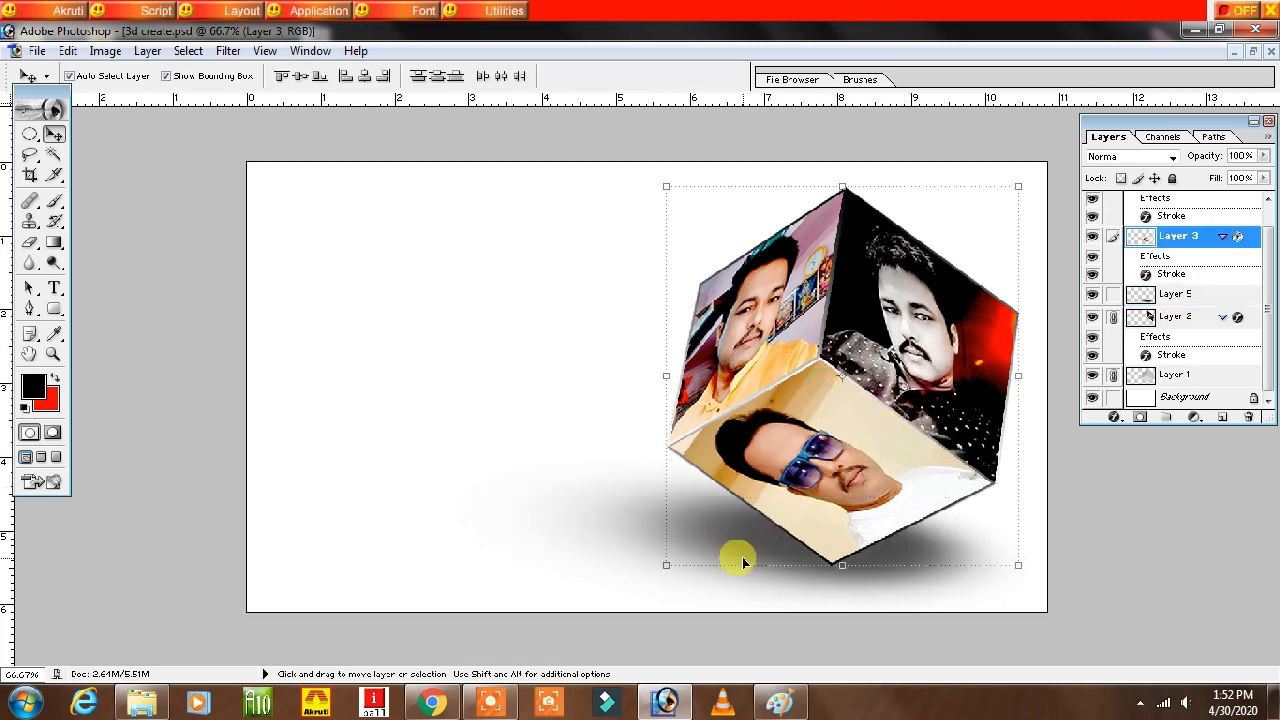
left_click(1113, 296)
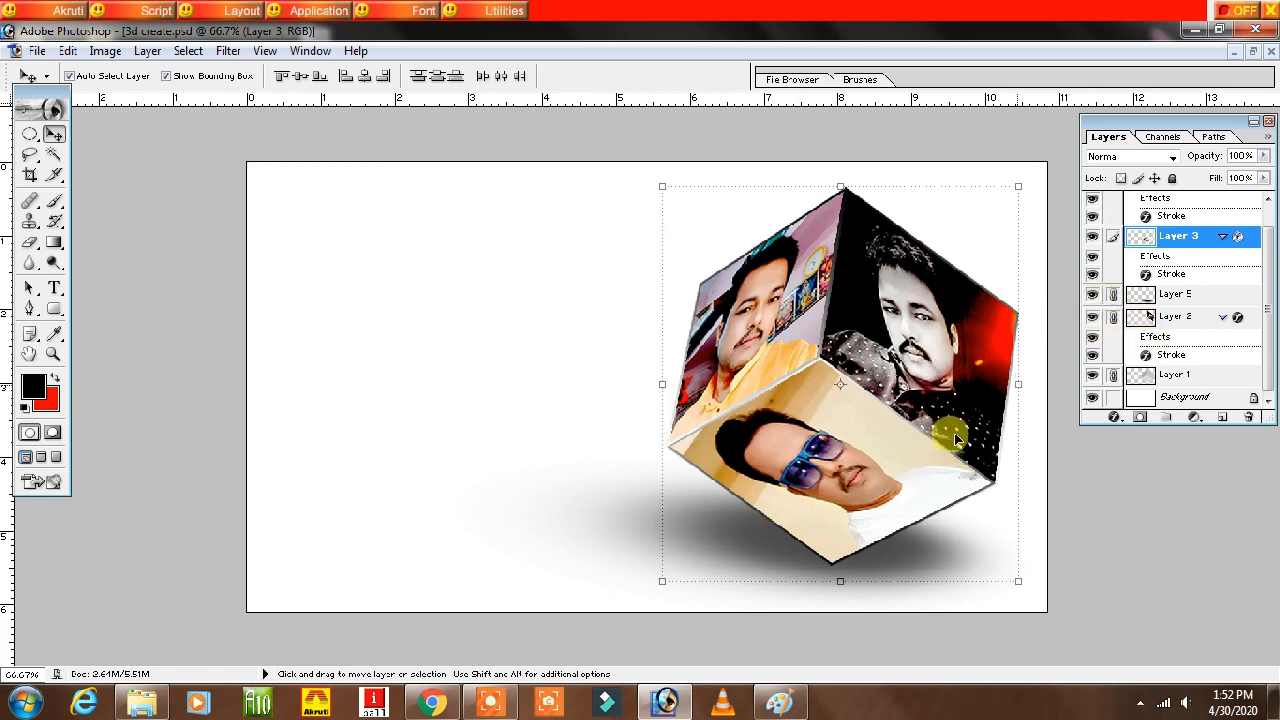
left_click_drag(922, 459, 910, 453)
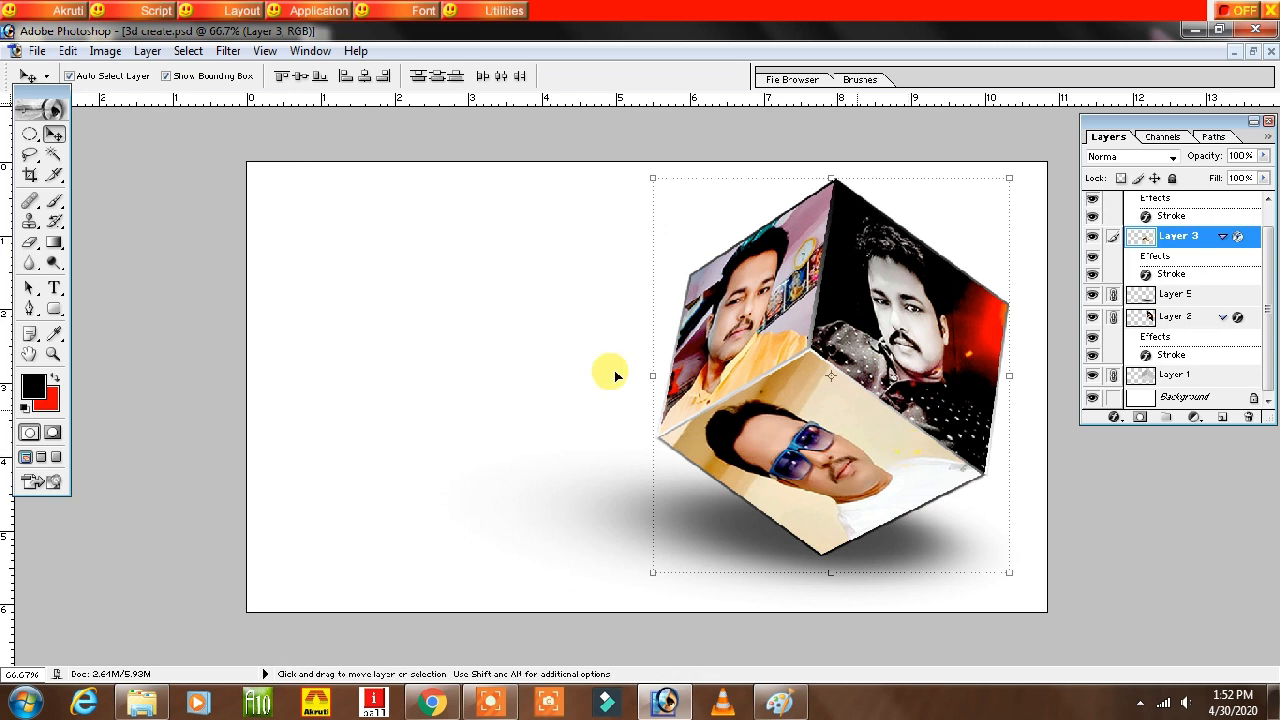
- Convert the locked Background into a regular editable layer
left_click(452, 354)
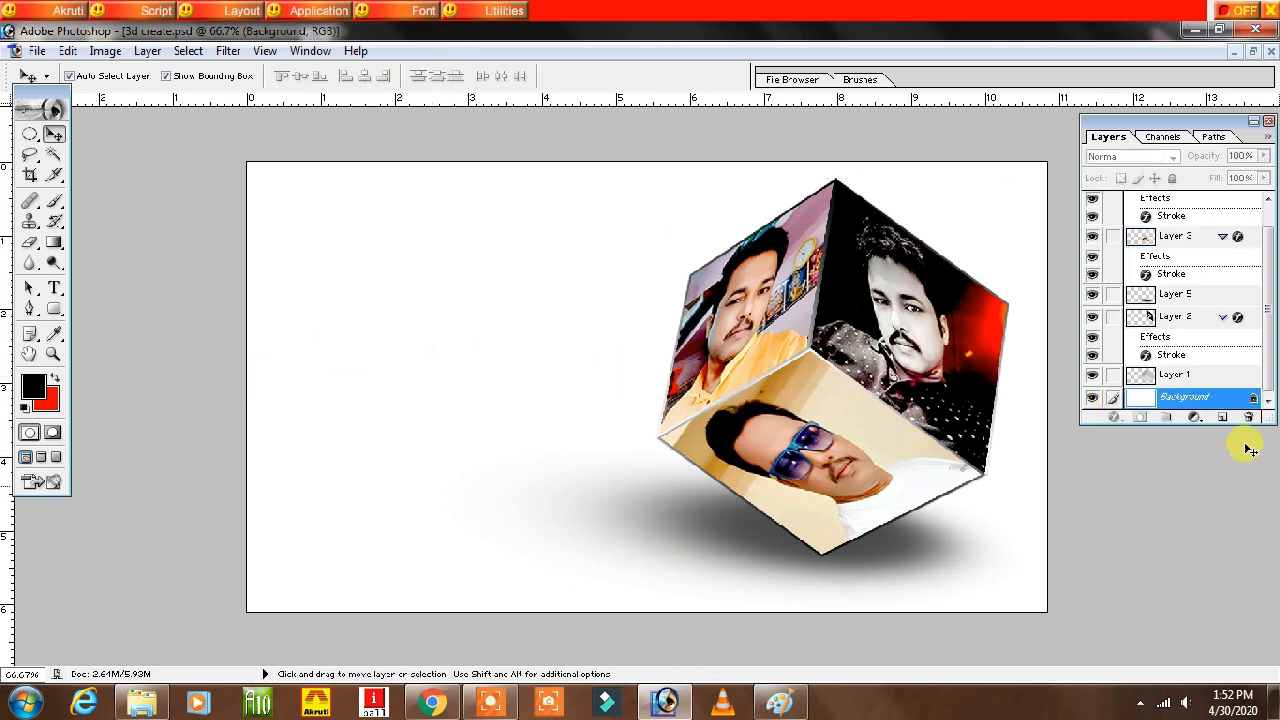
double_click(1221, 400)
left_click(758, 324)
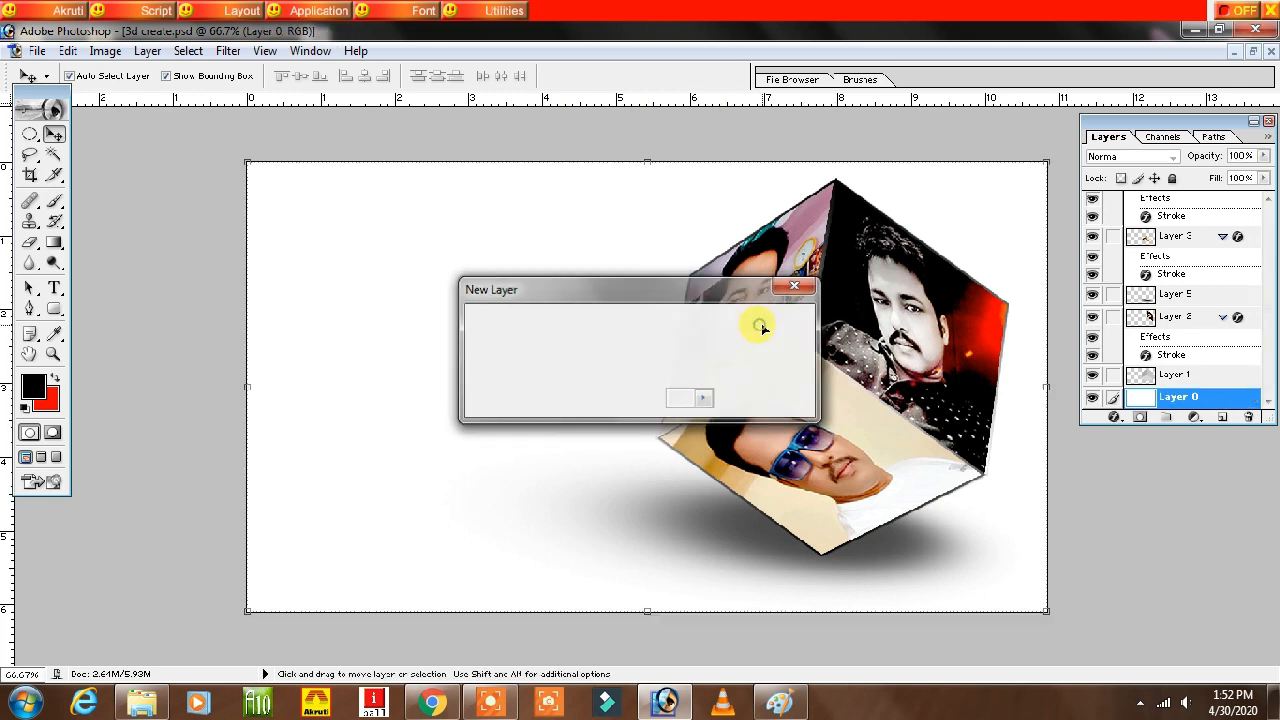
- Apply a Color Overlay in dark red BB0000 to the background layer, and nudge the cube with its shadow slightly right
left_click(1106, 416)
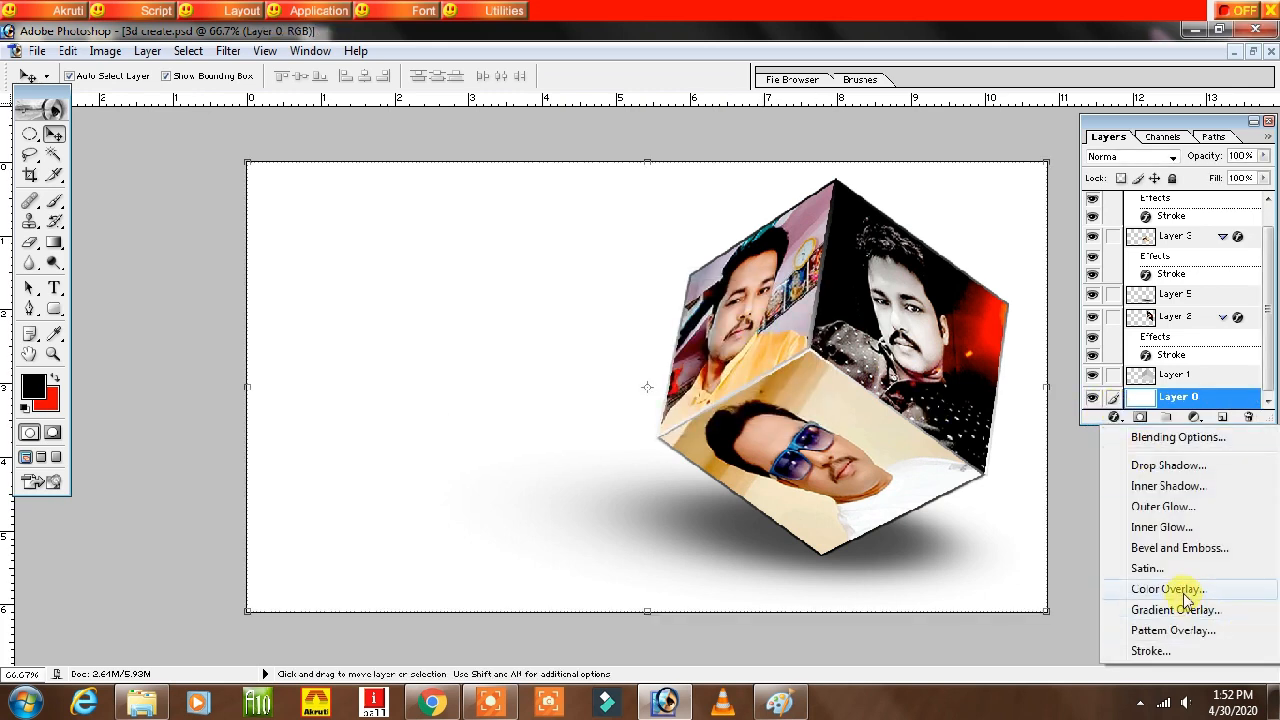
left_click(1183, 592)
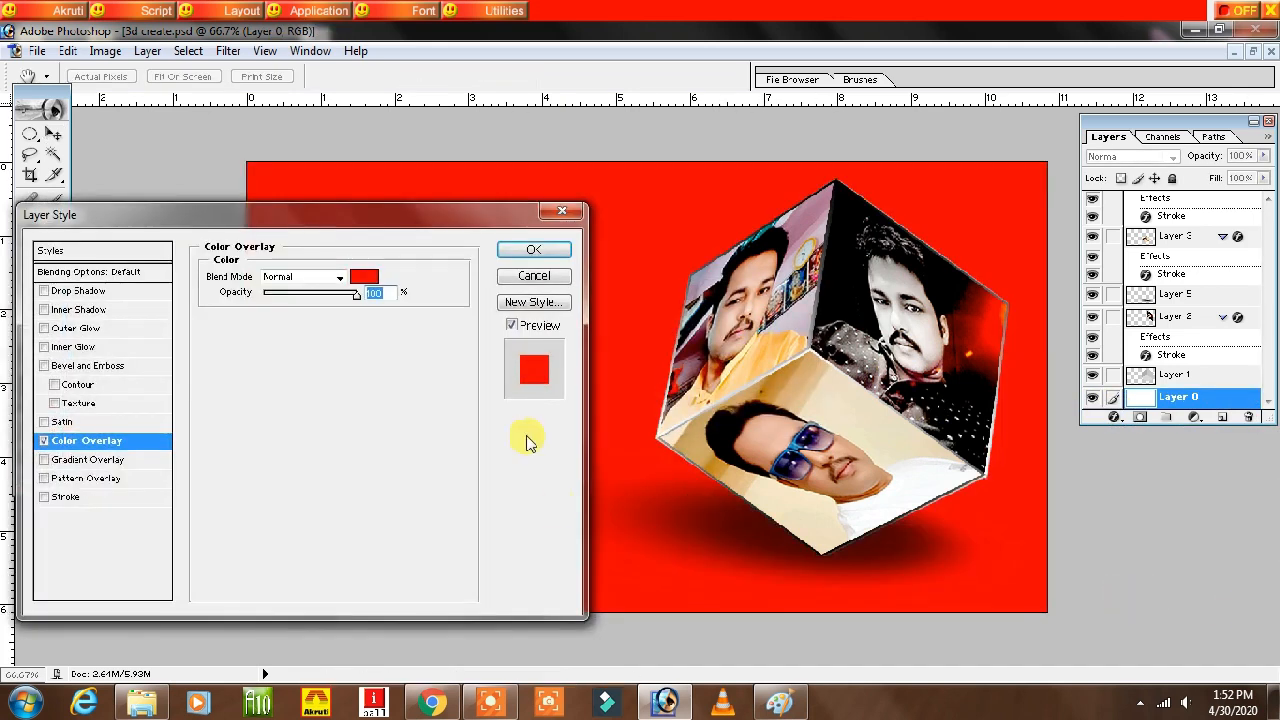
left_click(365, 278)
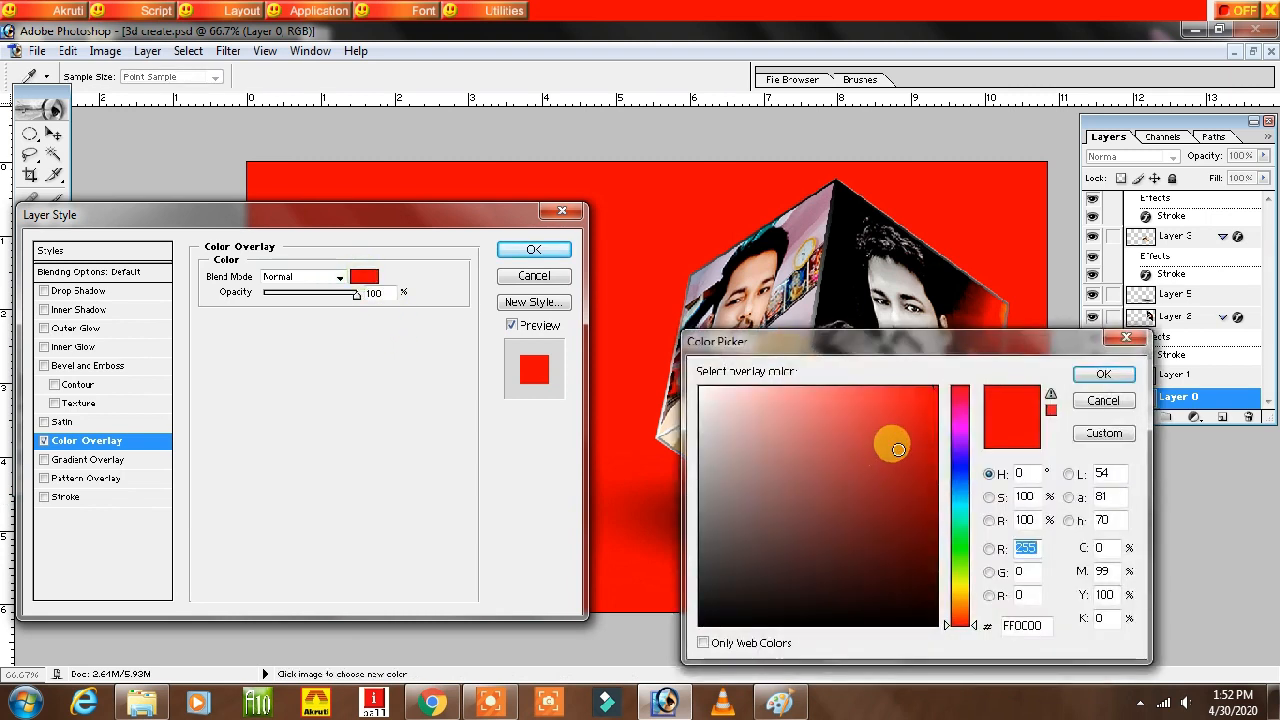
left_click_drag(891, 443, 986, 450)
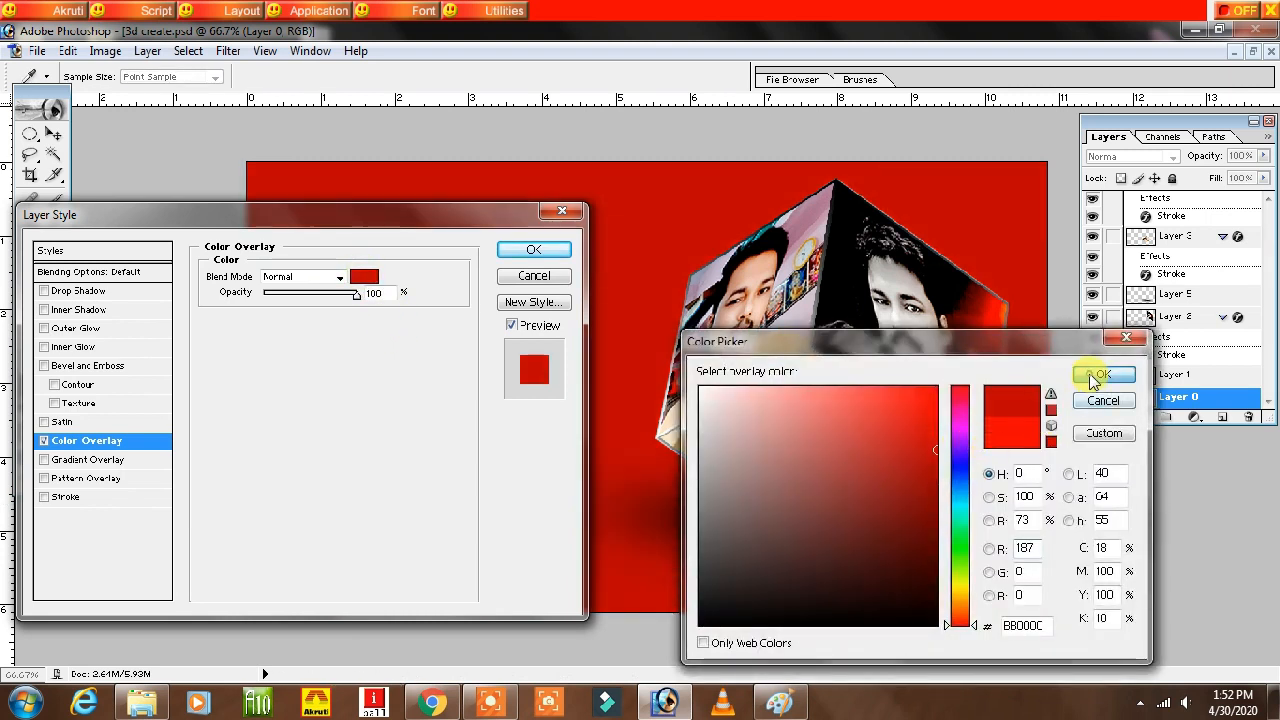
left_click(1097, 378)
left_click(535, 250)
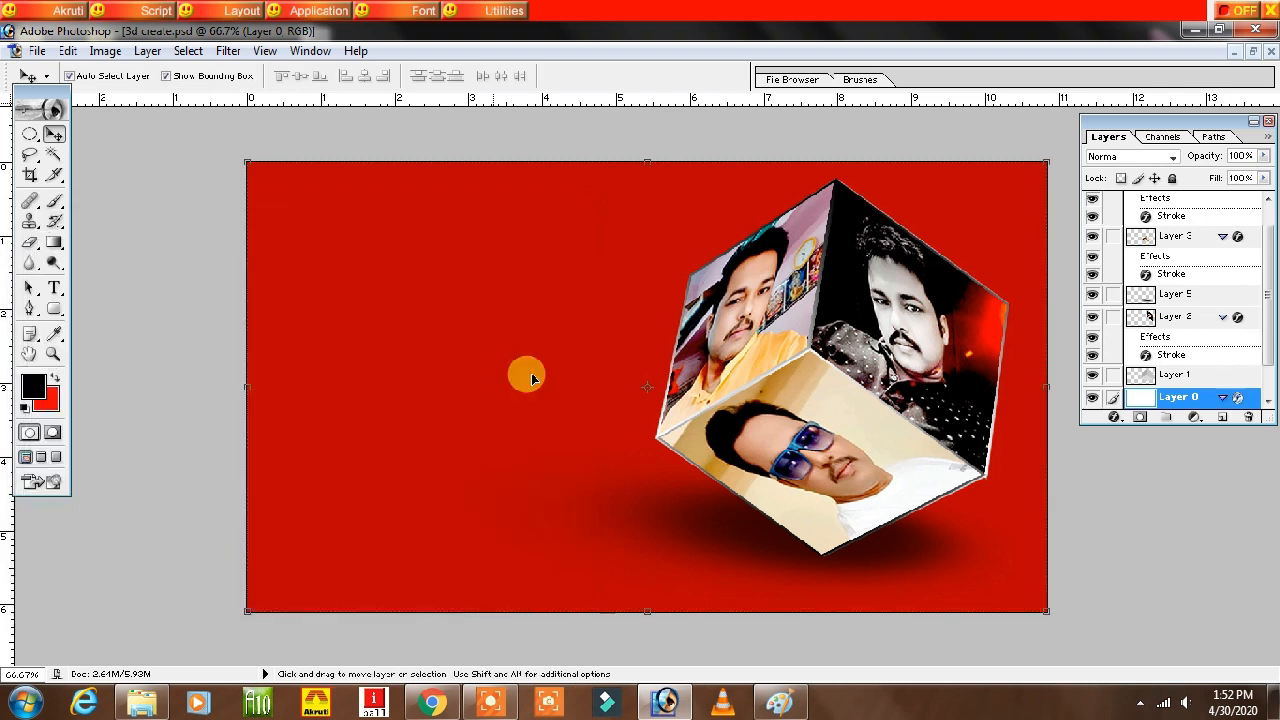
left_click_drag(843, 418, 847, 422)
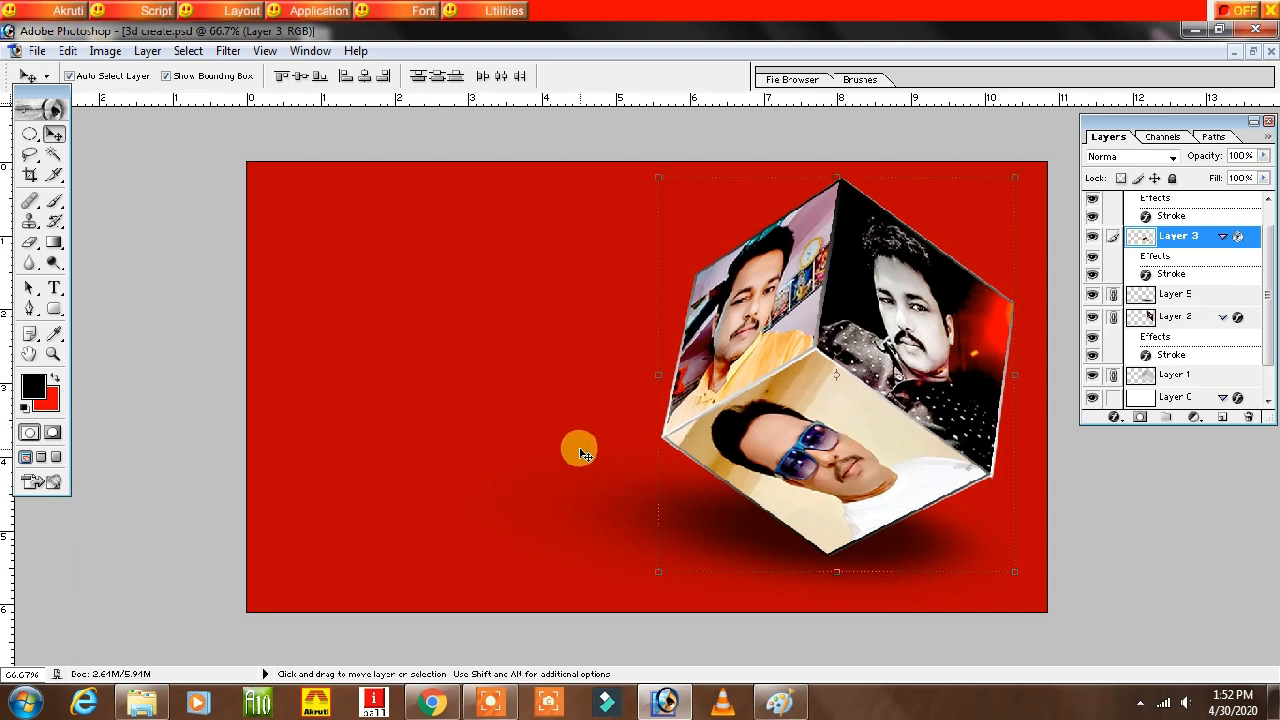
- Add the black Arial text "3D Design in Photoshop 7" on two lines in the empty area beside the cube
left_click(55, 290)
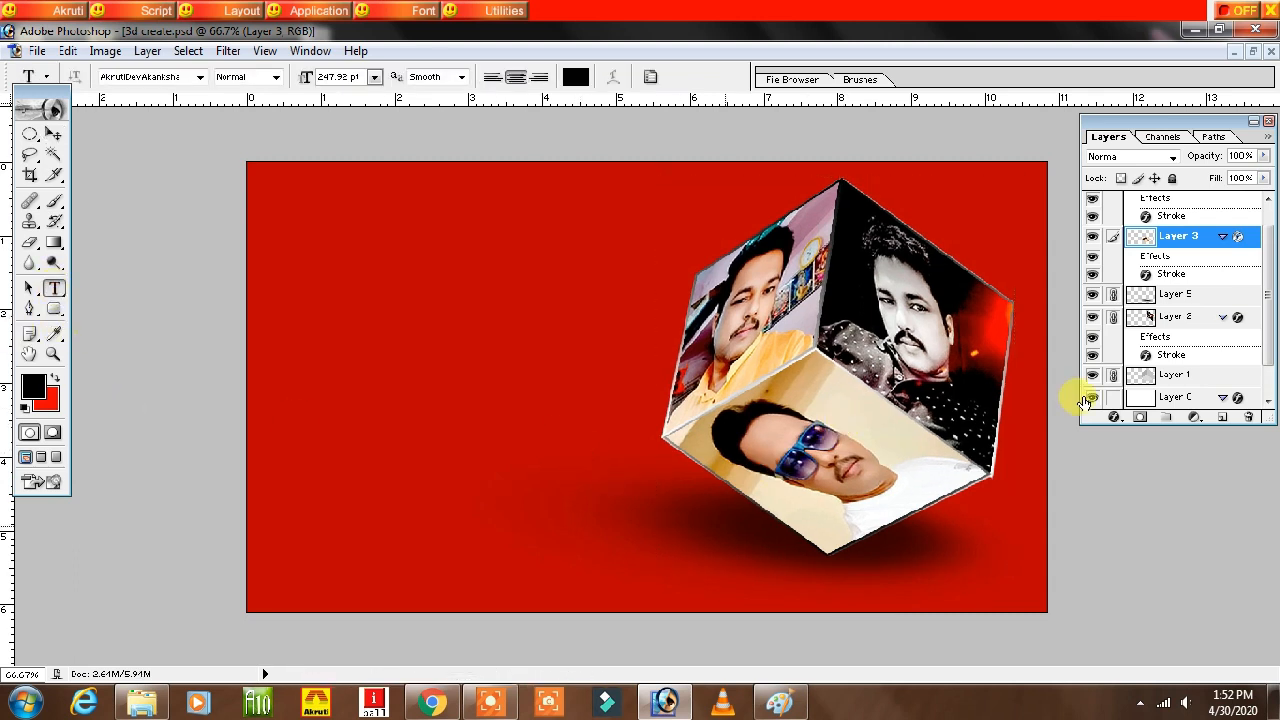
left_click(1227, 13)
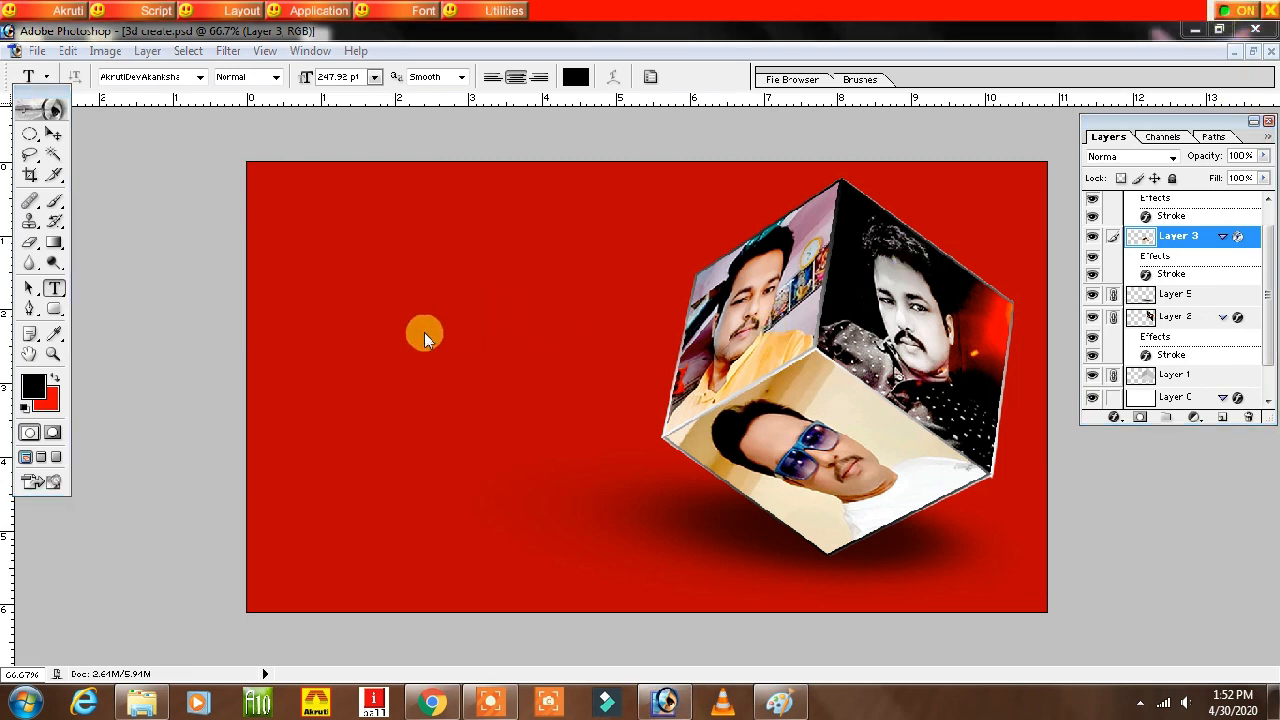
left_click(355, 328)
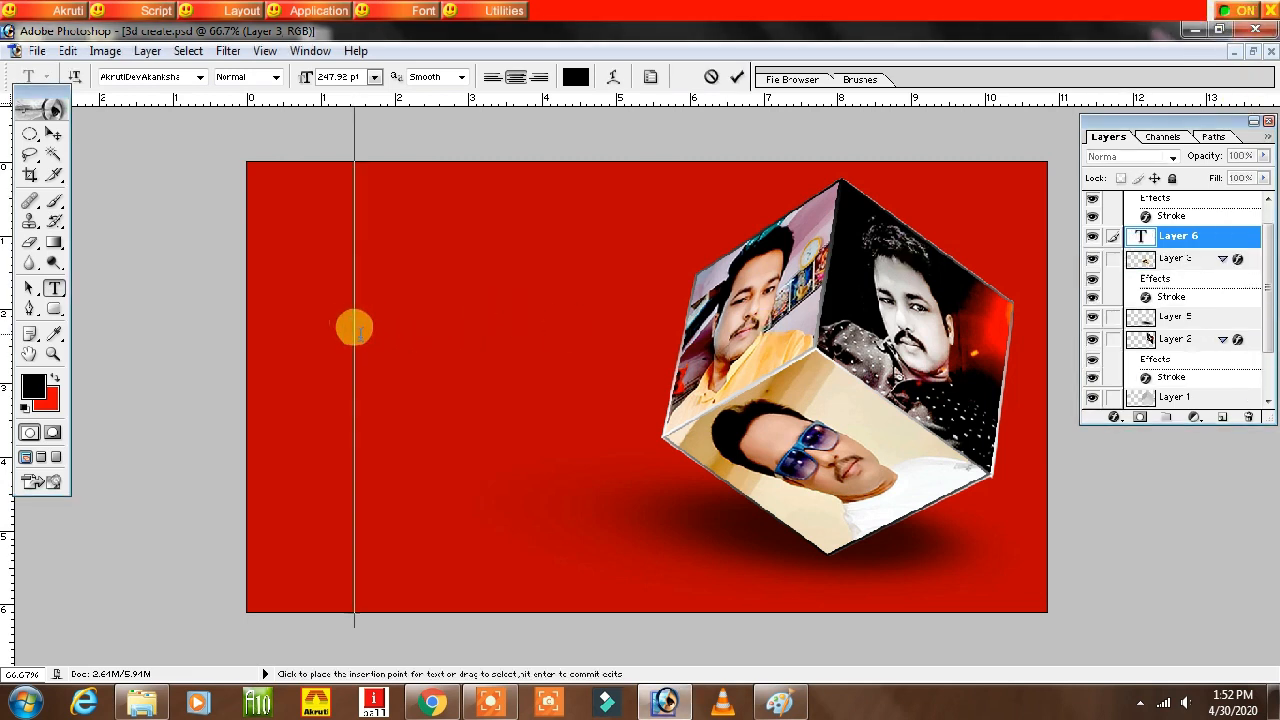
left_click(186, 77)
type("A")
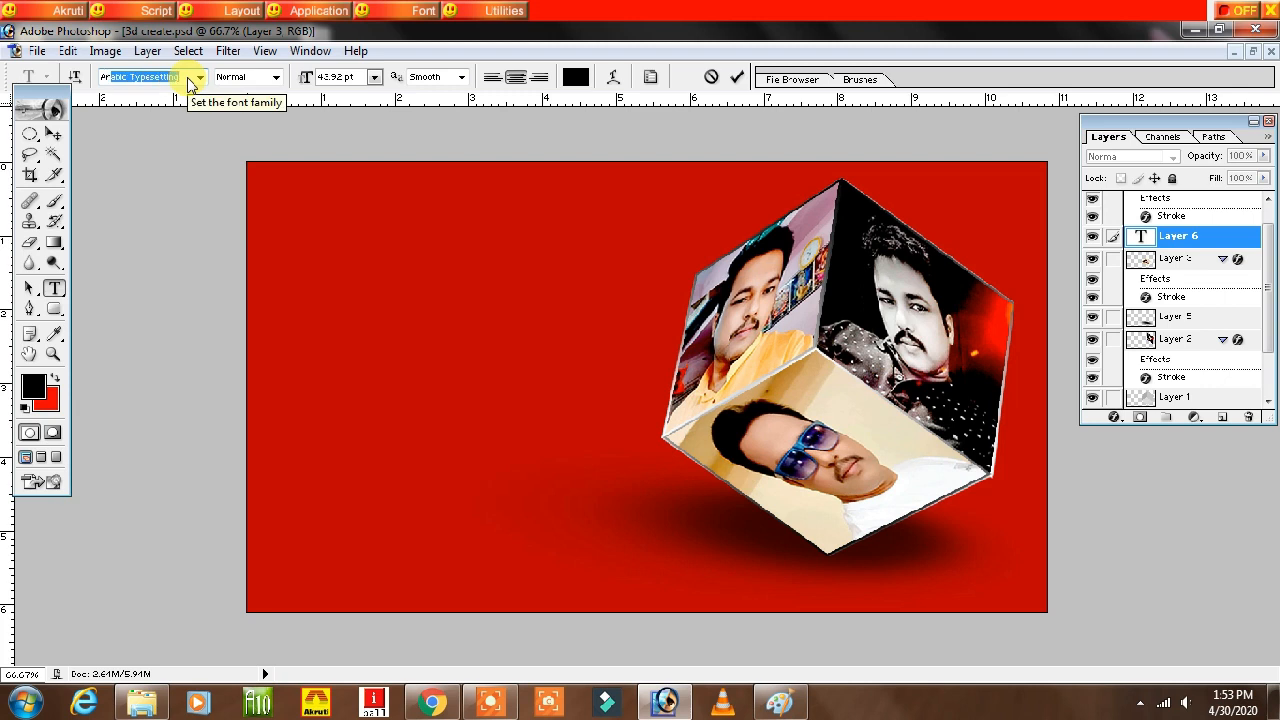
type("3")
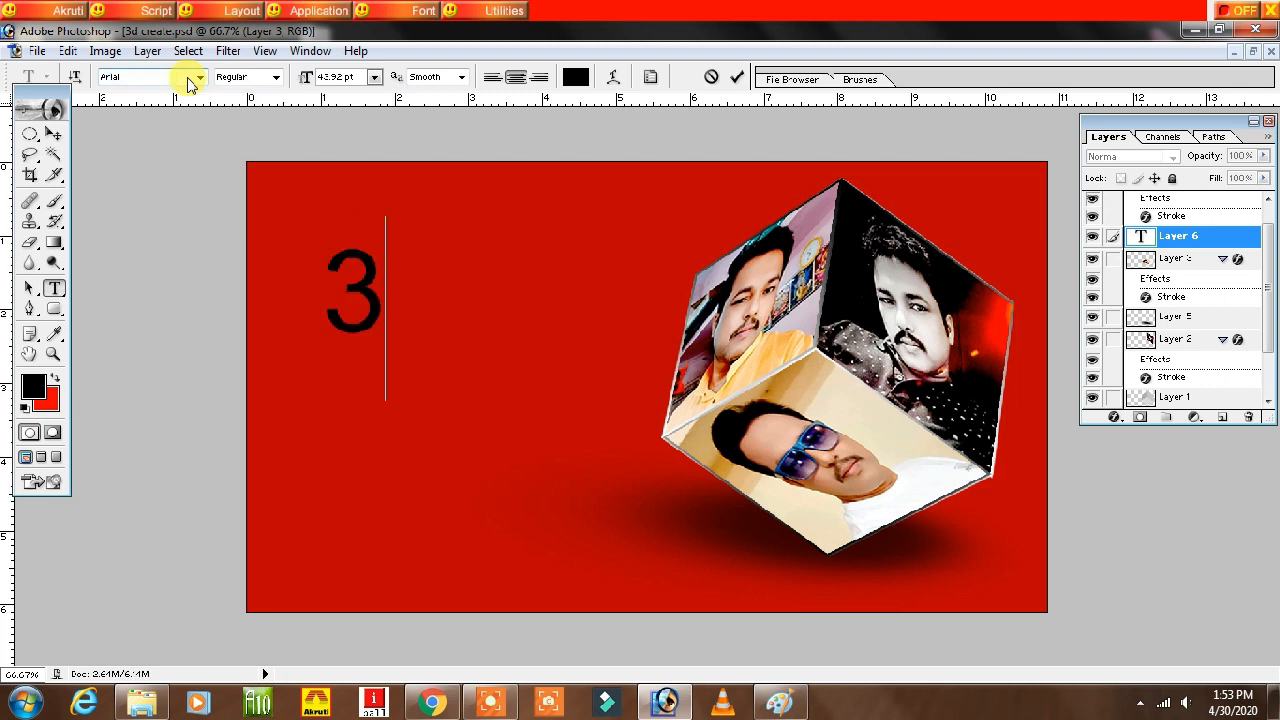
type("D")
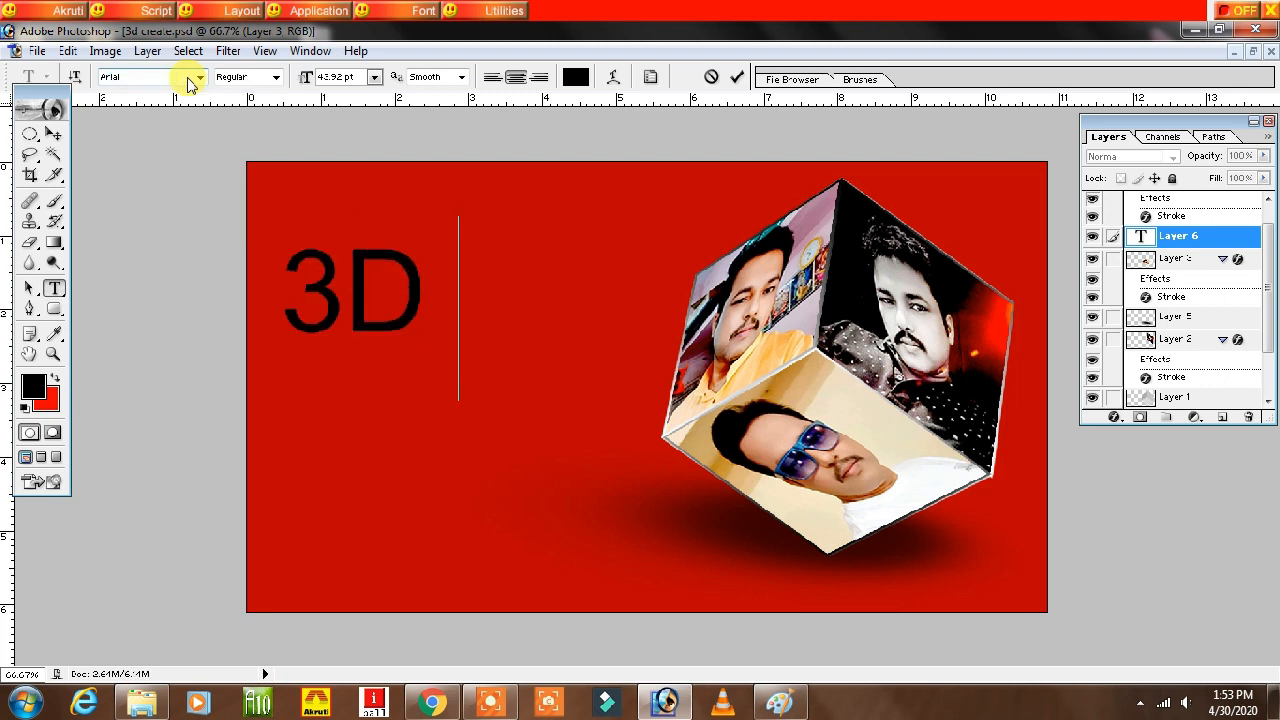
type(" Design")
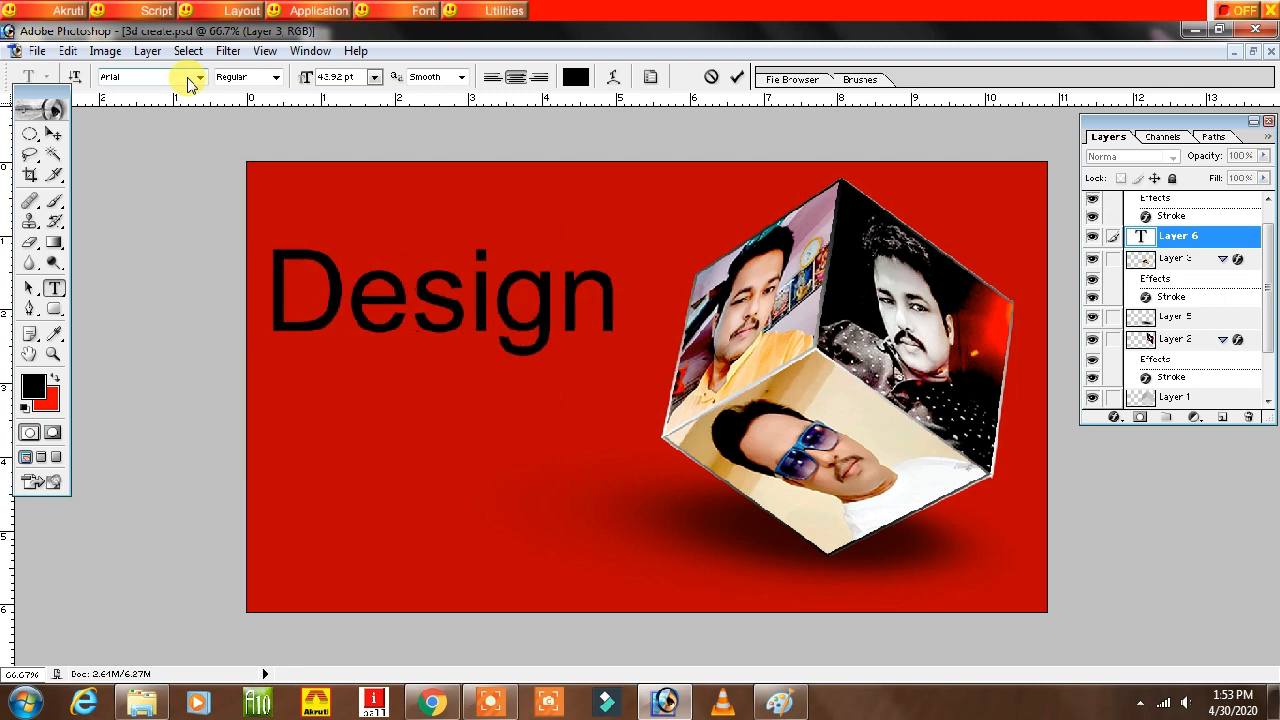
left_click(53, 133)
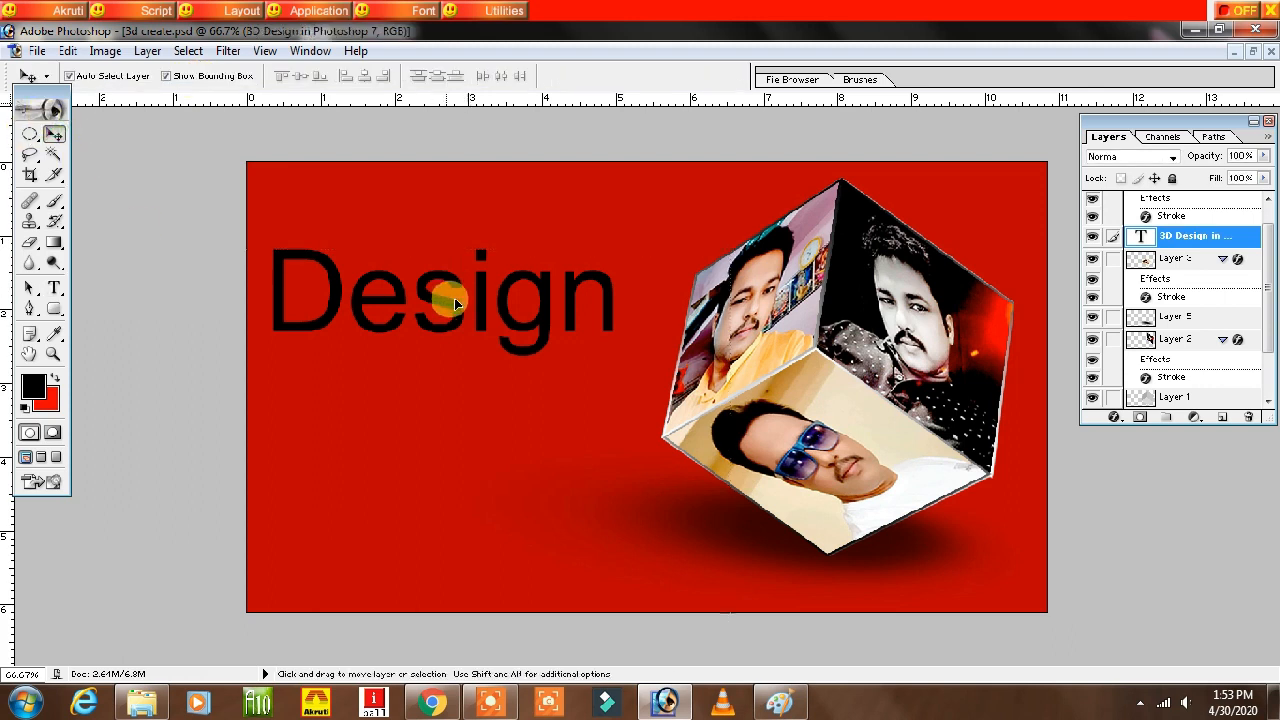
- Shift the text toward the cube and set the leading of all its characters to Auto
left_click_drag(449, 285, 513, 280)
left_click(55, 290)
left_click(334, 283)
key("ctrl+a")
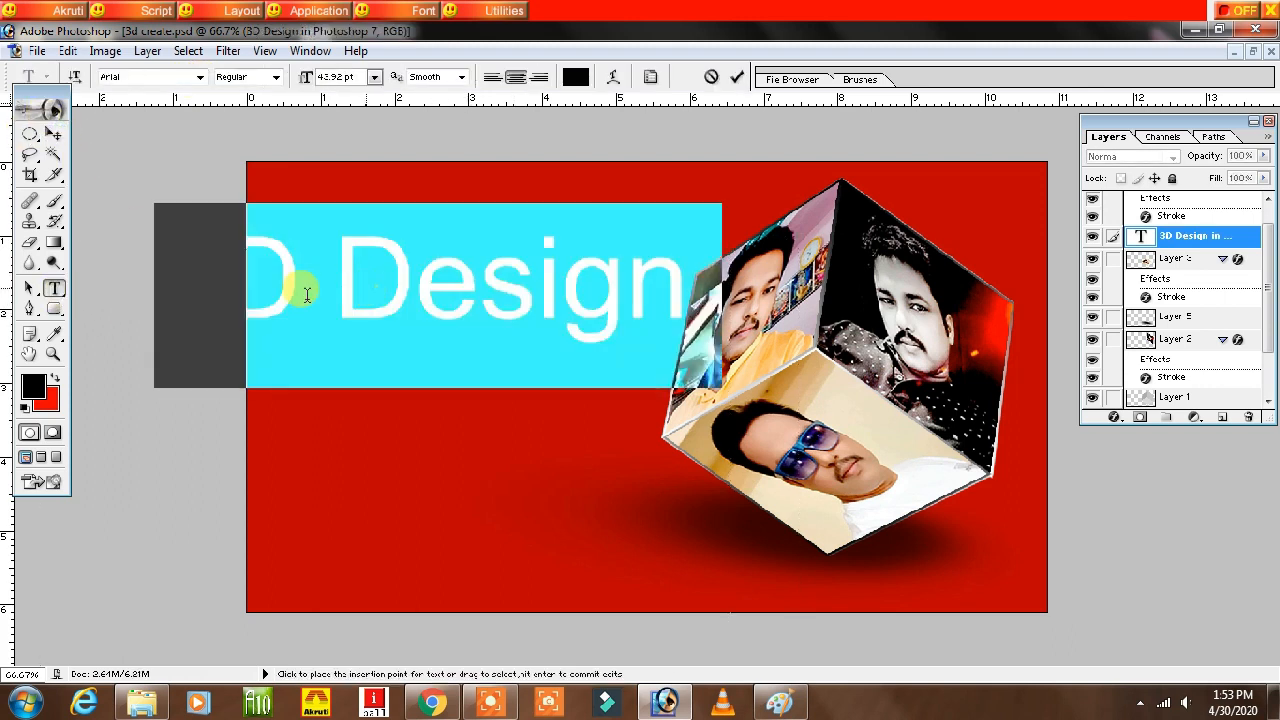
left_click(649, 79)
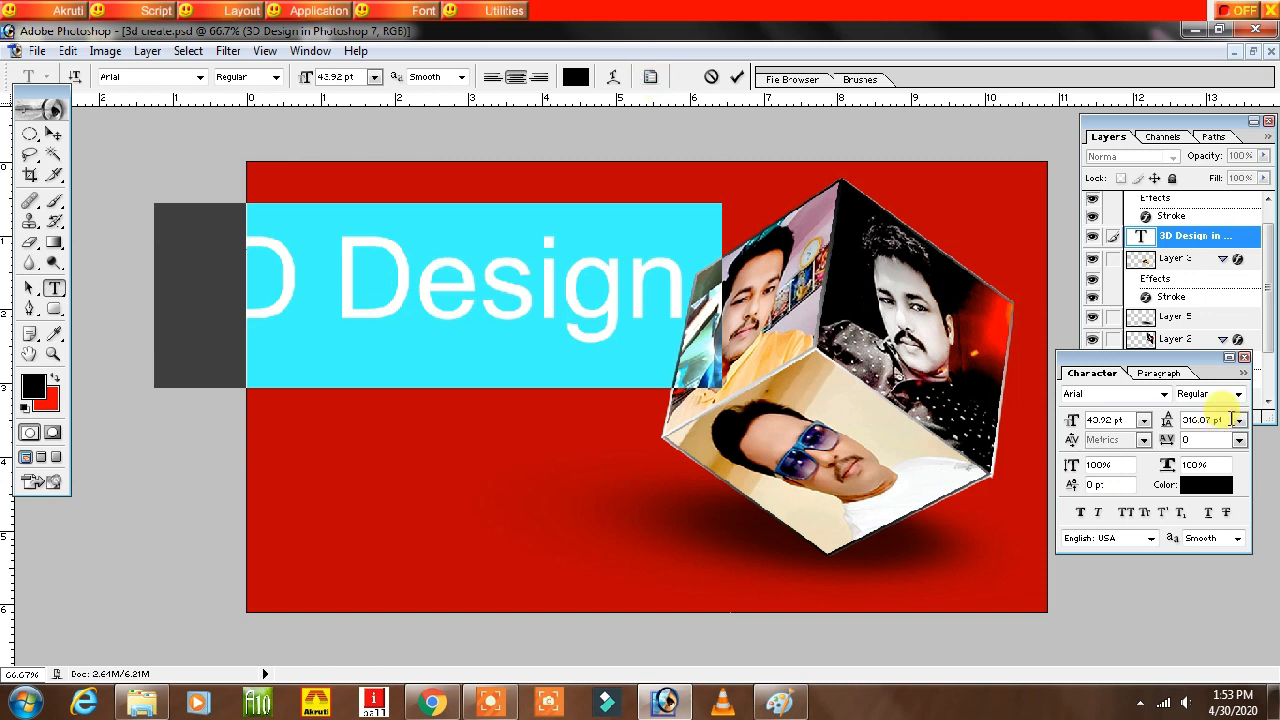
left_click(1239, 420)
left_click(1218, 109)
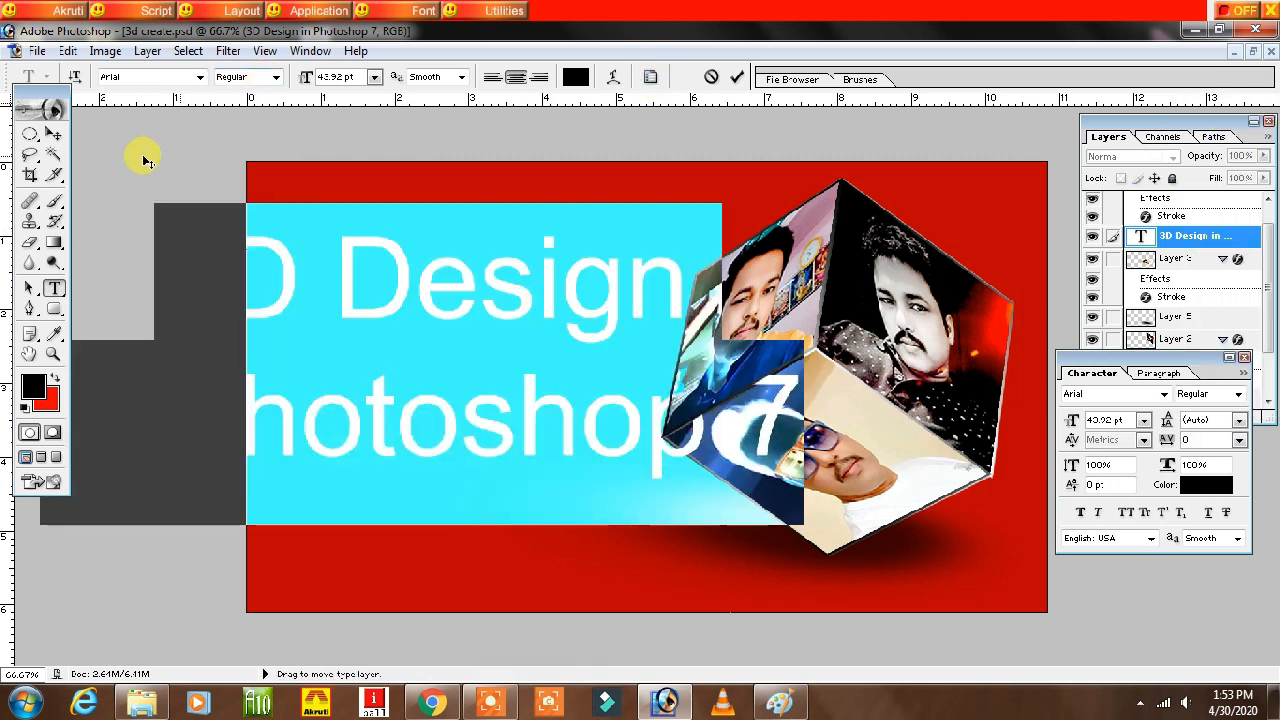
- Move the two-line text further right and scale it down proportionally to about 27.8 pt
left_click(54, 133)
left_click_drag(375, 276, 504, 284)
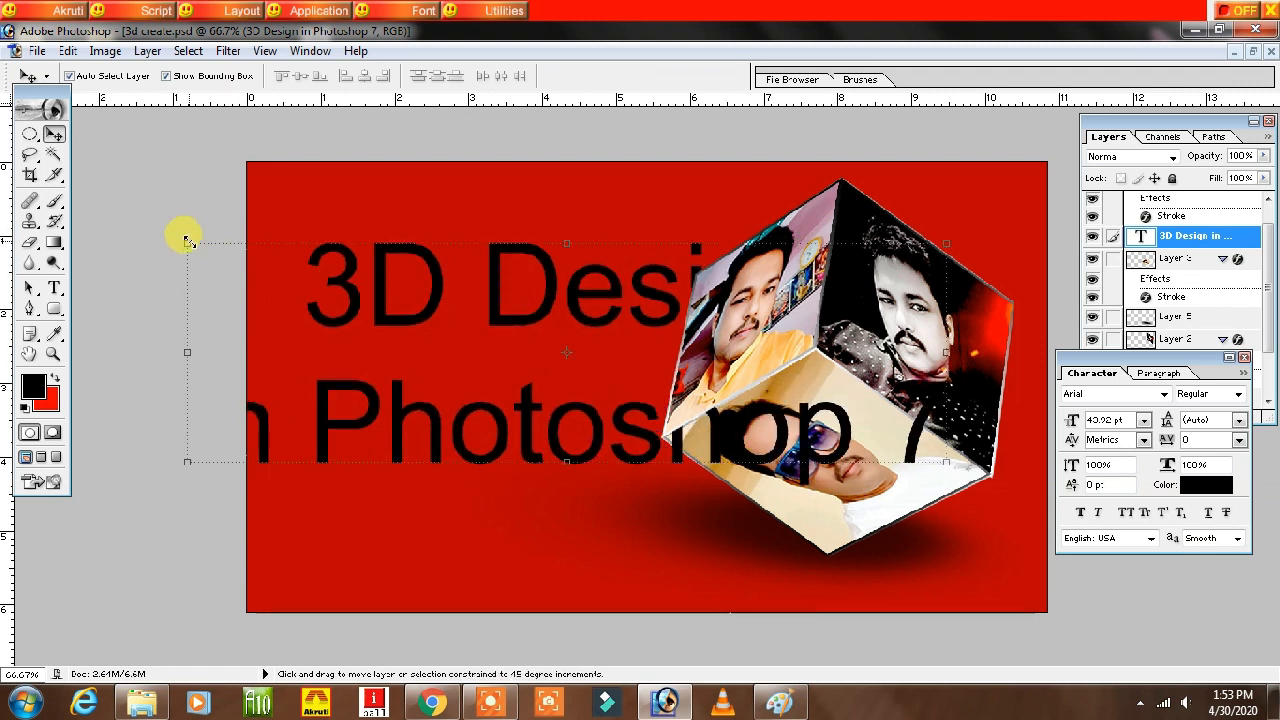
left_click_drag(187, 241, 410, 320)
- Break the second text line after "in" so that "Photoshop 7" stands on its own third line
left_click(54, 288)
left_click(375, 395)
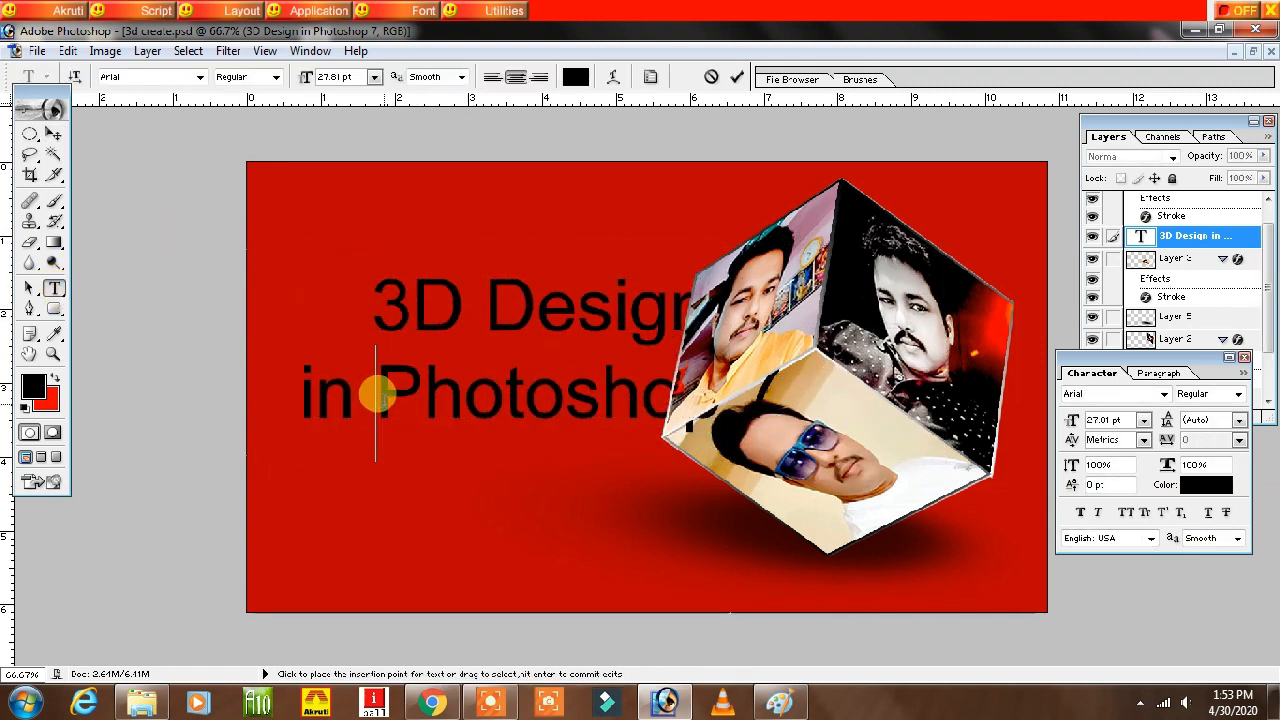
key("BackSpace")
key("Return")
left_click(54, 133)
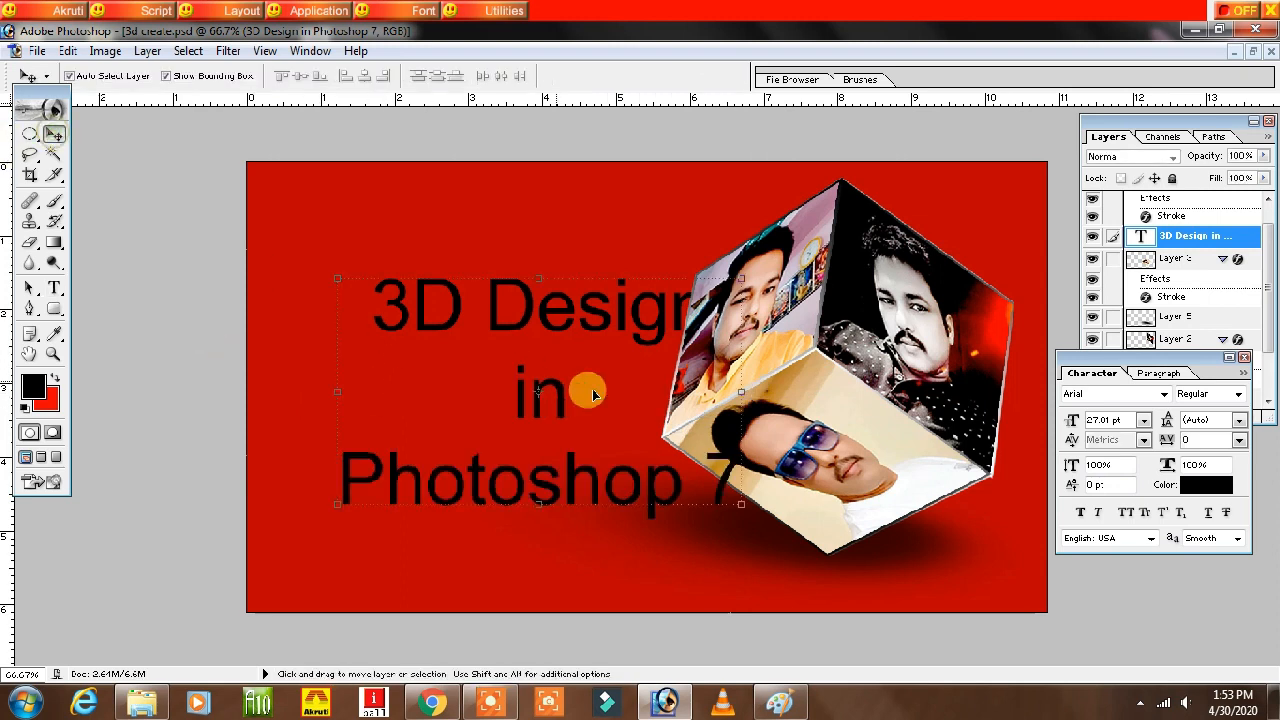
- Narrow the three-line text horizontally and position it in the open red area beside the cube
left_click_drag(533, 324, 466, 309)
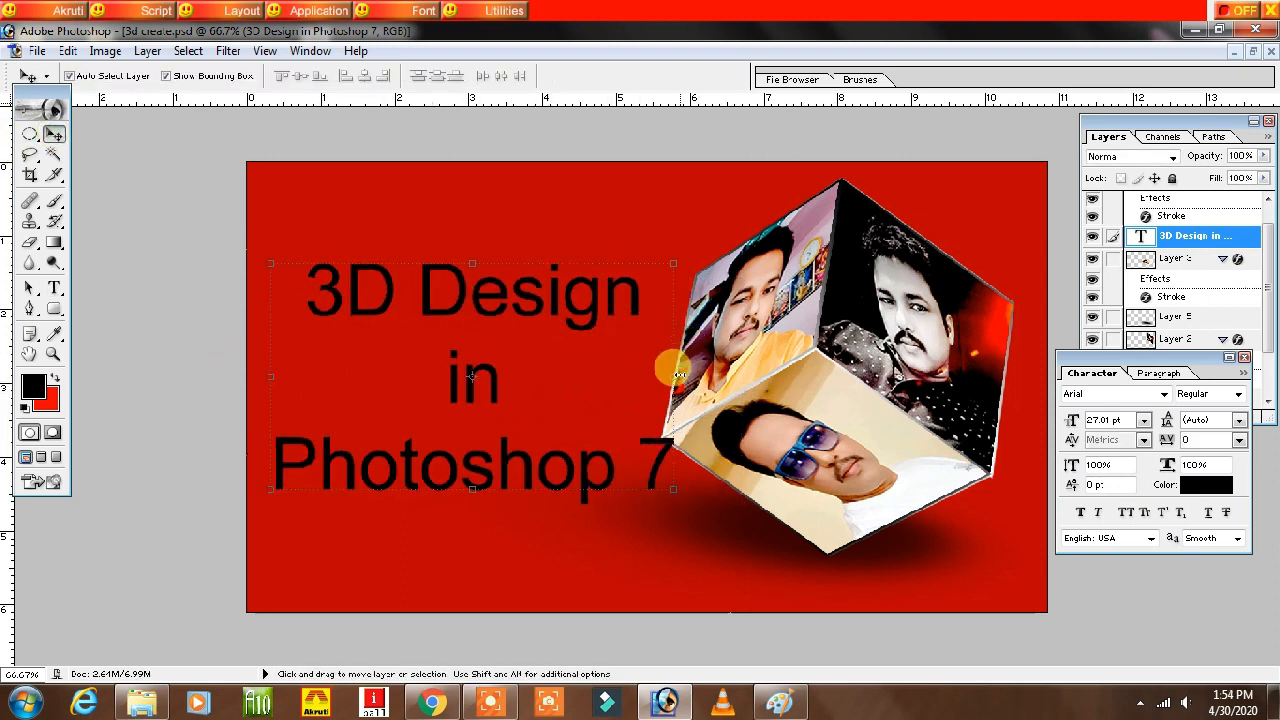
left_click_drag(677, 376, 619, 373)
key("Return")
left_click_drag(491, 304, 512, 332)
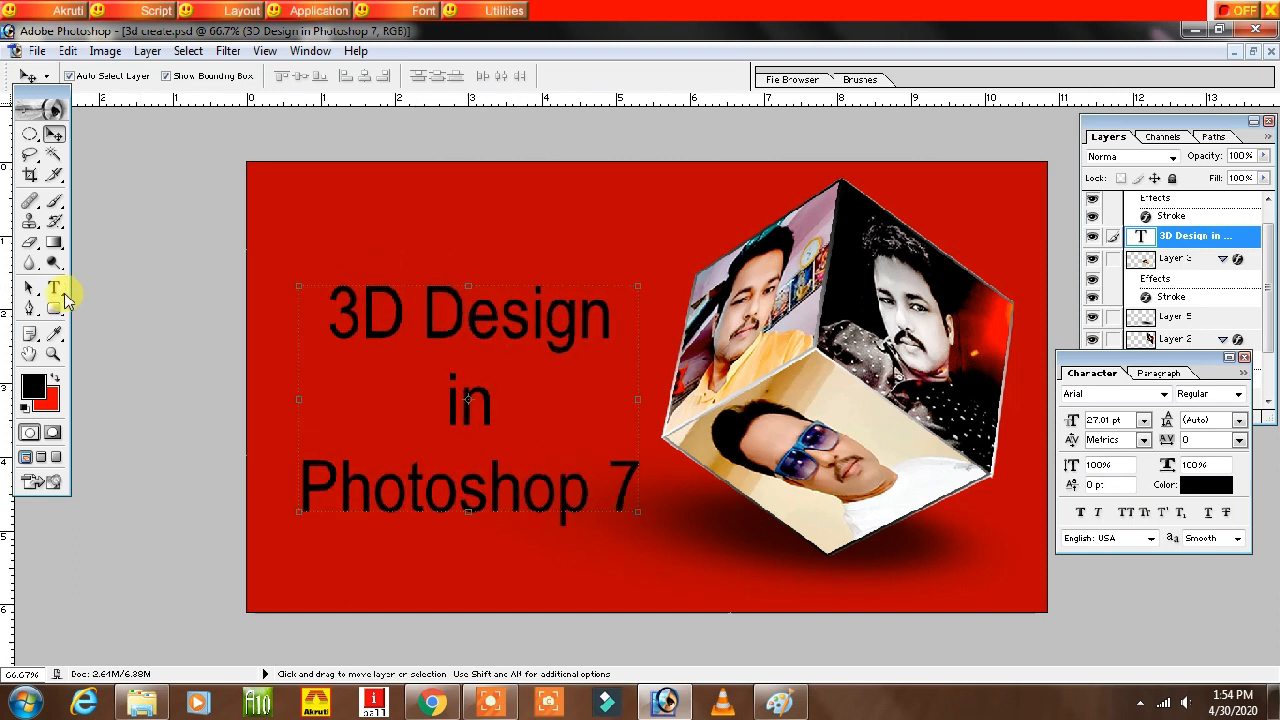
- Try different fonts on all of the title text and set it to Bauhaus 93
left_click(54, 289)
left_click(406, 306)
key("ctrl+a")
left_click(130, 78)
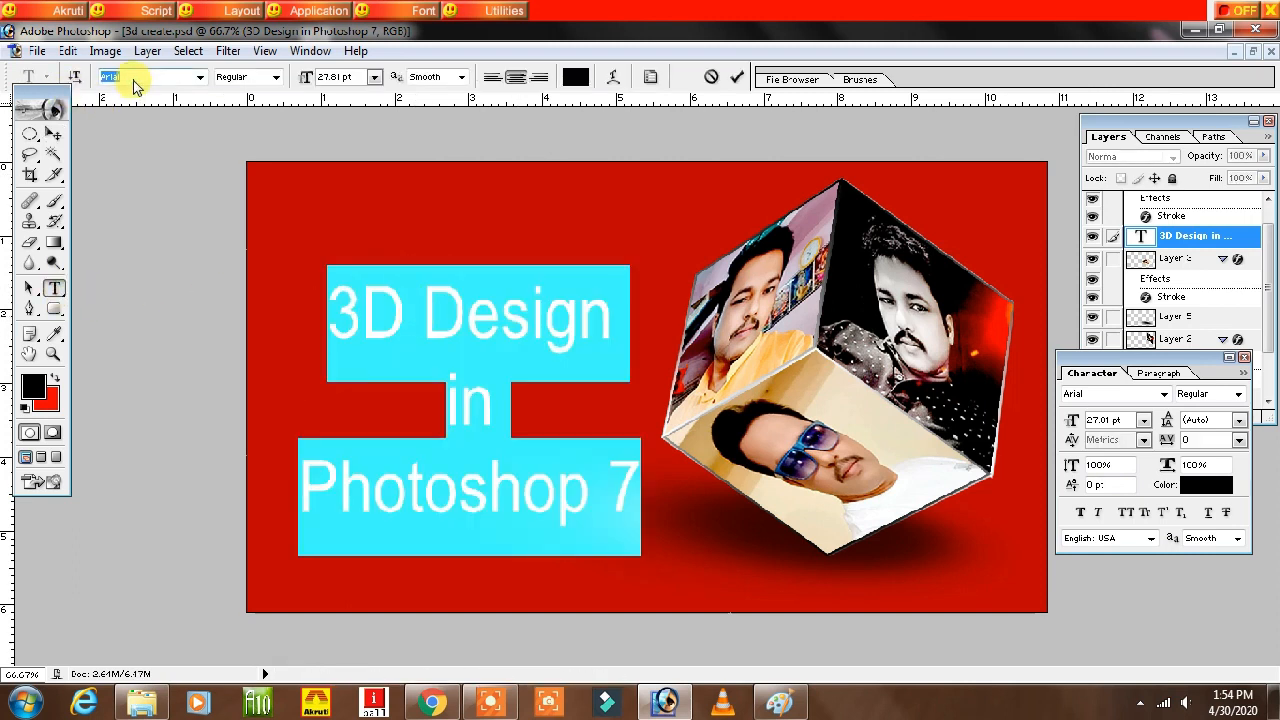
key("Down")
key("Down")
key("Down")
key("Down")
key("Down")
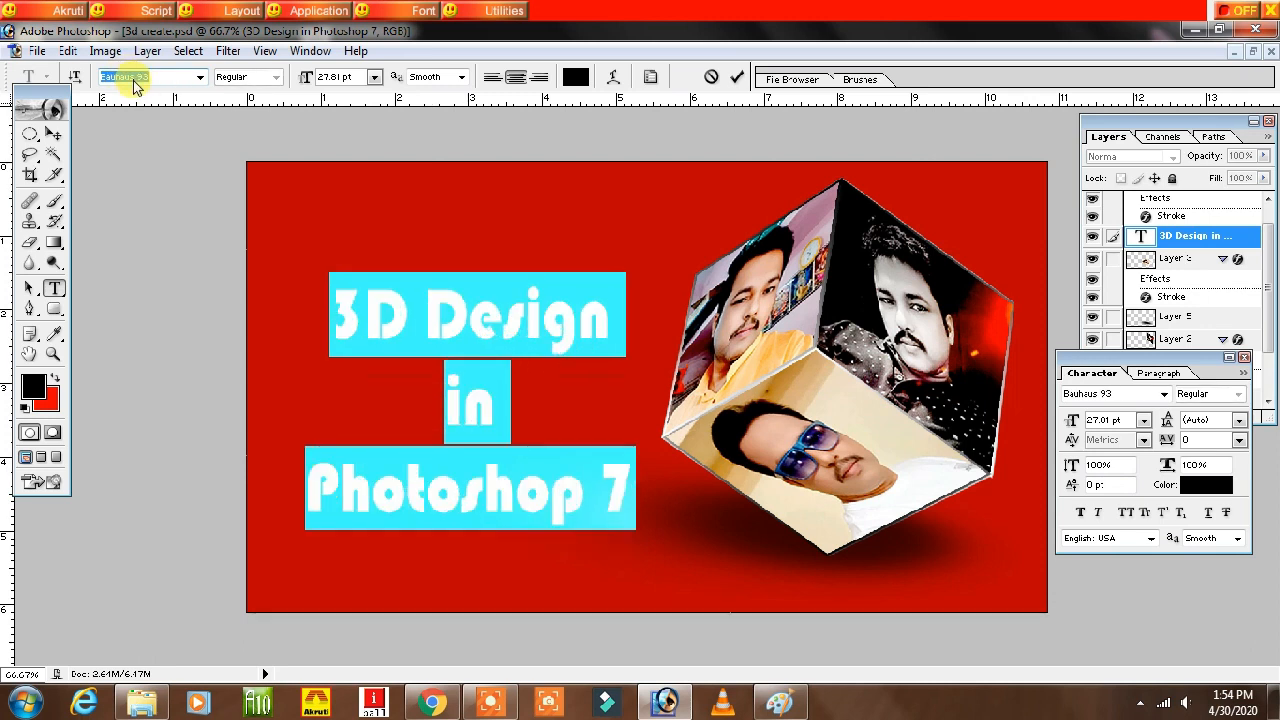
key("Down")
key("Down")
key("Down")
key("Down")
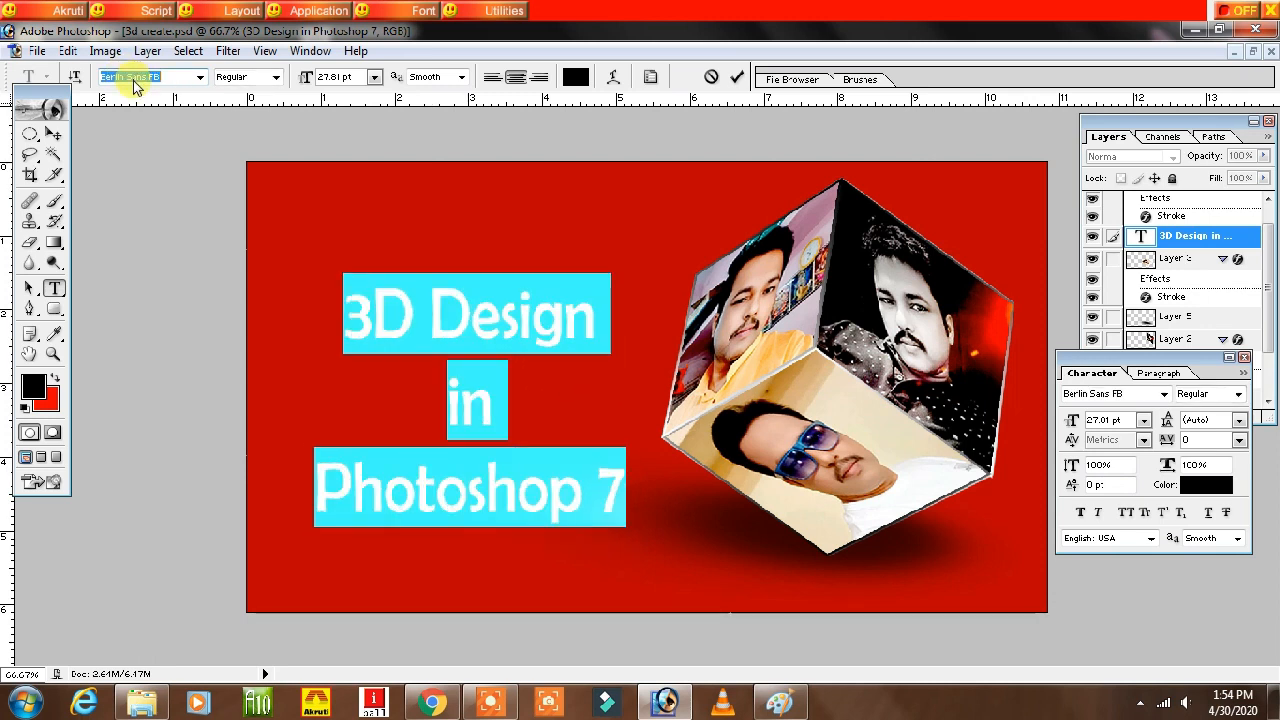
key("Down")
key("Down")
key("Down")
key("Down")
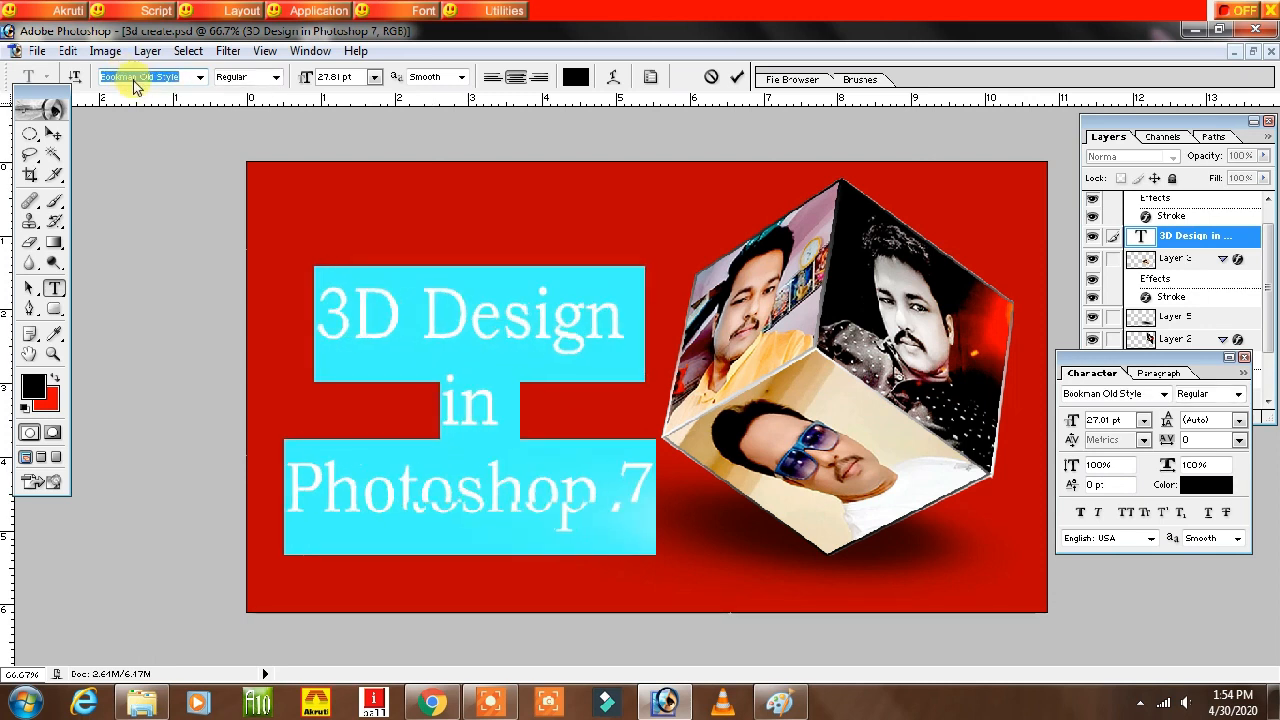
key("Down")
key("Down")
key("Down")
key("Down")
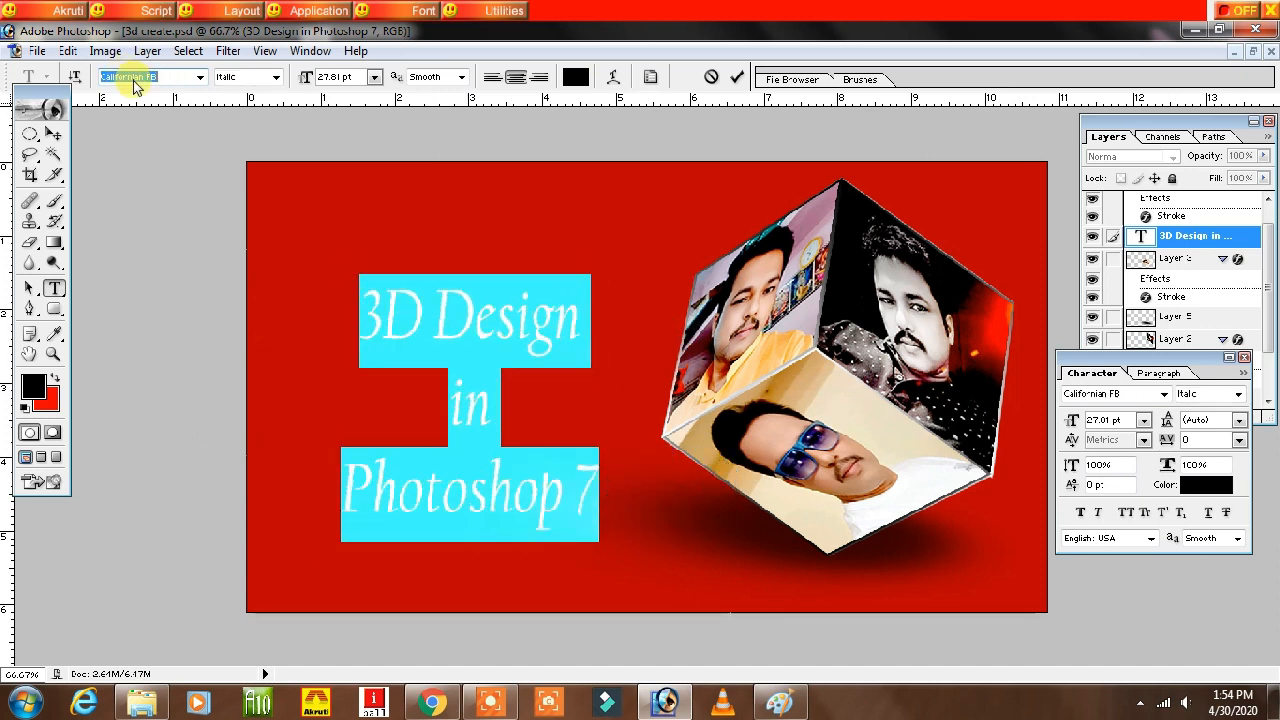
key("Down")
key("Down")
key("Down")
key("Down")
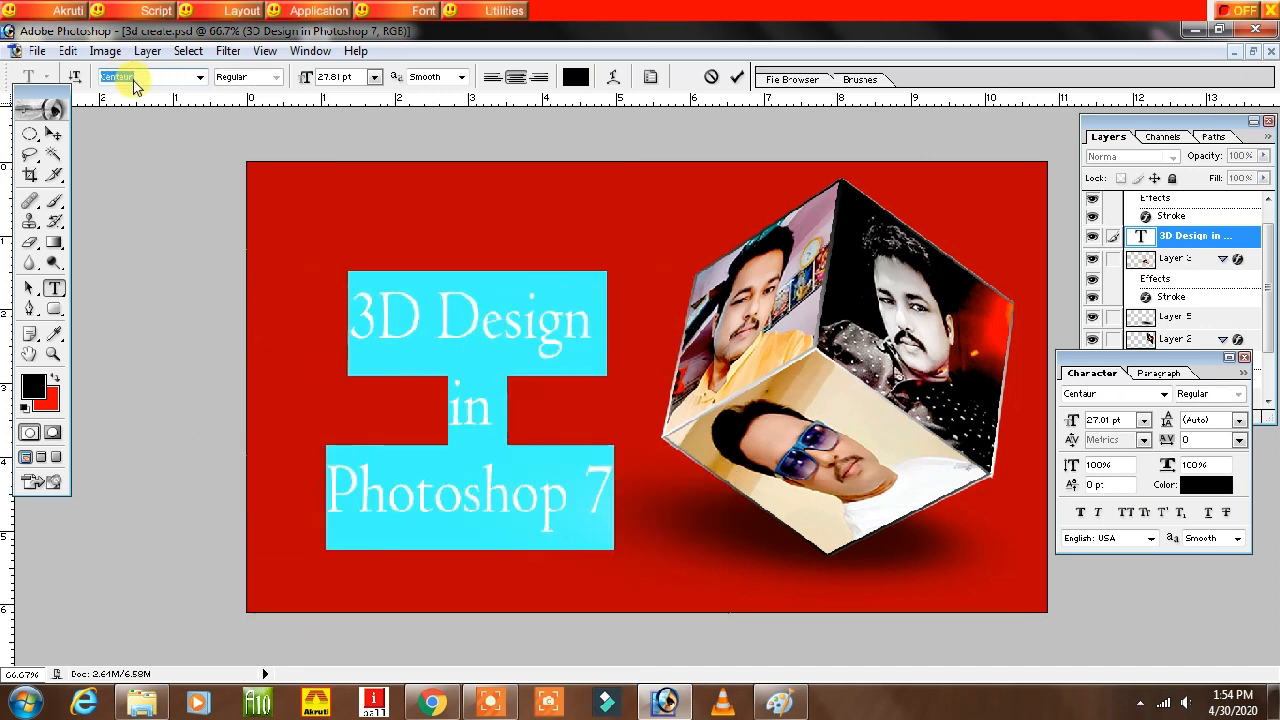
key("Down")
key("Down")
key("Down")
key("Down")
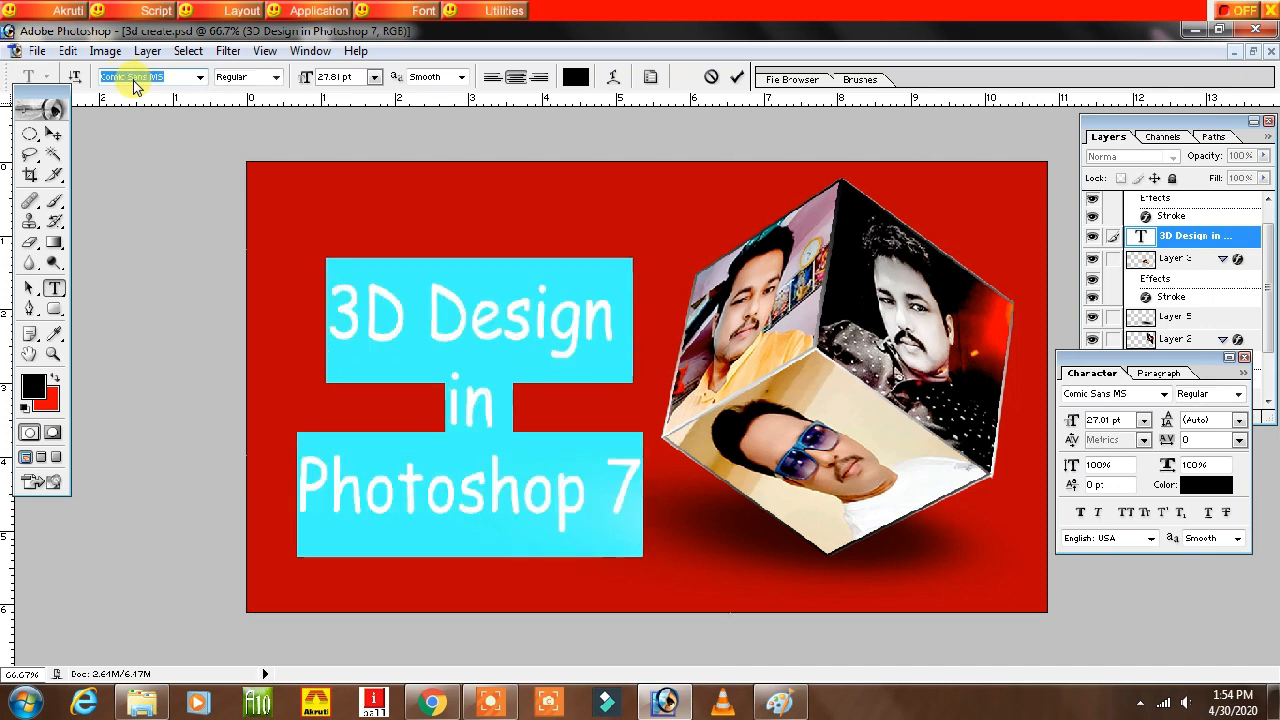
key("Down")
key("Down")
key("Down")
key("Down")
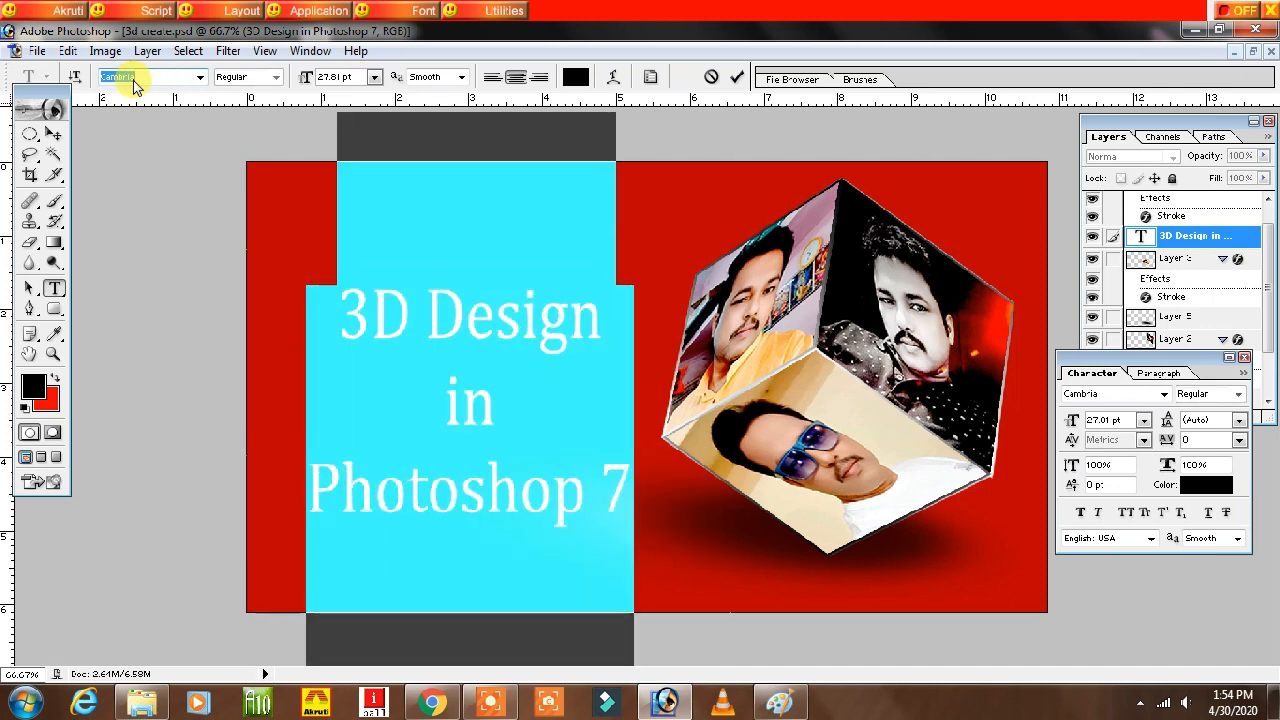
key("Down")
key("Down")
key("Down")
key("Down")
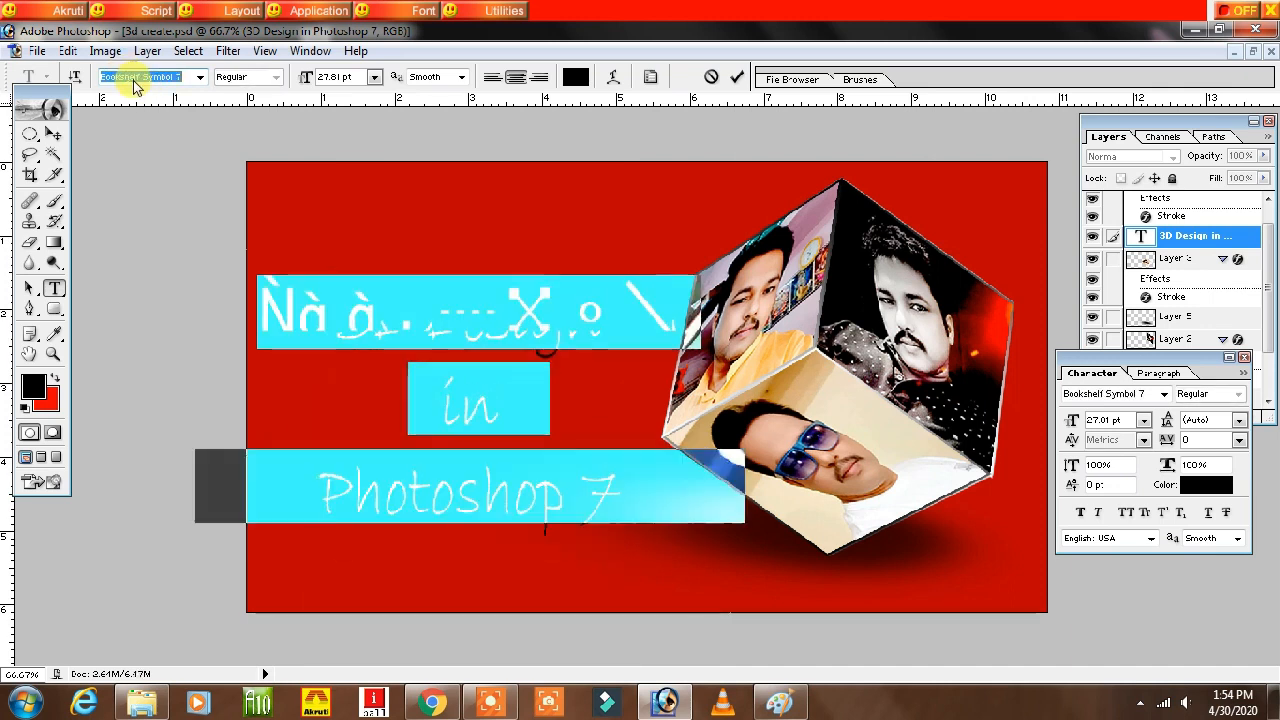
key("Up")
key("Up")
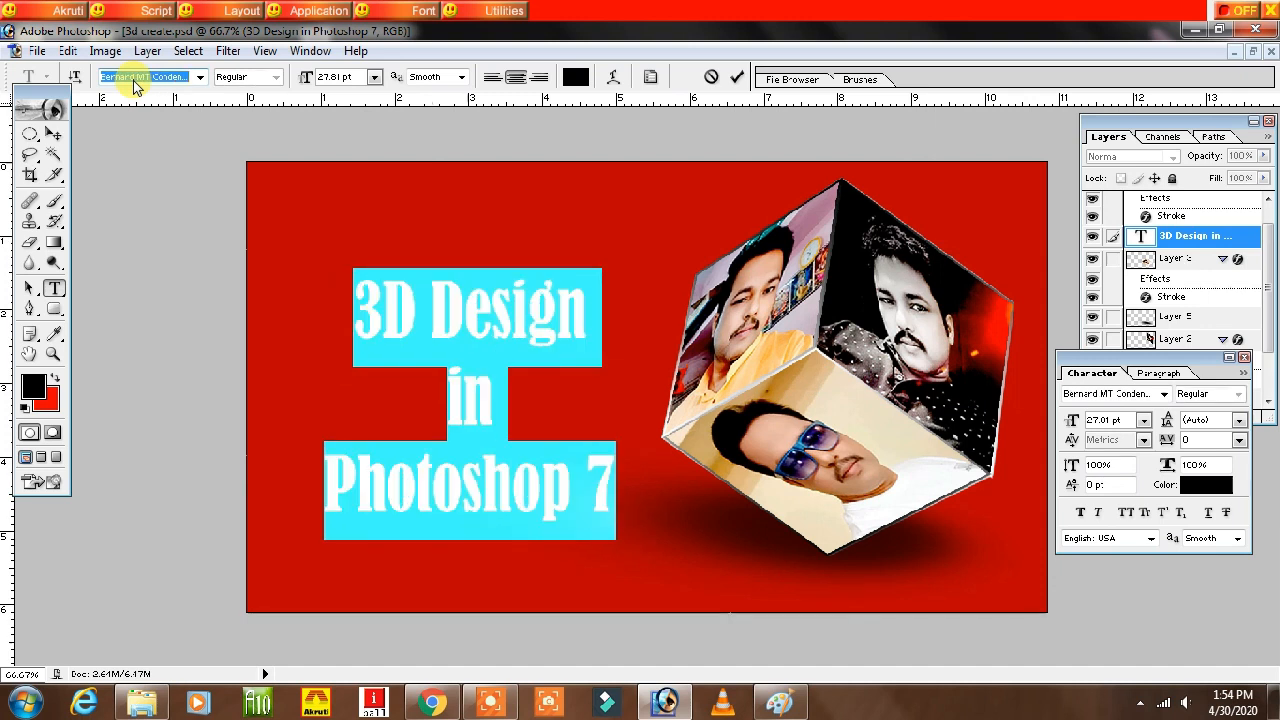
key("Up")
key("Up")
key("Up")
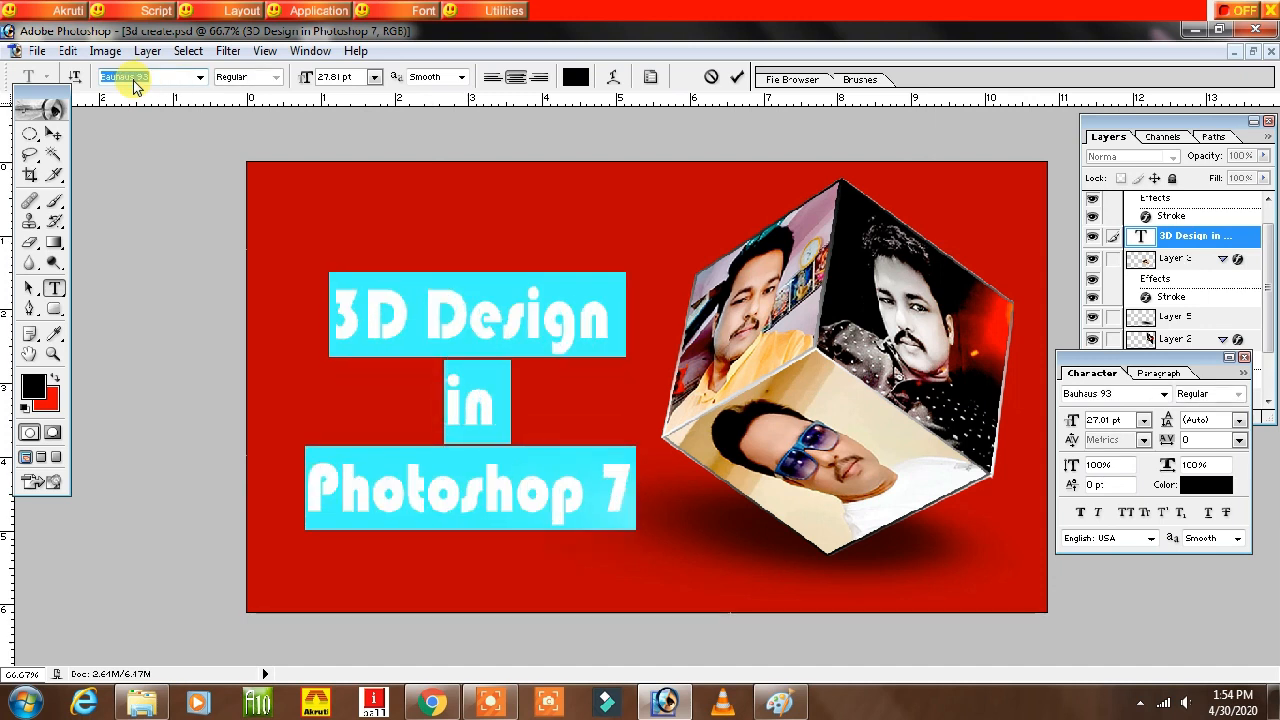
right_click(445, 320)
left_click(409, 323)
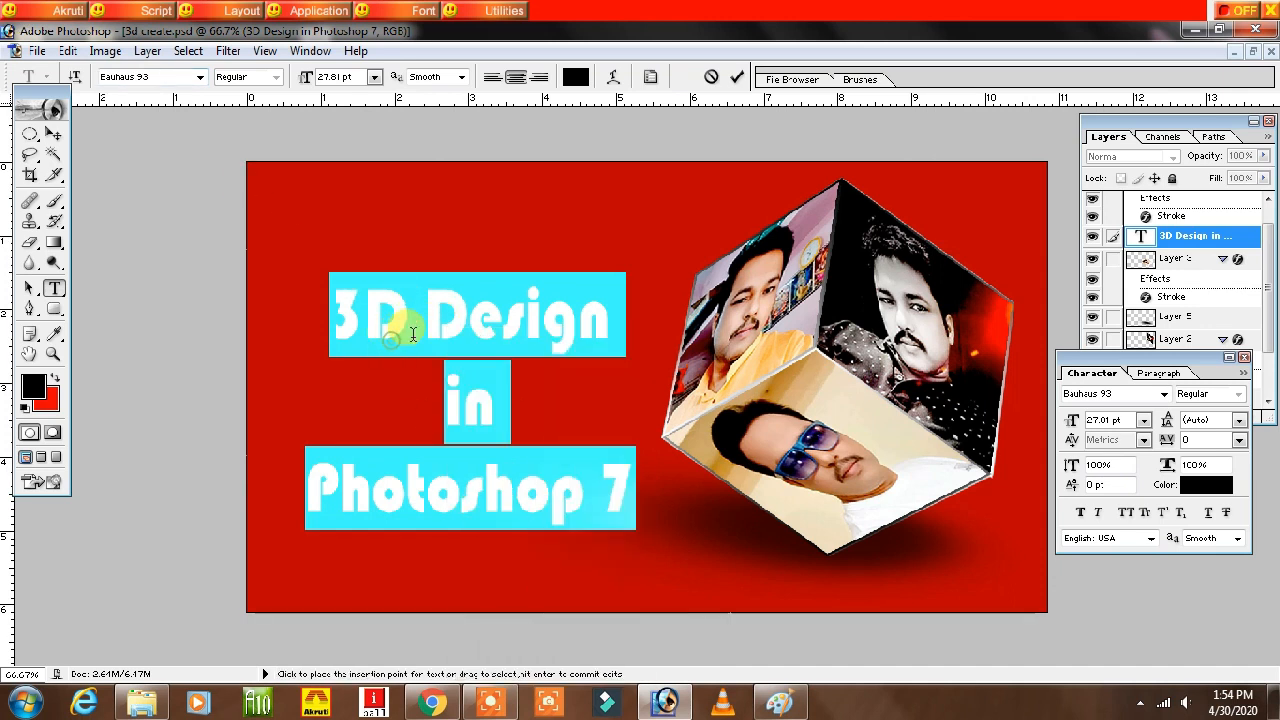
left_click(408, 322)
- Enlarge the title proportionally to about 30.5 pt and shift it slightly up in the red area
left_click(53, 134)
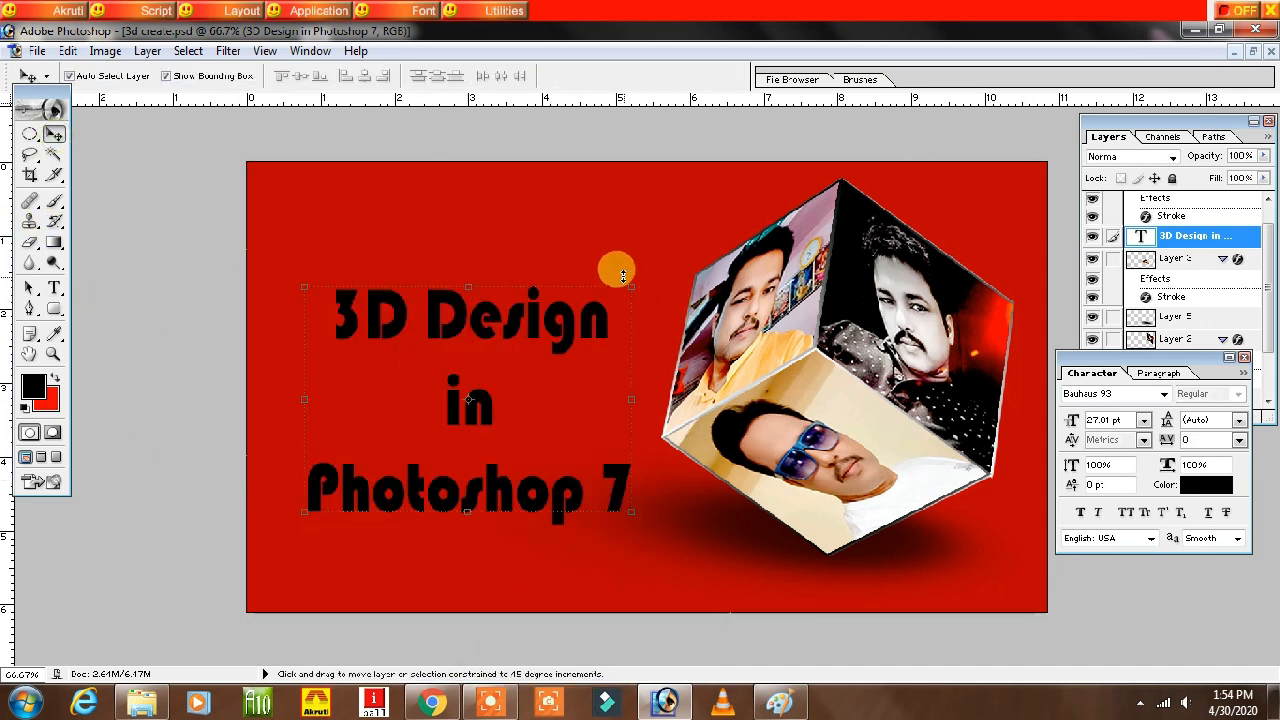
key("ctrl+t")
left_click_drag(632, 289, 662, 266)
left_click_drag(480, 300, 465, 290)
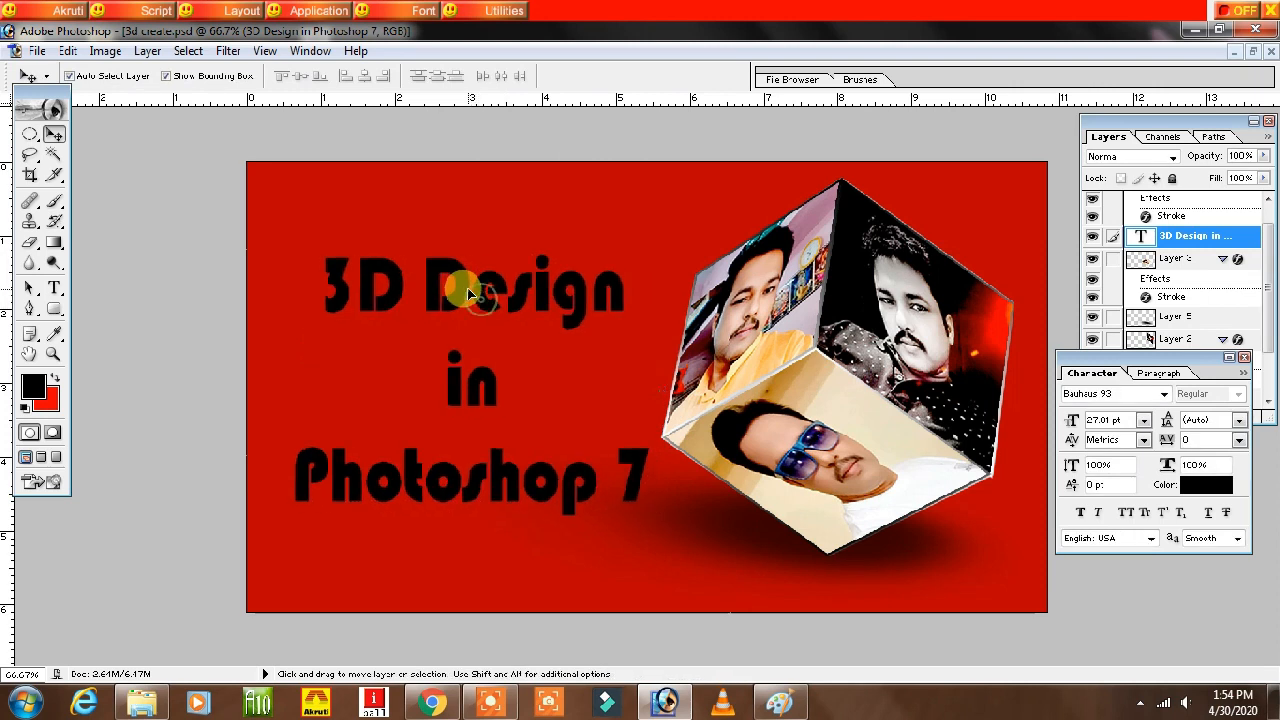
- Set the leading of all the title text to 28 pt and nudge the title slightly upward
left_click(54, 288)
left_click(420, 293)
key("ctrl+a")
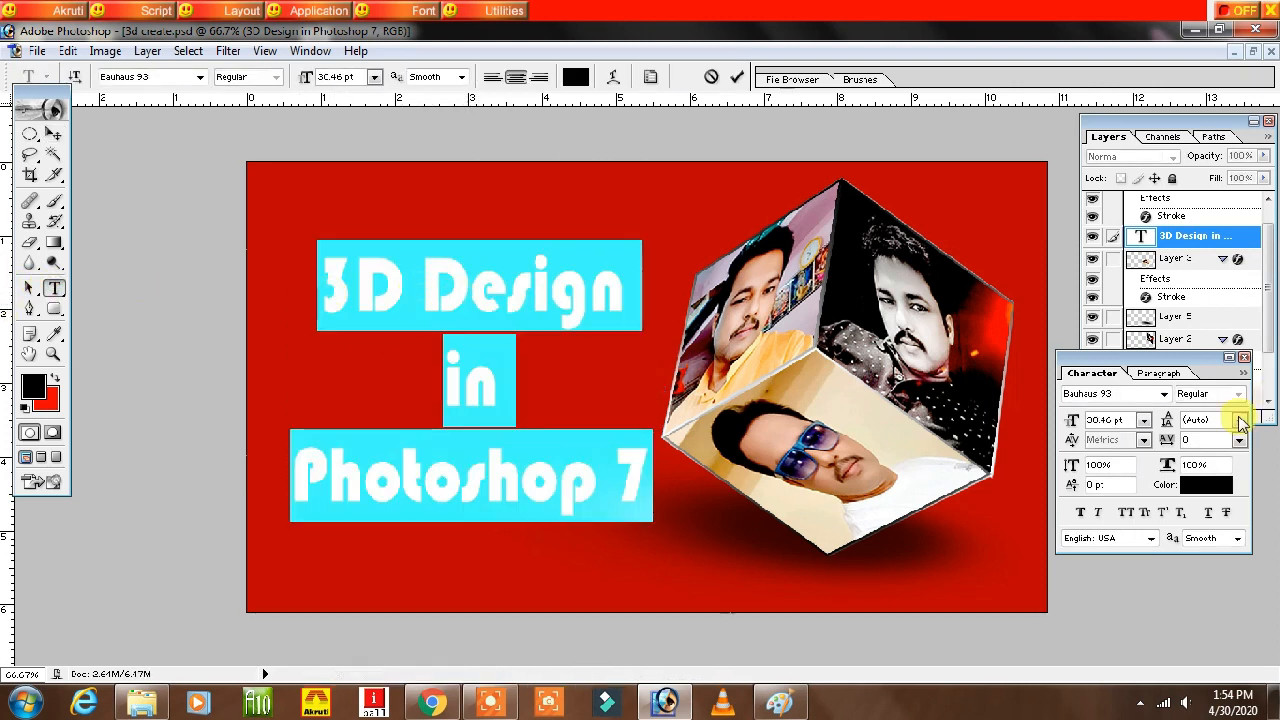
left_click(1239, 420)
left_click(1222, 344)
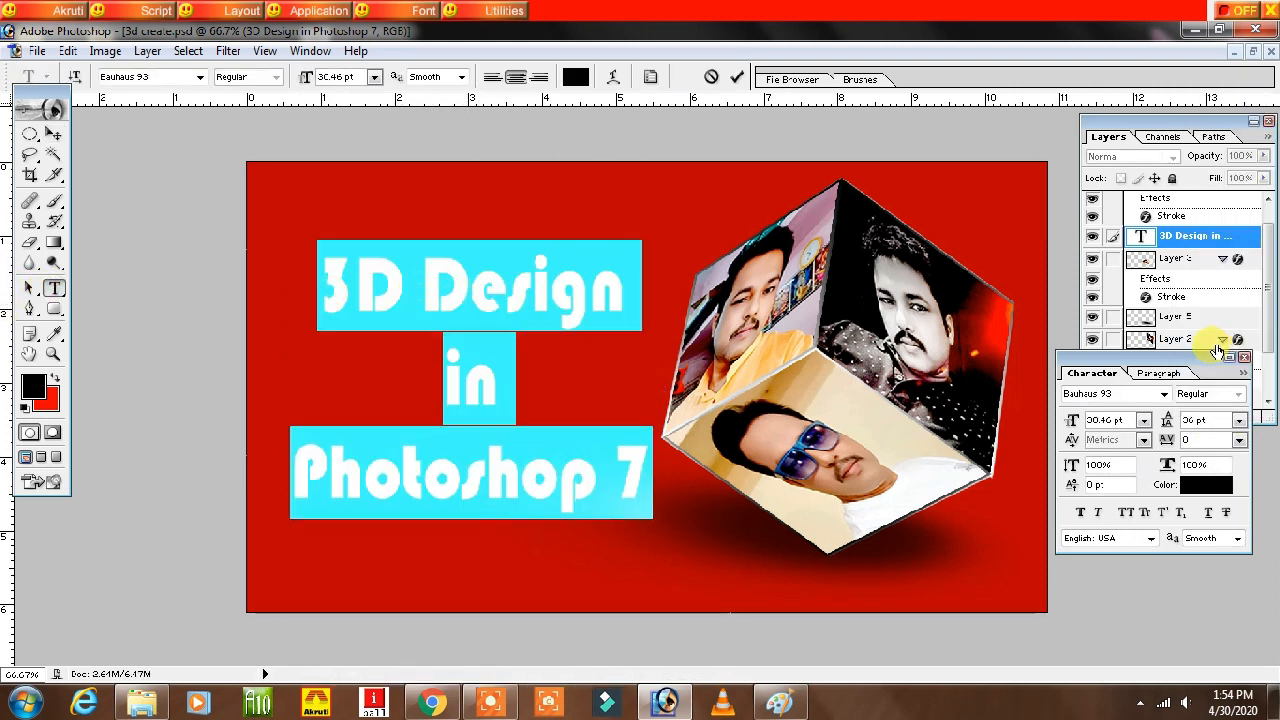
left_click(1239, 420)
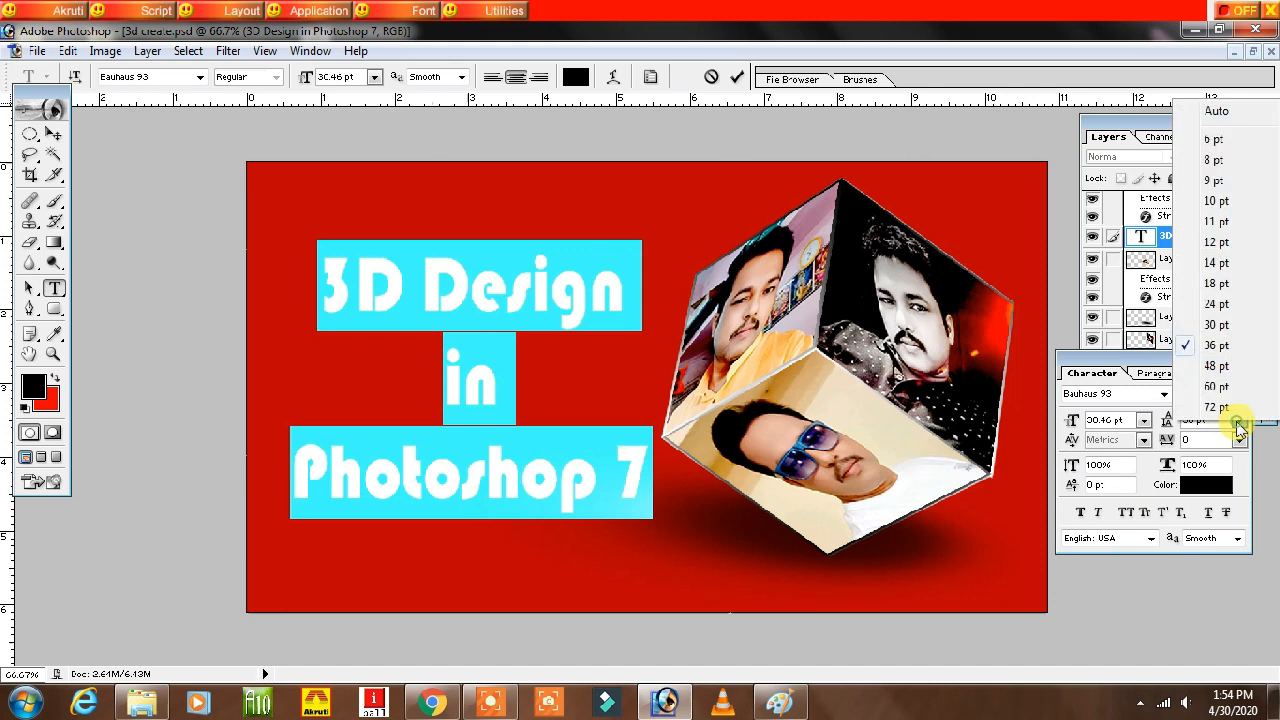
left_click(1222, 285)
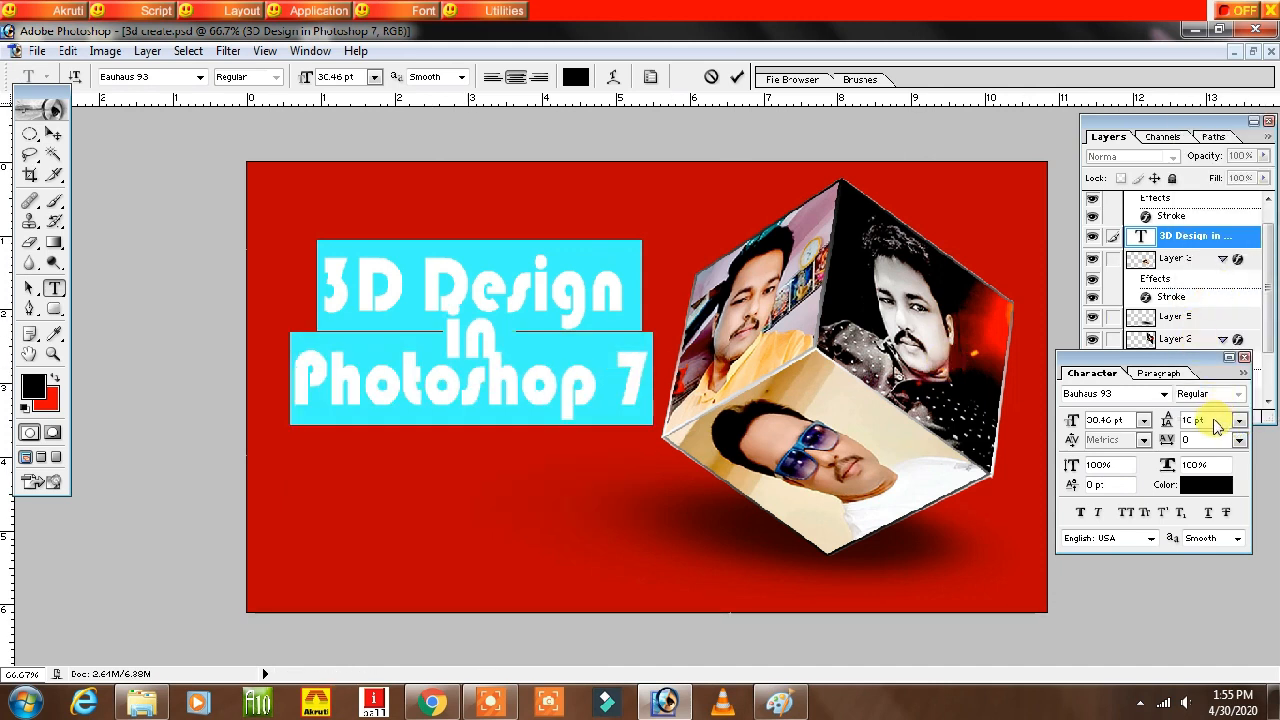
left_click_drag(1214, 423, 1104, 443)
key("Up")
key("Up")
key("Up")
key("Up")
key("Up")
key("Up")
key("Up")
key("Up")
key("Up")
key("Up")
left_click(576, 380)
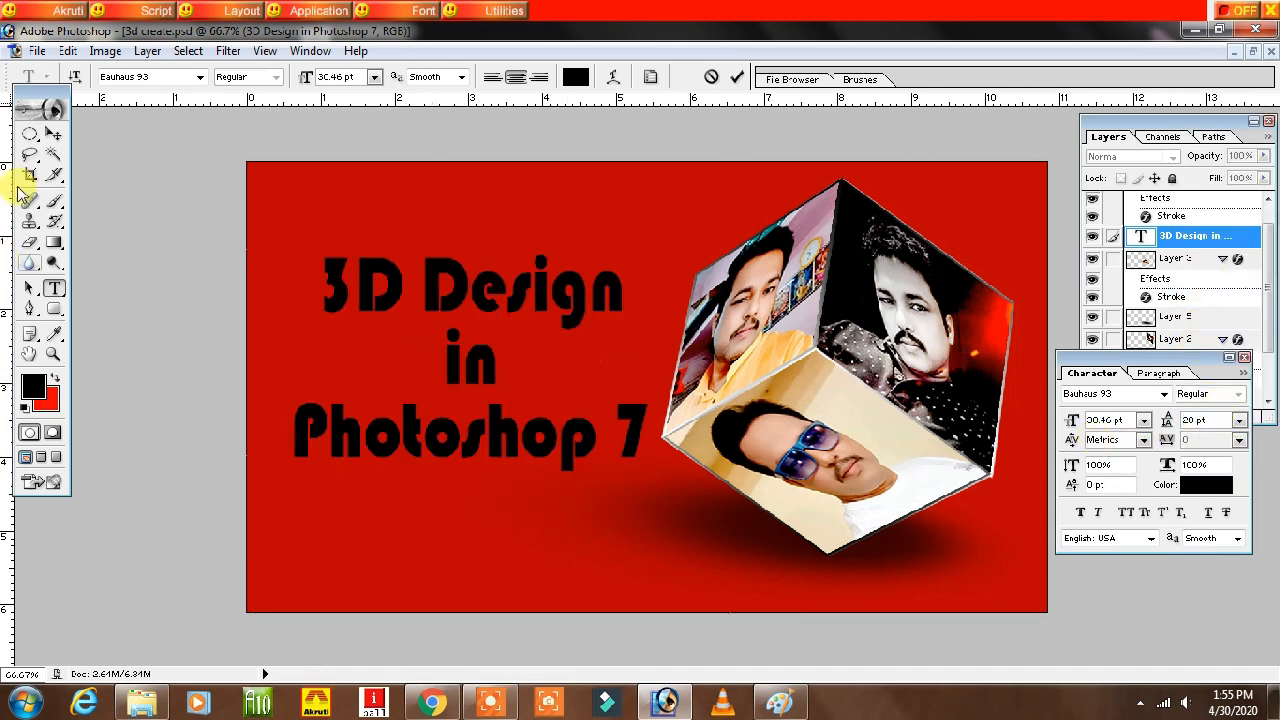
left_click(54, 133)
left_click_drag(449, 283, 449, 277)
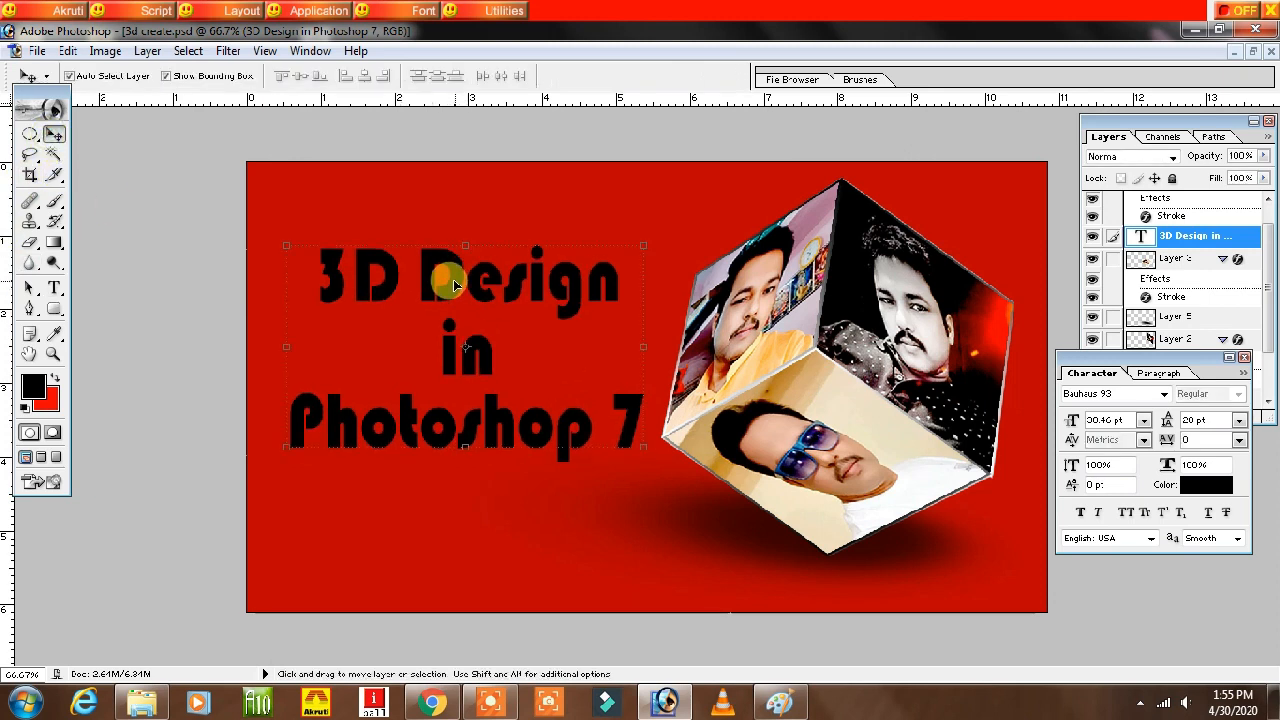
- Add a pure yellow Color Overlay to the title layer, with CMYK yellow at 100% and the other channels at 0
left_click_drag(1150, 362, 1150, 514)
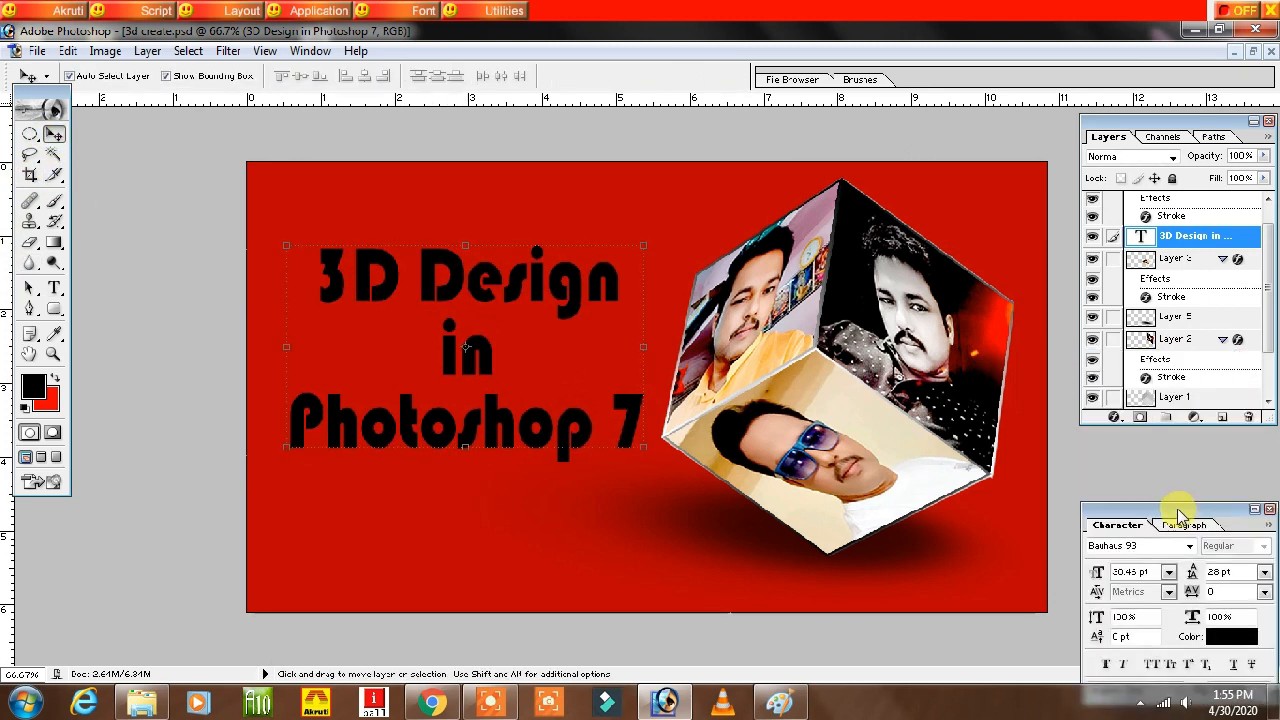
left_click(1115, 417)
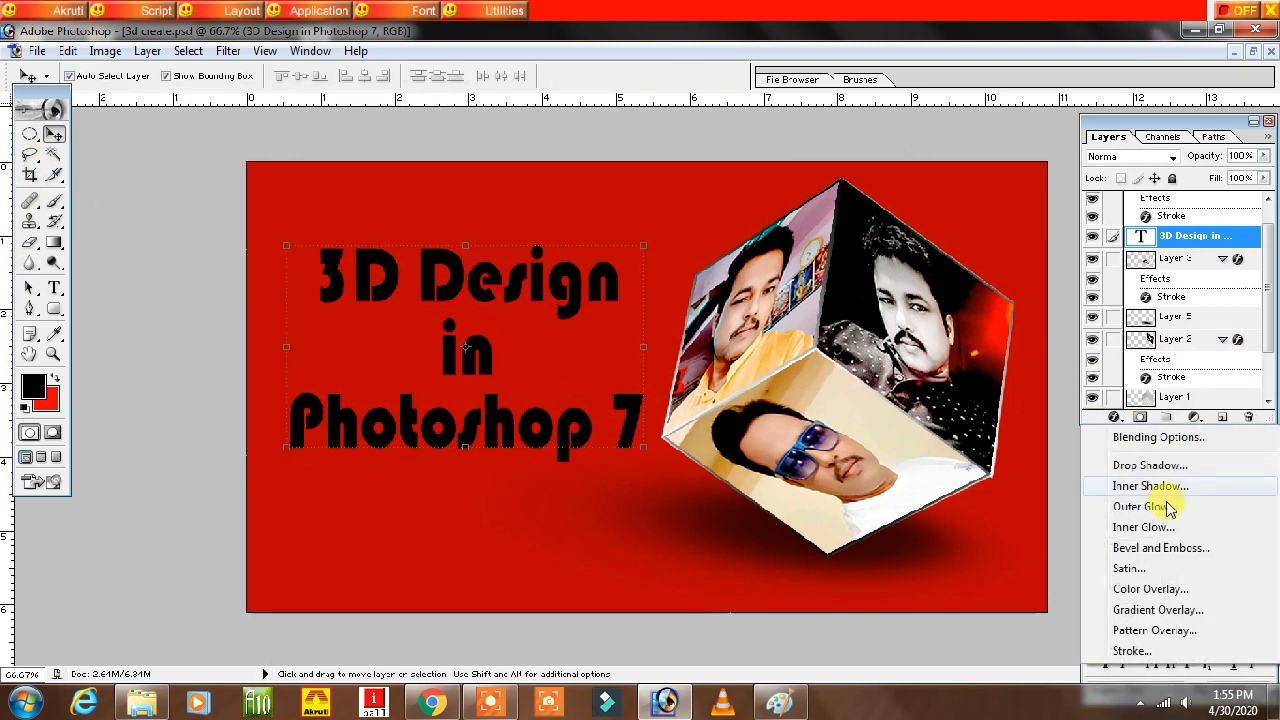
left_click(1150, 589)
left_click_drag(455, 212, 935, 235)
left_click(853, 298)
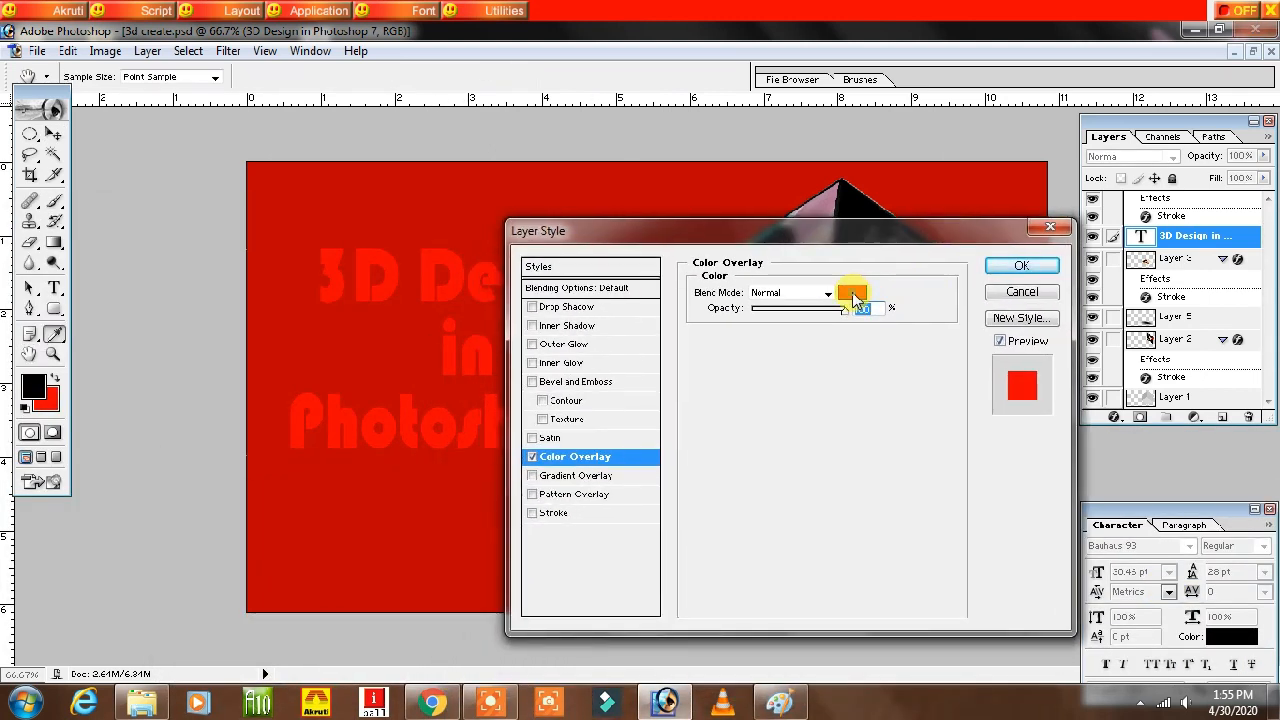
left_click(757, 429)
left_click(700, 388)
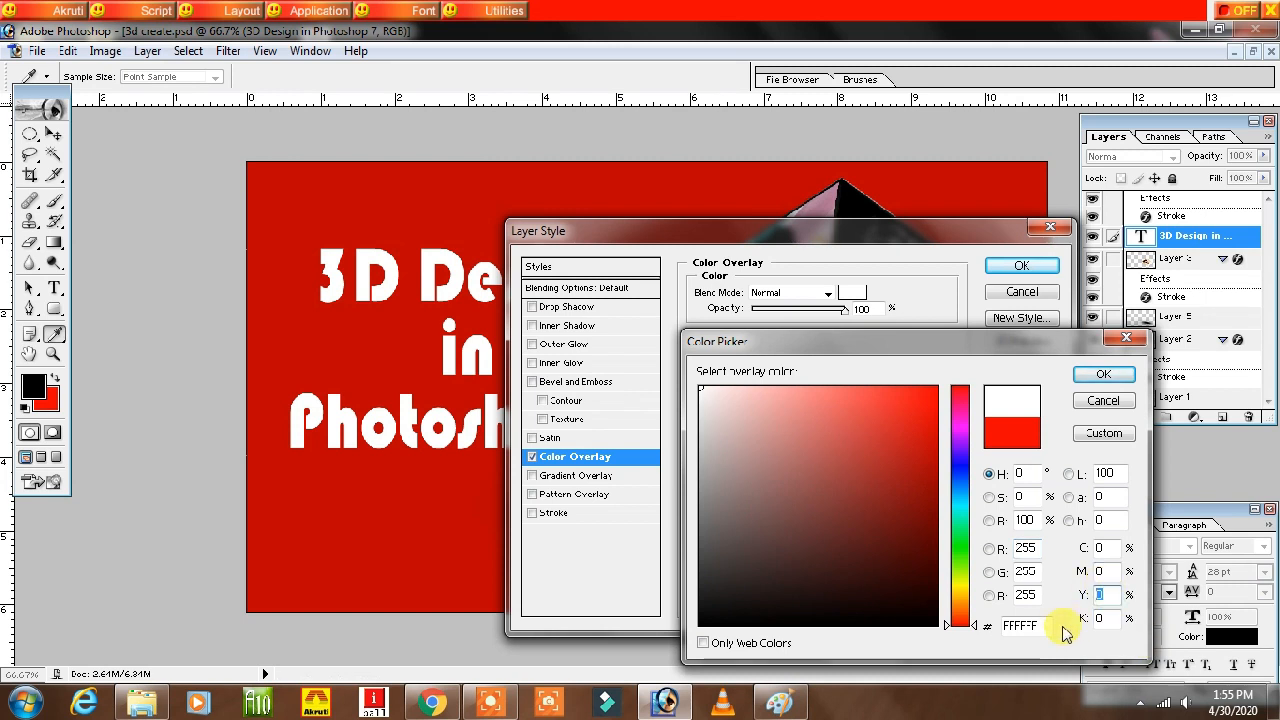
type("100")
key("Return")
key("Return")
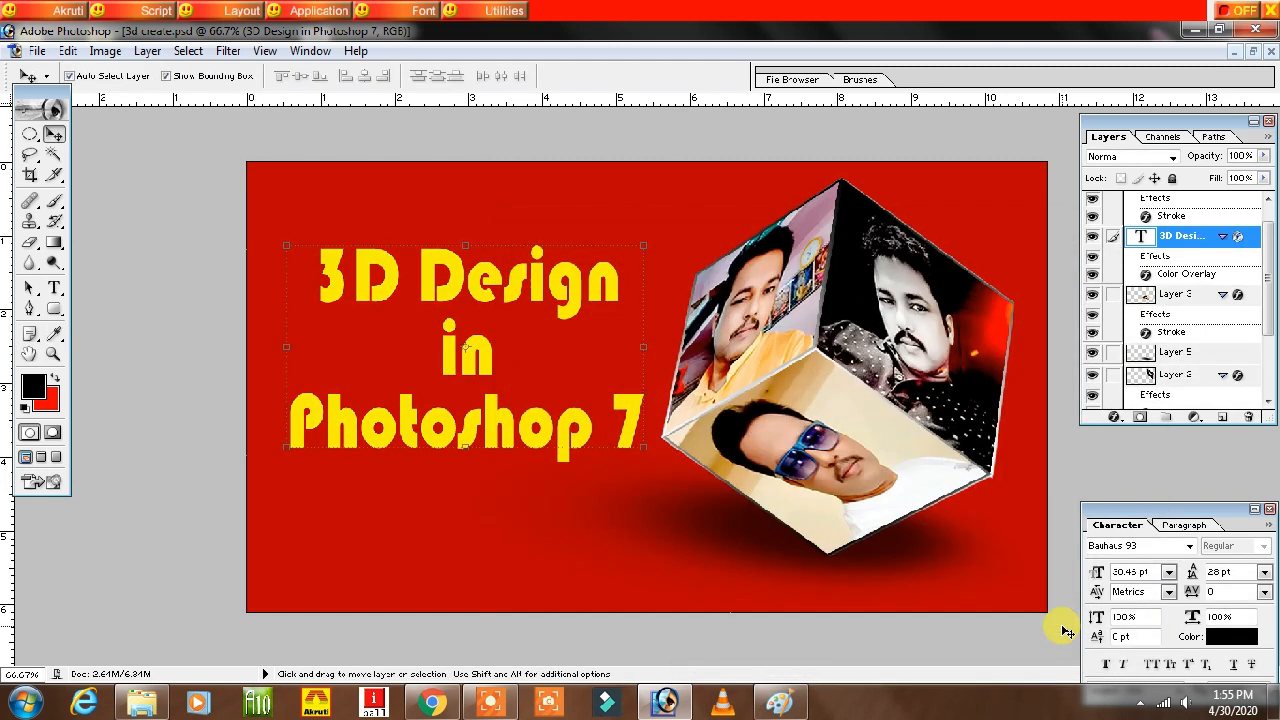
- Add a Drop Shadow to the title with a 52° angle, 28 px distance, 9% spread and a larger blur size
left_click(1113, 418)
left_click(1128, 465)
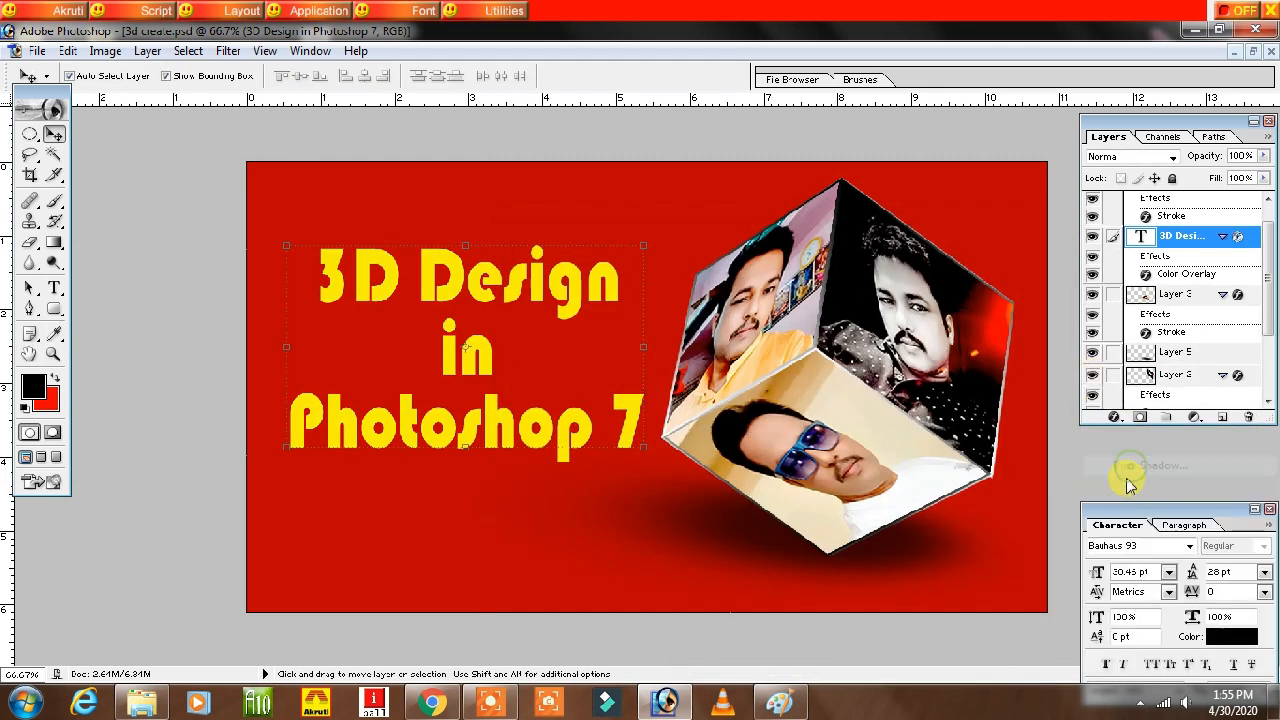
left_click_drag(807, 231, 905, 243)
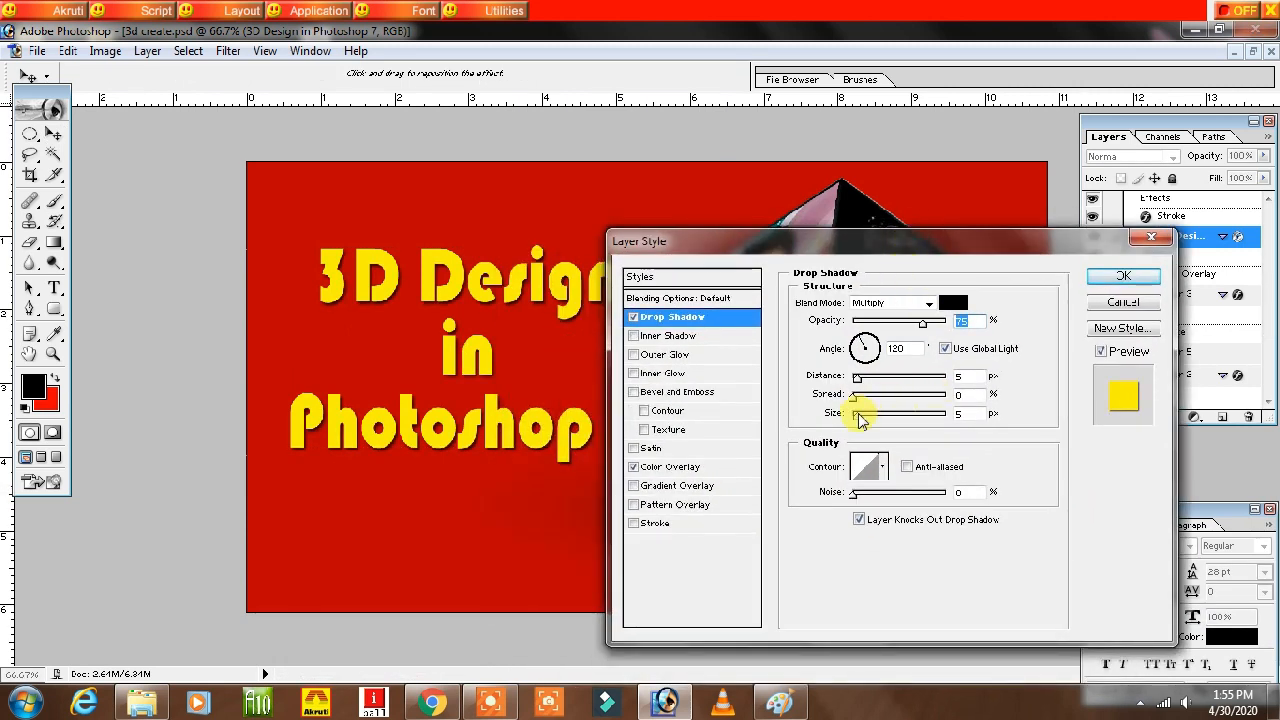
left_click_drag(858, 418, 872, 421)
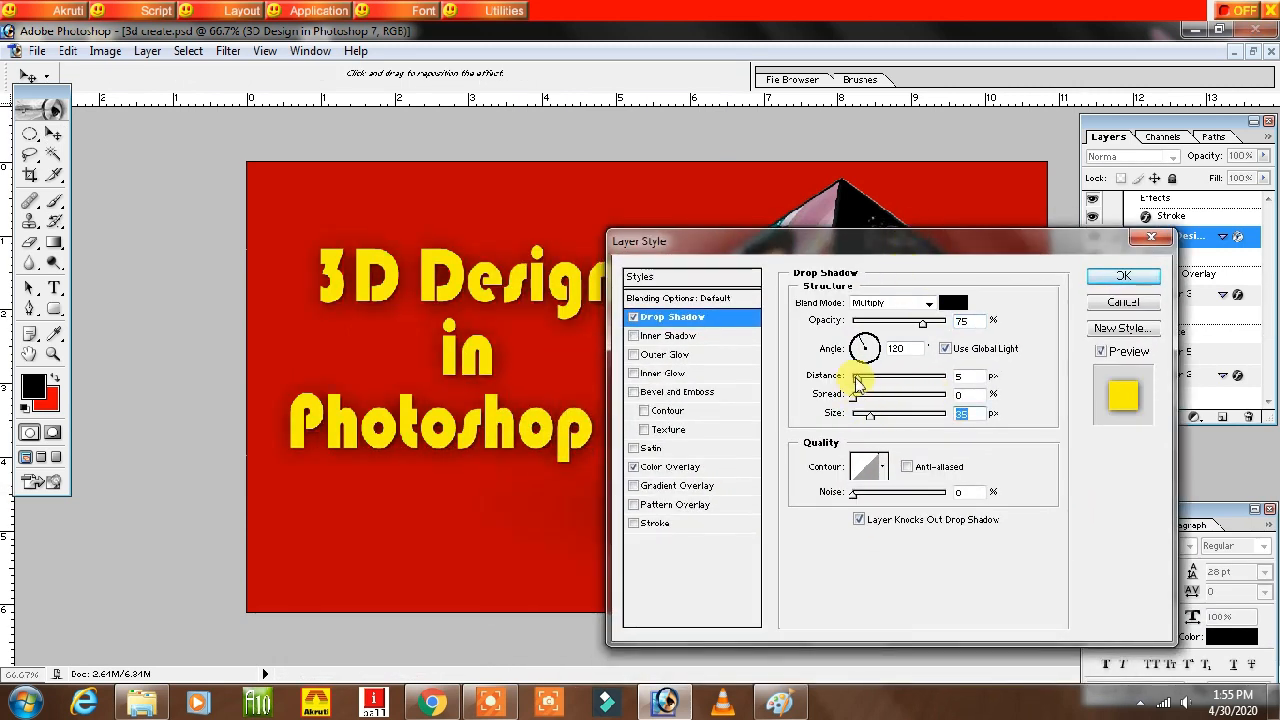
left_click_drag(857, 378, 880, 385)
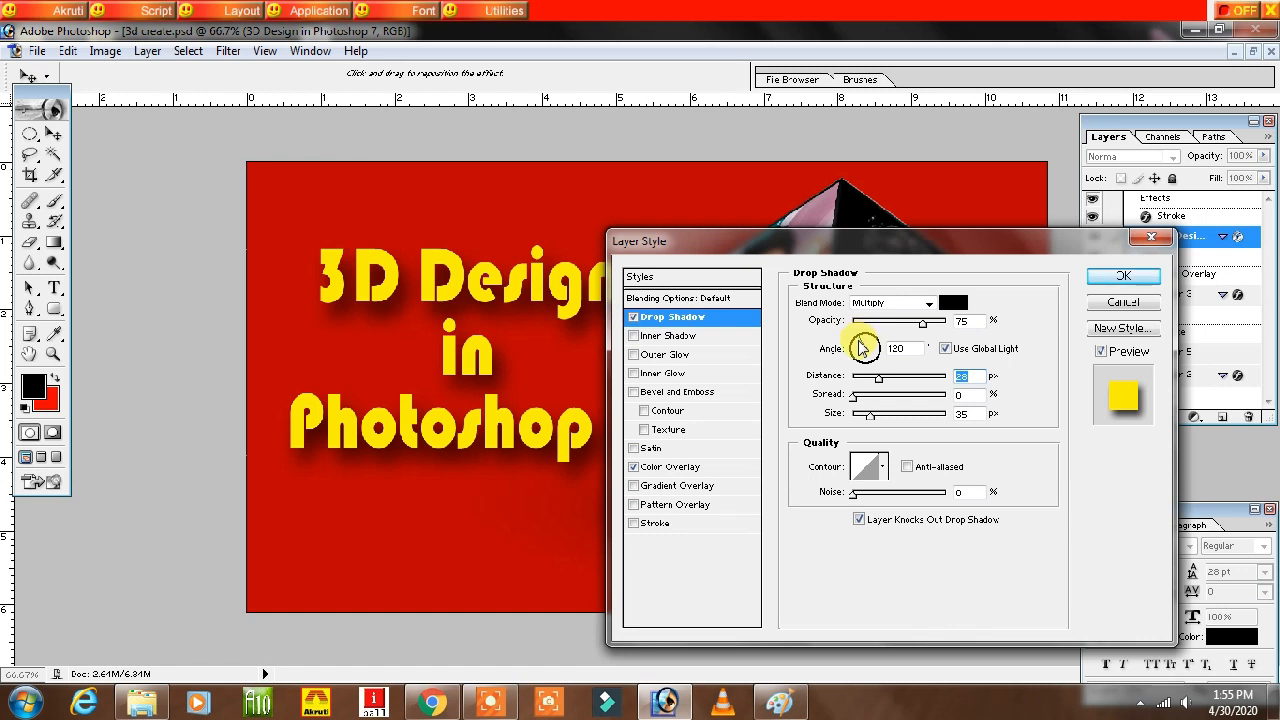
left_click(872, 347)
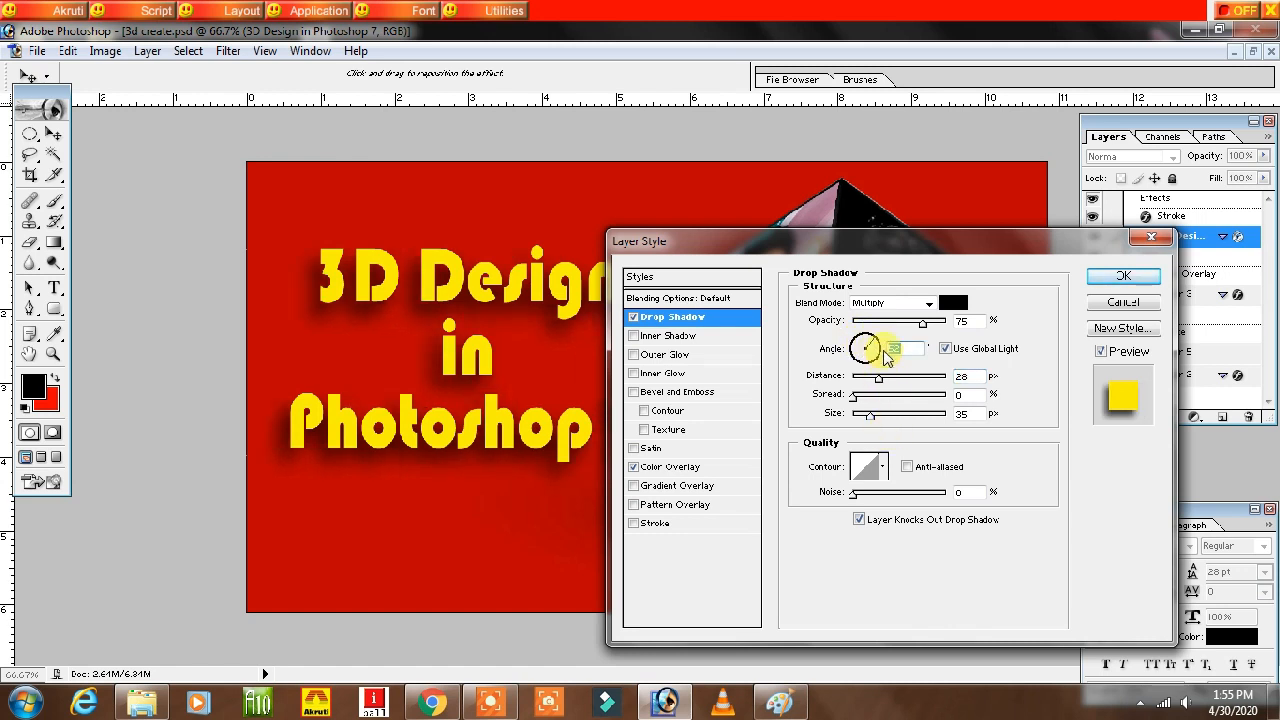
left_click(866, 397)
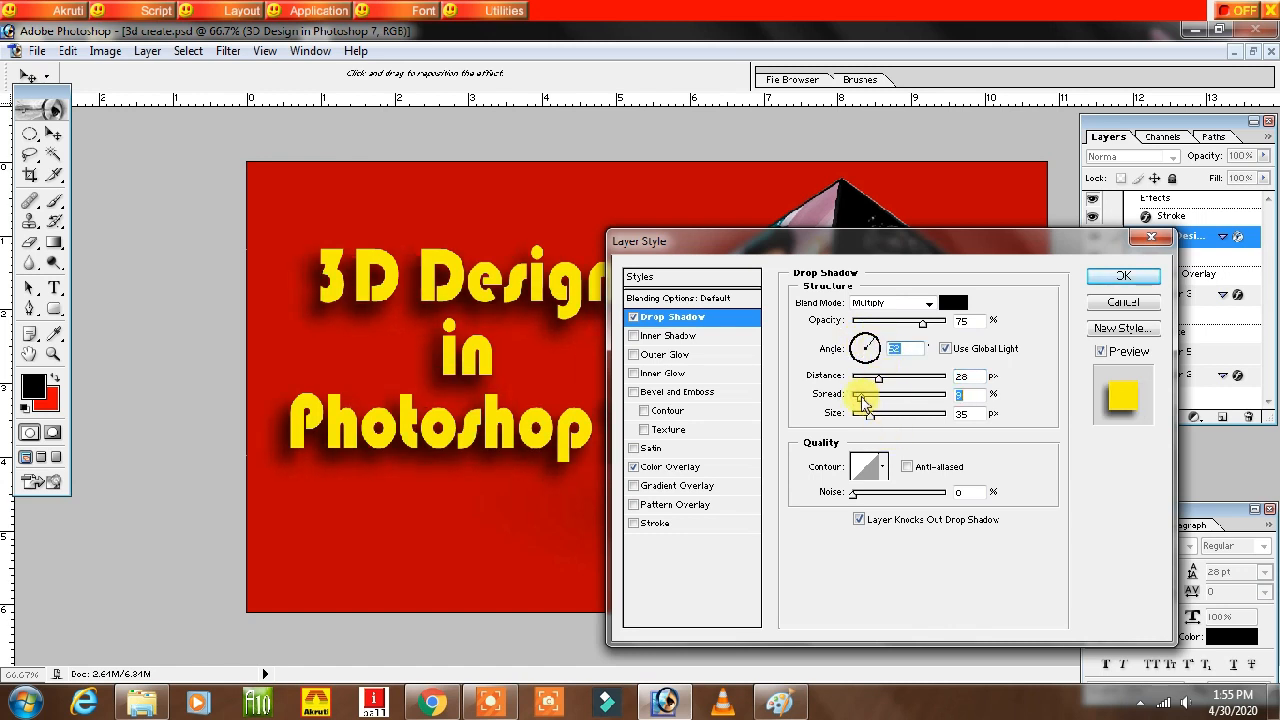
left_click_drag(869, 424, 880, 425)
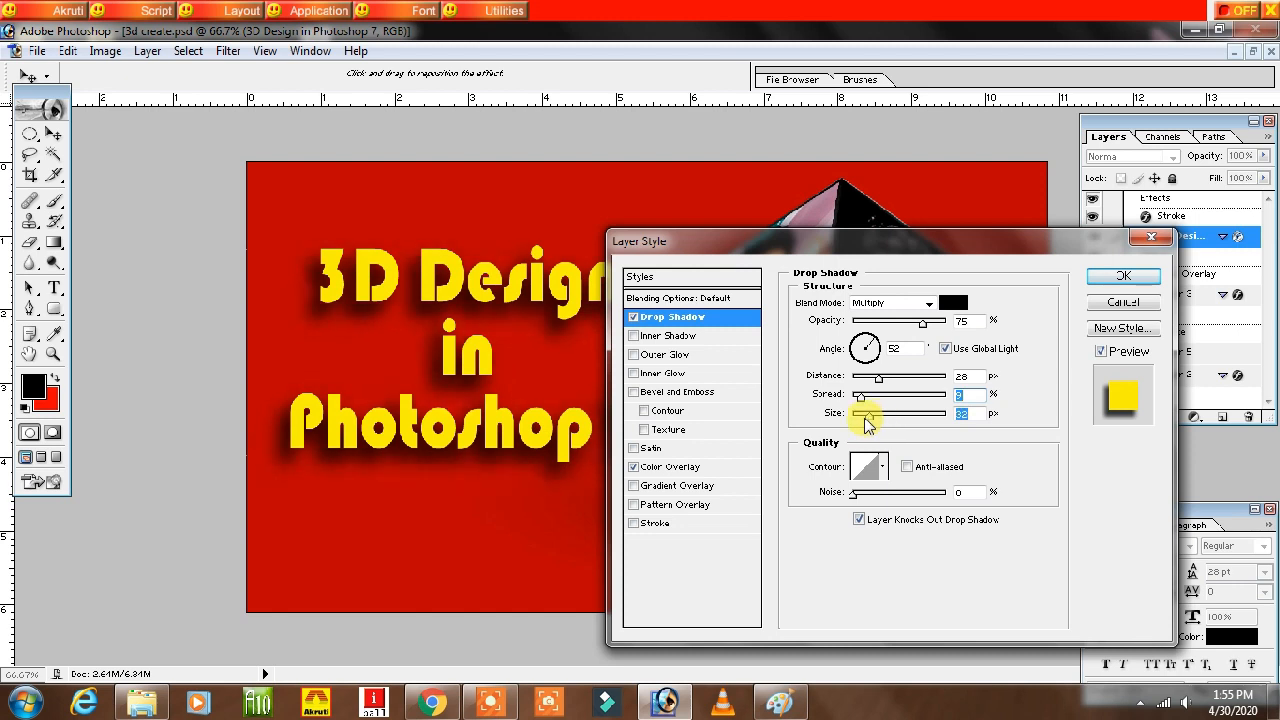
- Add a smooth Inner Bevel to the title with its default settings, and enlarge the title slightly while moving it down
left_click(672, 395)
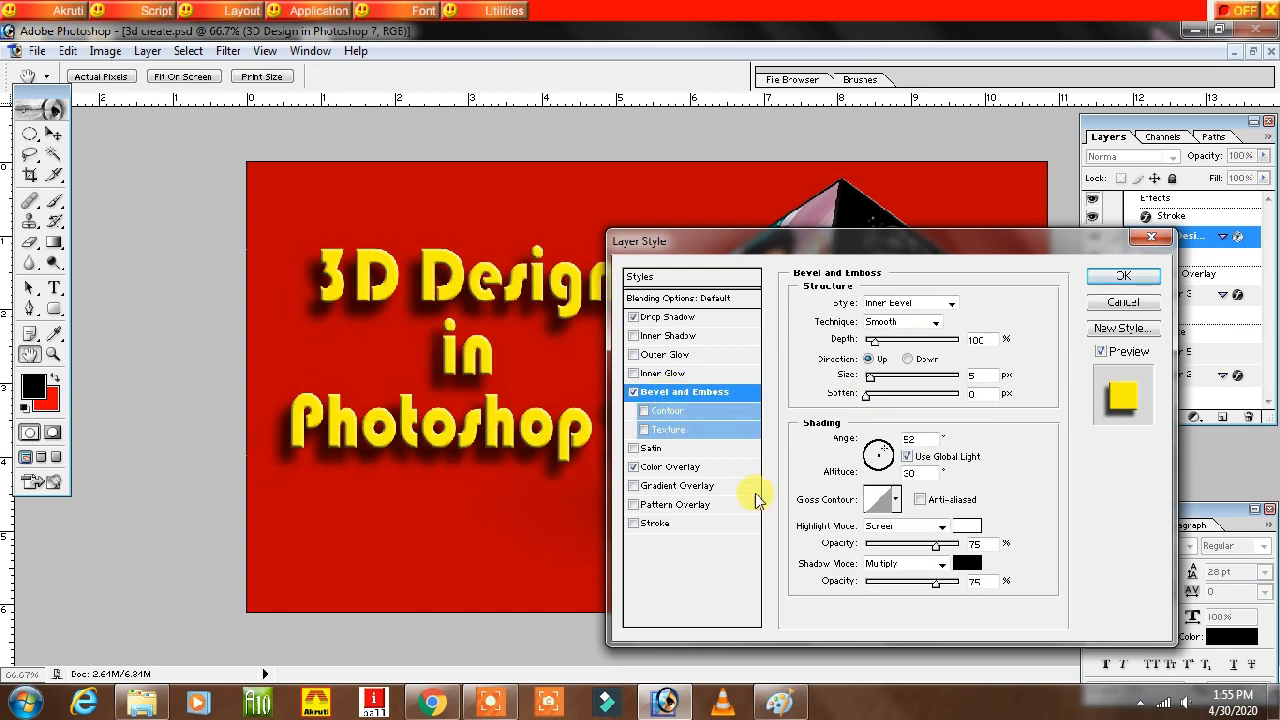
left_click(1108, 283)
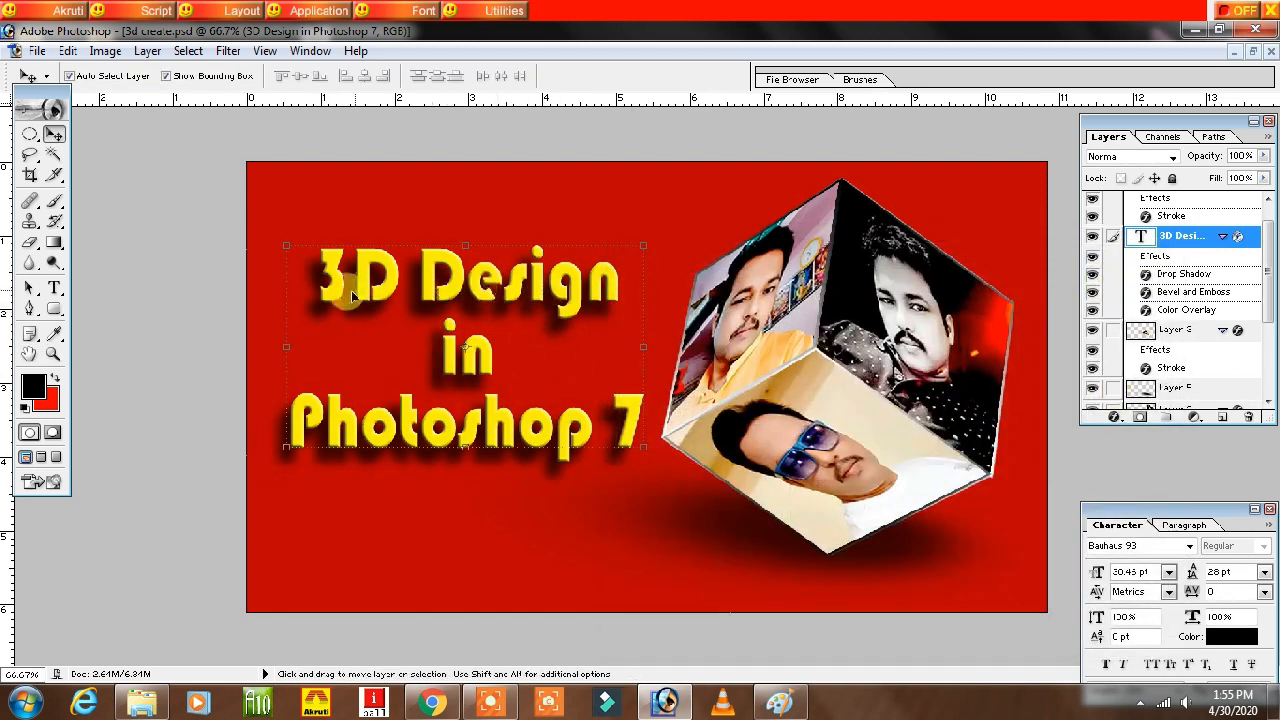
key("ctrl+t")
key("Return")
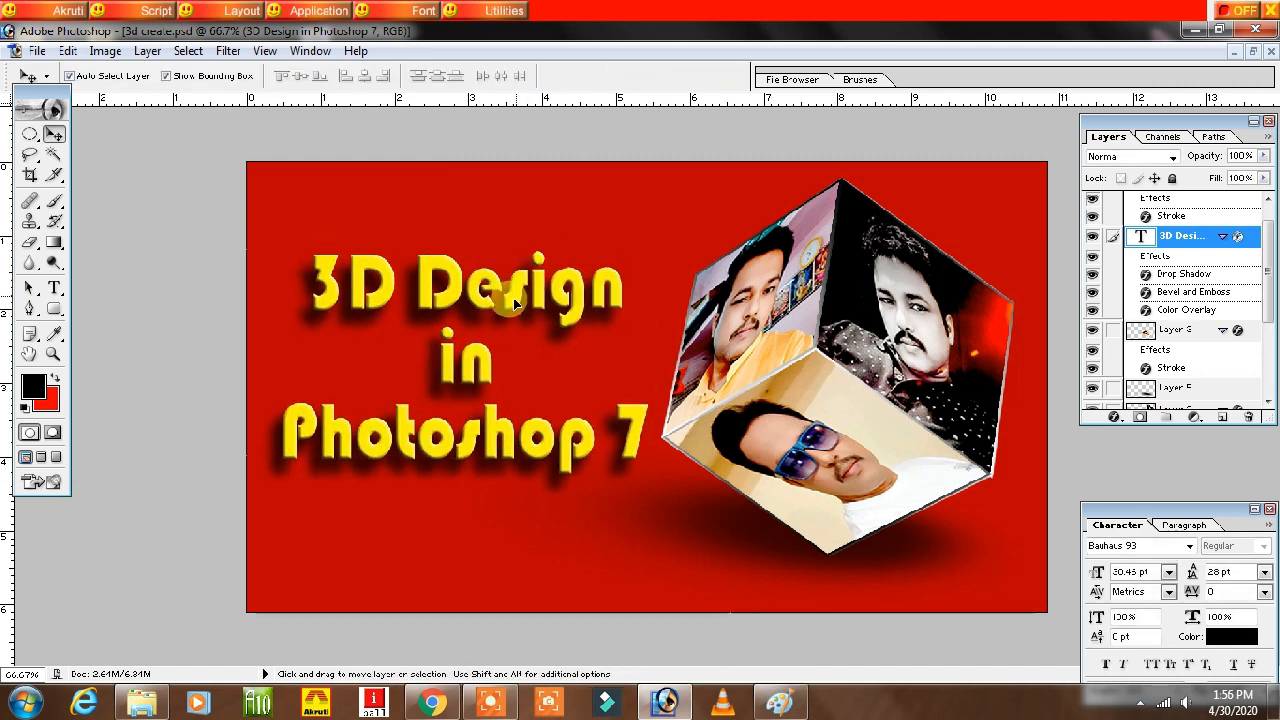
- Shrink the three-line title slightly and reposition it in the open red area beside the cube
left_click_drag(515, 292, 509, 307)
left_click_drag(278, 465, 288, 461)
key("Return")
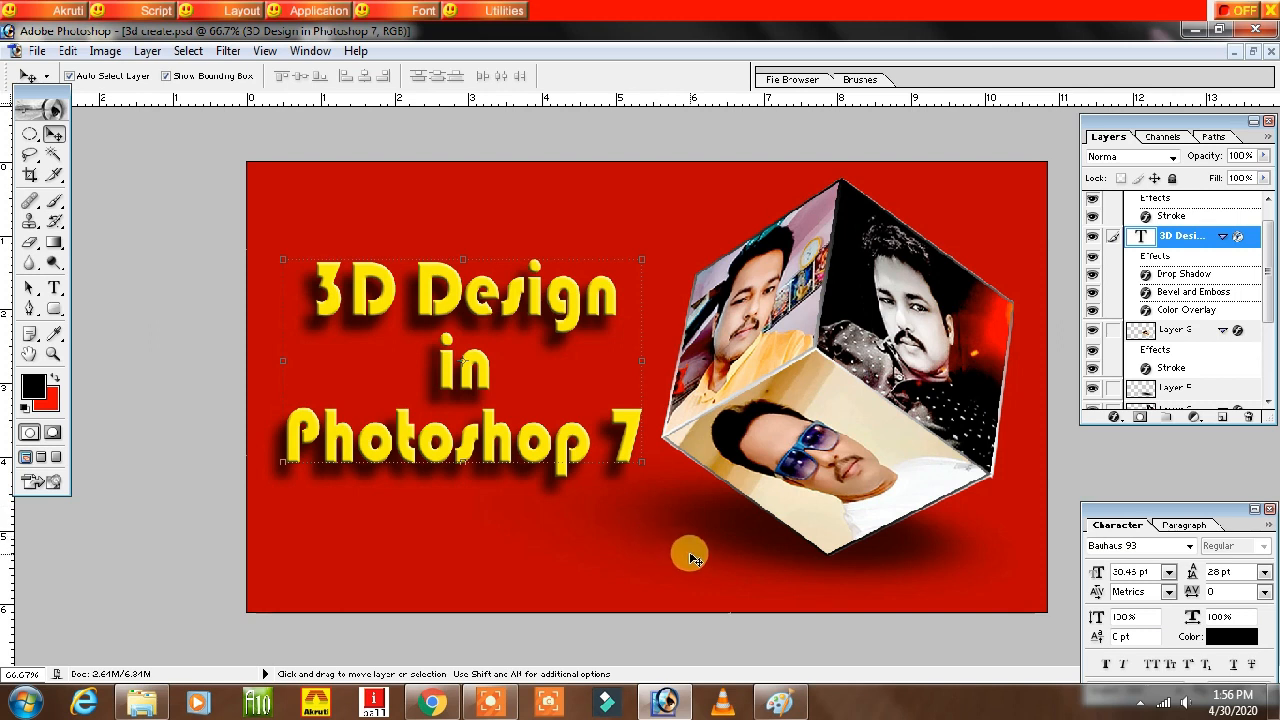
left_click_drag(497, 440, 501, 439)
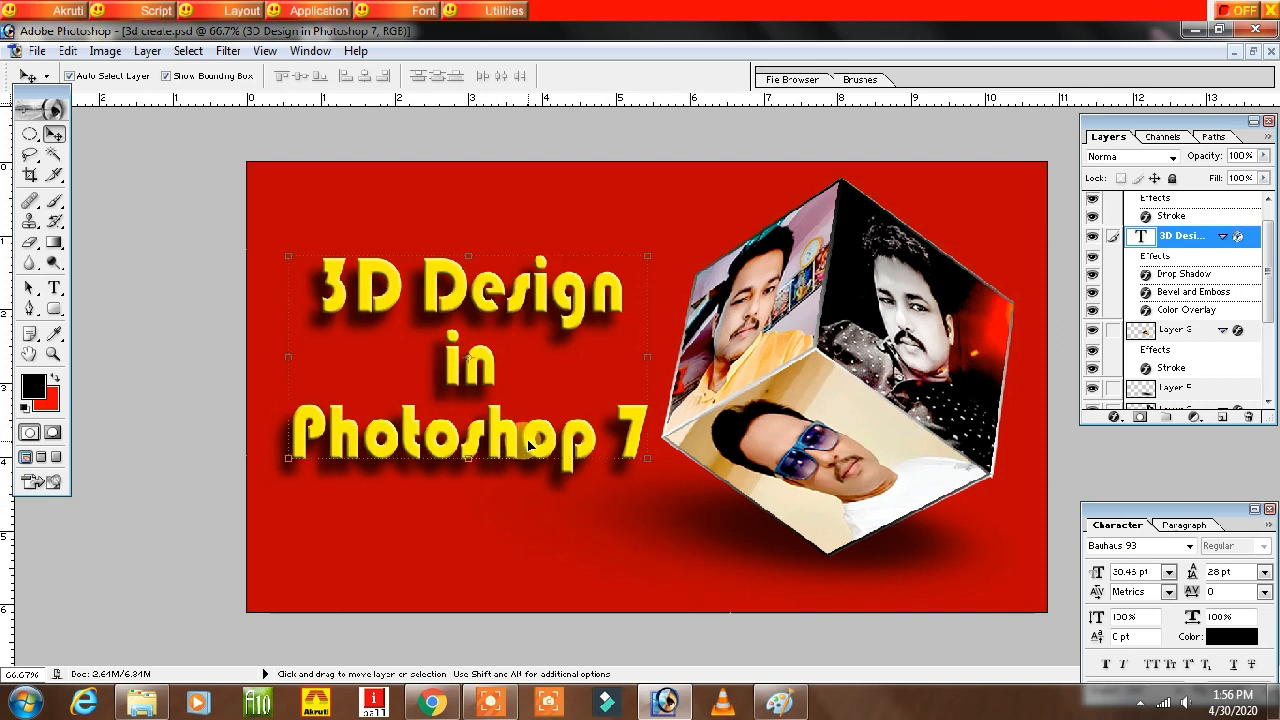
- Add a left-aligned text line "Please Subscribe my Channel" in black Bauhaus 93 below the title
left_click(54, 288)
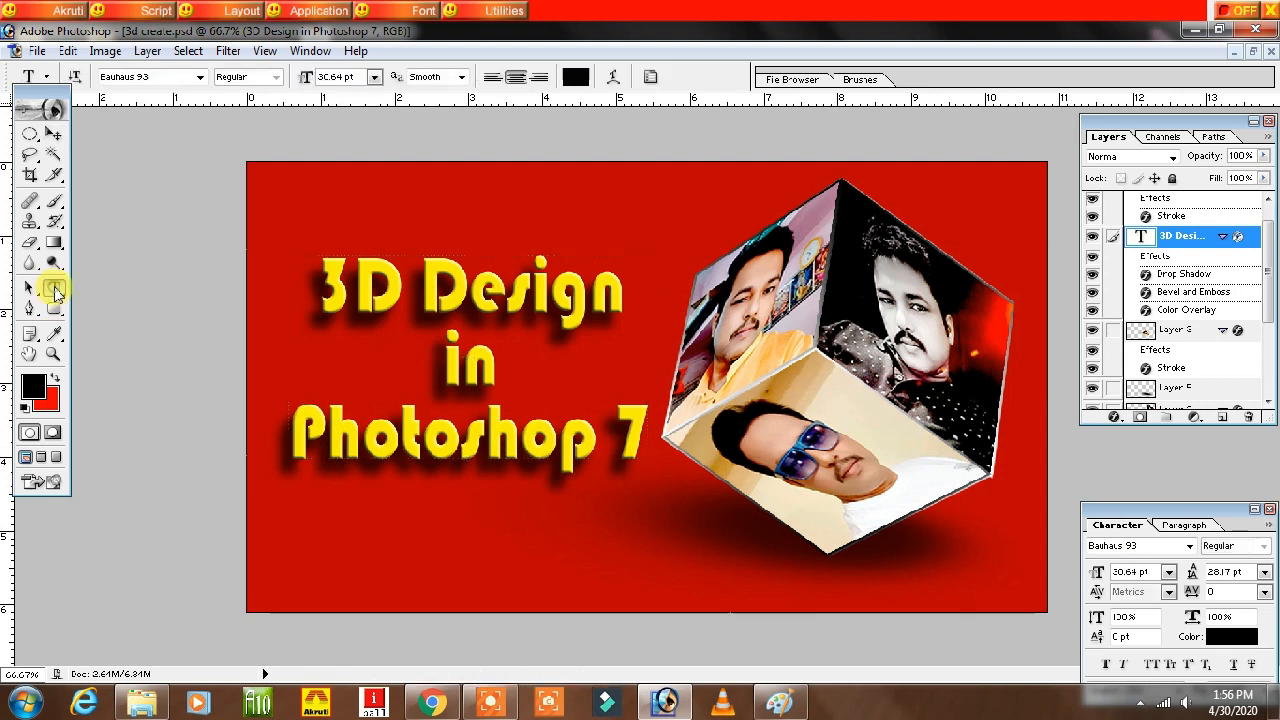
left_click(348, 560)
type("Please")
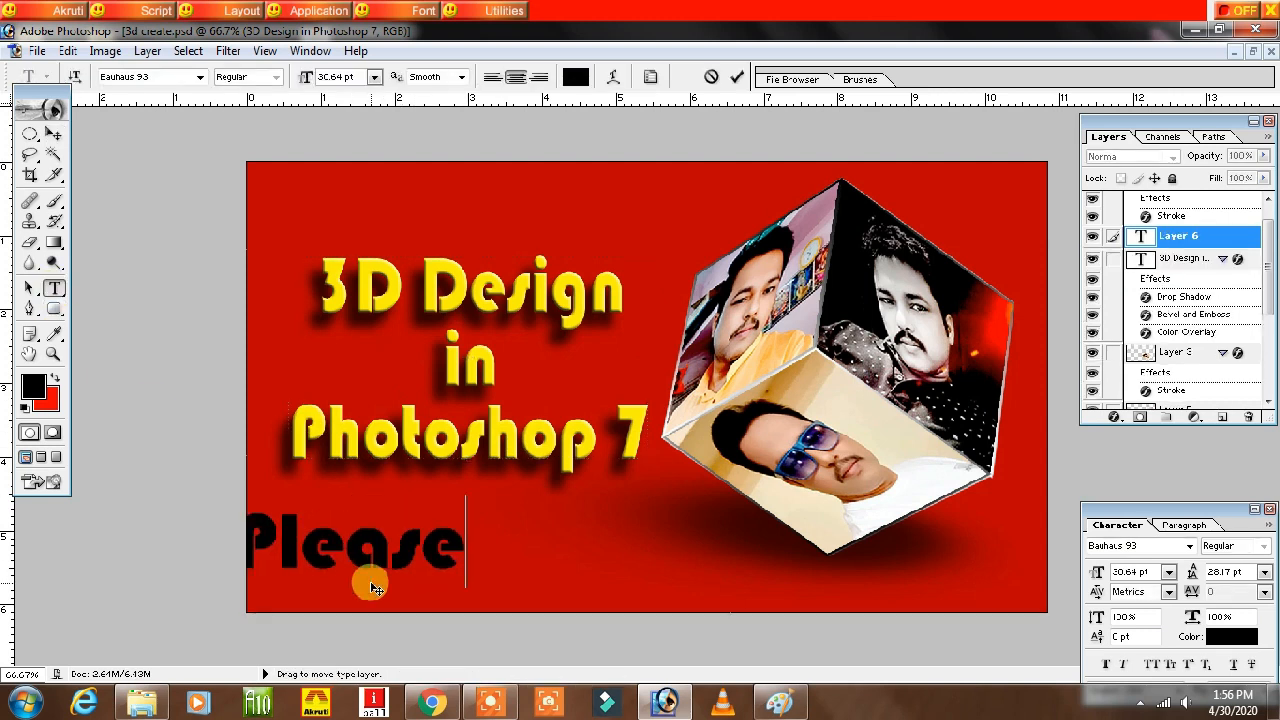
key("ctrl+shift+l")
type("S")
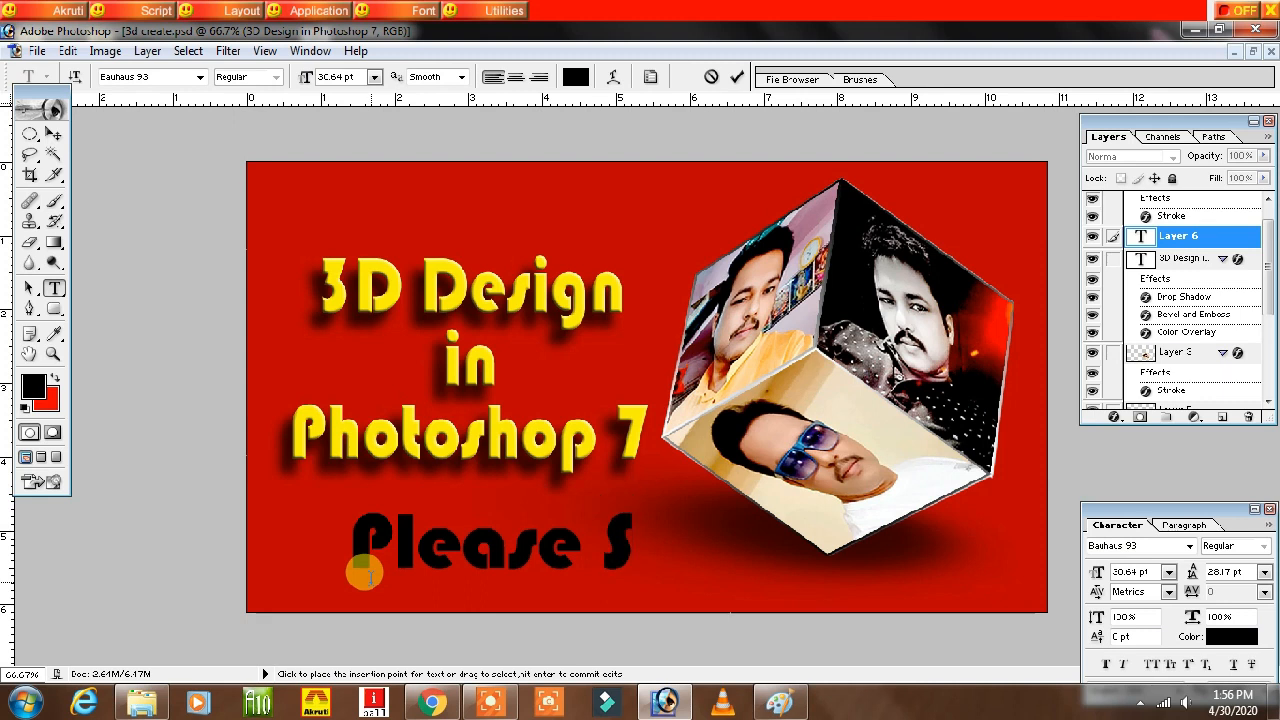
type("ubscribe")
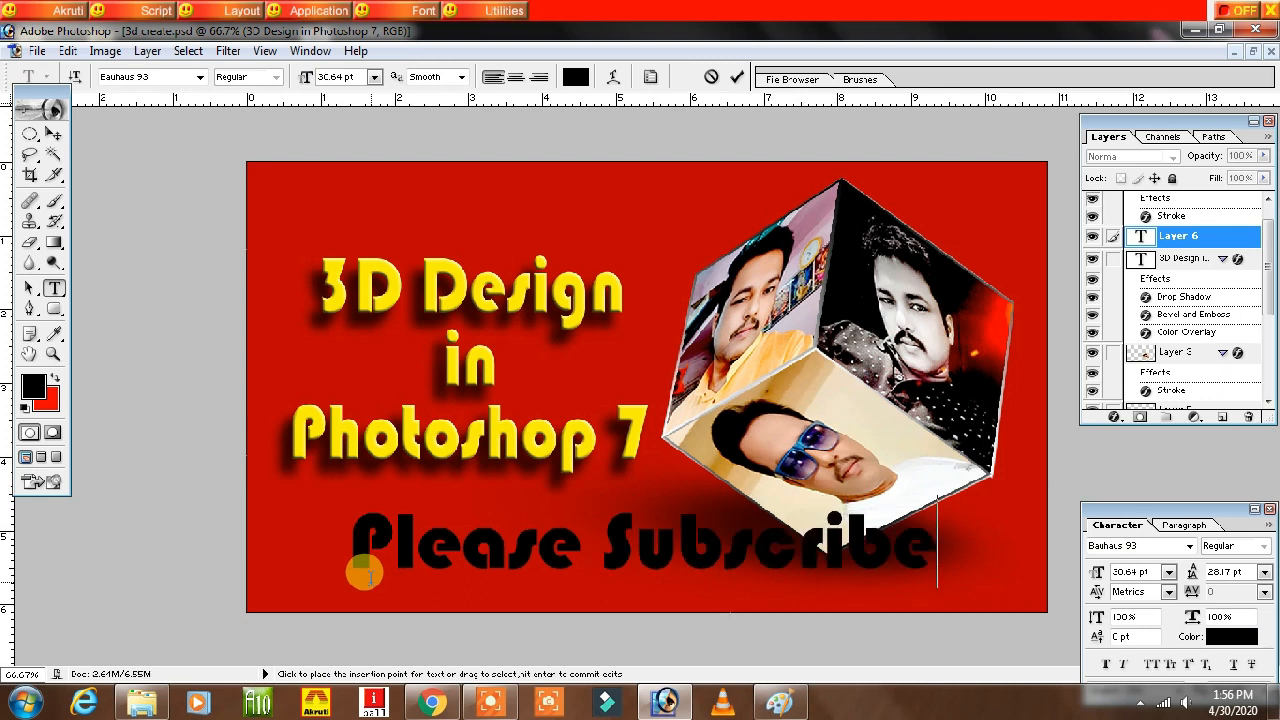
type(" my")
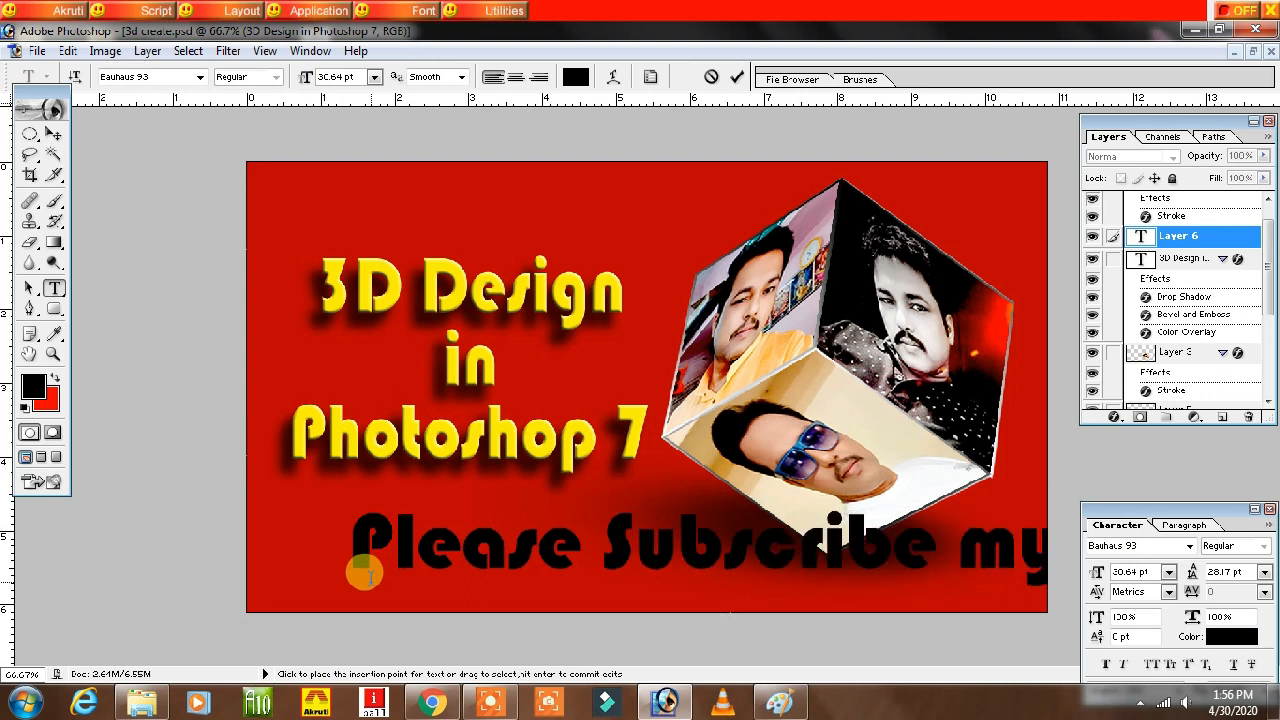
left_click(54, 133)
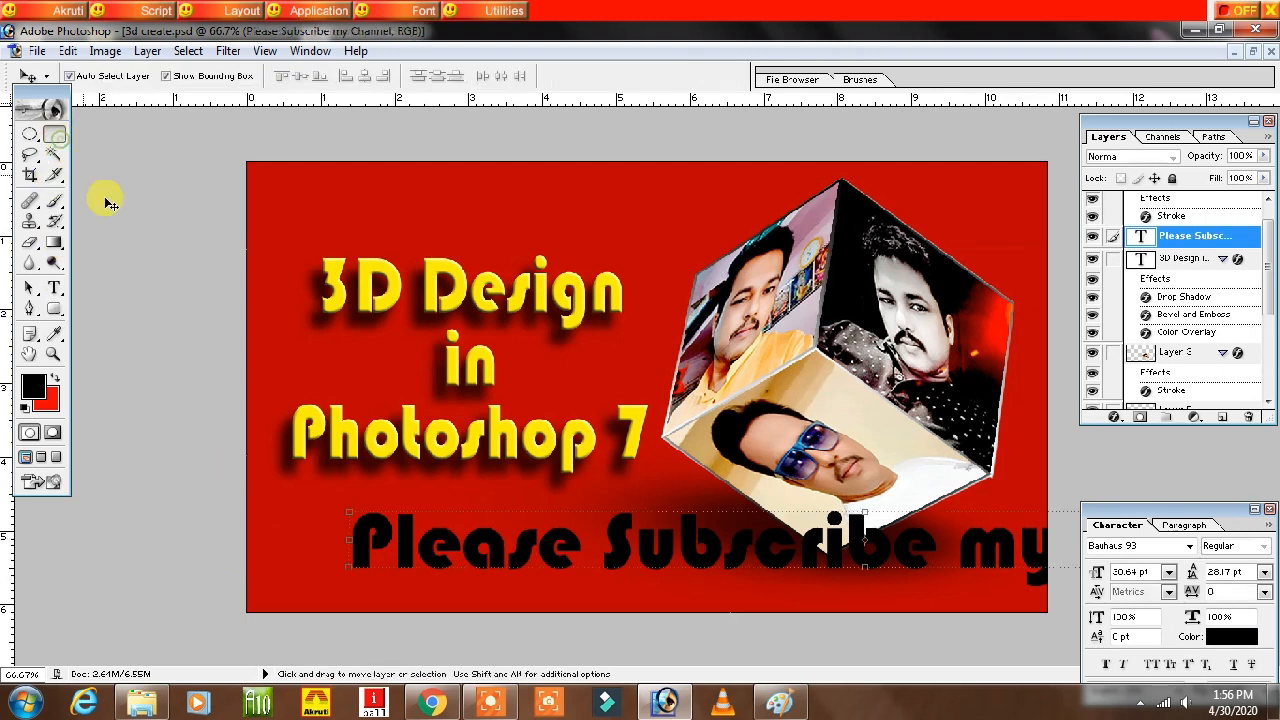